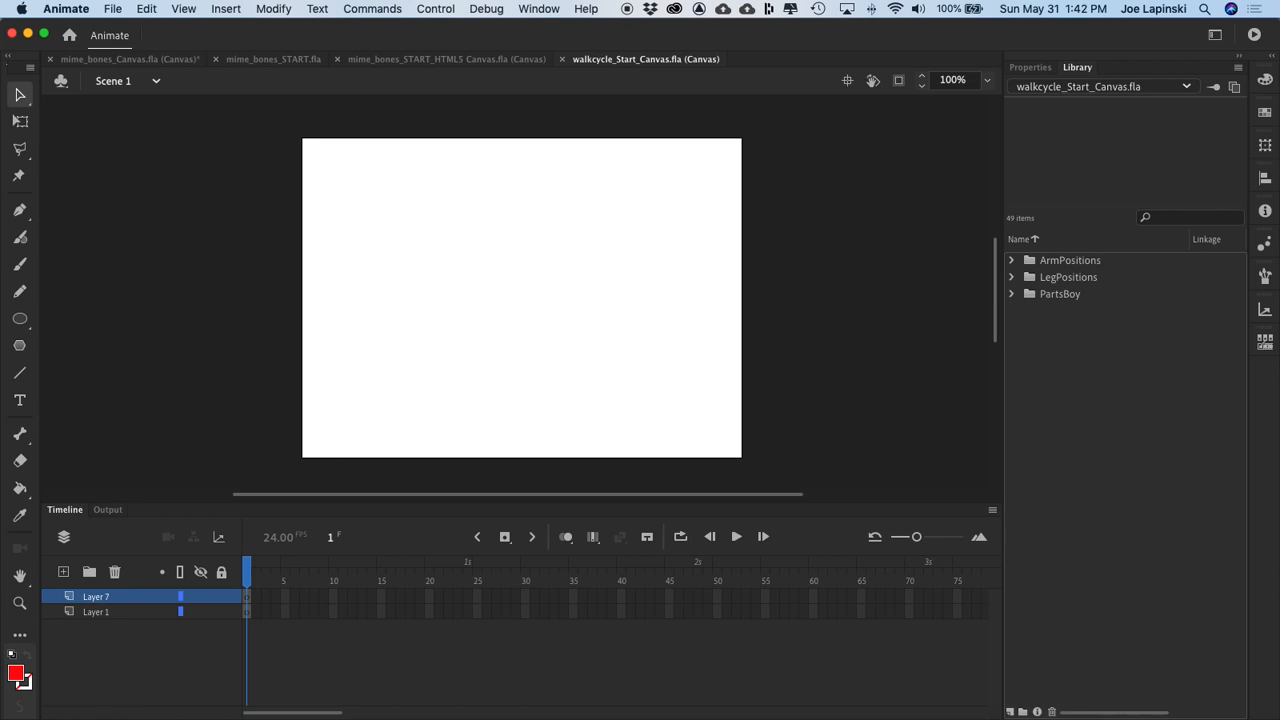
Step: Preview the arm symbols arm01 to arm03 in the library's ArmPositions folder
click(1011, 260)
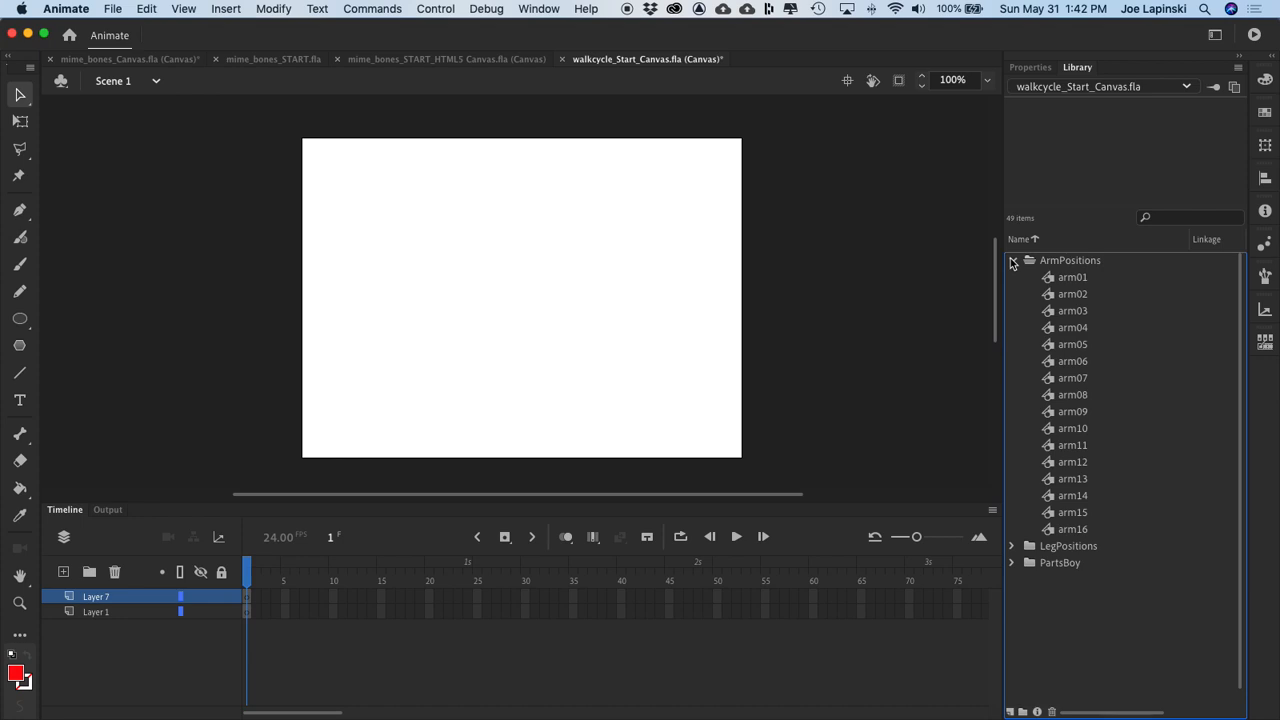
click(1052, 280)
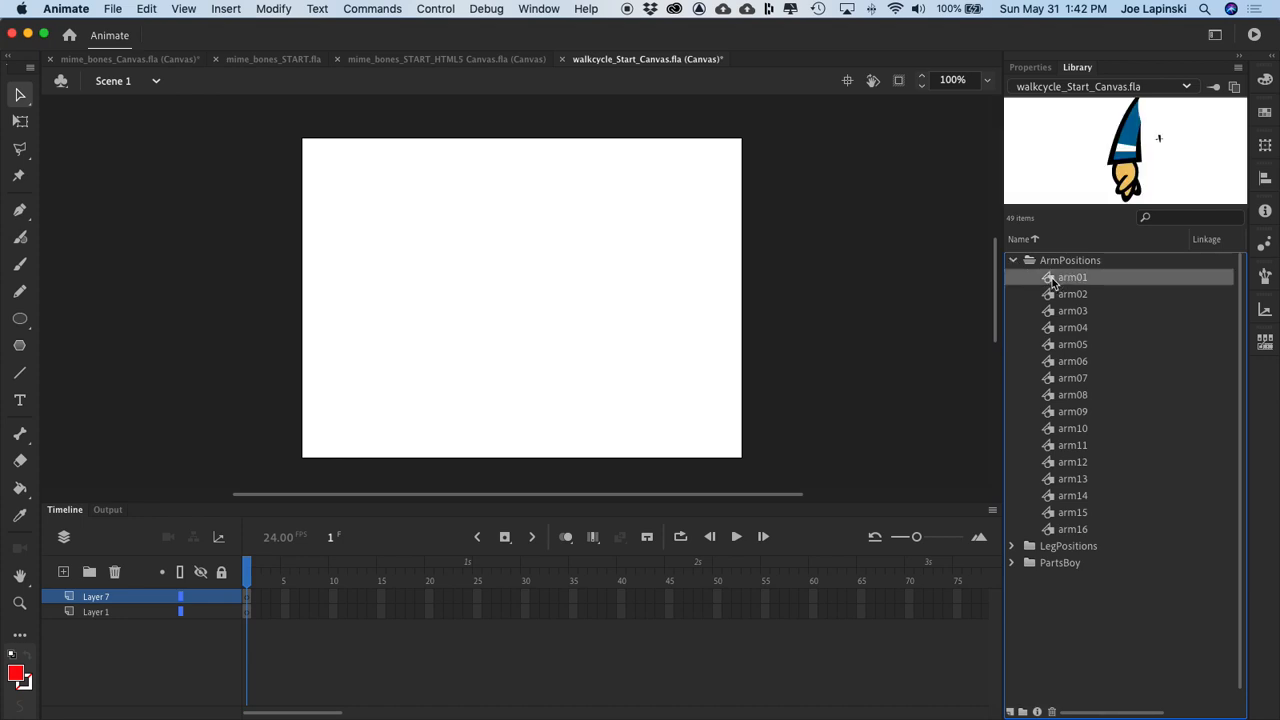
key(Down)
key(Down)
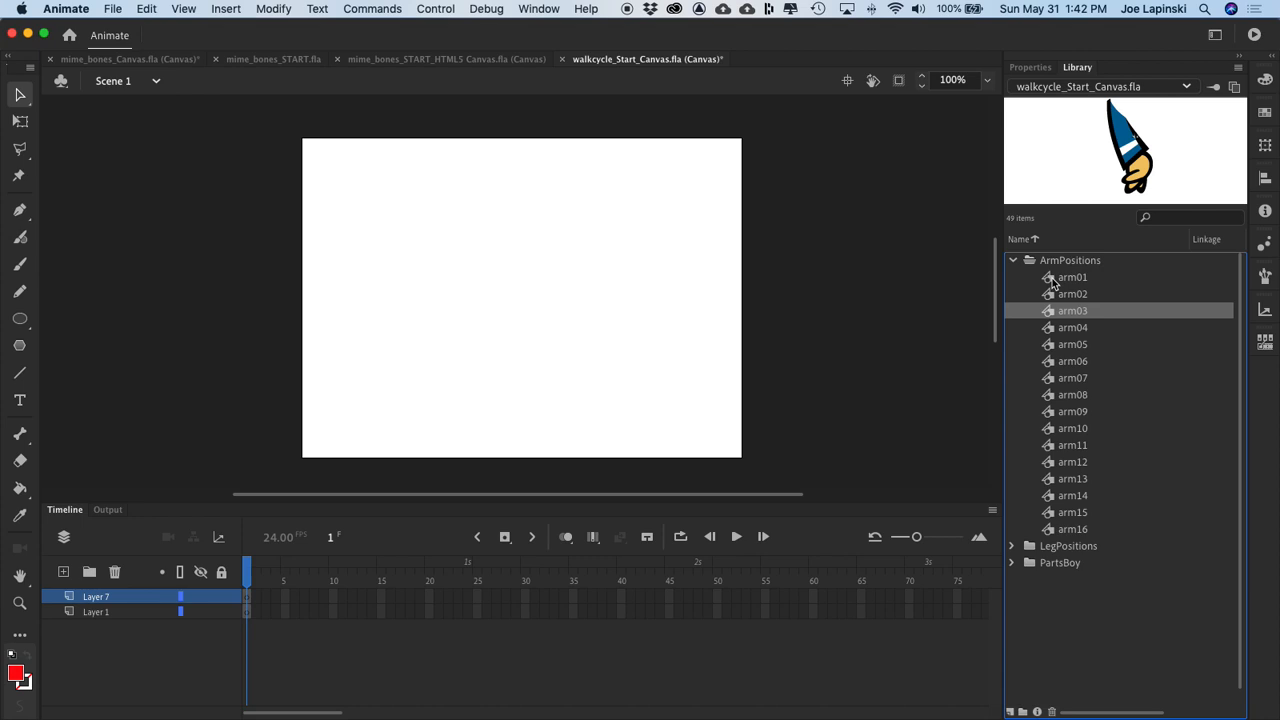
key(Up)
key(Up)
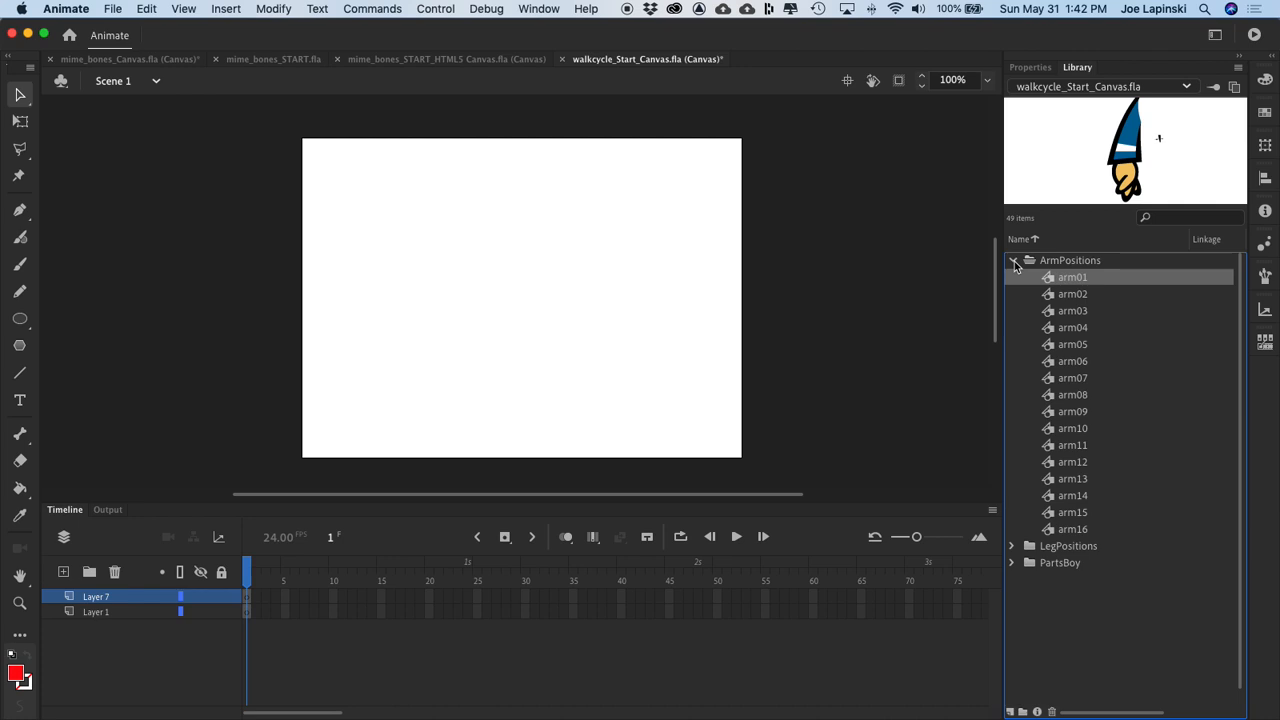
click(1014, 261)
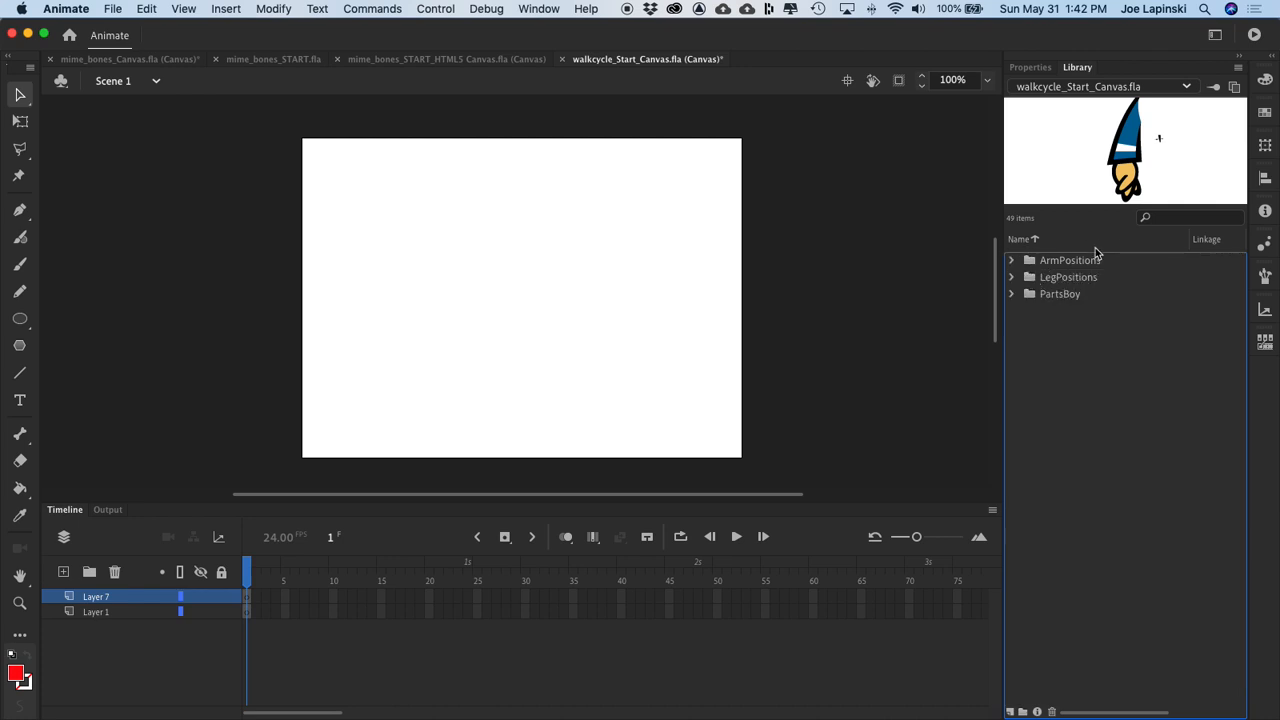
Step: Preview the leg symbols leg1 to leg5 in the library's LegPositions folder
click(1010, 278)
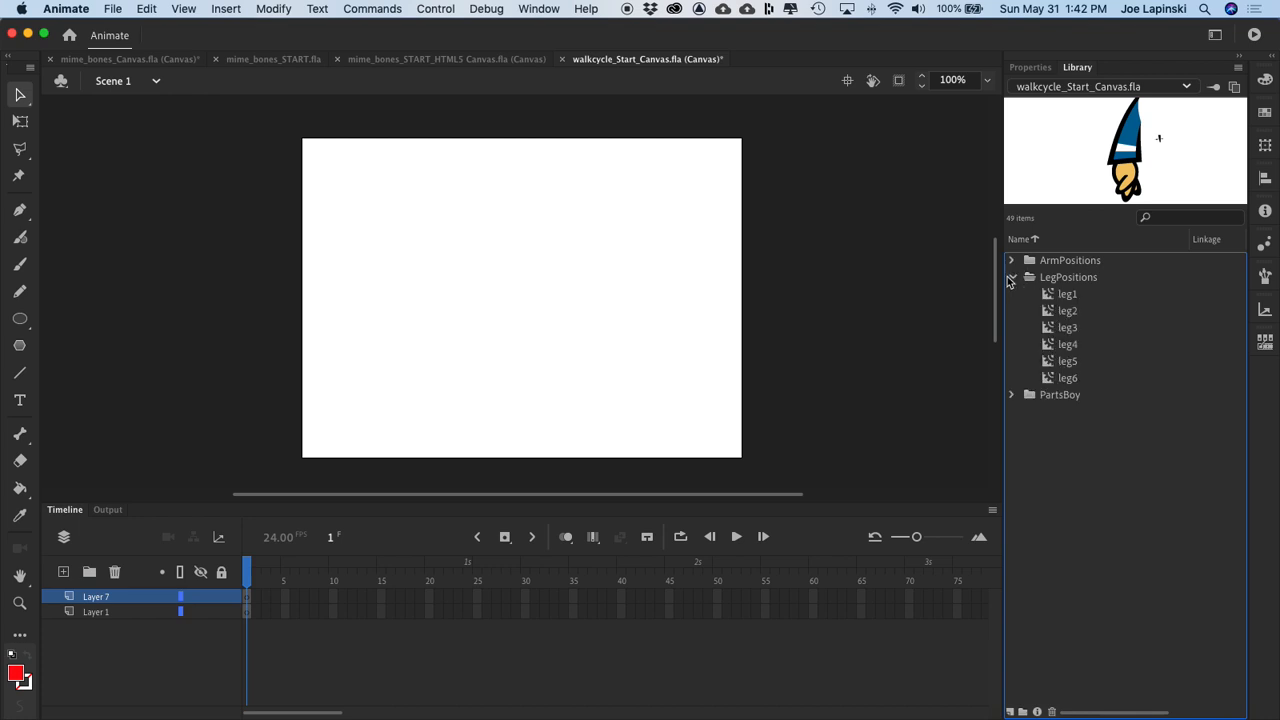
click(1054, 296)
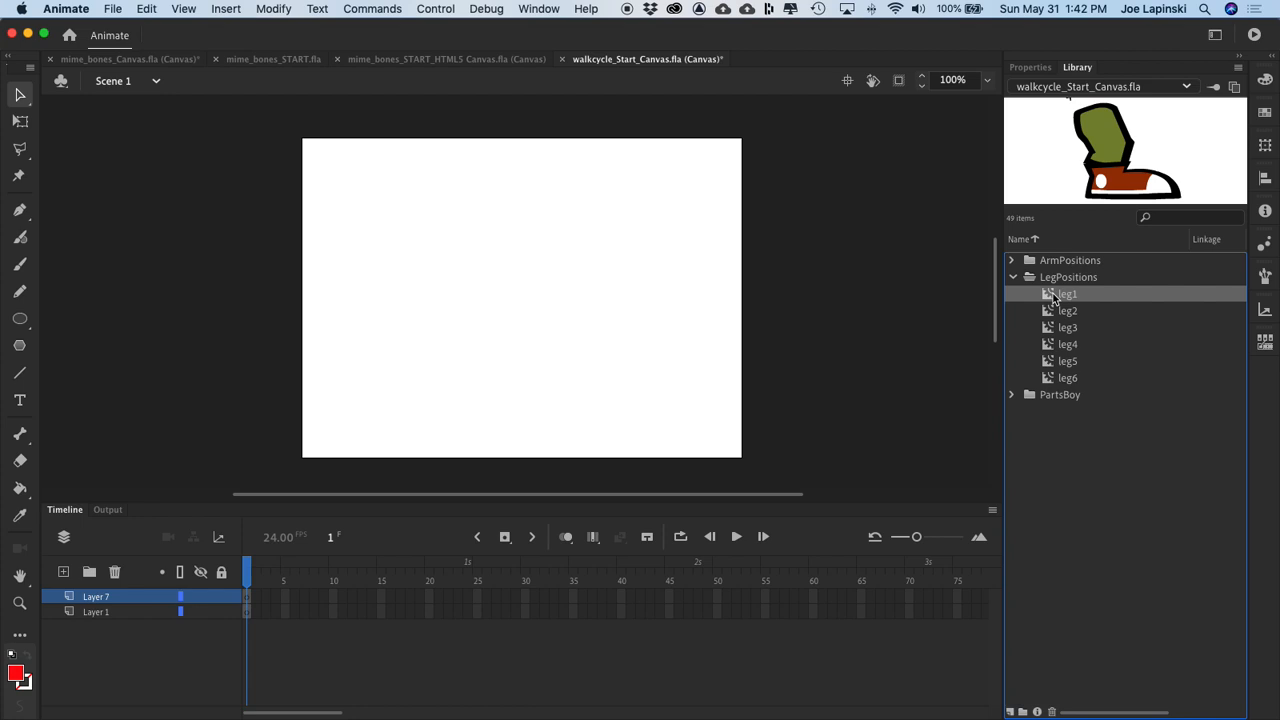
key(Down)
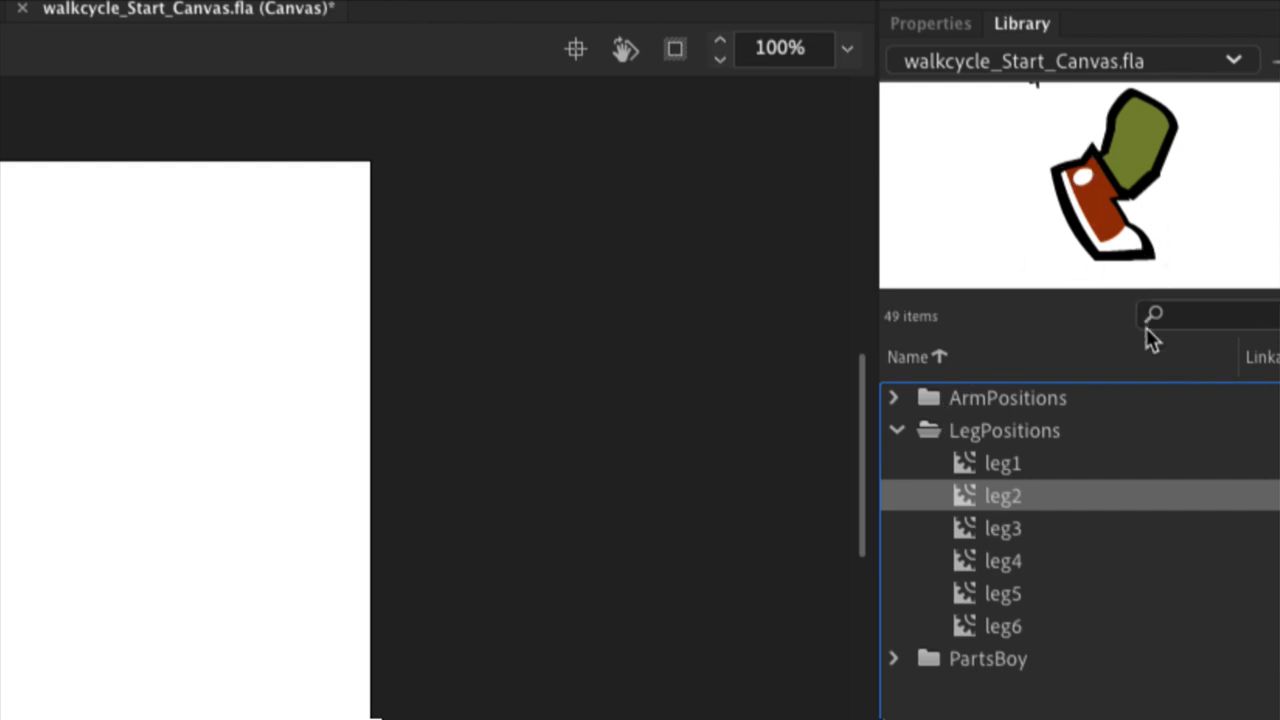
click(1004, 466)
key(Down)
key(Down)
key(Down)
key(Down)
key(Down)
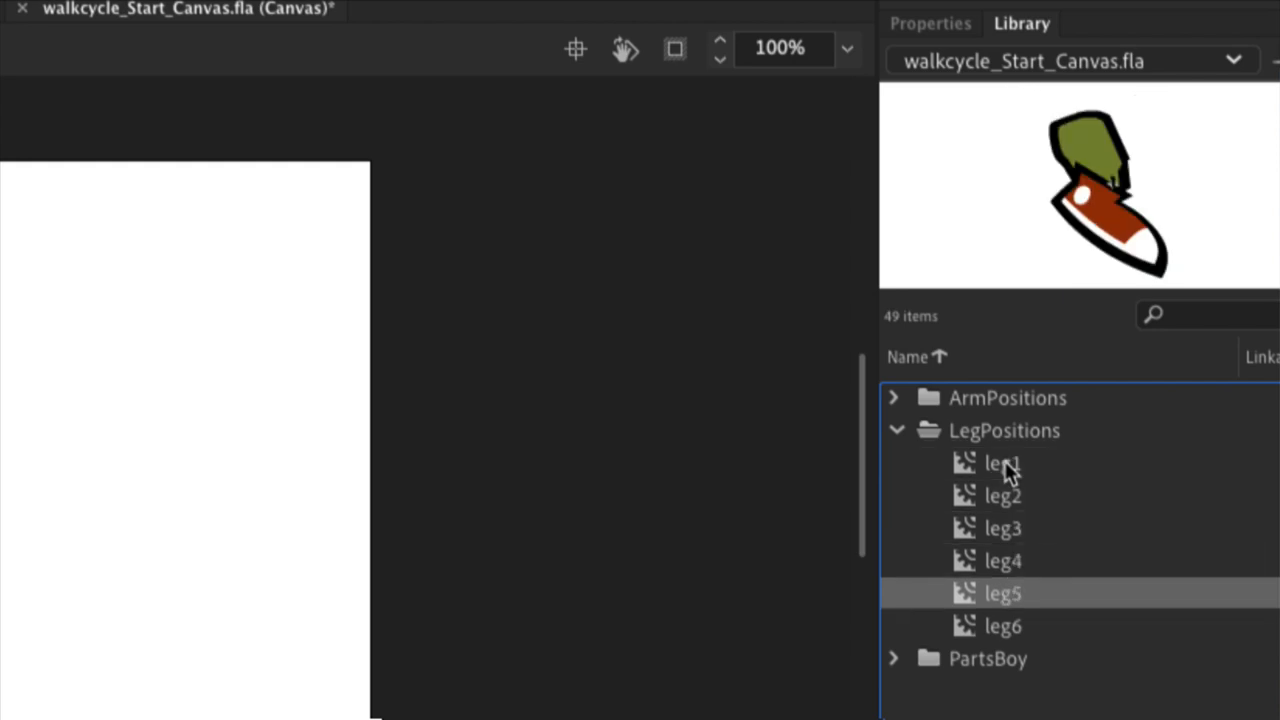
key(Up)
key(Up)
key(Up)
key(Up)
key(Up)
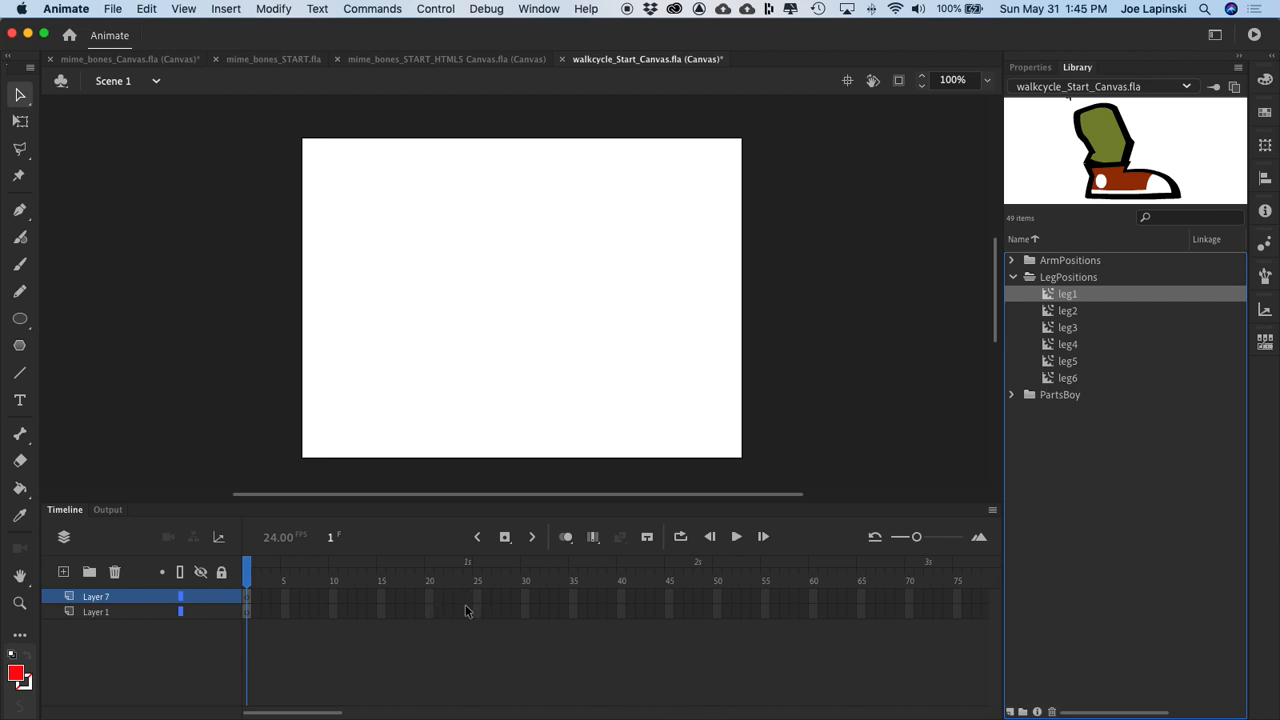
Step: Create a new movie clip symbol named Moving-Leg-1 in the library root
click(226, 10)
click(234, 29)
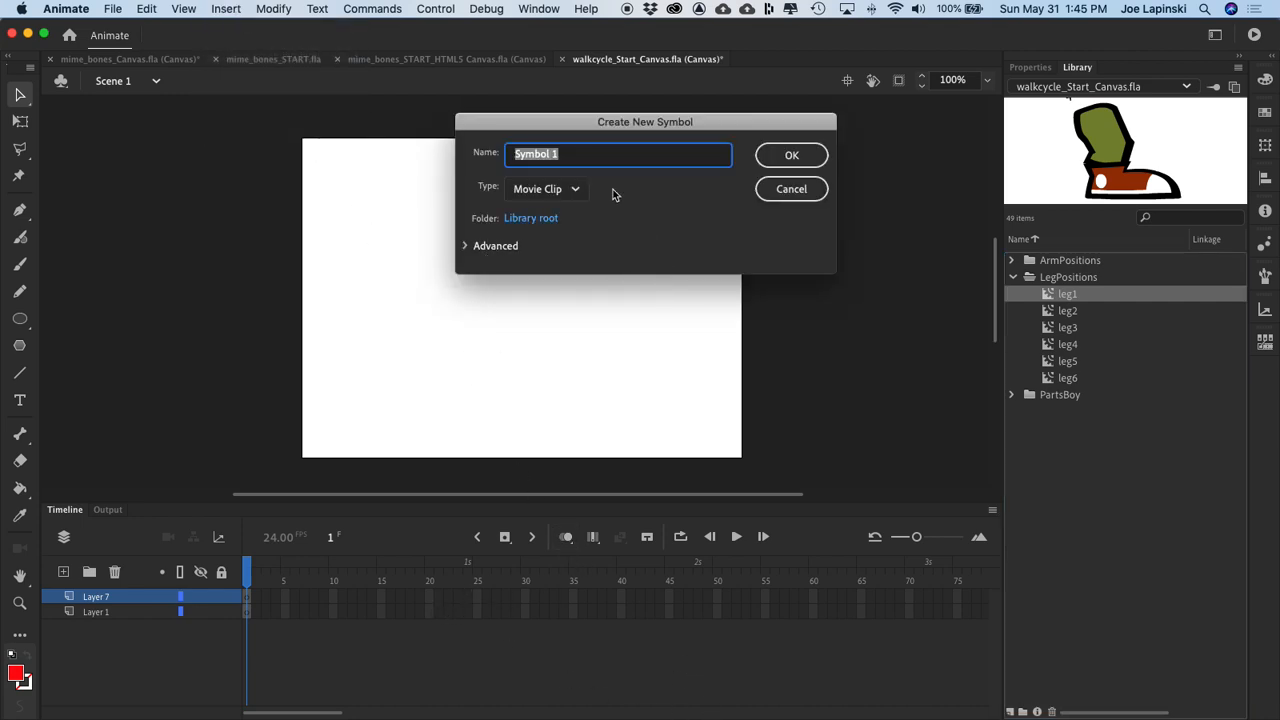
text(Moving-Leg-1)
click(796, 155)
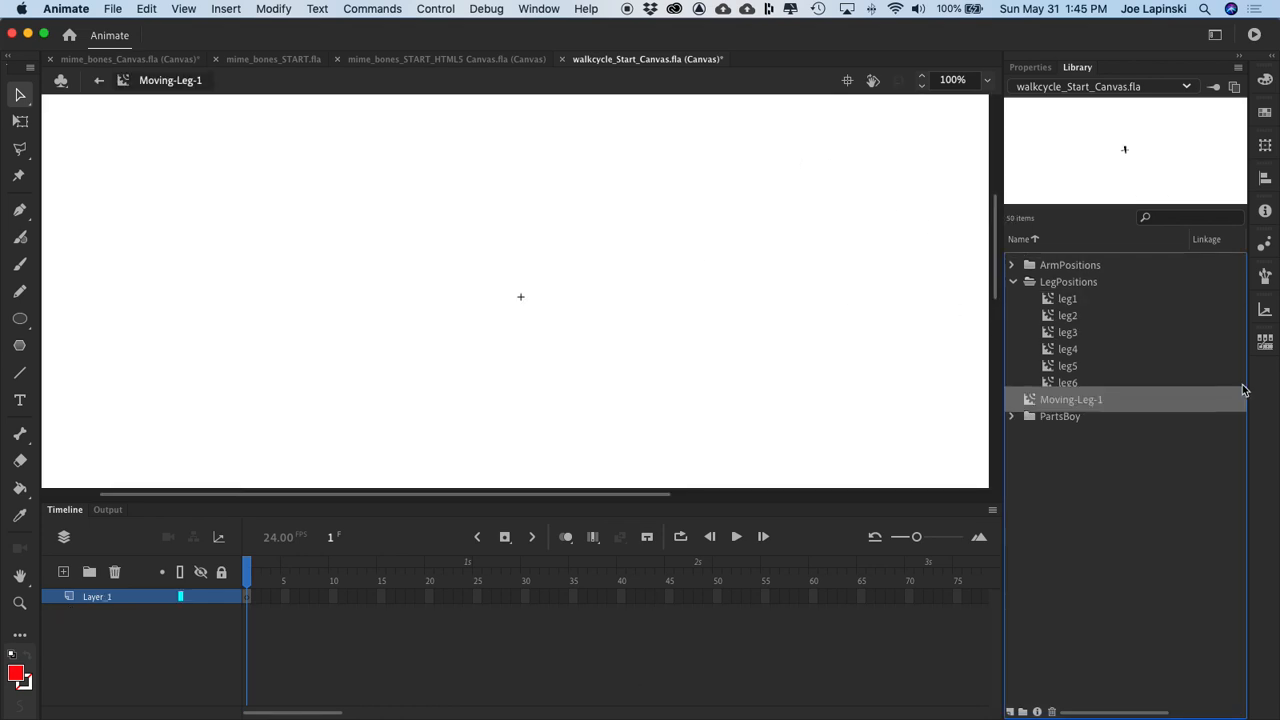
Step: Place the leg1 symbol from the LegPositions folder near the registration point on frame 1 of Moving-Leg-1
click(1015, 285)
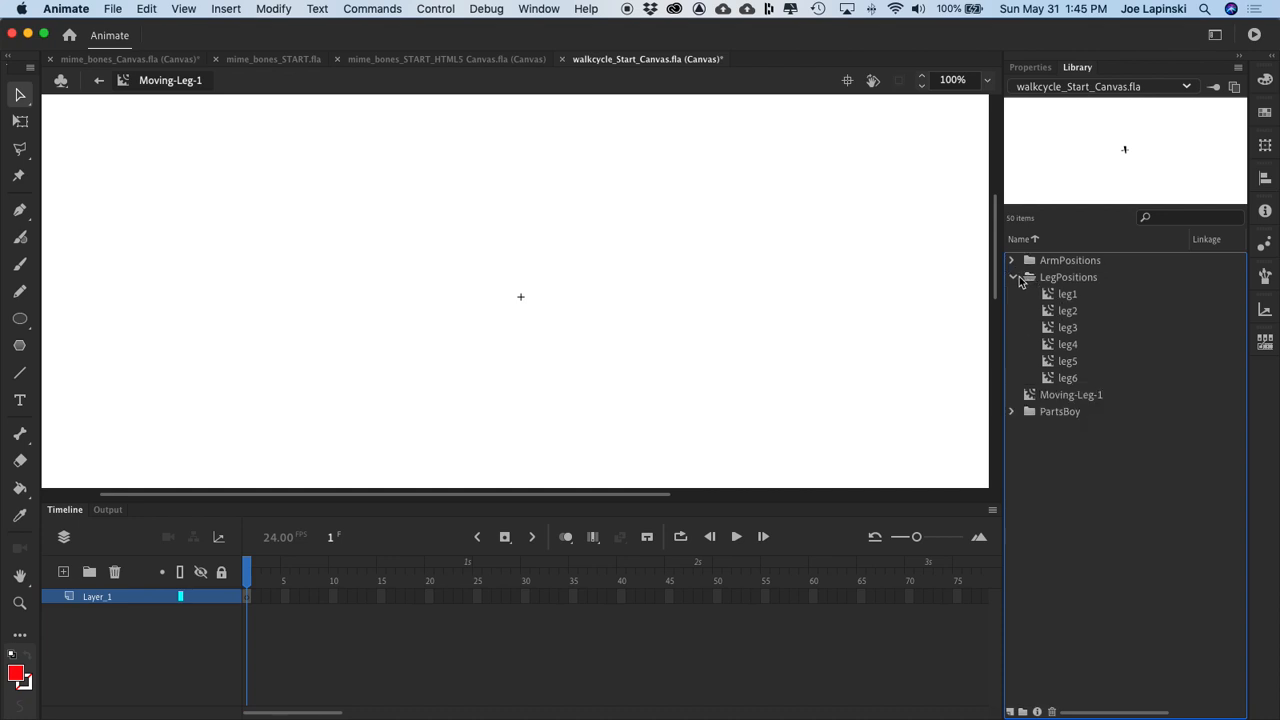
click(1052, 296)
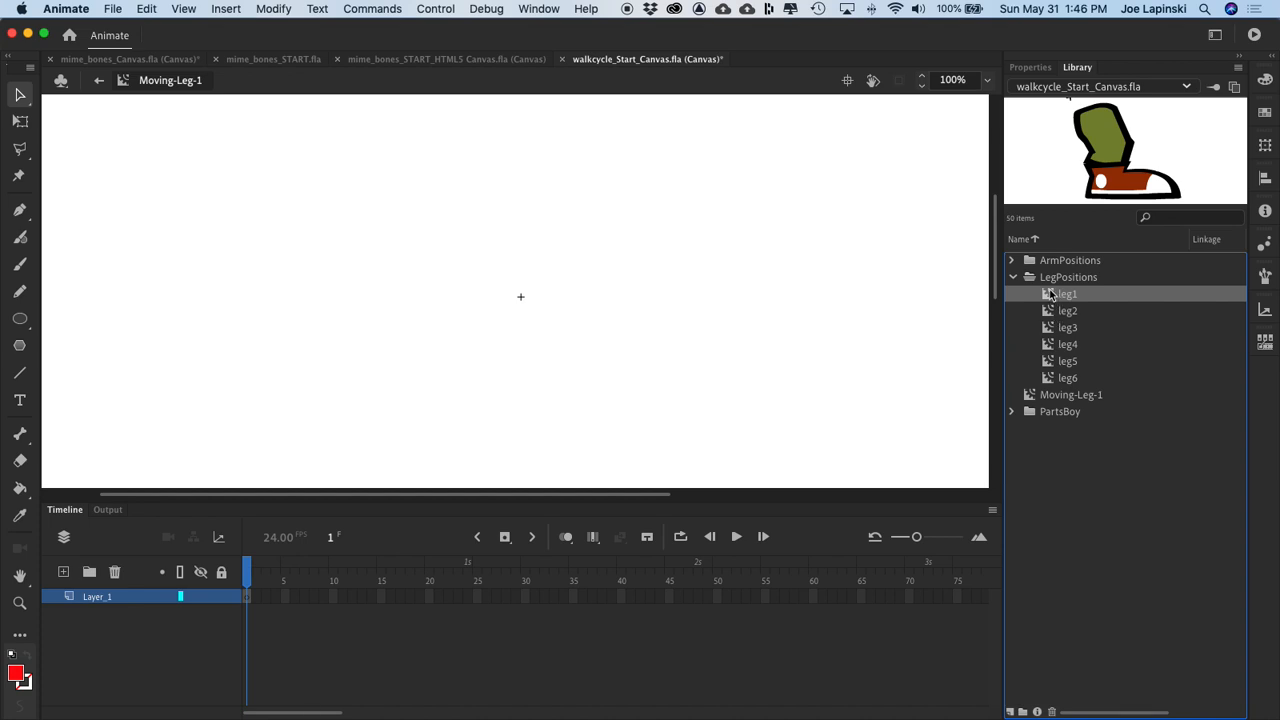
click(1050, 293)
drag(1050, 293, 532, 272)
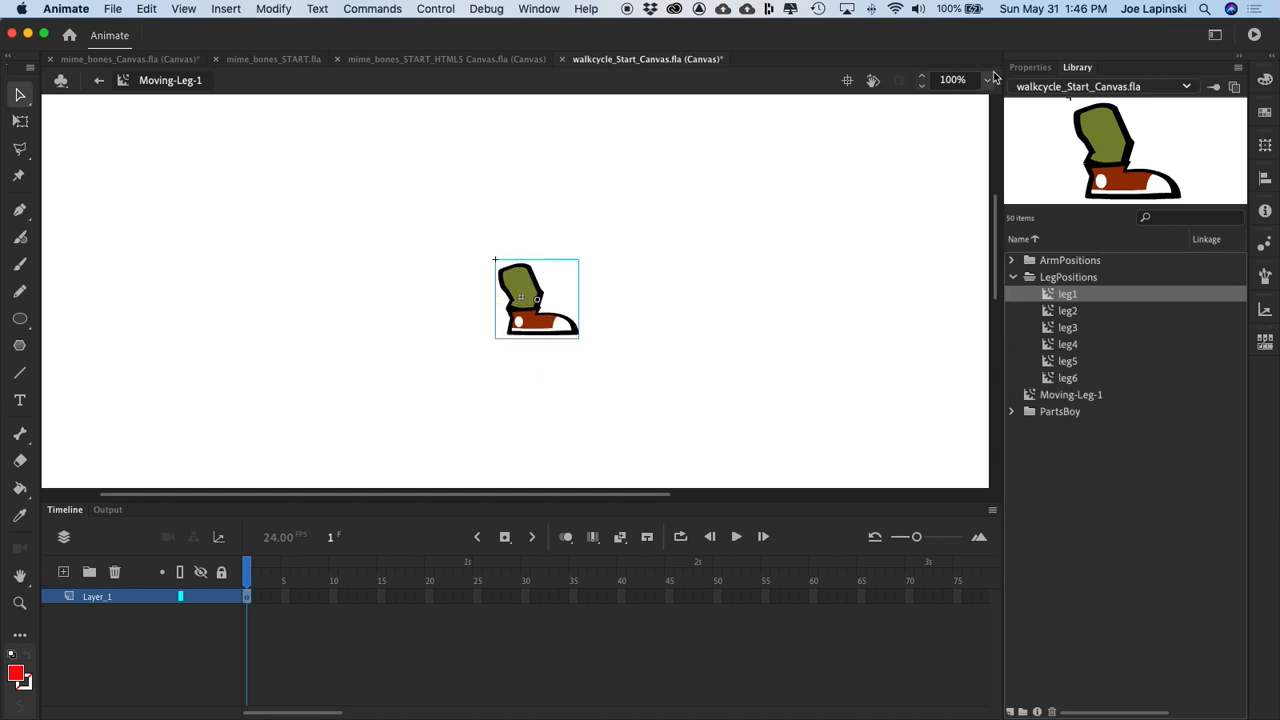
Step: Centre leg1 horizontally and vertically on the symbol's registration point, aligning relative to the stage
key(super+equal)
key(super+equal)
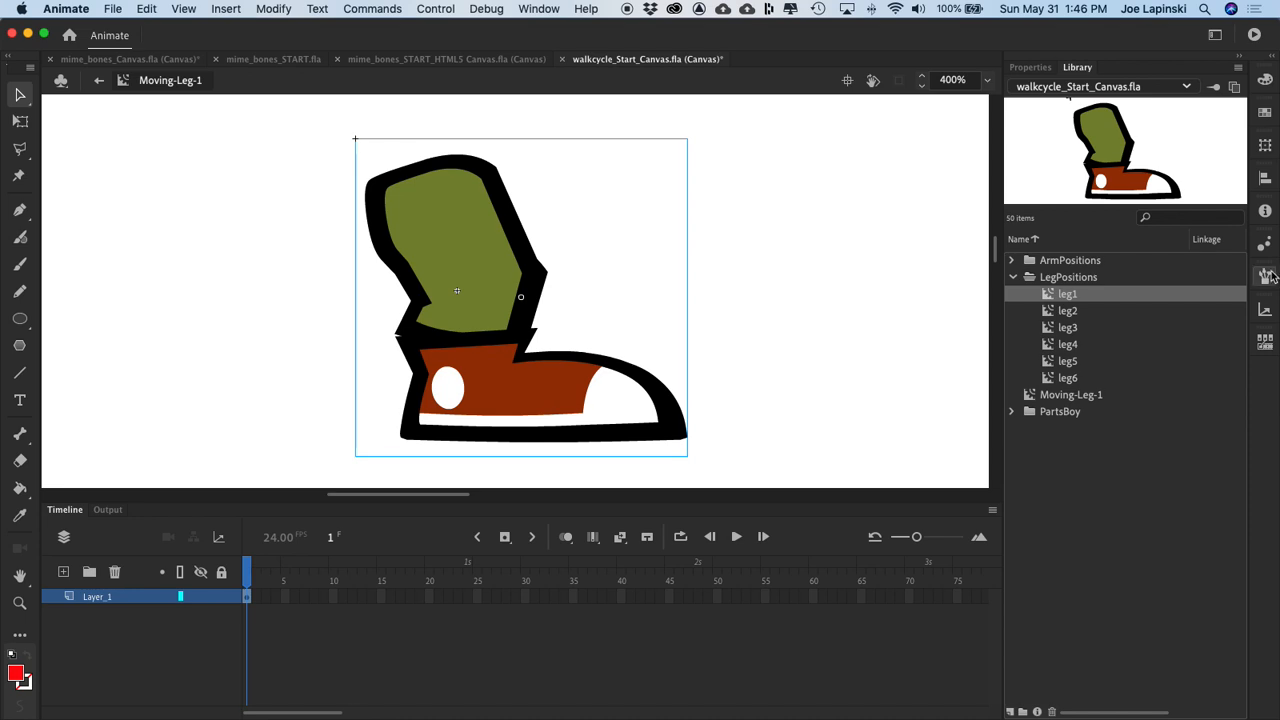
click(1265, 175)
click(1123, 206)
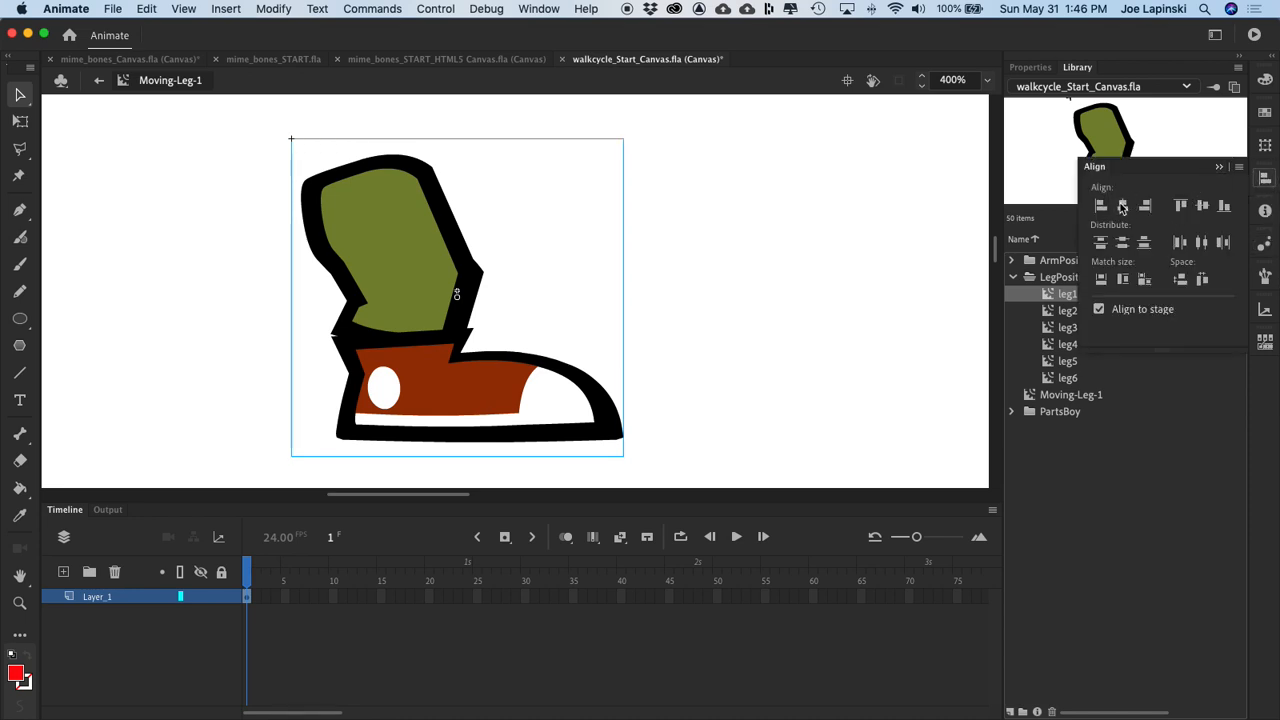
click(1201, 206)
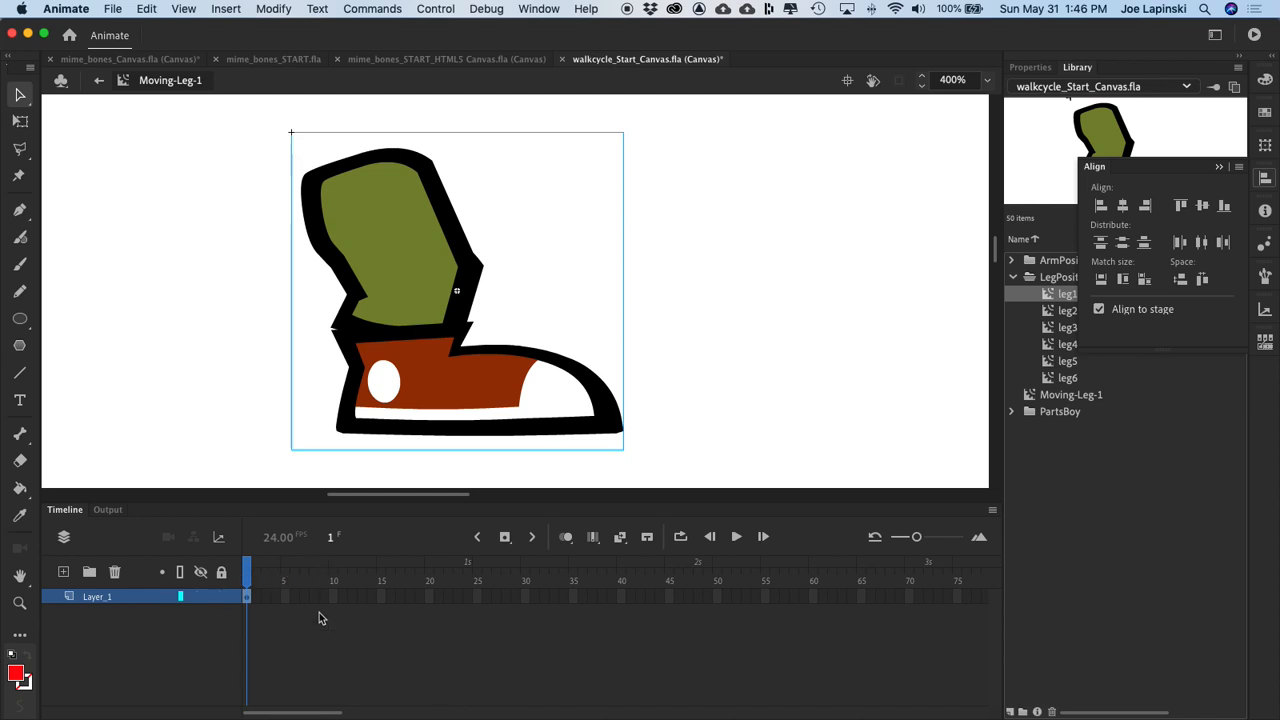
Step: Insert a blank keyframe at frame 2 of Layer_1 and place the leg2 symbol near the registration point
click(255, 600)
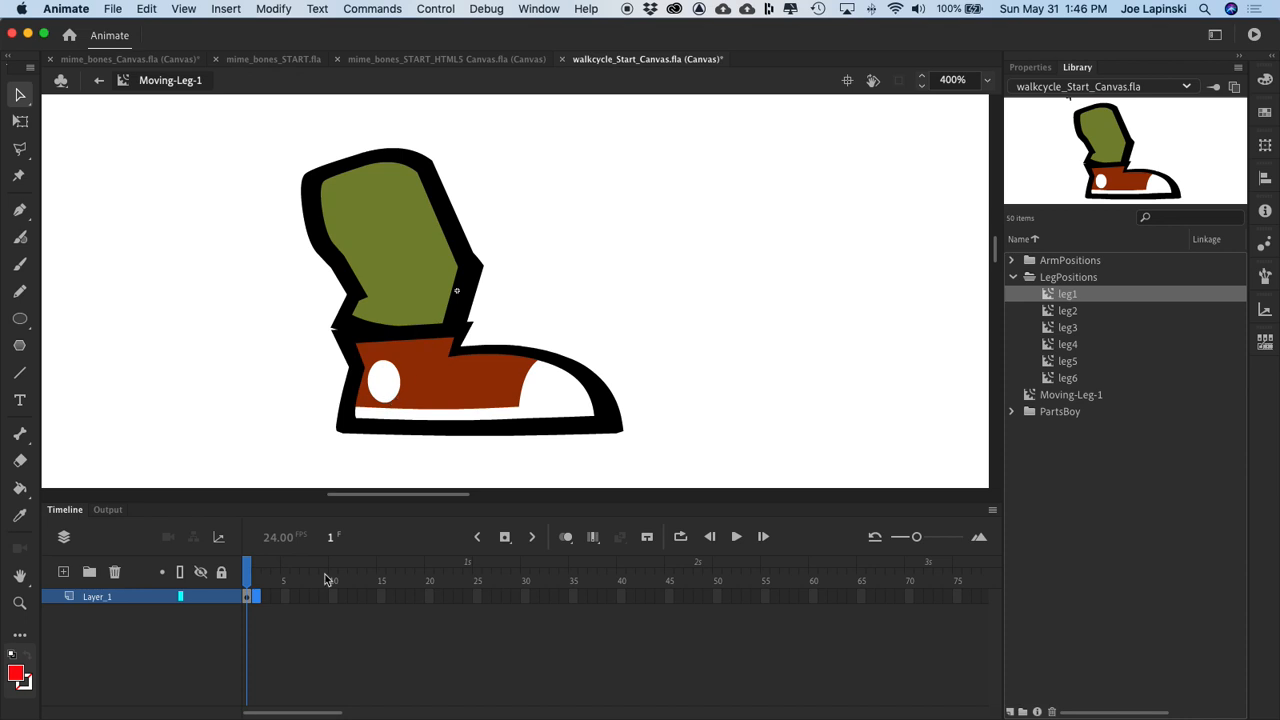
right_click(258, 603)
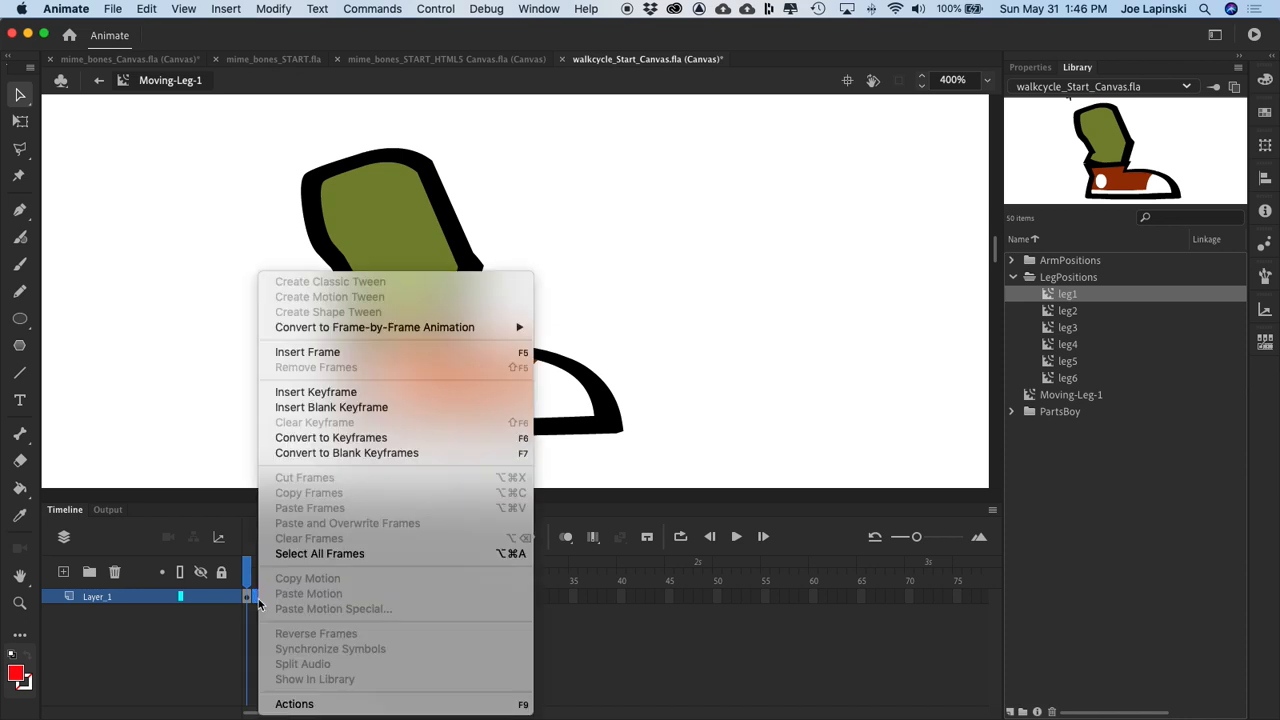
click(359, 405)
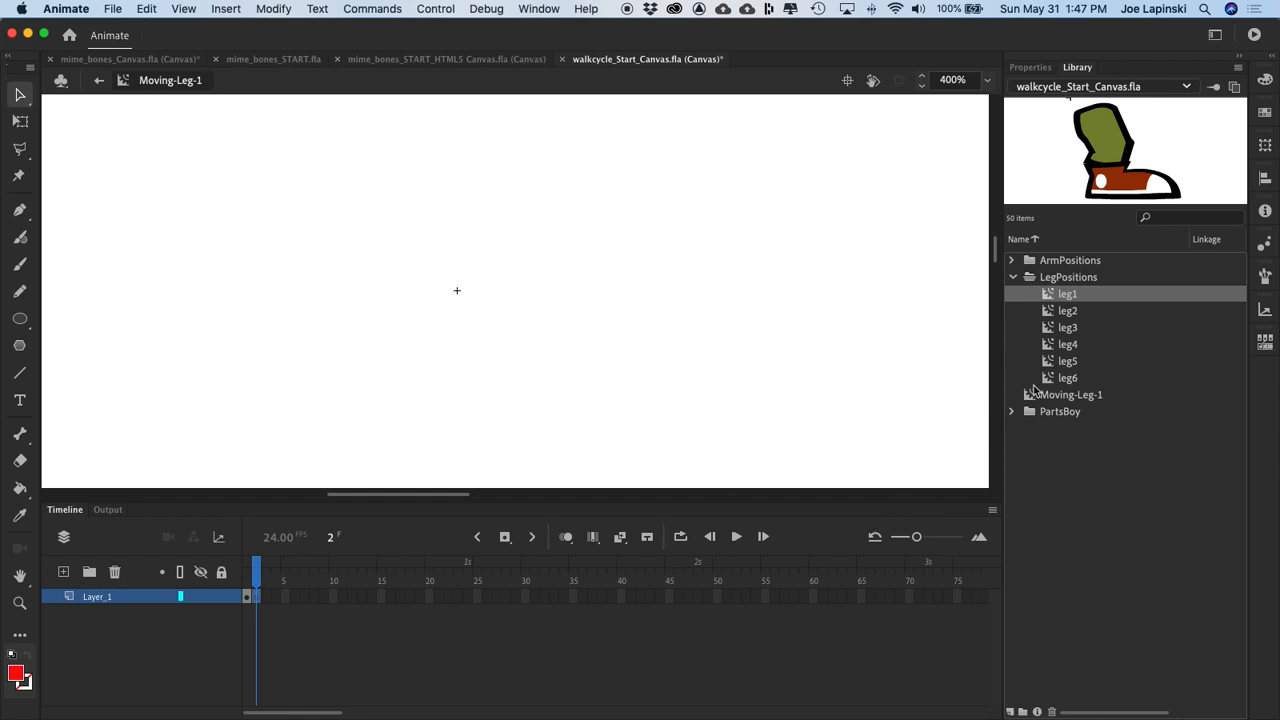
drag(1055, 311, 460, 287)
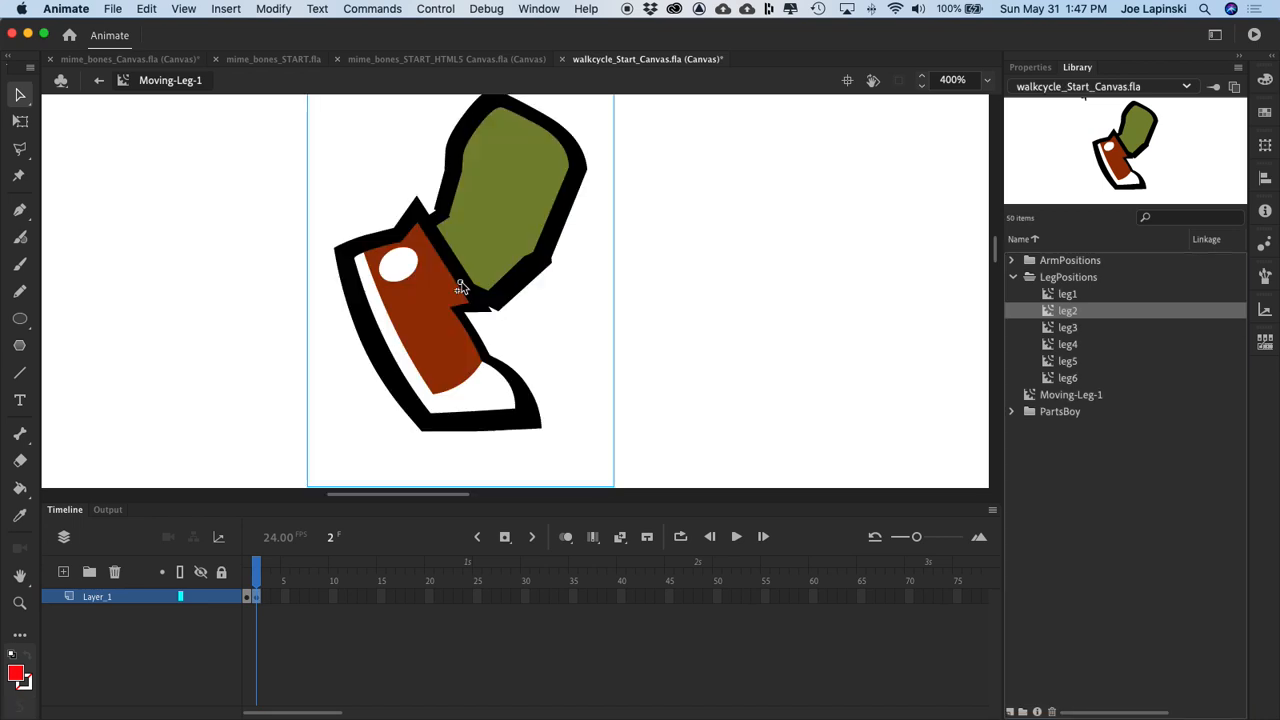
drag(513, 222, 519, 245)
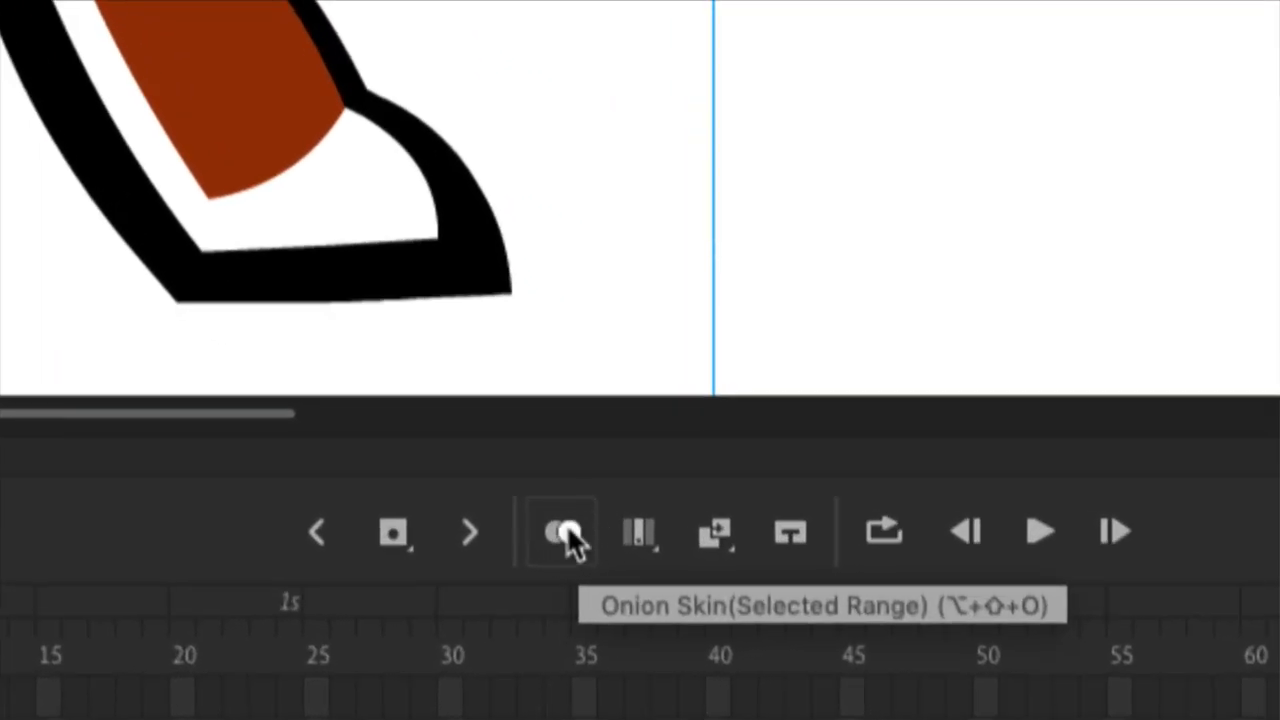
Step: Turn on onion skinning and shift leg2 on frame 2 to the left of the leg1 pose, with both soles level
click(566, 536)
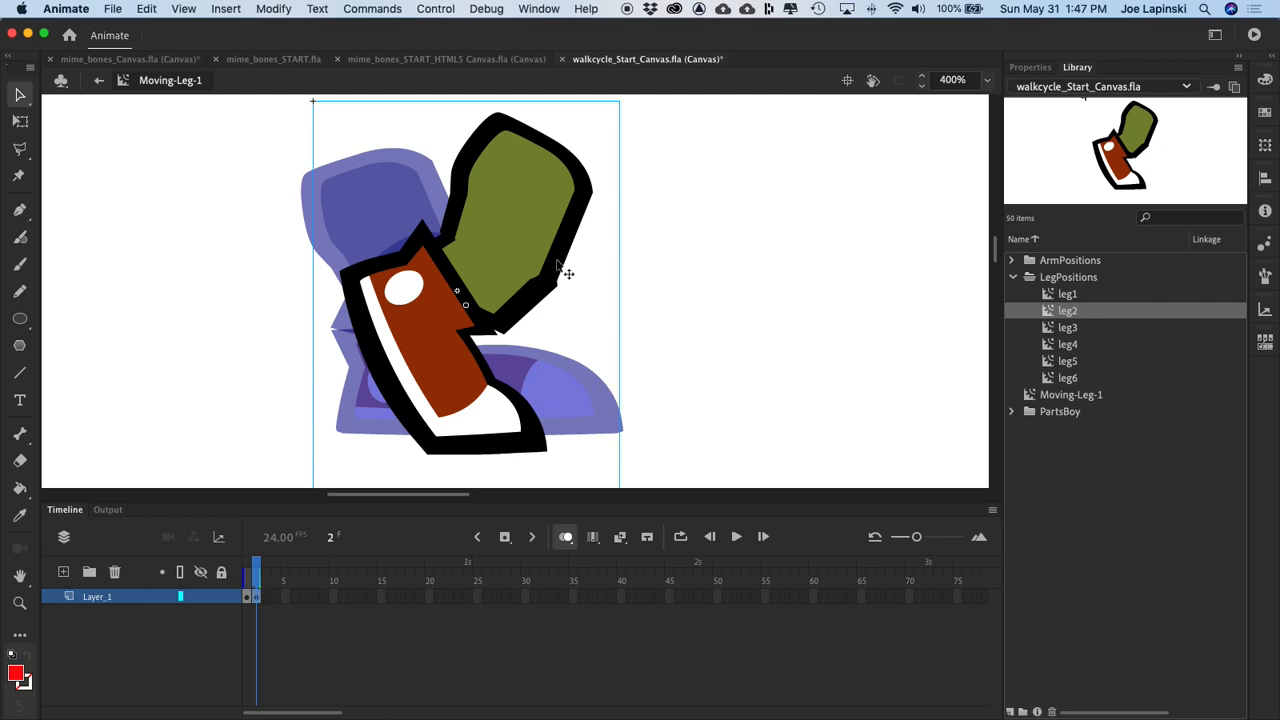
drag(536, 206, 622, 188)
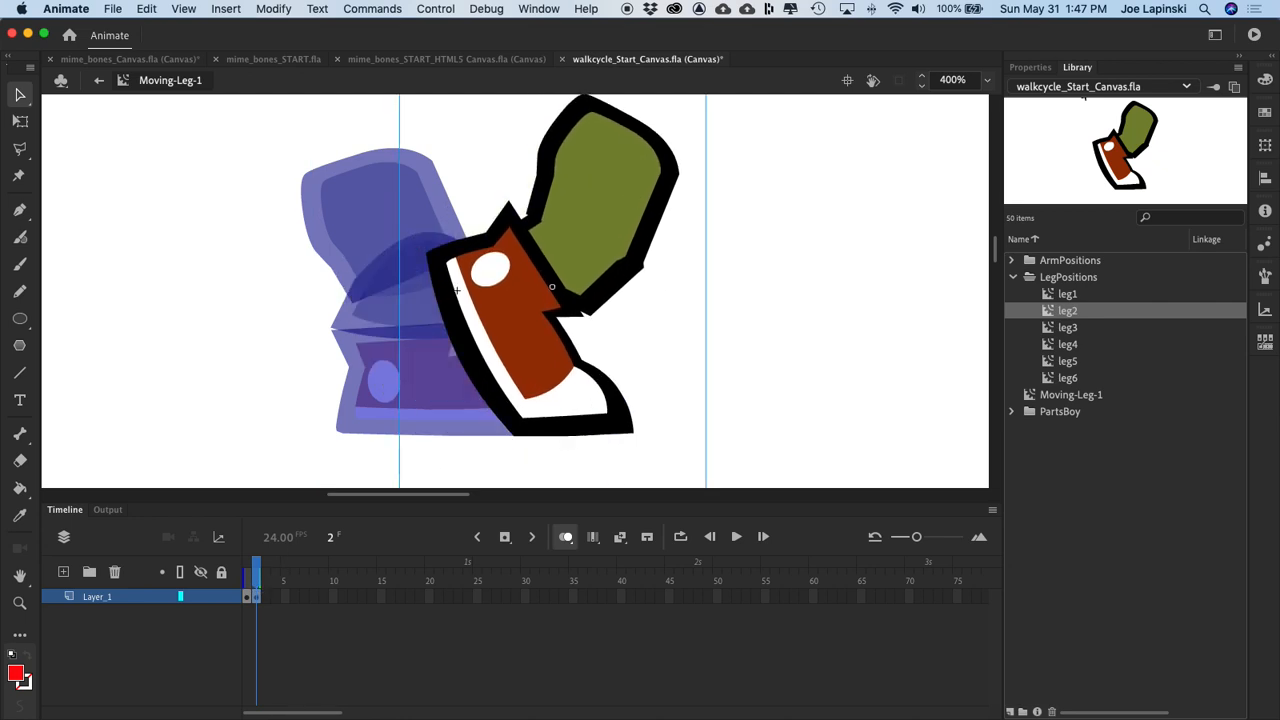
drag(611, 143, 426, 151)
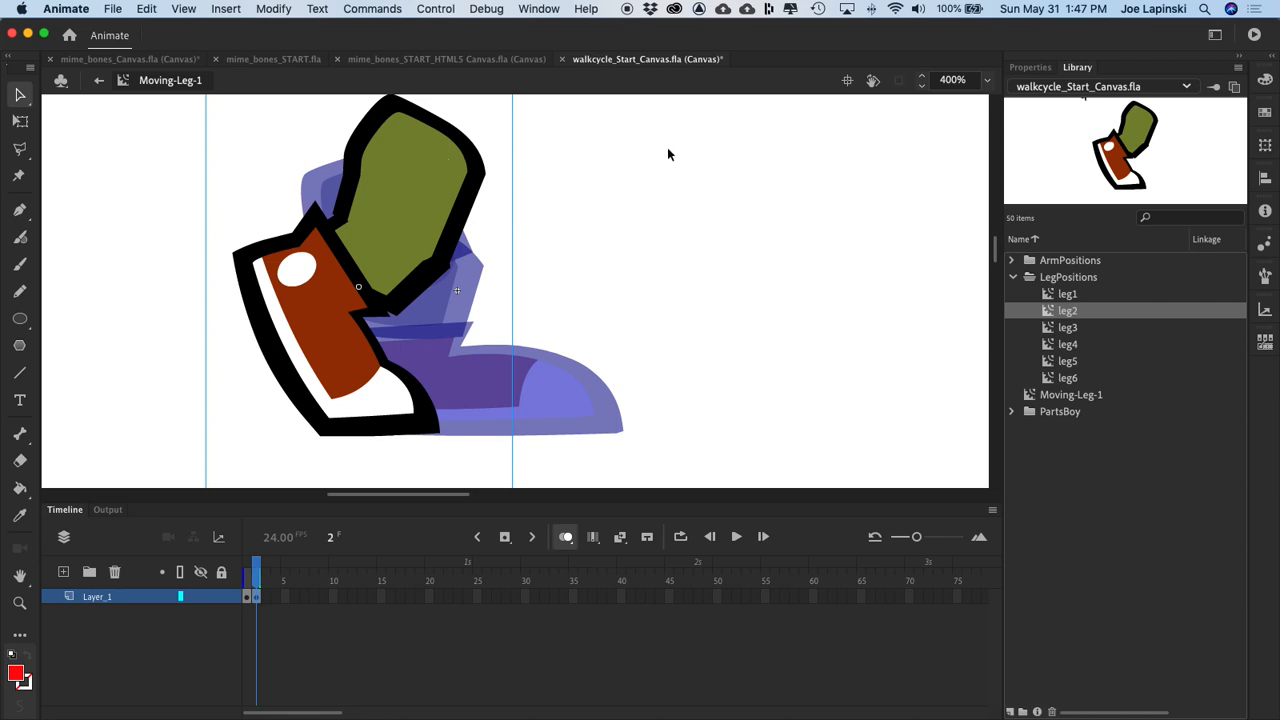
click(389, 186)
key(Left)
key(Left)
key(Left)
key(Left)
key(Left)
key(Left)
key(Left)
key(Left)
key(Left)
key(Left)
key(Left)
key(Left)
key(Left)
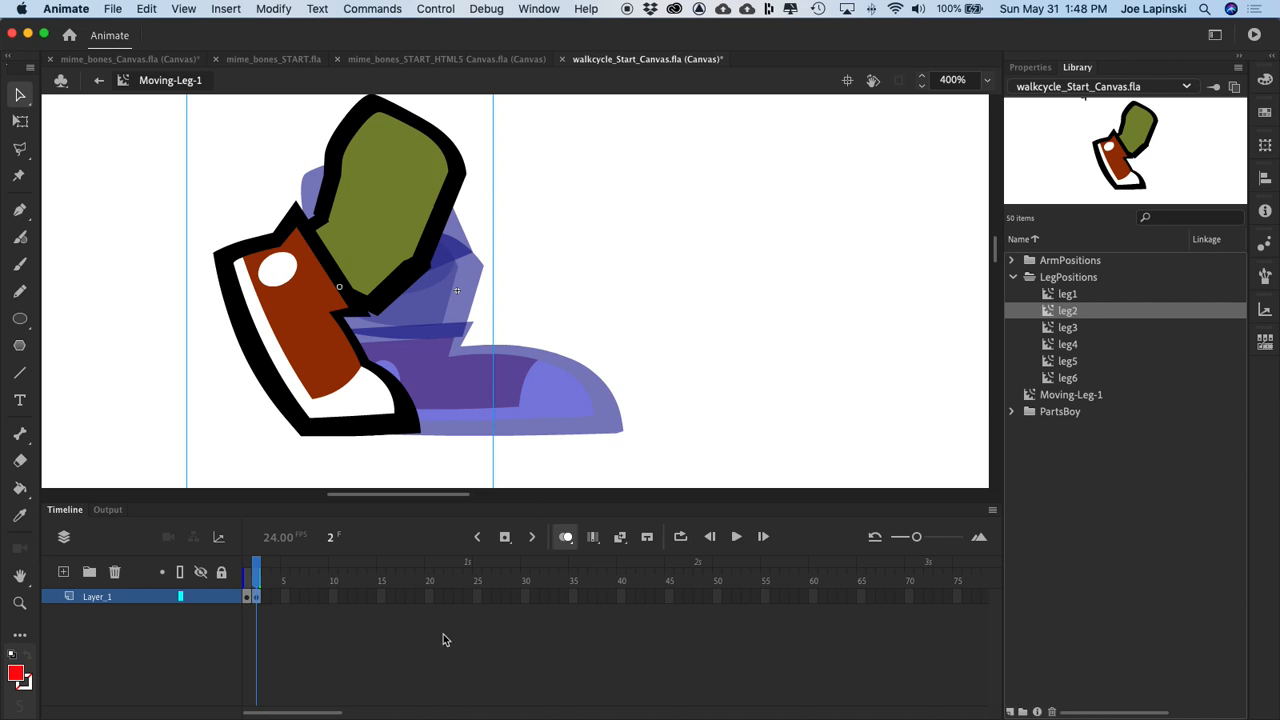
Step: Insert a blank keyframe at frame 3 and shorten the onion skin range to show only frame 2 behind it
right_click(266, 598)
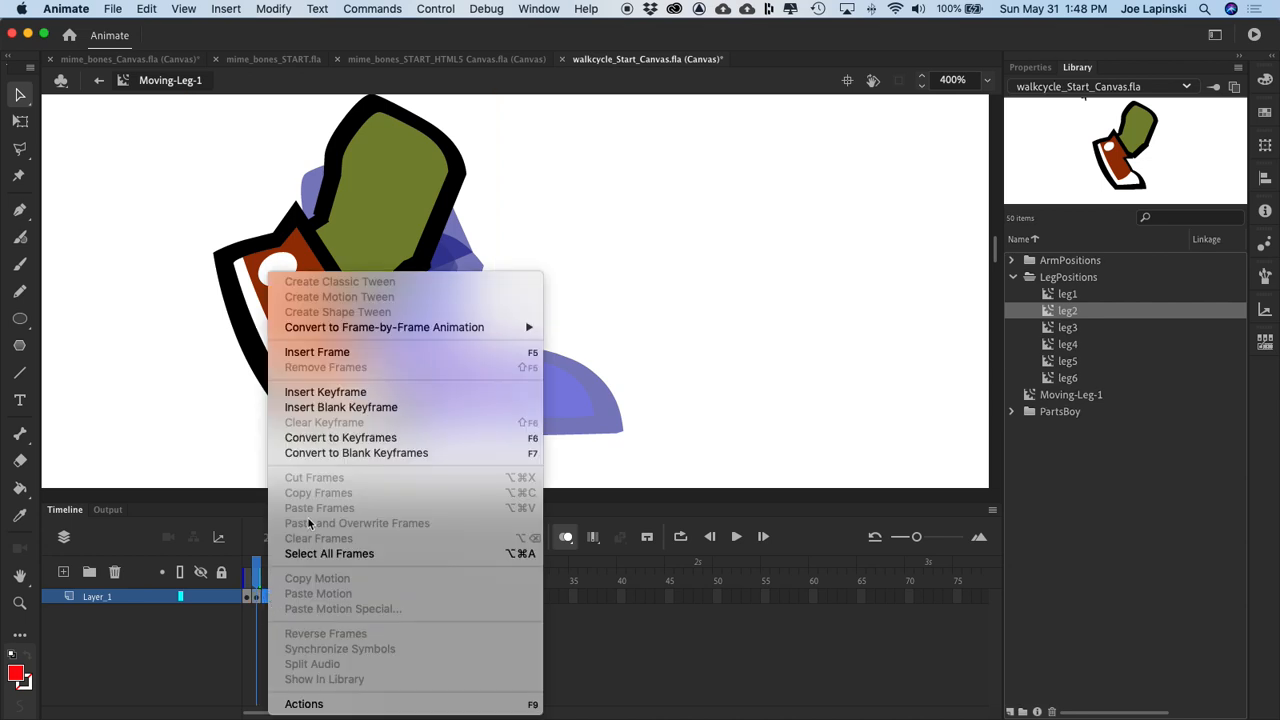
click(363, 406)
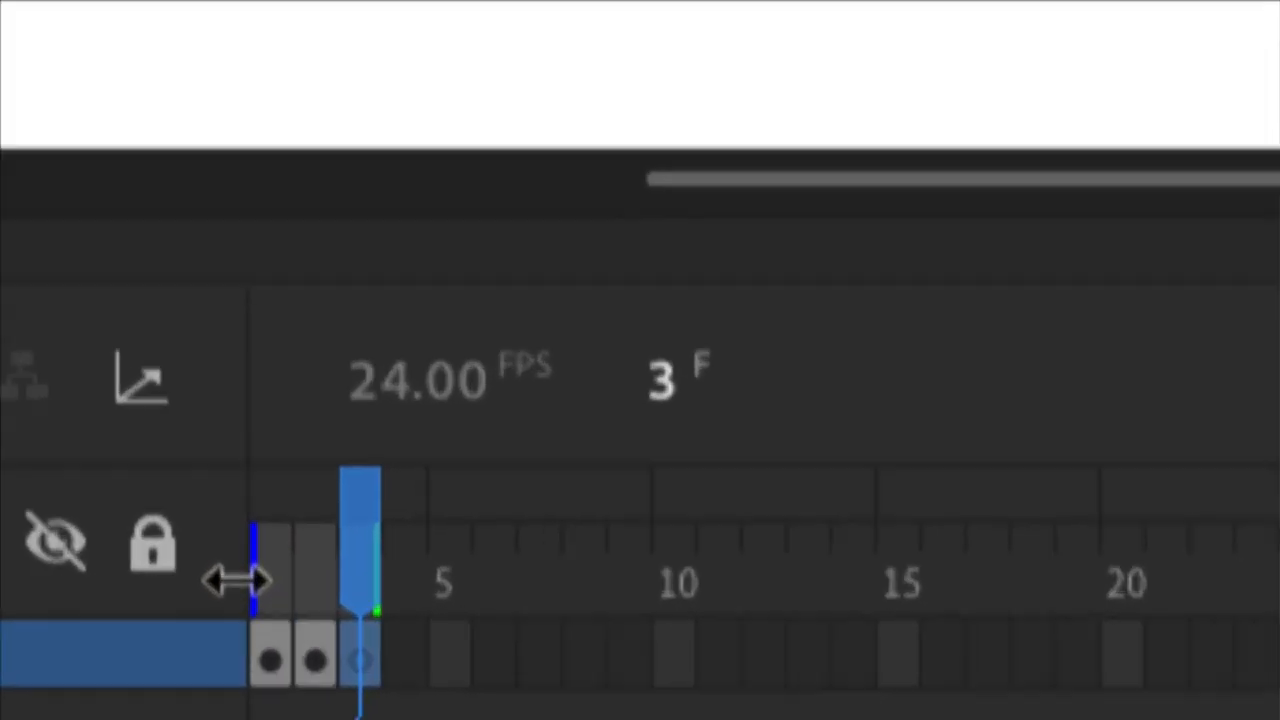
drag(257, 583, 320, 580)
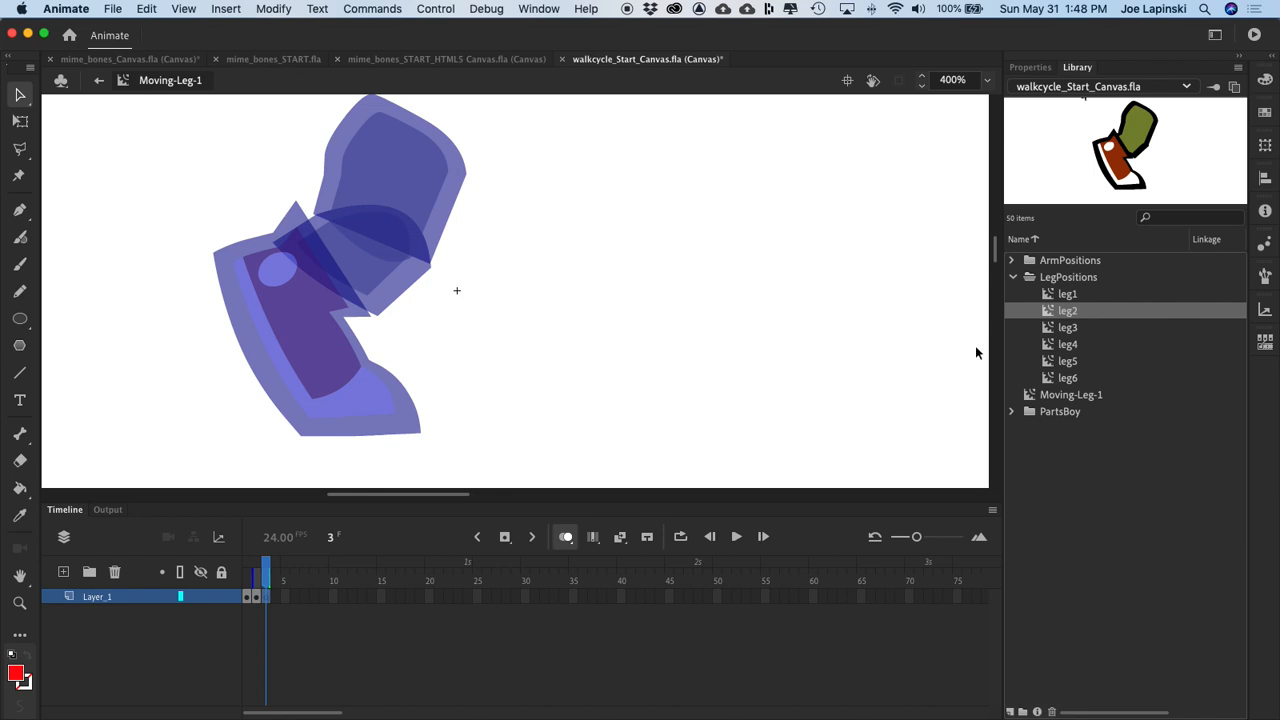
Step: Place the leg3 symbol on frame 3 and move it slightly left of the ghosted leg2 pose, with soles roughly level
click(1044, 328)
drag(1044, 328, 428, 303)
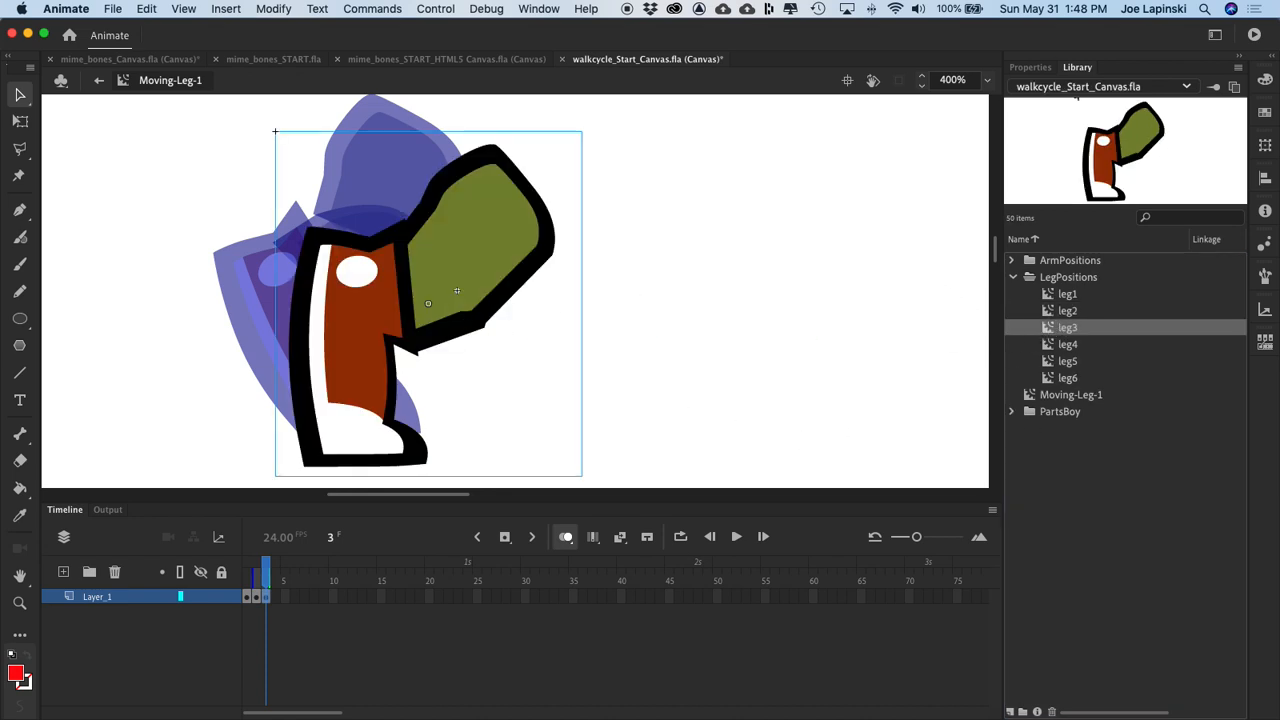
drag(491, 220, 536, 230)
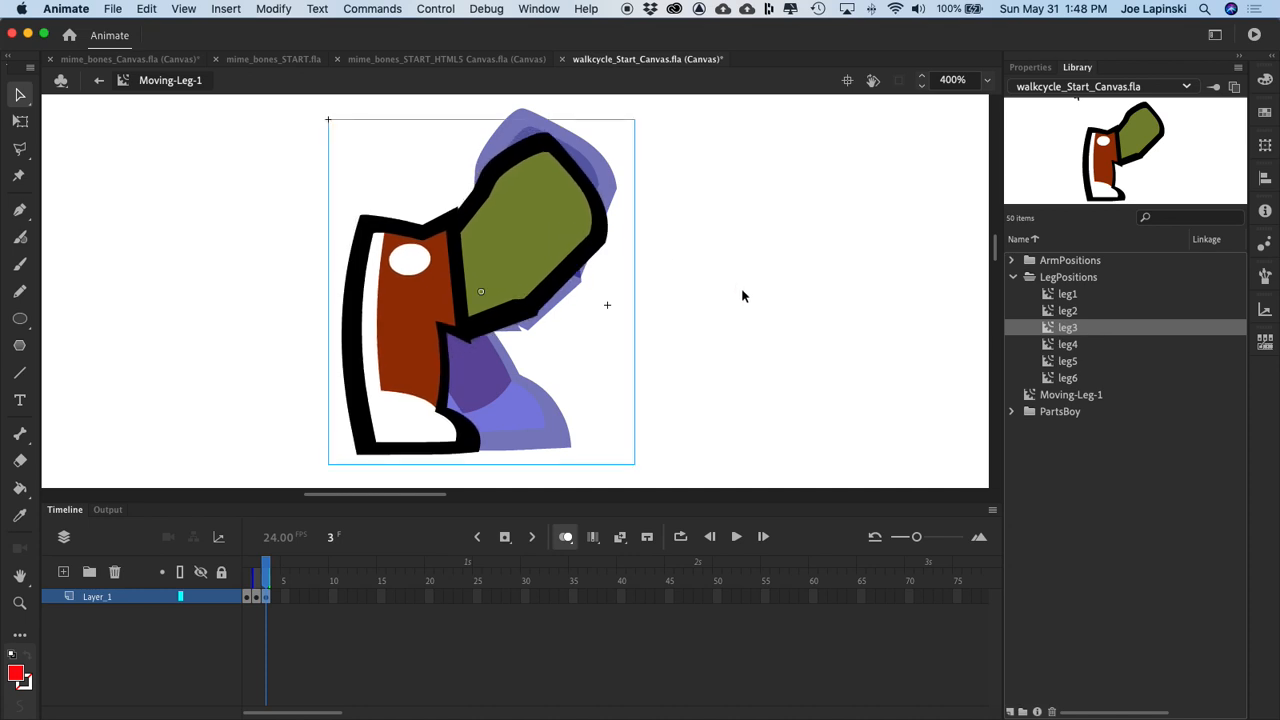
key(Right)
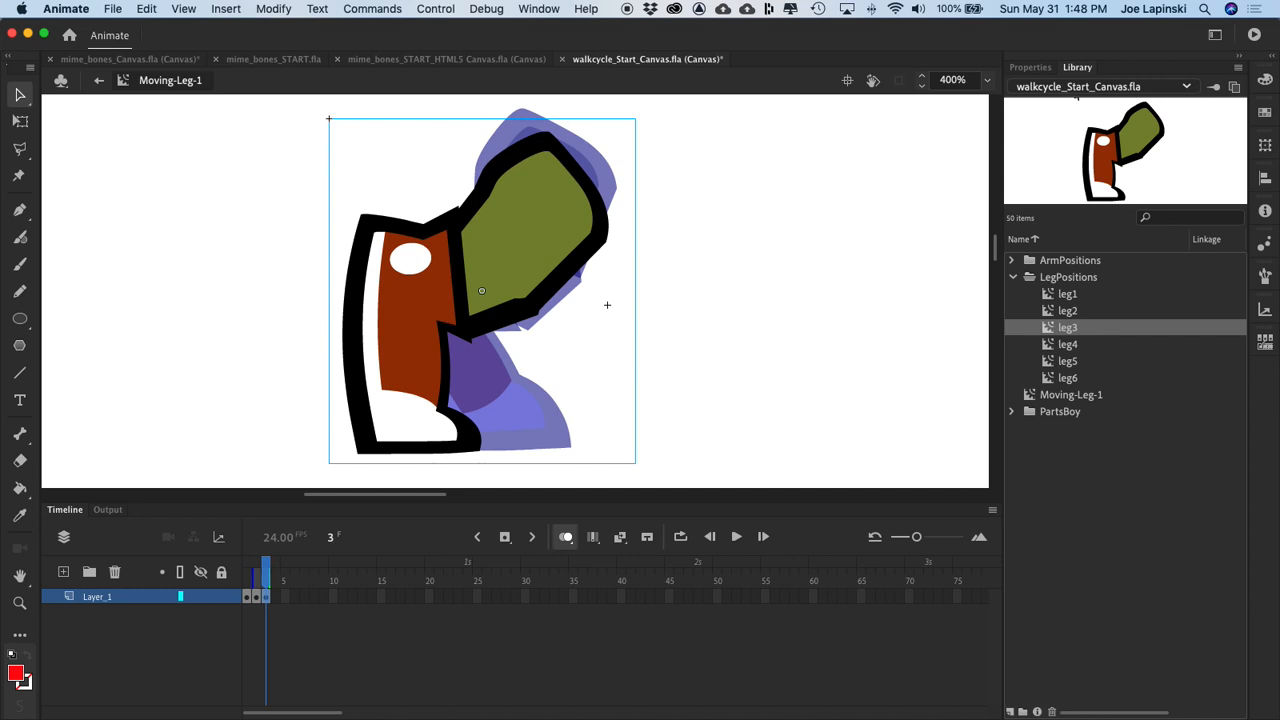
Step: Insert a blank keyframe at frame 4 and place leg4 slightly left of the ghosted leg3 pose, with its toe level with leg3's sole
right_click(280, 598)
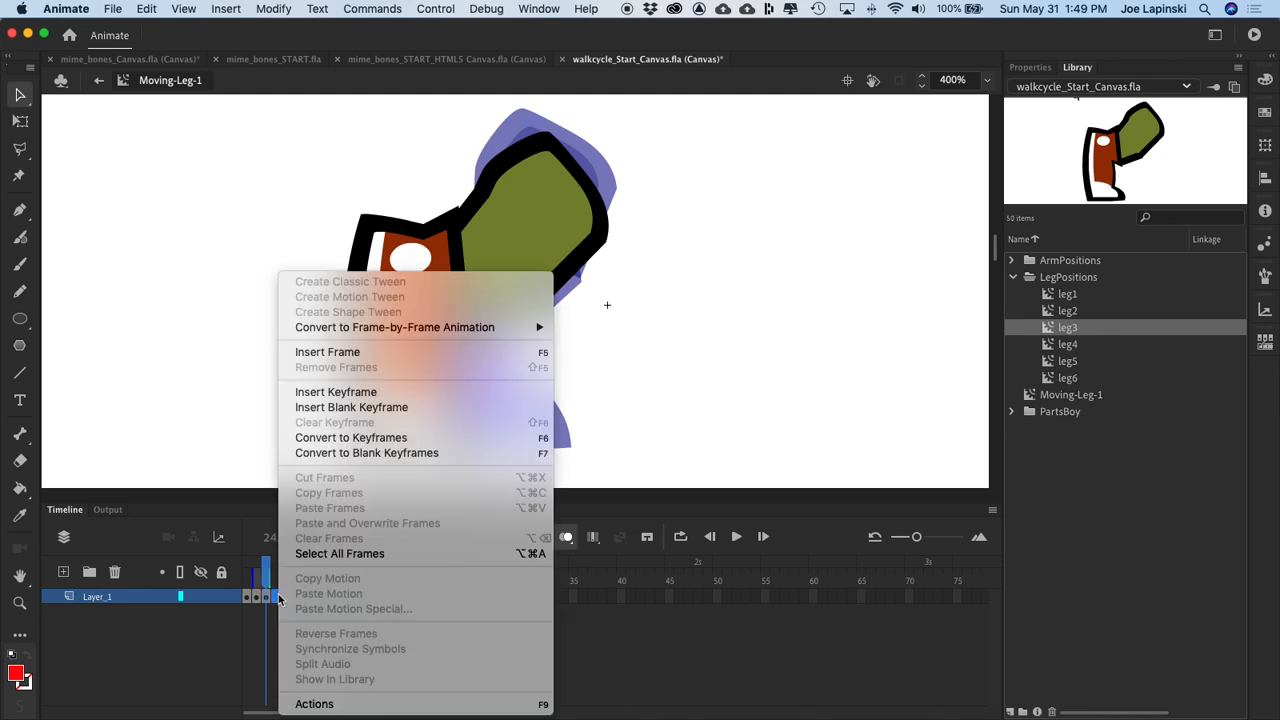
click(454, 406)
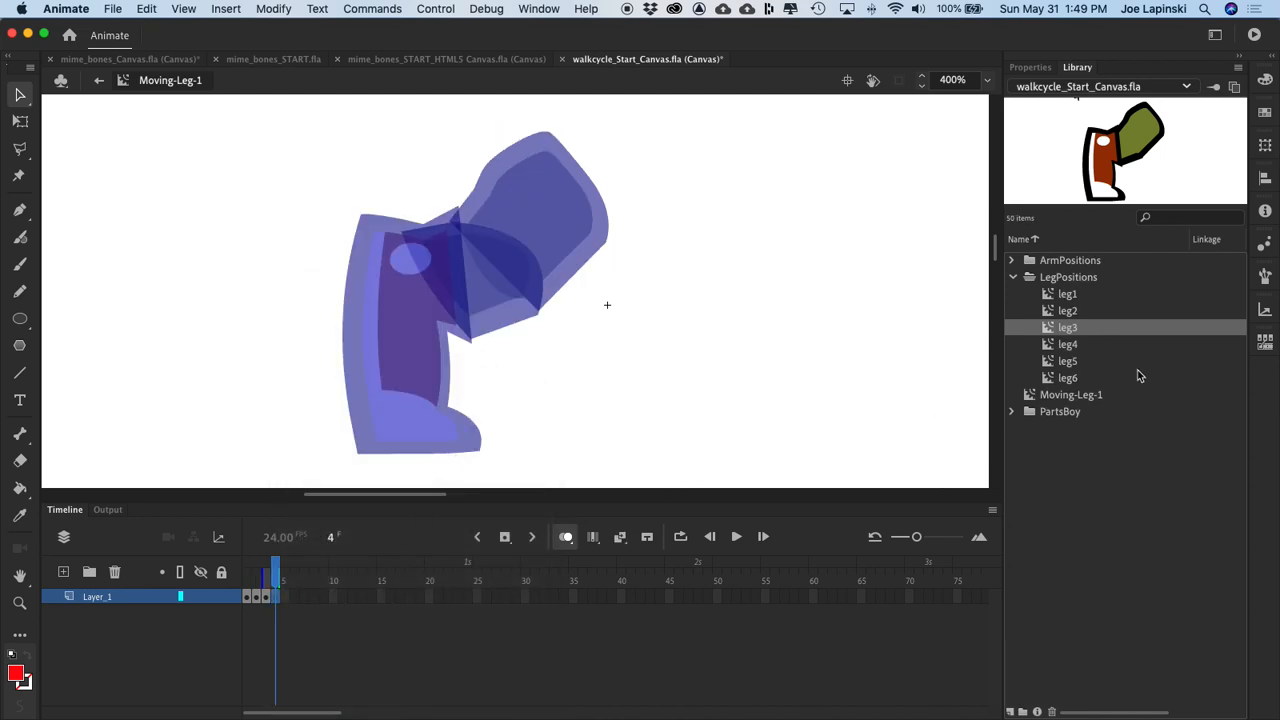
drag(1051, 350, 496, 320)
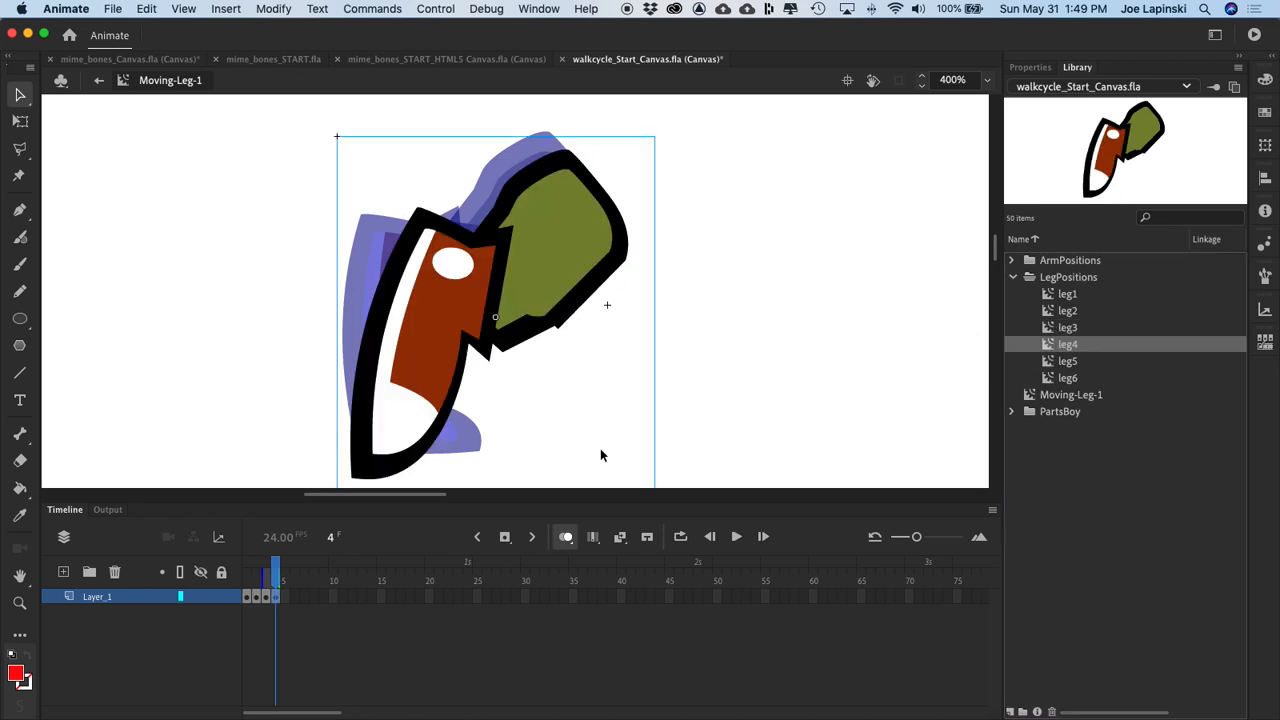
mouse_move(554, 220)
mouse_down()
mouse_move(543, 177)
mouse_move(546, 197)
mouse_up()
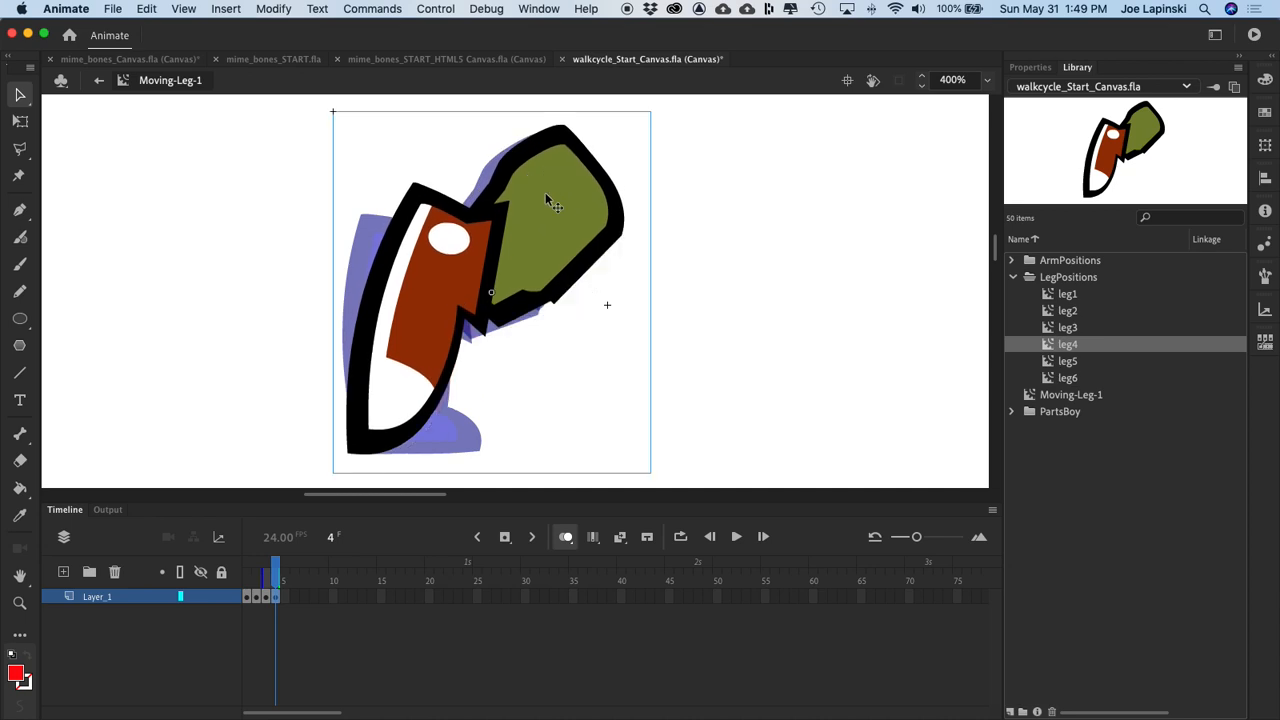
key(Left)
key(Left)
key(Left)
key(Left)
key(Left)
key(Left)
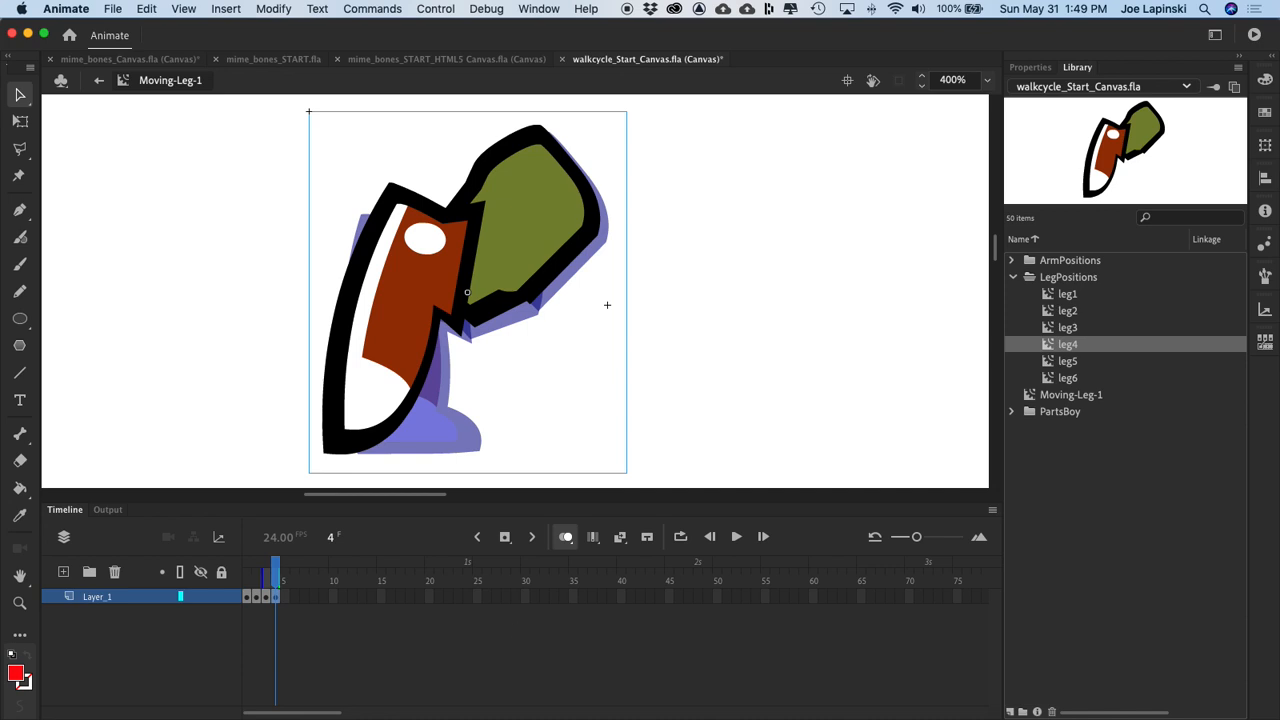
Step: Insert a blank keyframe at frame 5 of Layer_1 and place the leg5 symbol over the ghosted leg4 pose
right_click(284, 599)
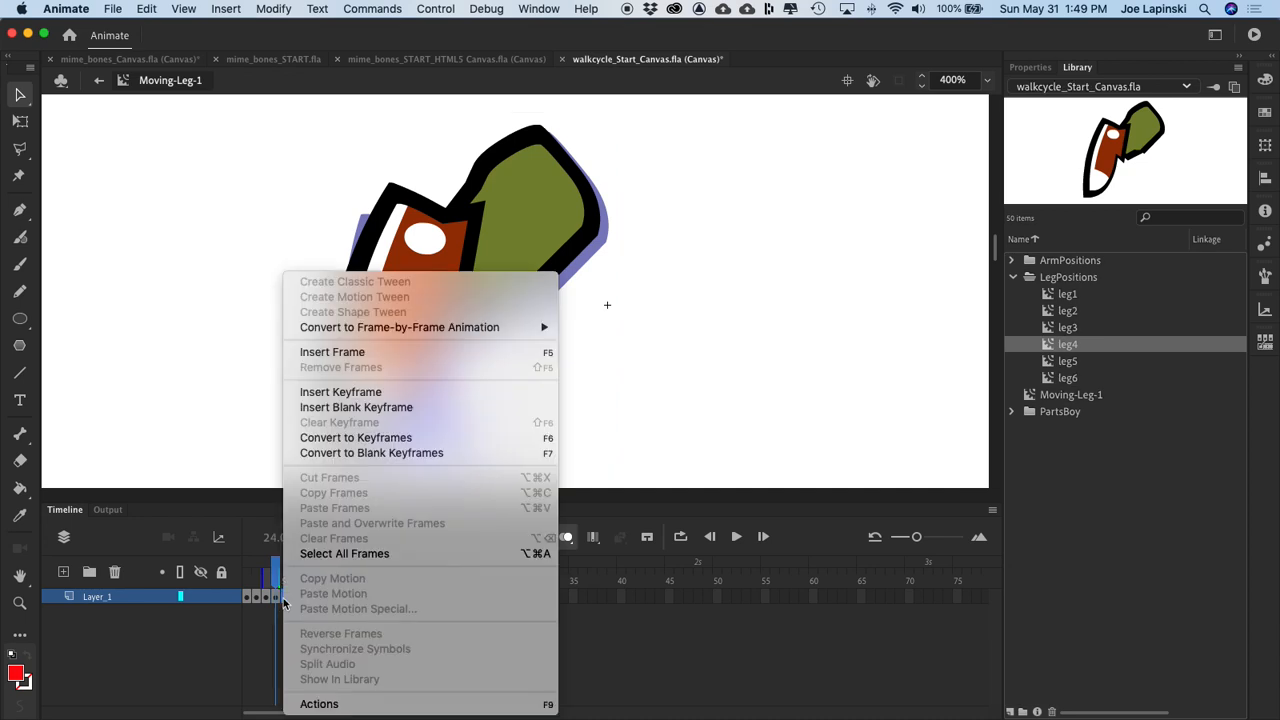
click(392, 408)
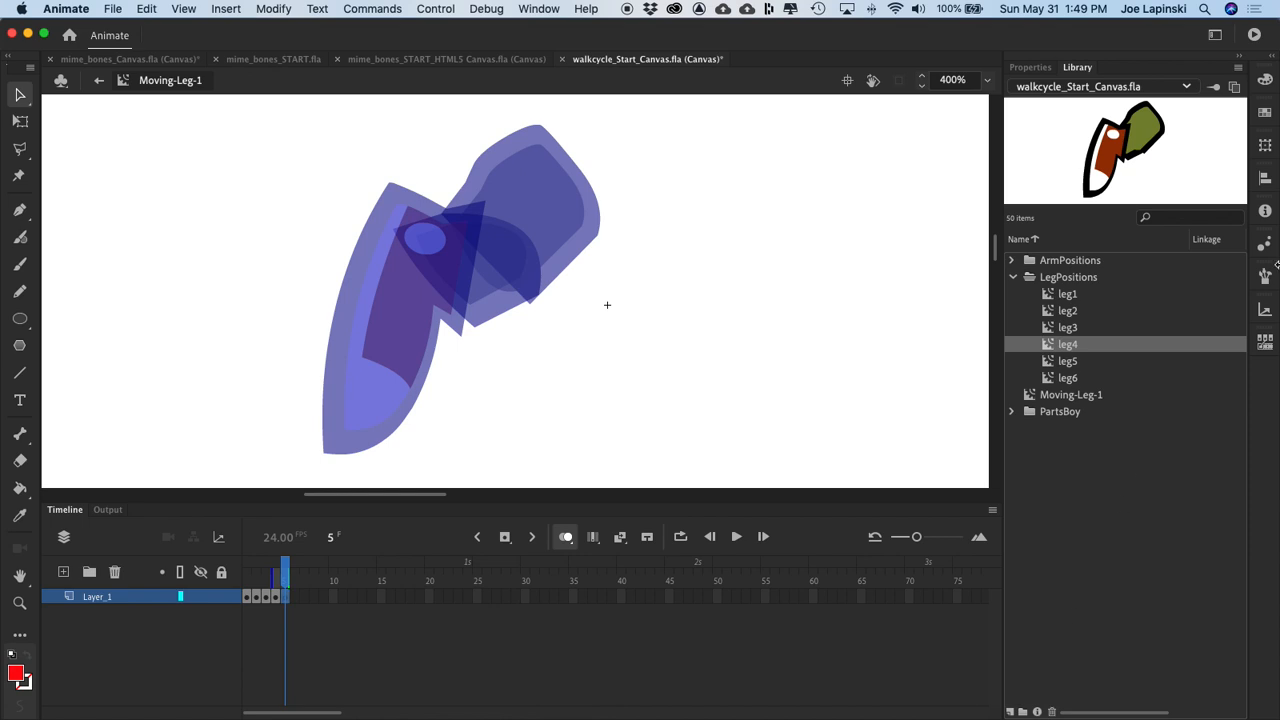
drag(1068, 361, 521, 301)
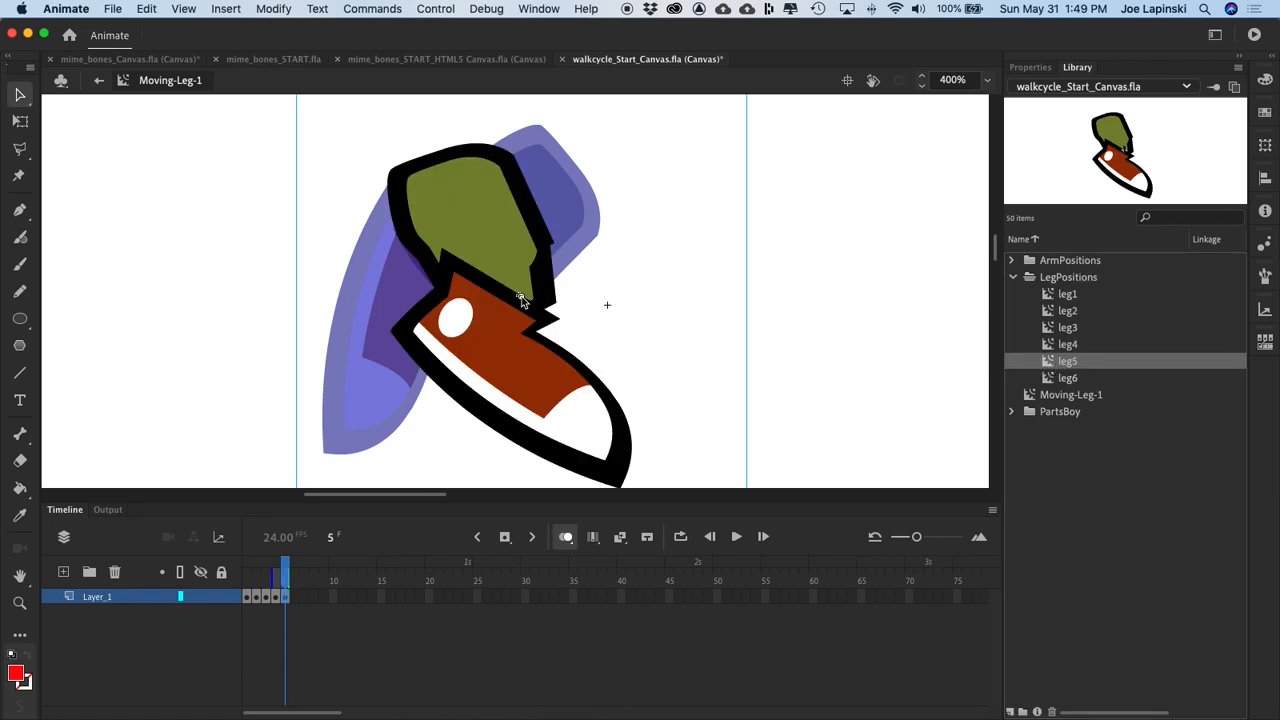
Step: Move leg5 on frame 5 forward to the right of the ghosted leg4 pose, with its toe slightly below leg4's toe
drag(496, 351, 549, 322)
key(Right)
key(Right)
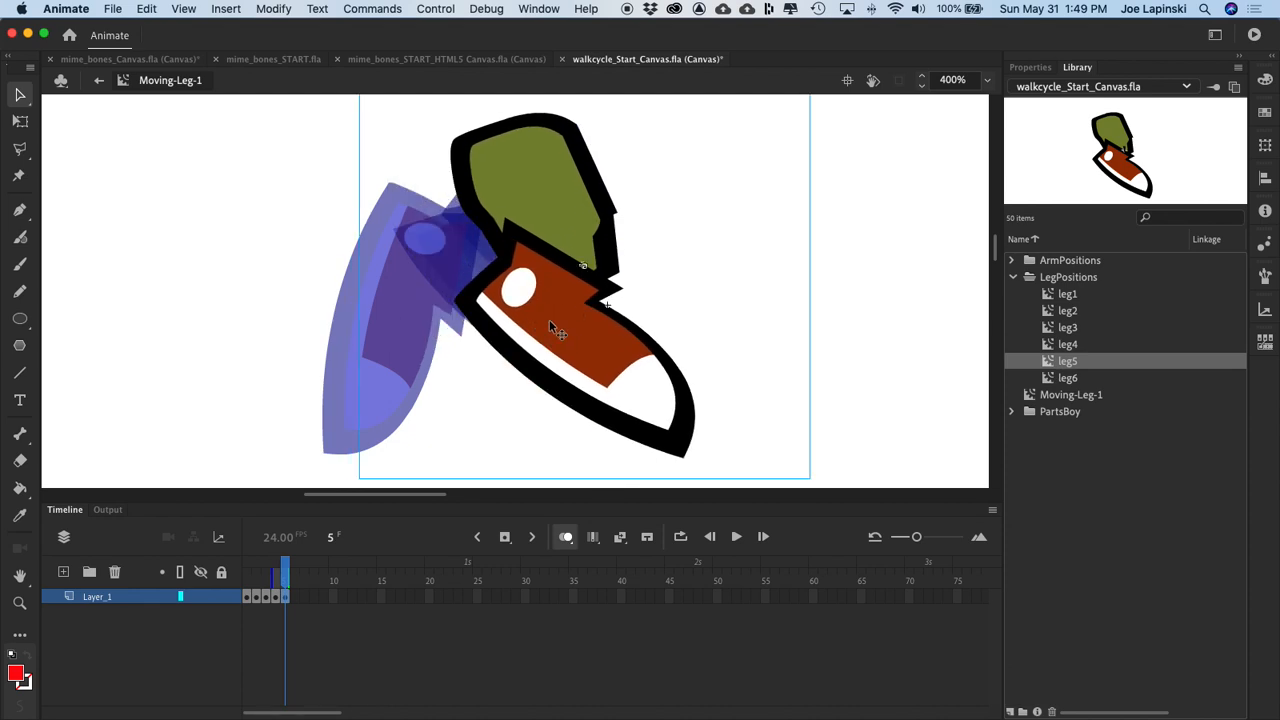
key(Right)
key(Right)
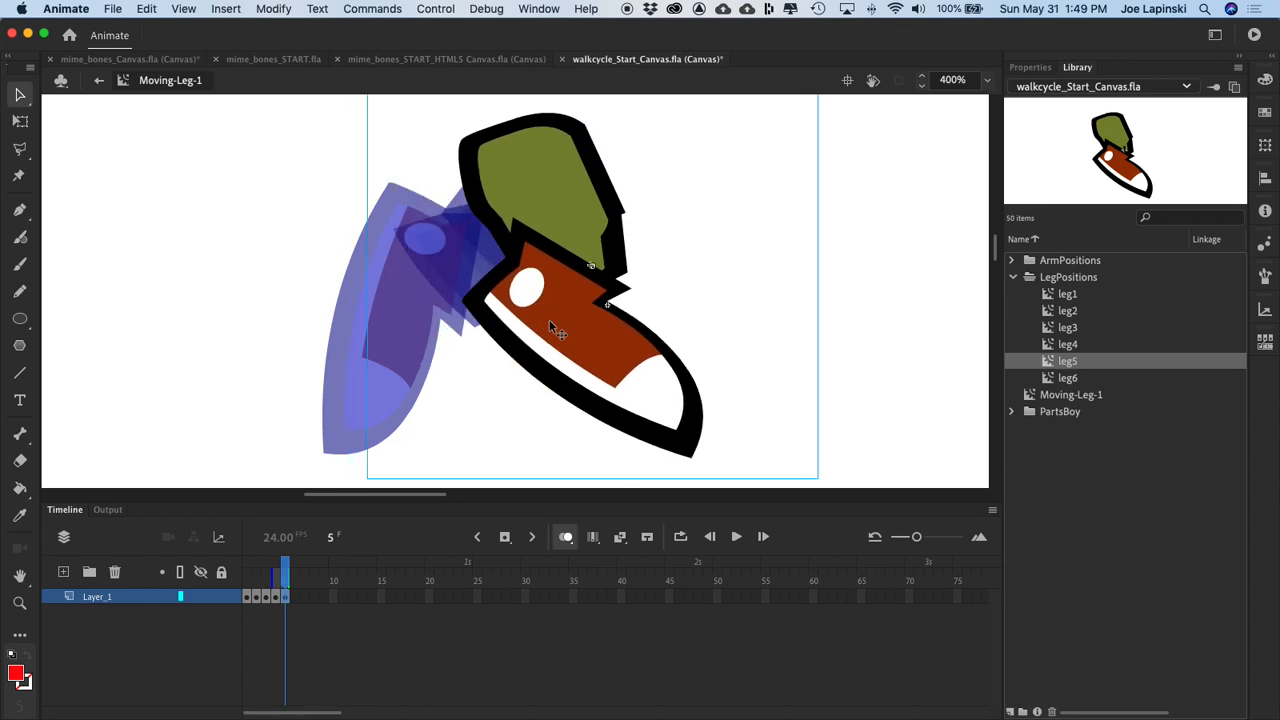
key(Right)
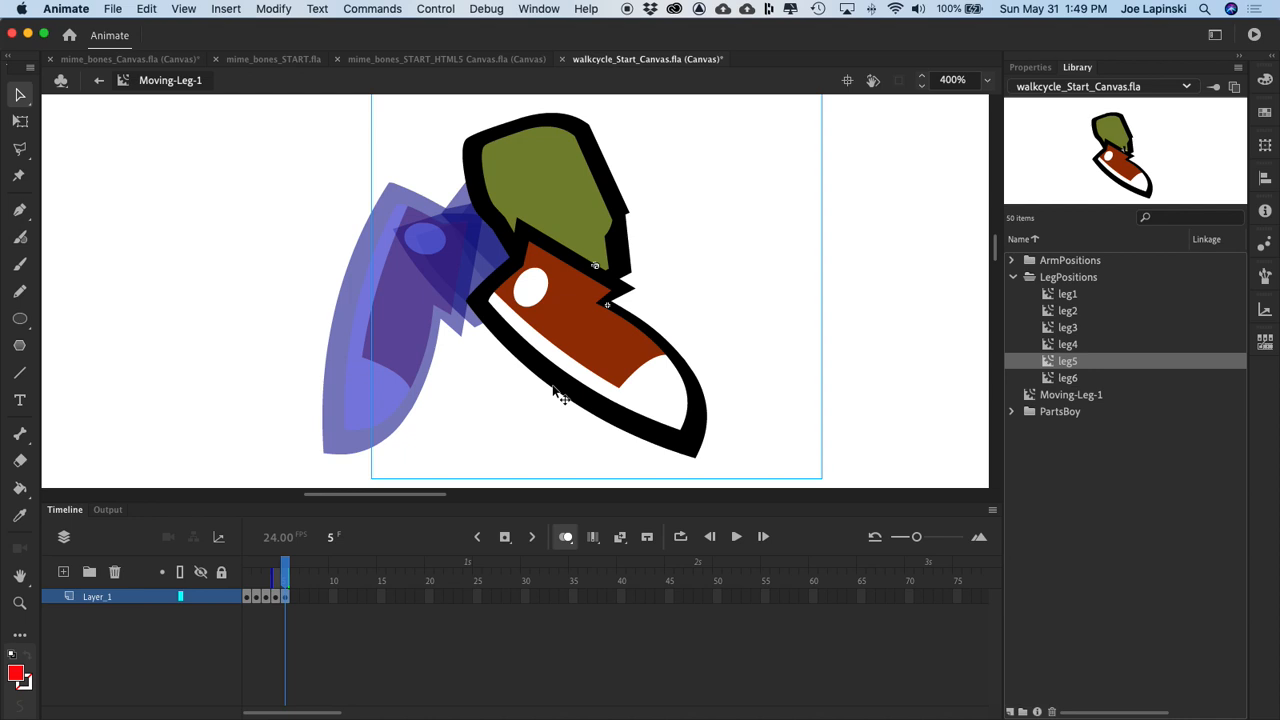
key(Down)
key(Down)
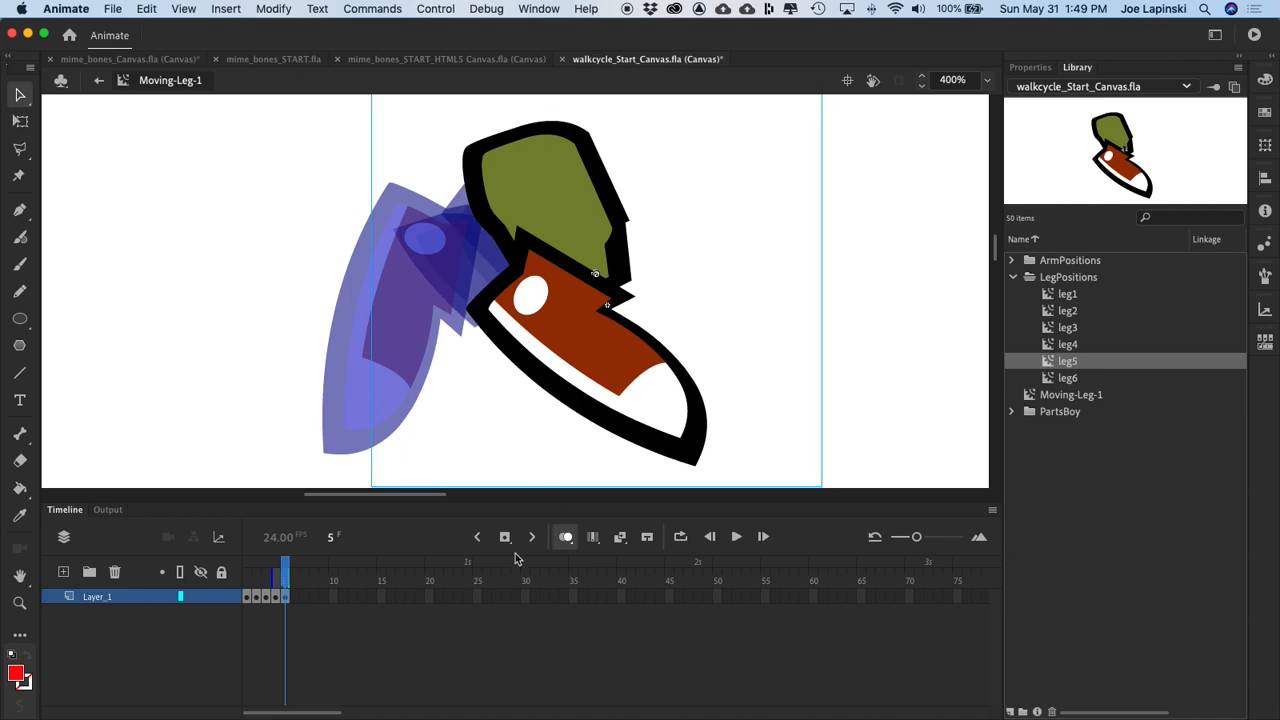
Step: Insert a blank keyframe at frame 6 of Layer_1 and place the leg6 symbol over the ghosted leg5 pose
right_click(296, 597)
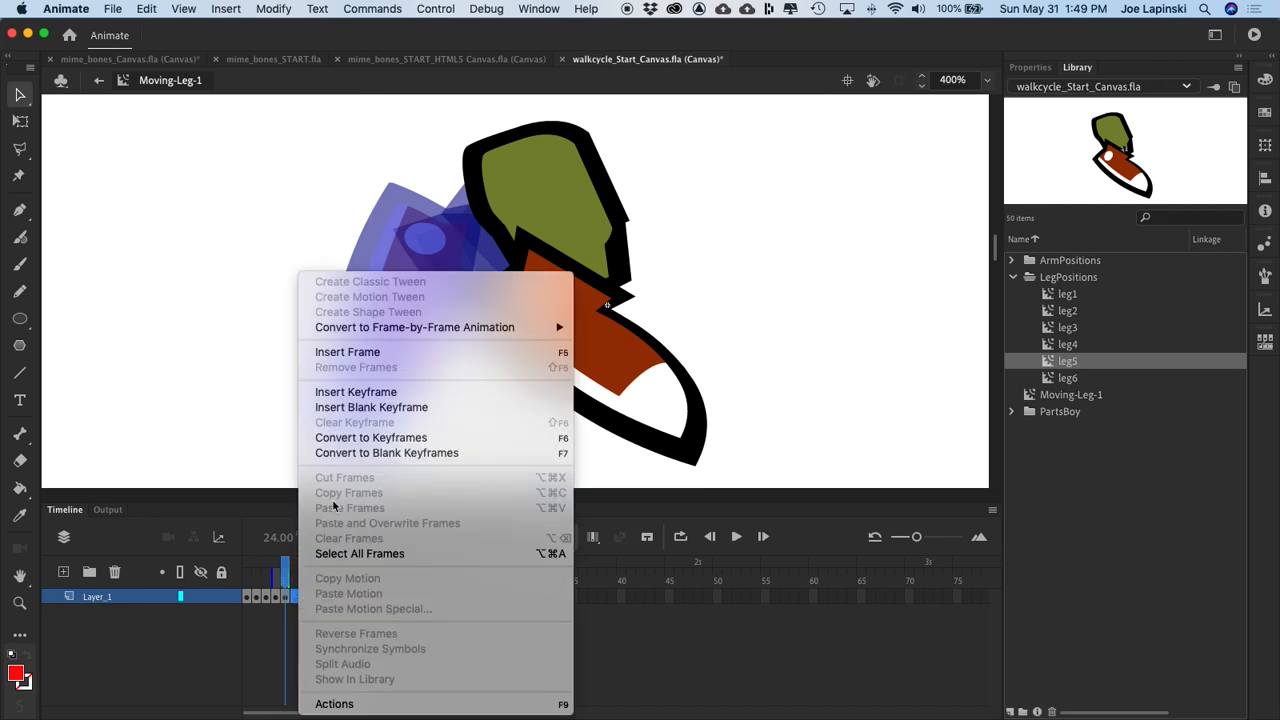
click(399, 408)
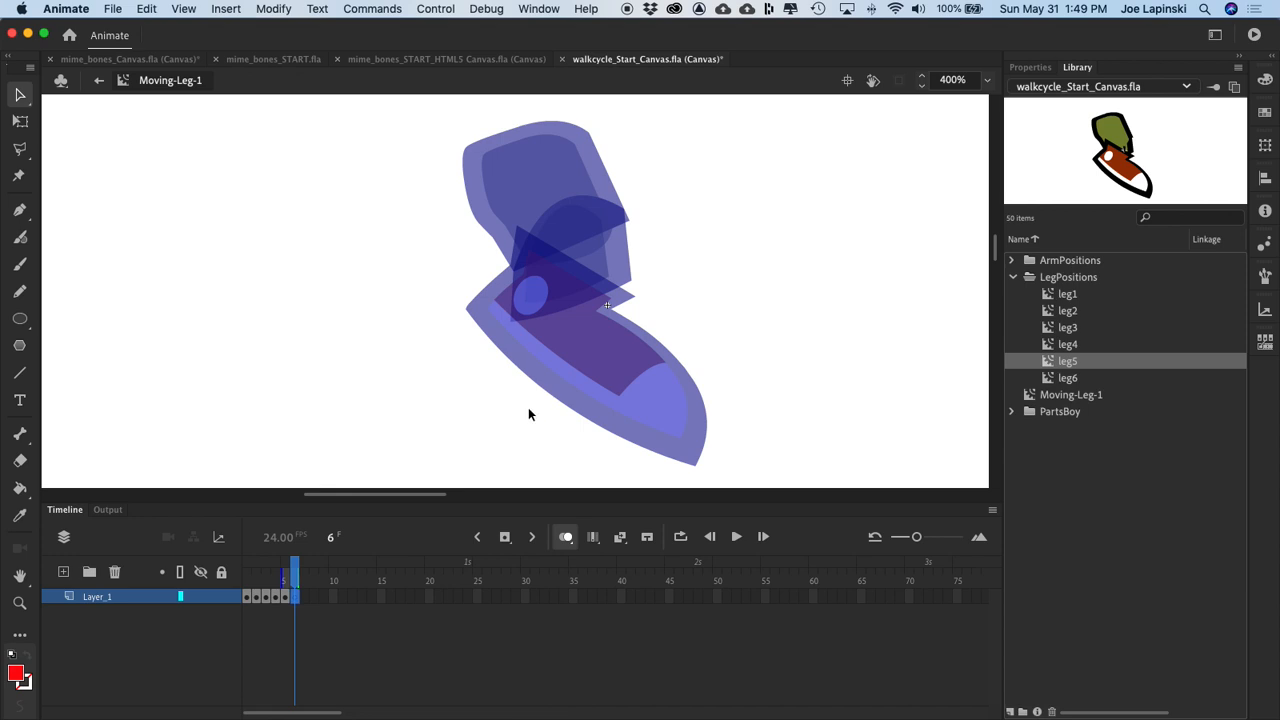
drag(1050, 380, 520, 311)
Step: Move leg6 on frame 6 right until its upper leg overlaps the ghosted leg5, with the sole slightly above leg5's toe
drag(450, 285, 516, 279)
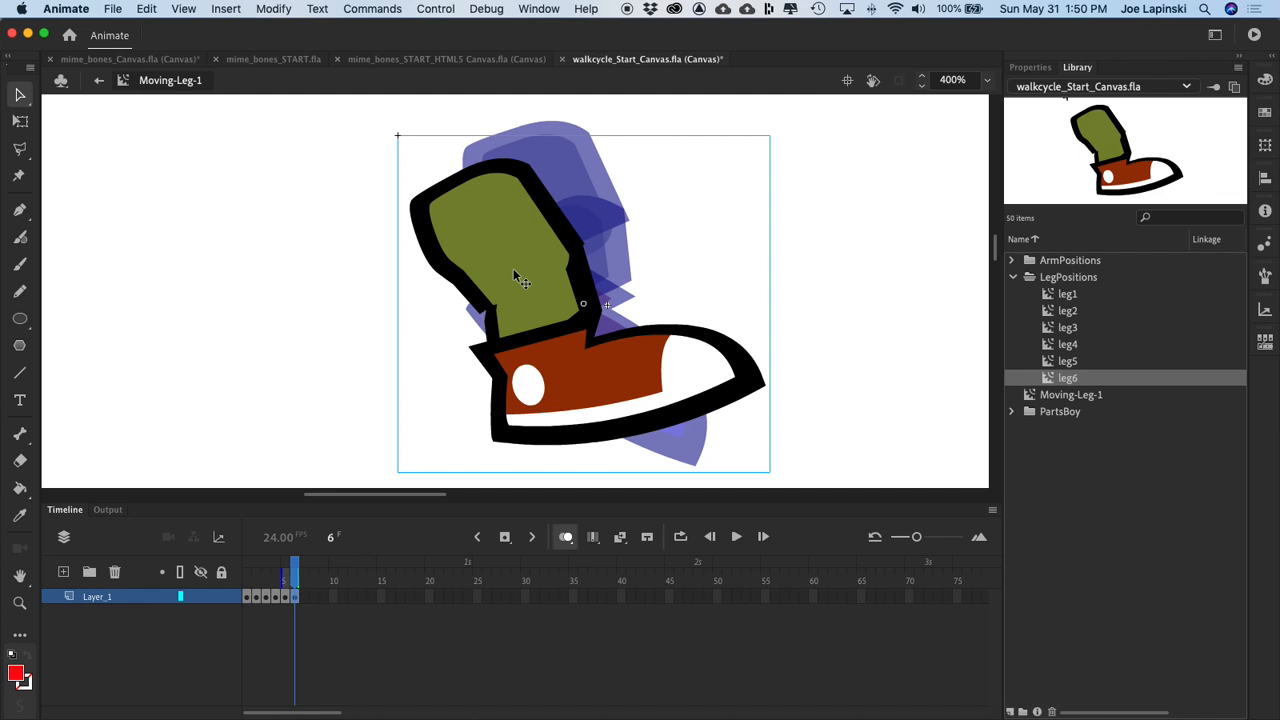
key(Right)
key(Right)
key(Right)
key(Right)
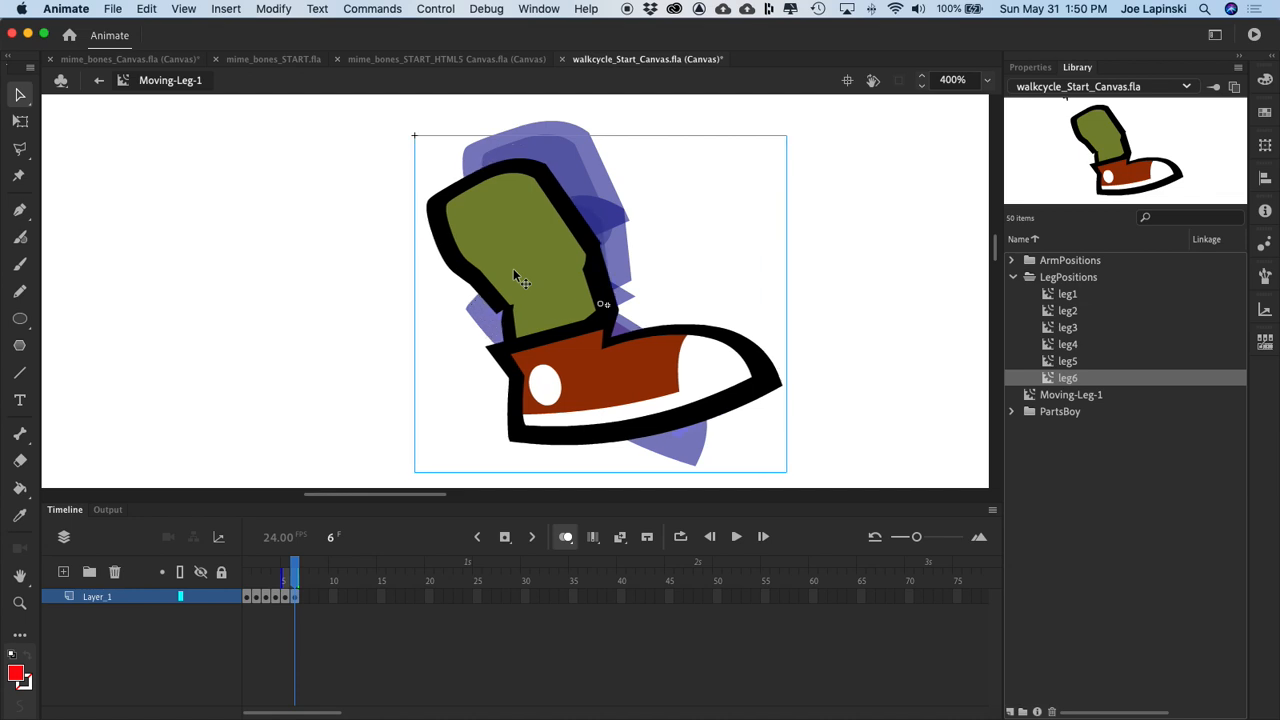
key(Right)
key(Right)
key(Right)
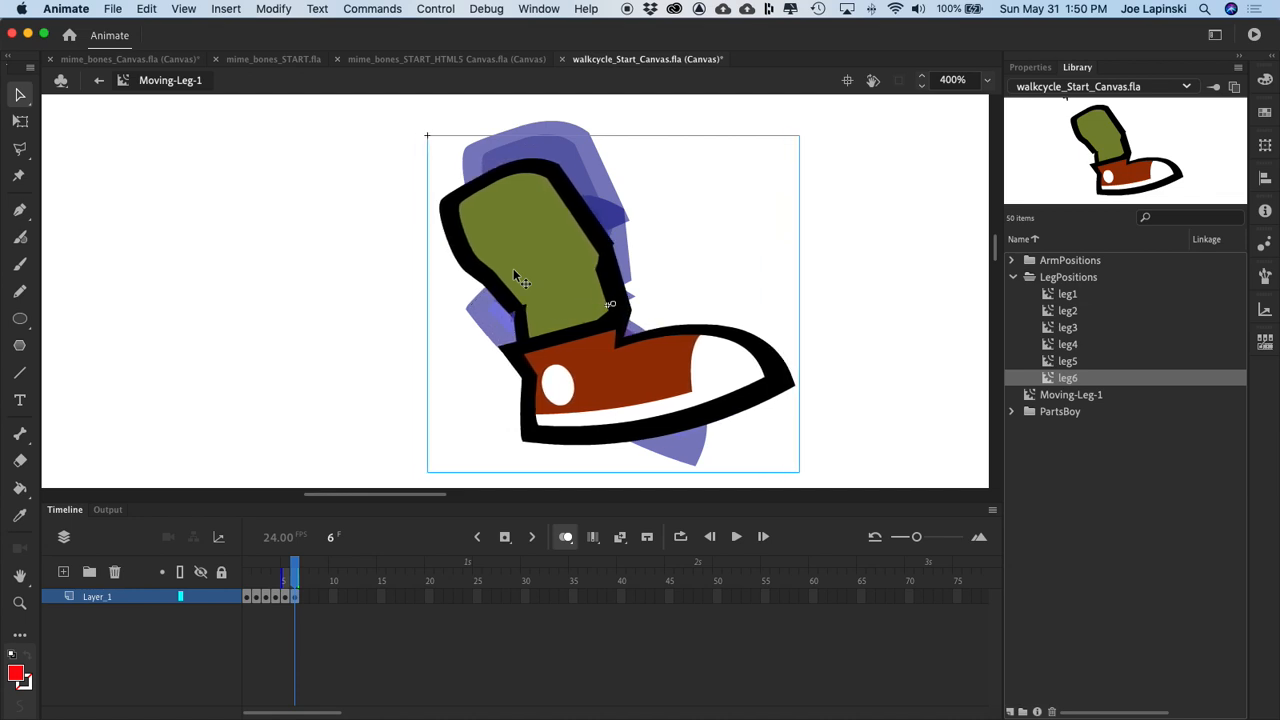
key(Right)
key(Right)
key(Right)
key(Right)
key(Right)
key(Right)
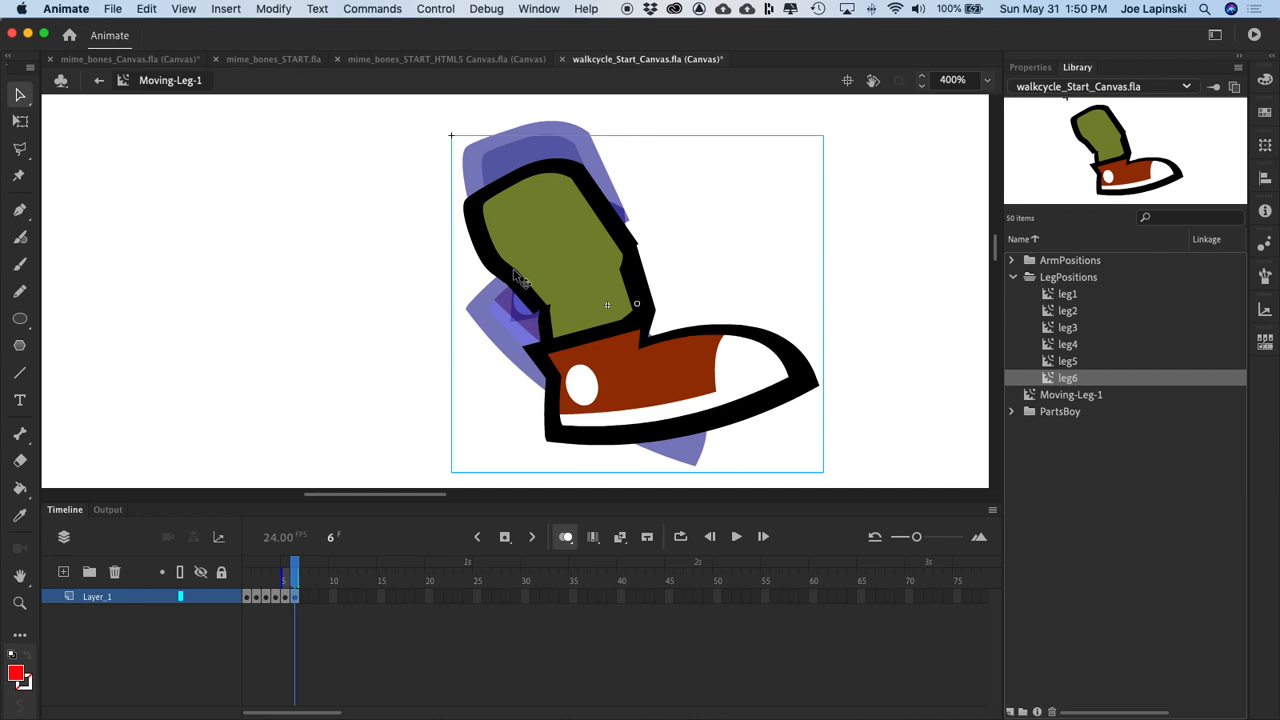
key(Up)
key(Up)
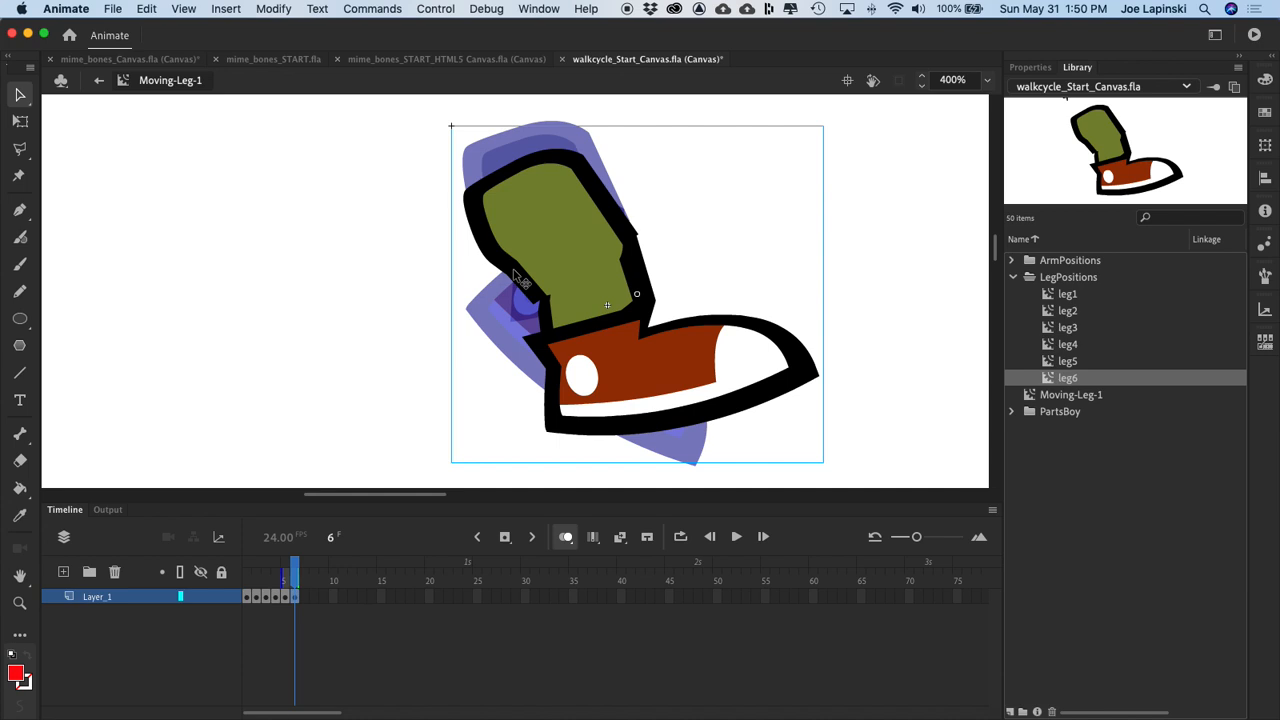
key(Right)
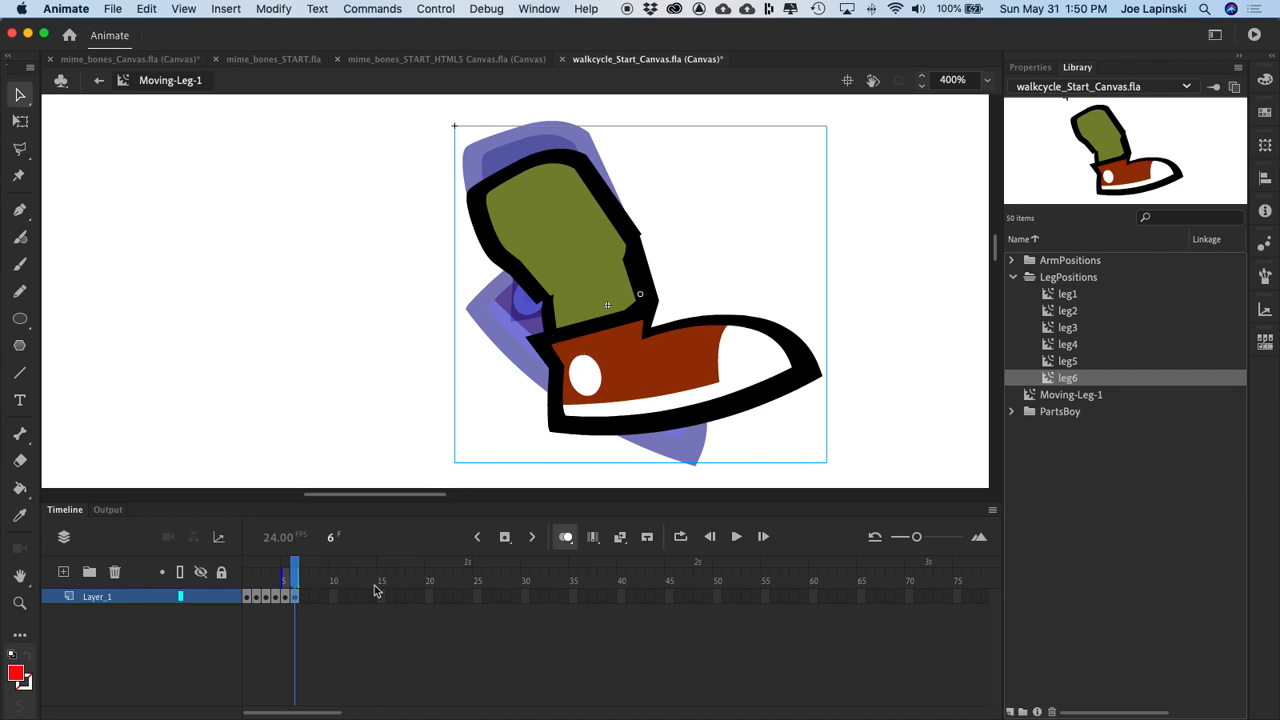
Step: Turn off onion skinning and play back the six-frame leg animation
click(566, 537)
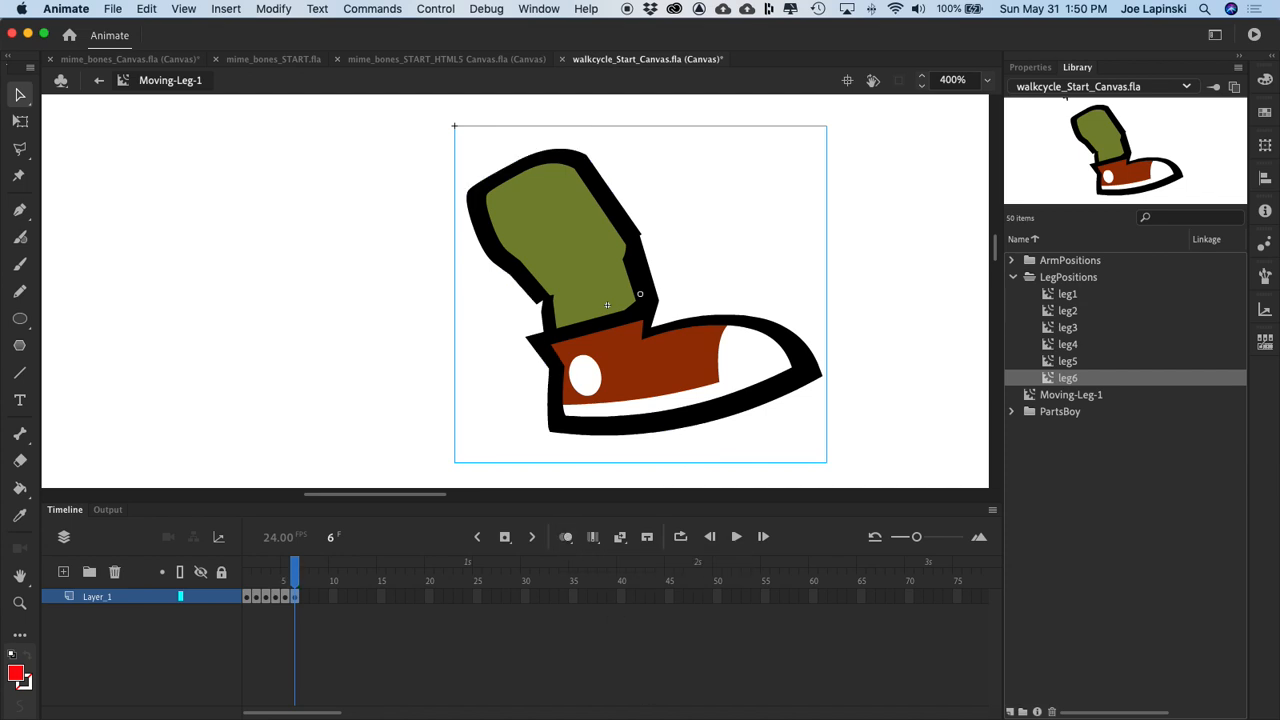
key(Return)
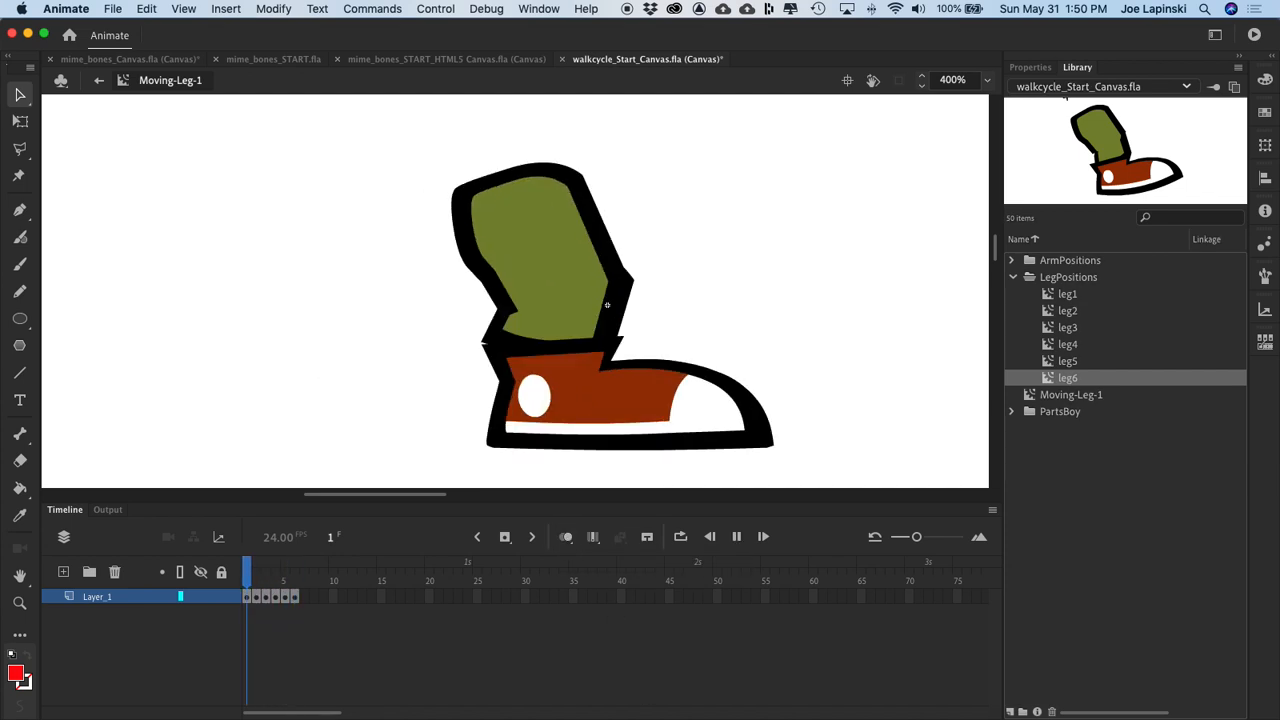
key(Return)
key(Return)
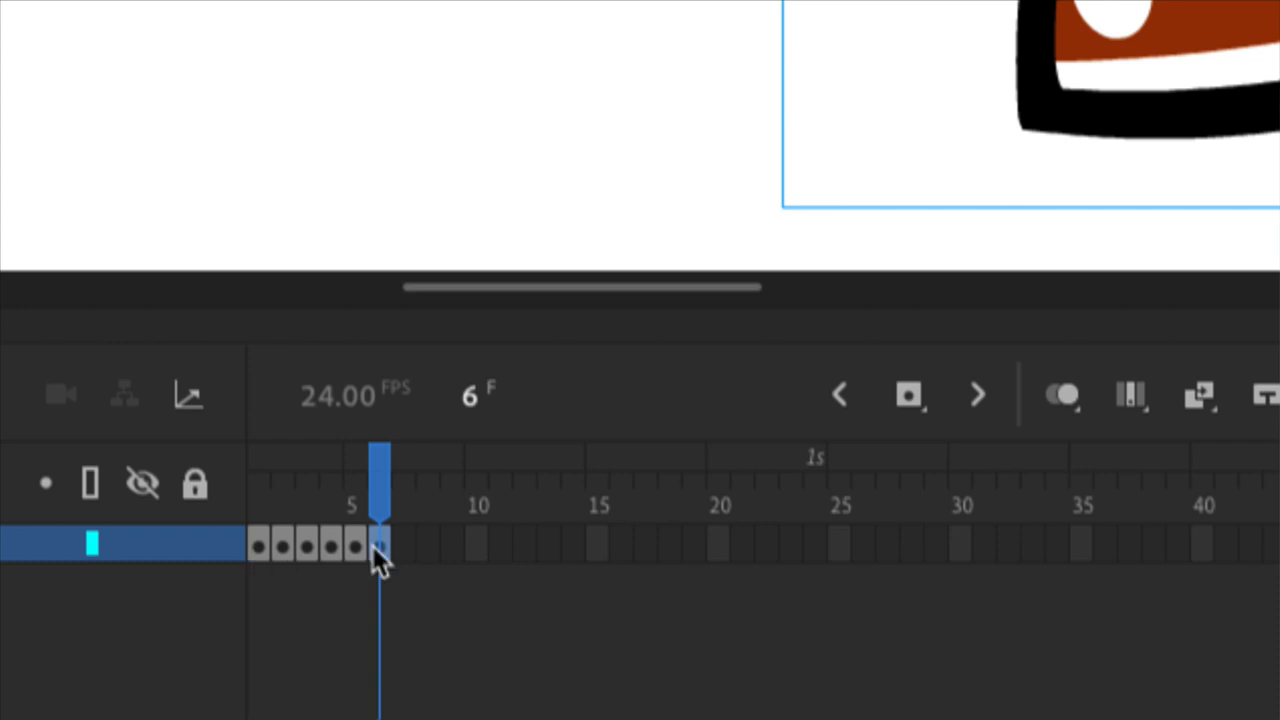
Step: Extend the leg1 pose on frame 1 so it holds through frame 5
click(262, 540)
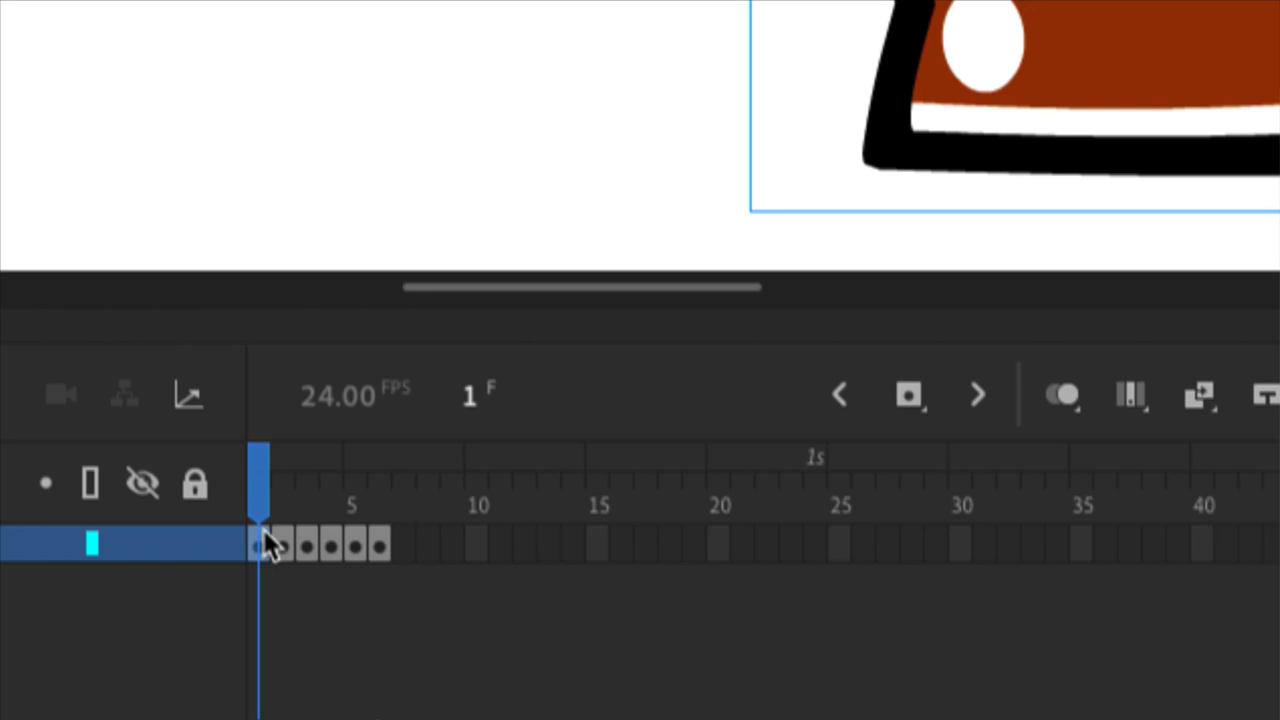
key(F5)
key(F5)
key(F5)
key(F5)
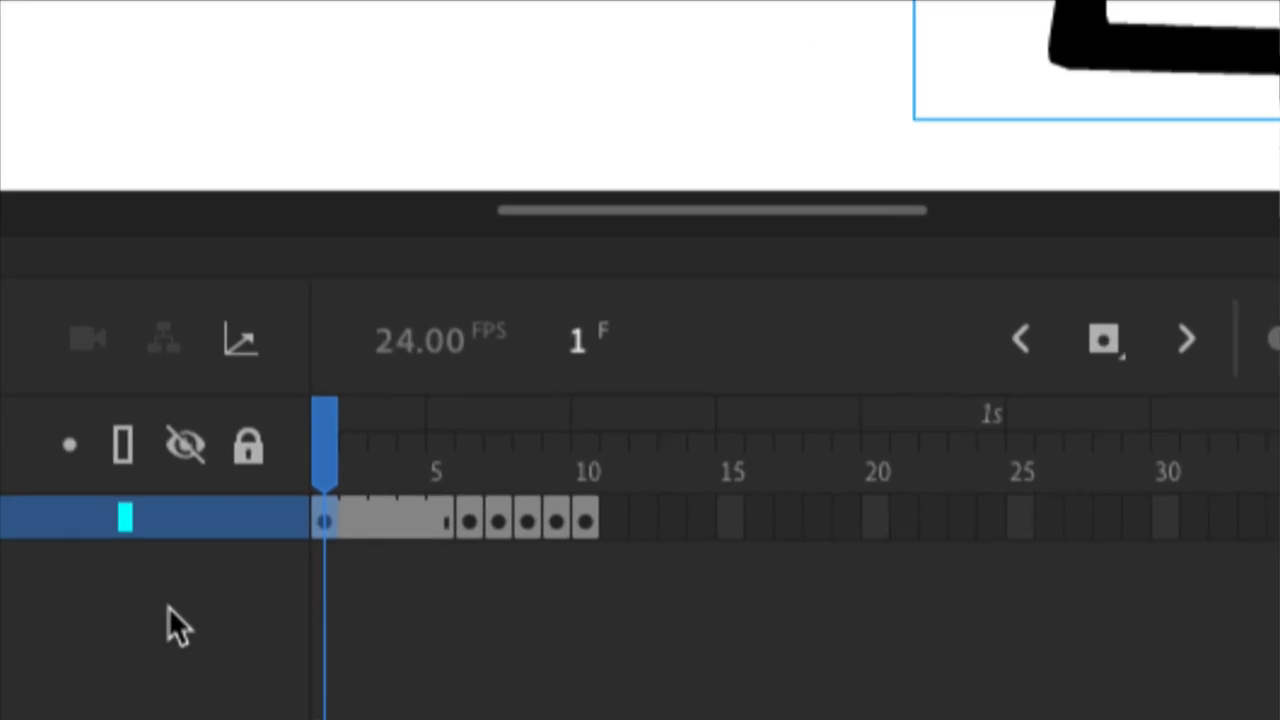
Step: Extend the leg2 and leg3 poses to five frames each, holding them over frames 6–10 and 11–15
click(536, 491)
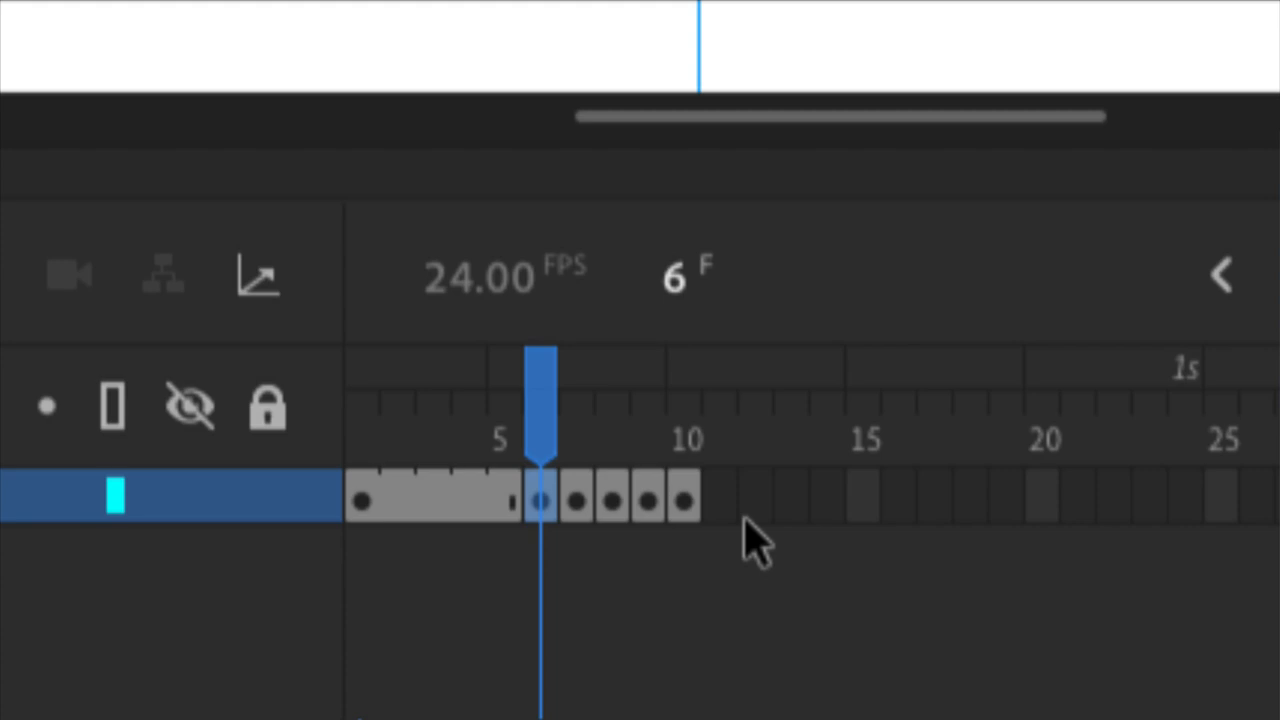
key(F5)
key(F5)
key(F5)
key(F5)
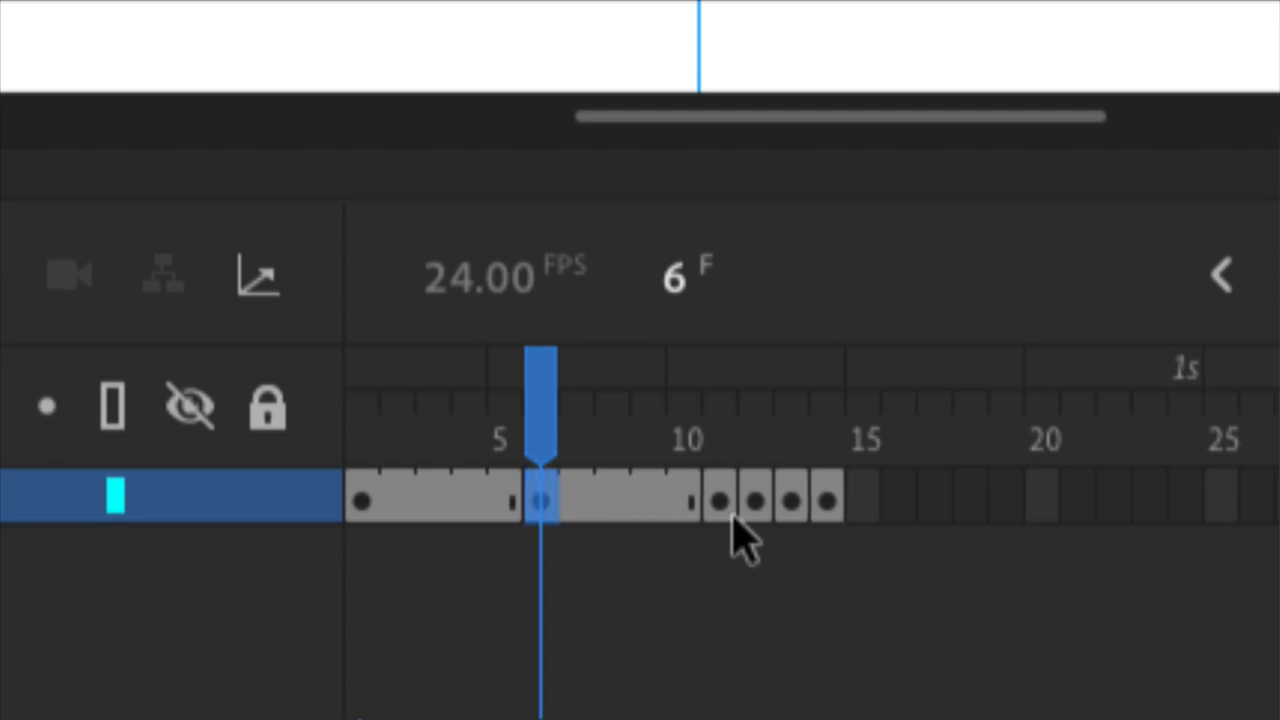
click(720, 502)
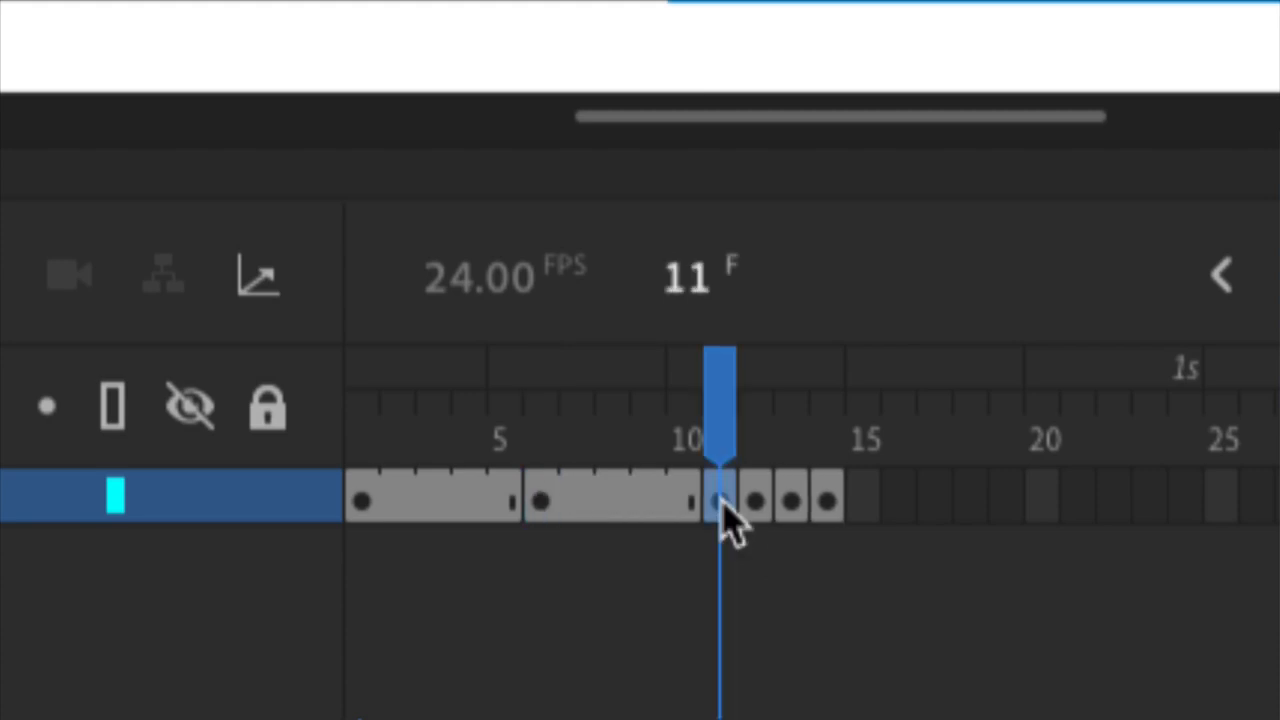
key(F5)
key(F5)
key(F5)
key(F5)
Step: Extend the leg4, leg5 and leg6 poses to five frames each, so the layer ends at frame 30
click(895, 500)
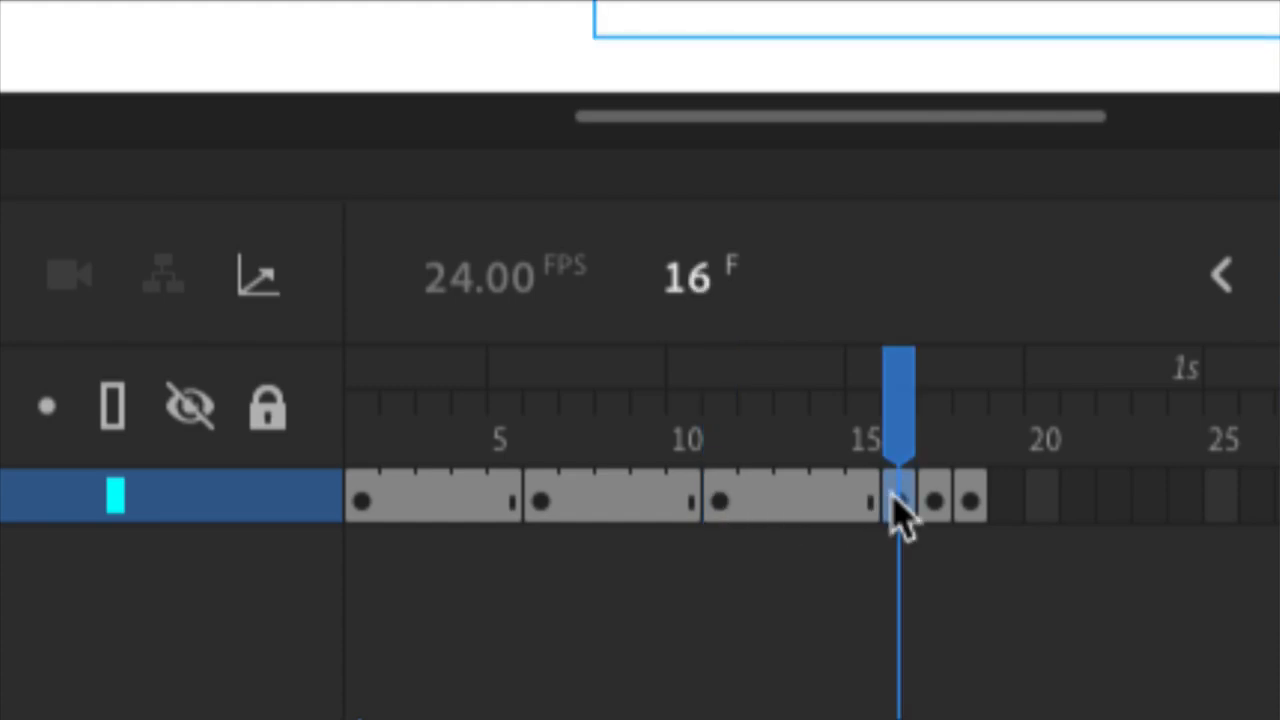
key(F5)
key(F5)
key(F5)
key(F5)
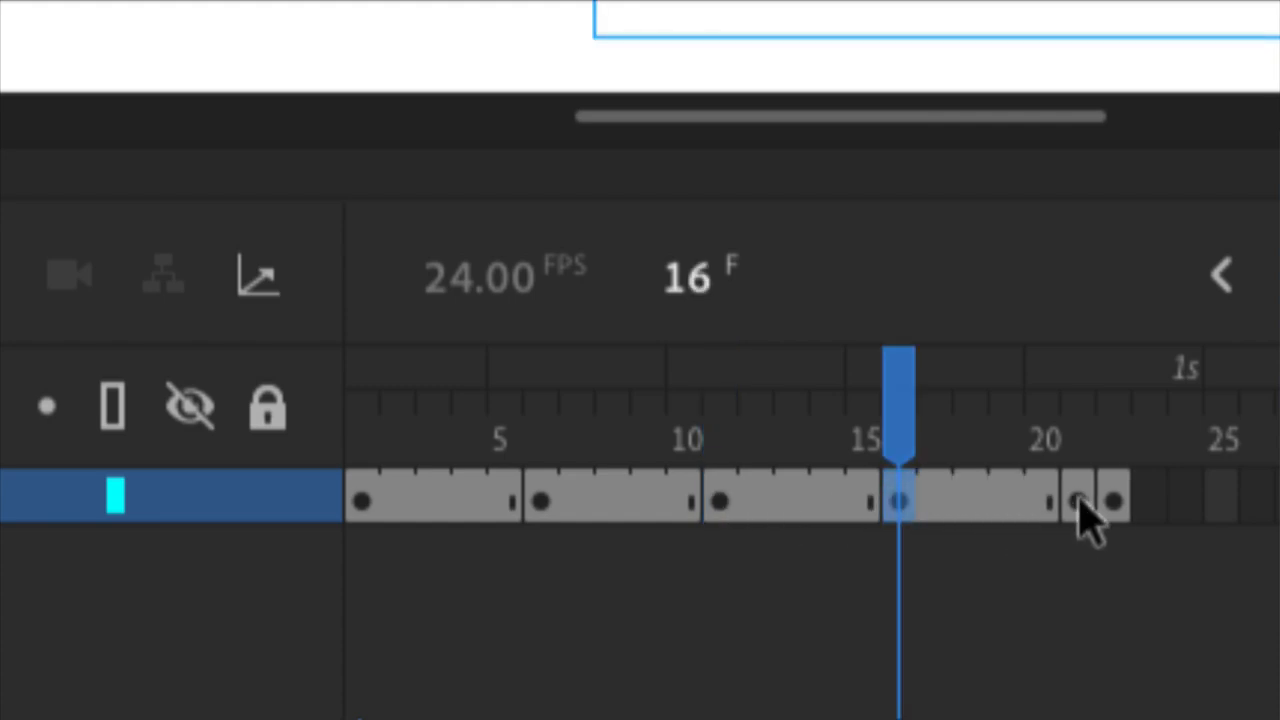
click(1078, 500)
key(F5)
key(F5)
key(F5)
key(F5)
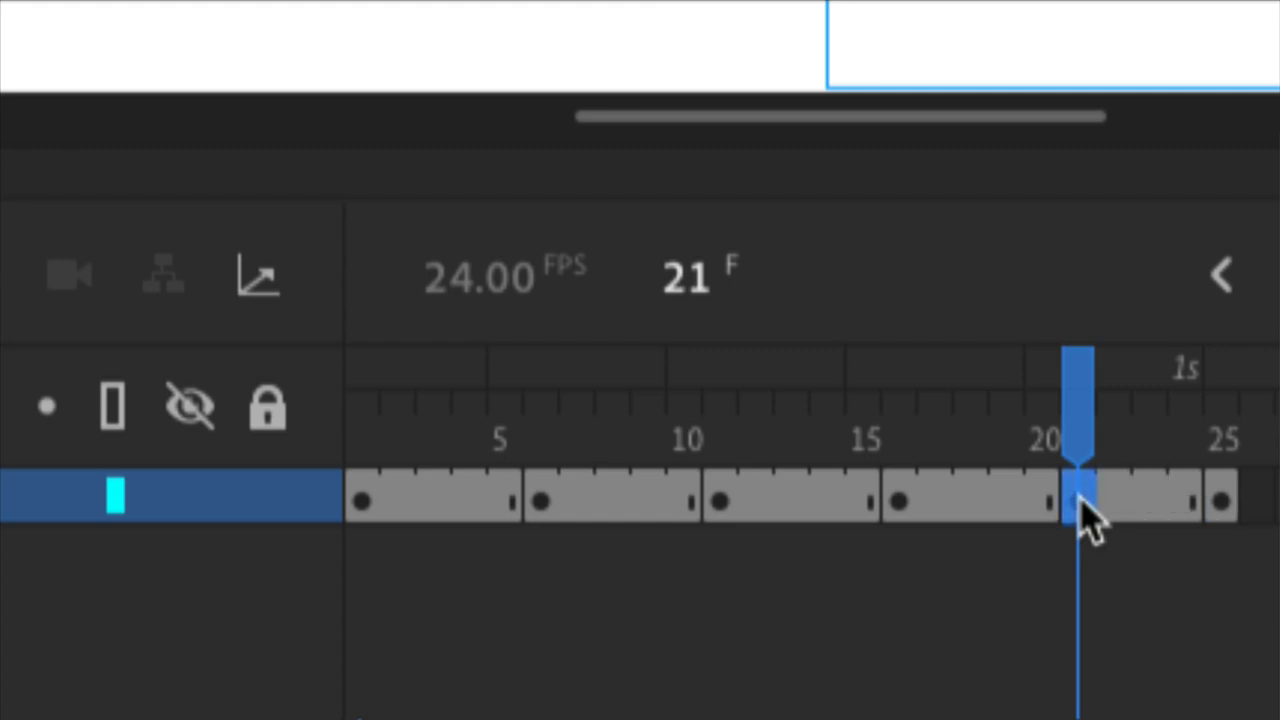
click(1262, 502)
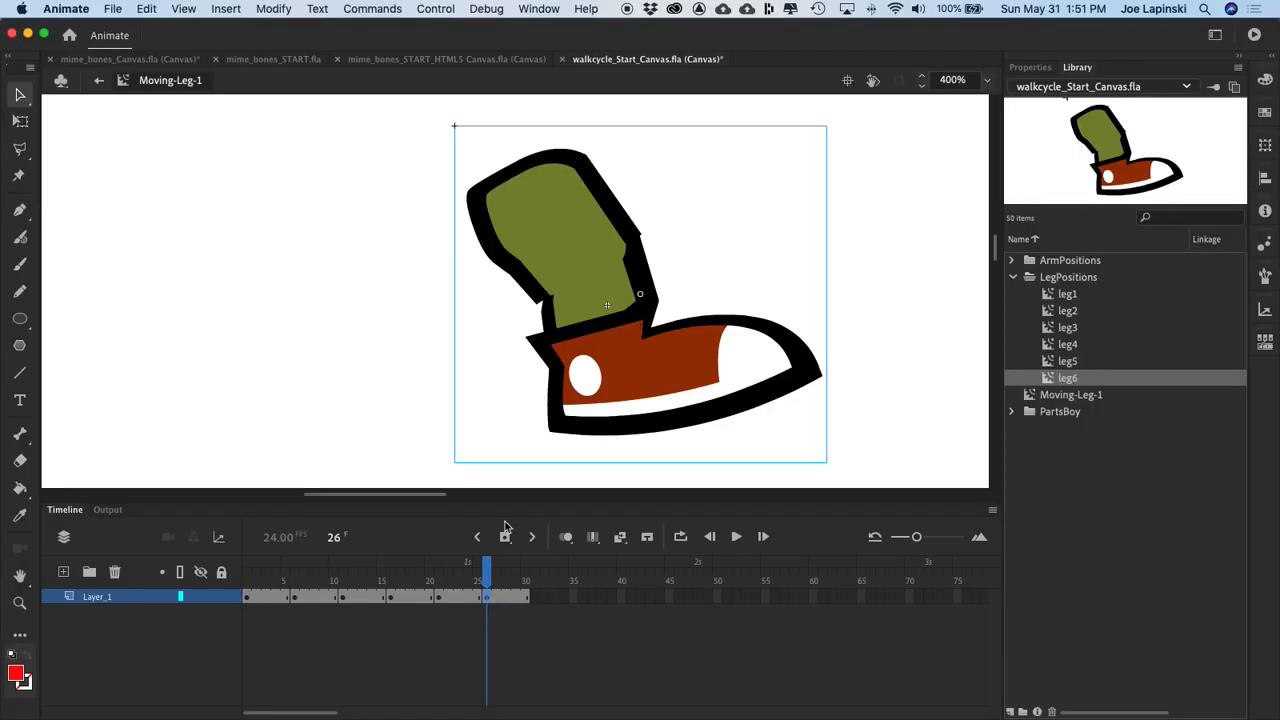
Step: Play back the extended 30-frame leg animation to check its timing
key(Return)
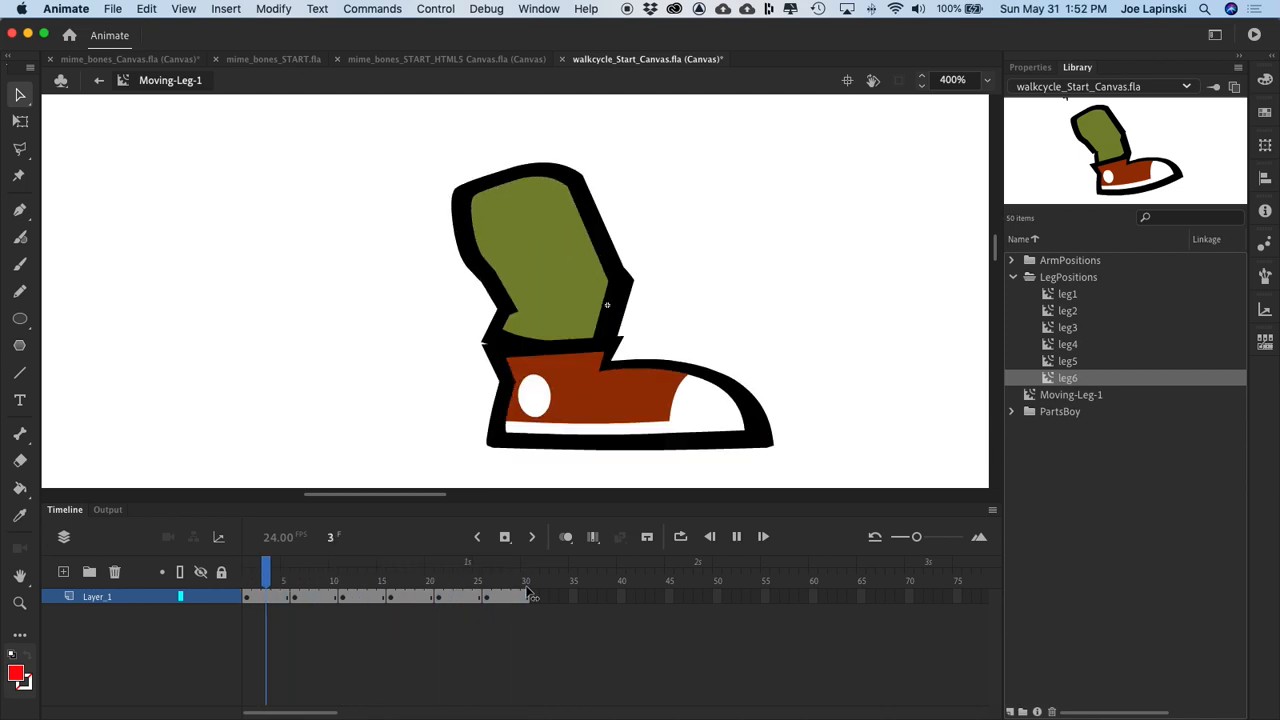
key(Return)
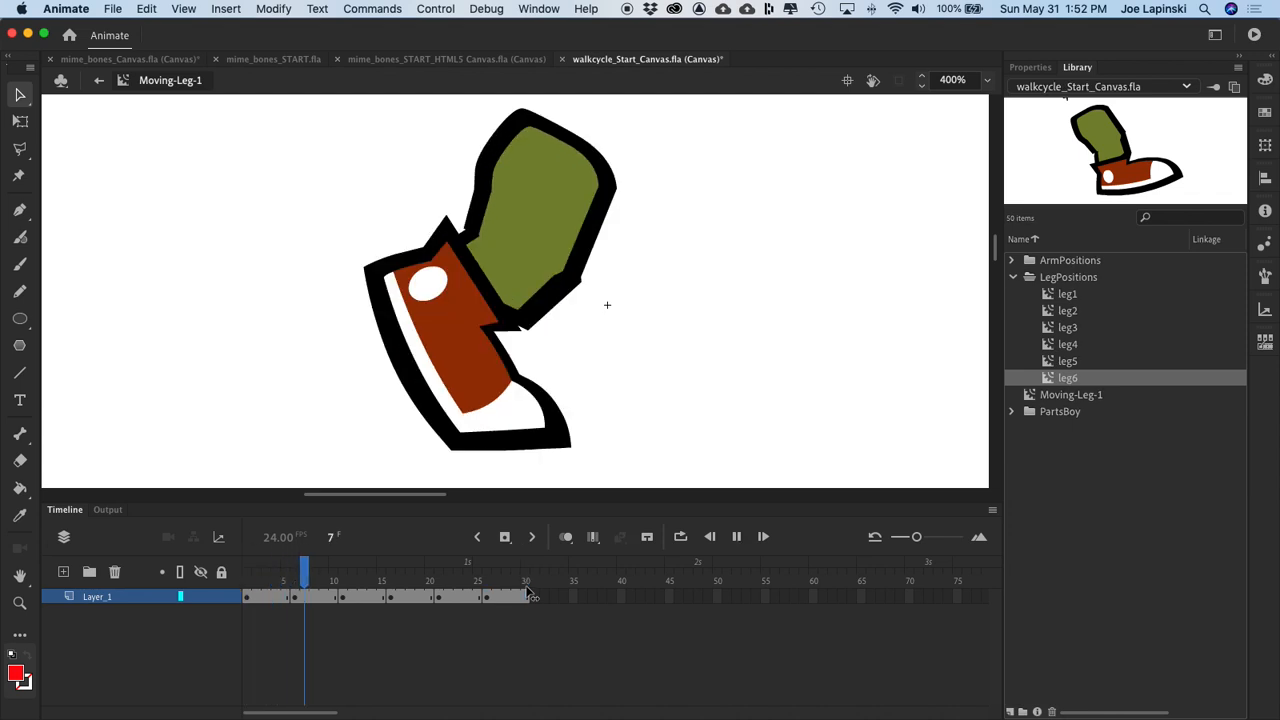
key(Return)
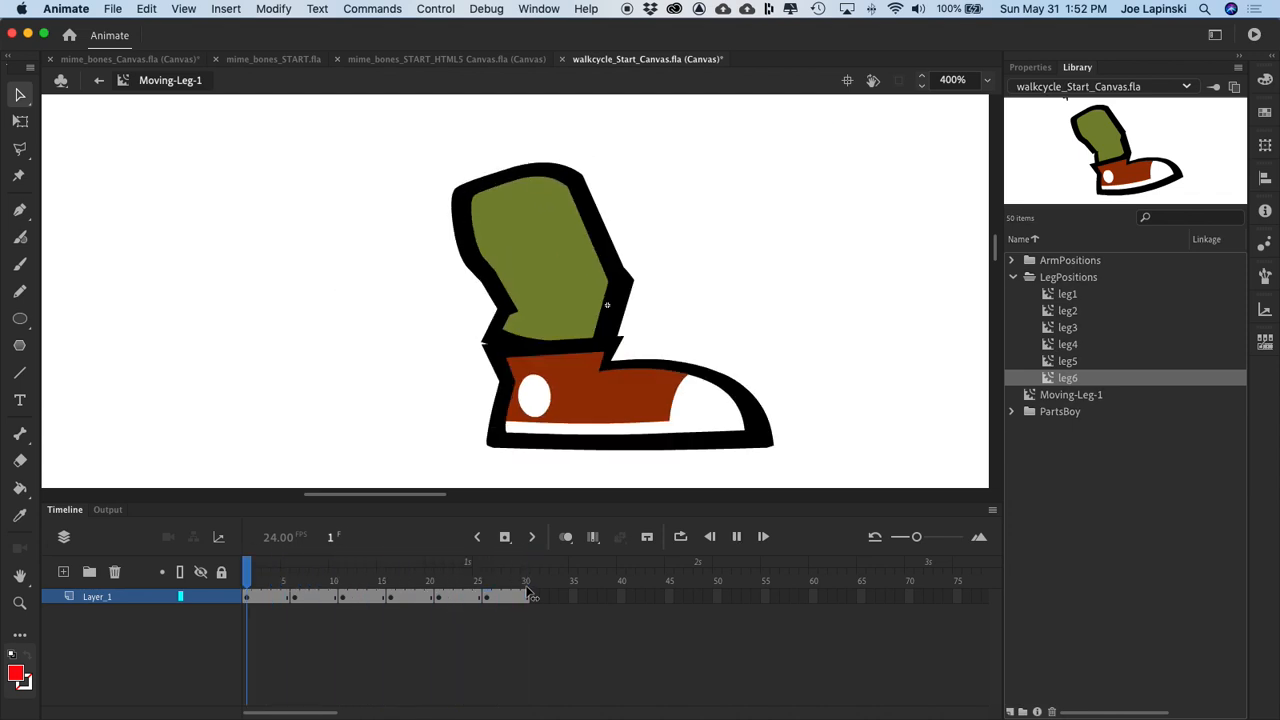
Step: Replay the Moving-Leg-1 leg animation and return to Scene 1
key(Return)
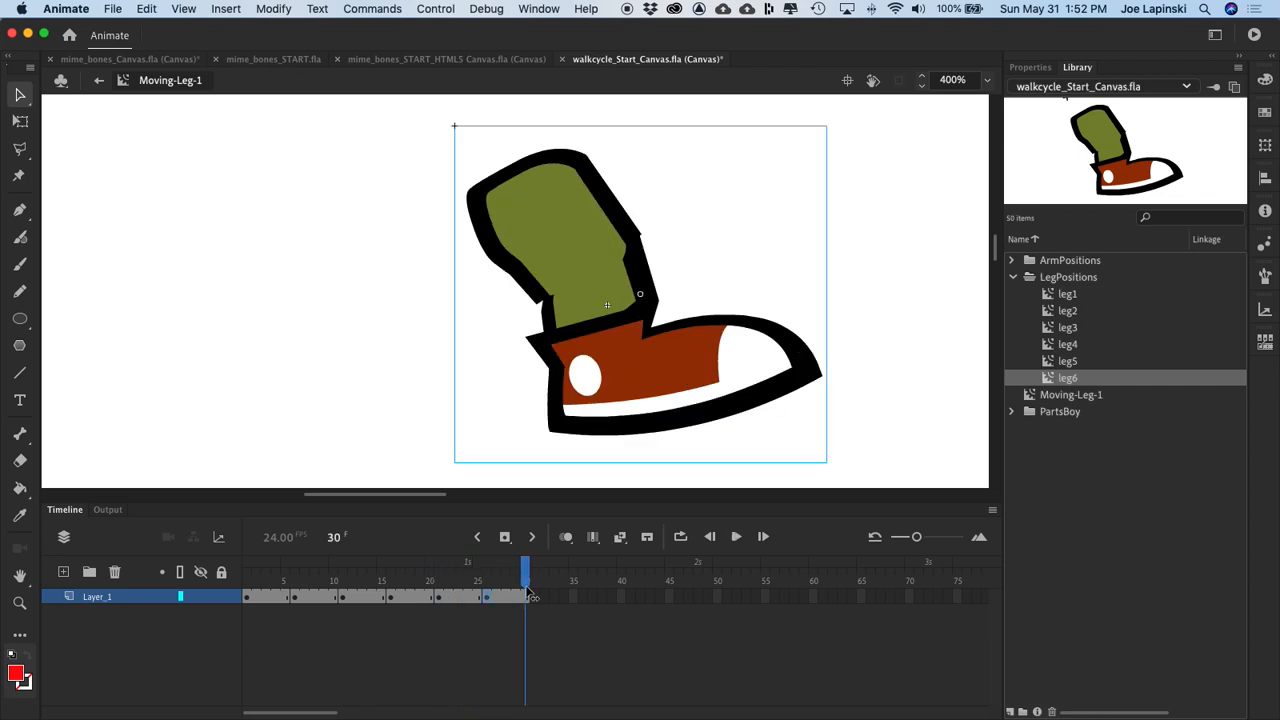
key(Return)
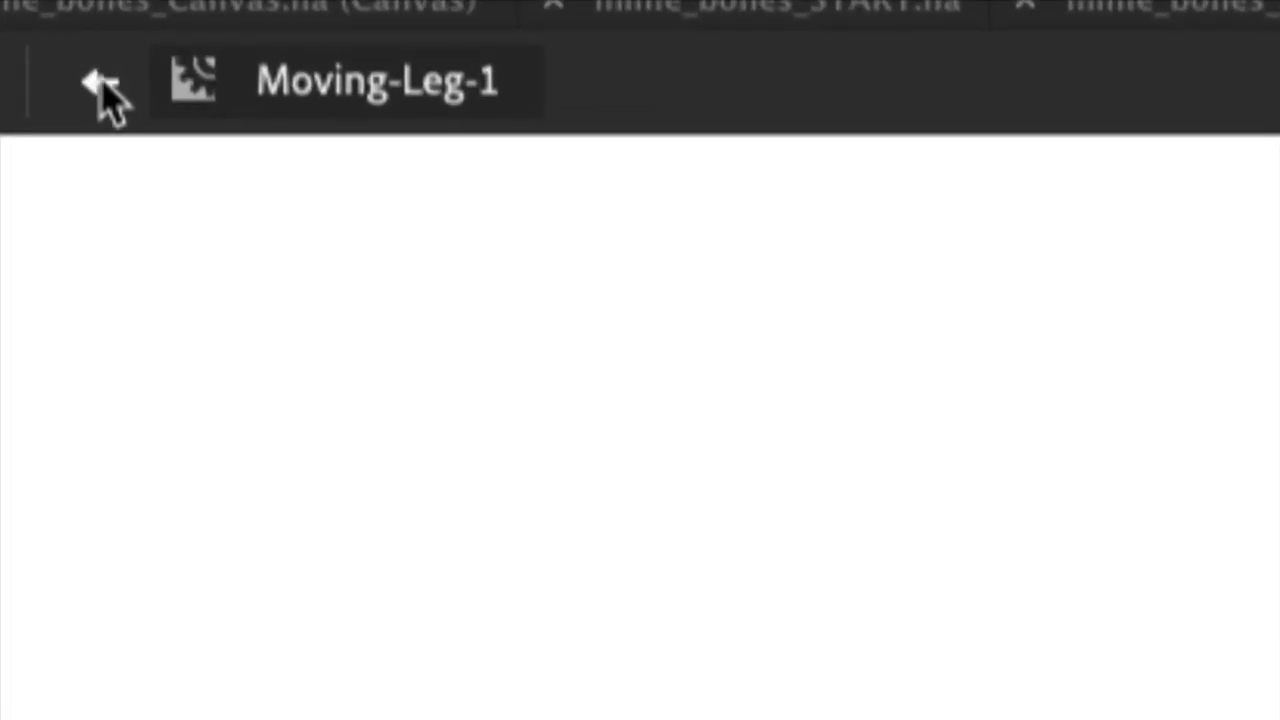
click(103, 88)
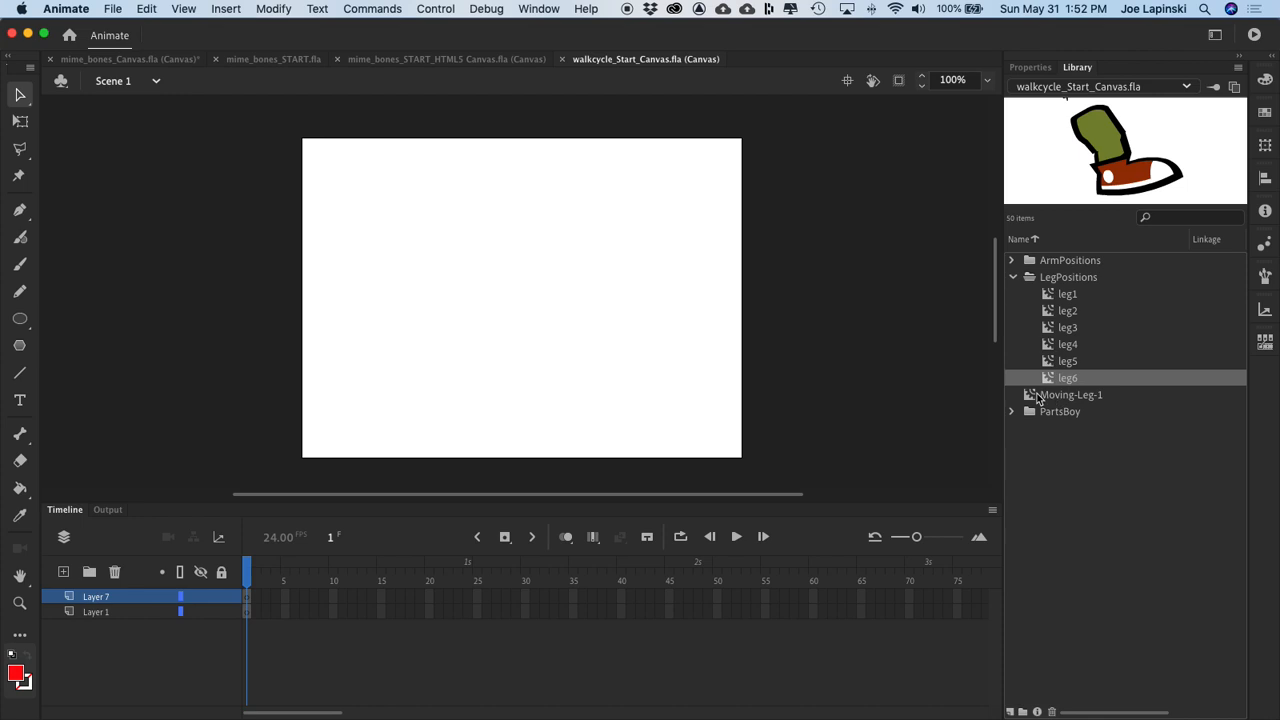
Step: Duplicate the Moving-Leg-1 symbol in the library as a movie clip named Moving-Leg-2
click(1012, 277)
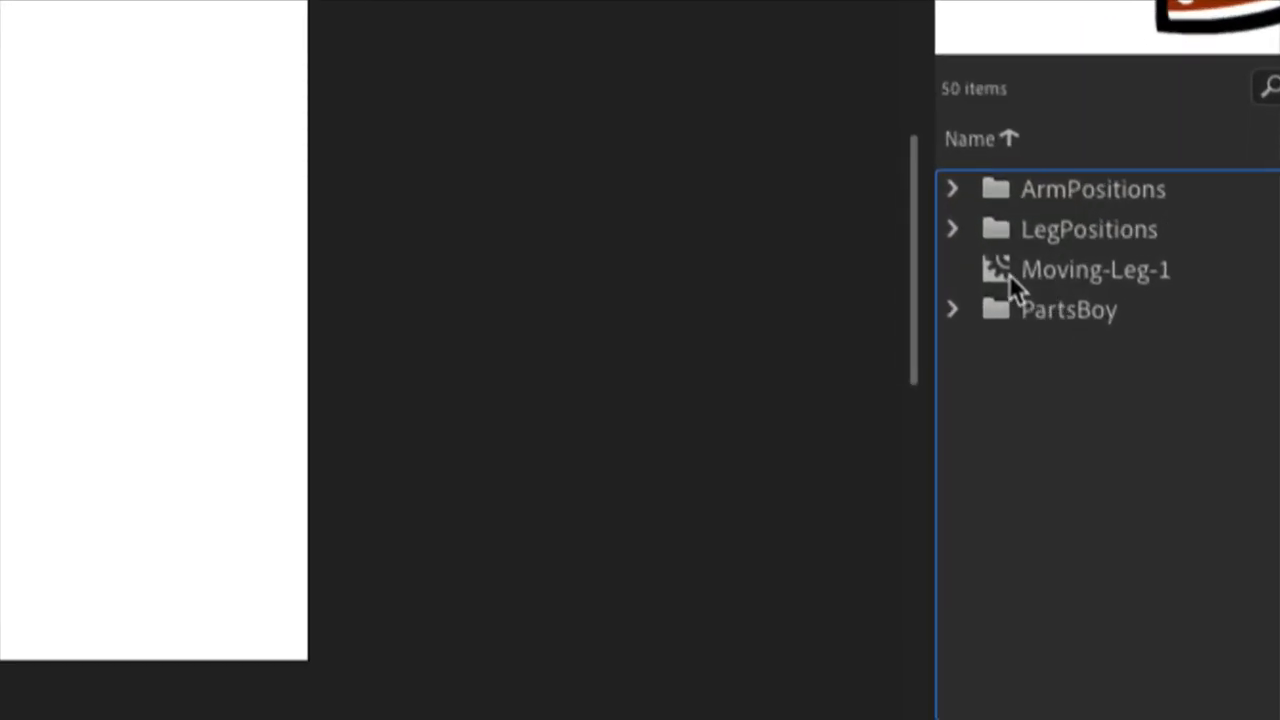
click(1008, 271)
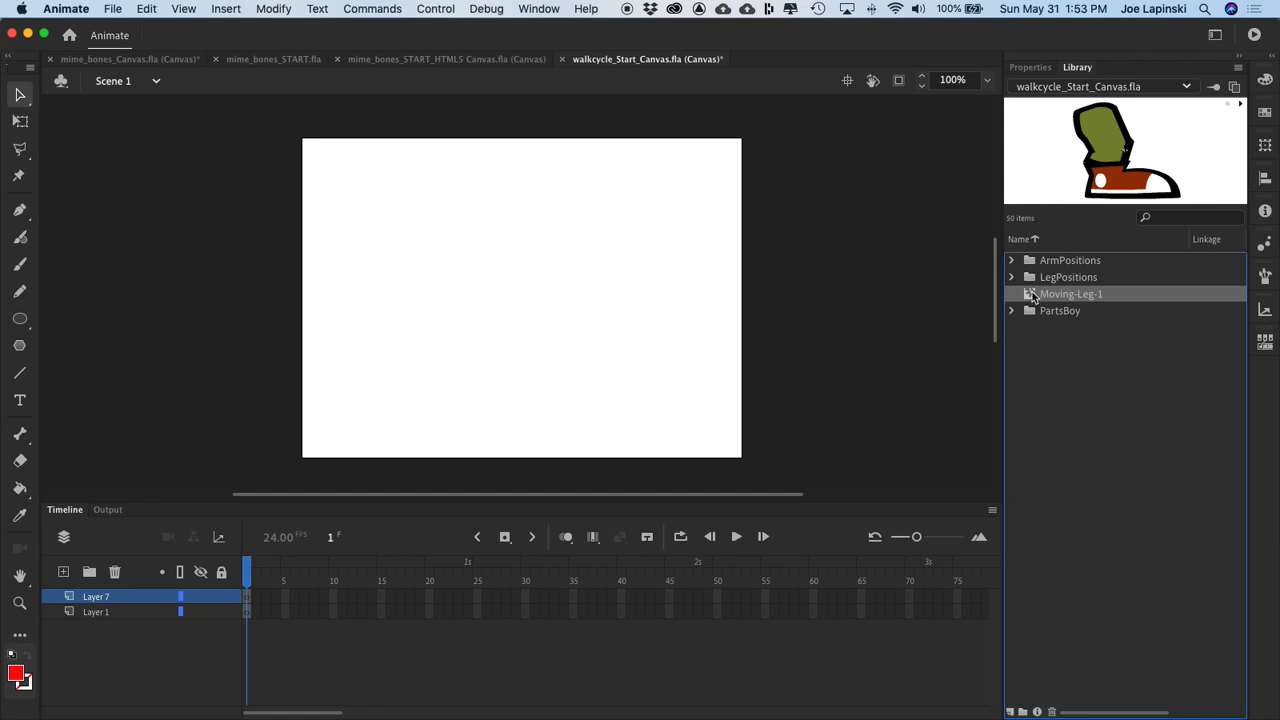
right_click(1032, 297)
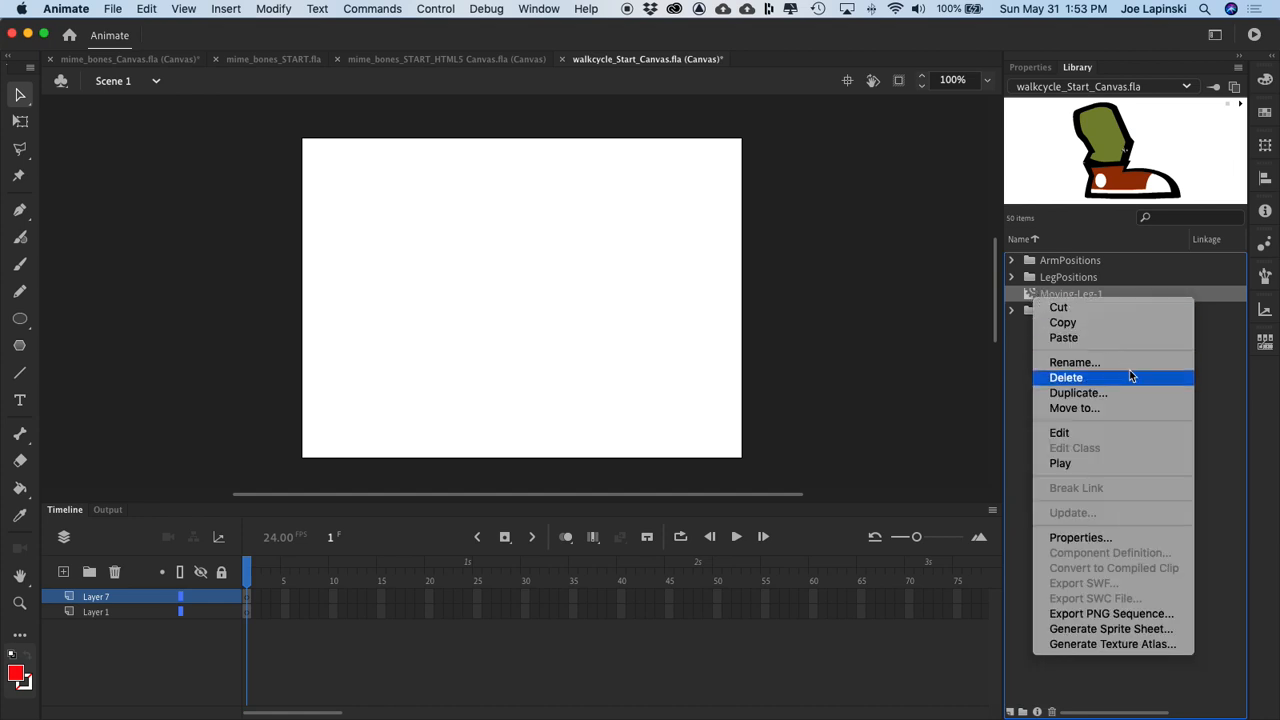
click(1104, 398)
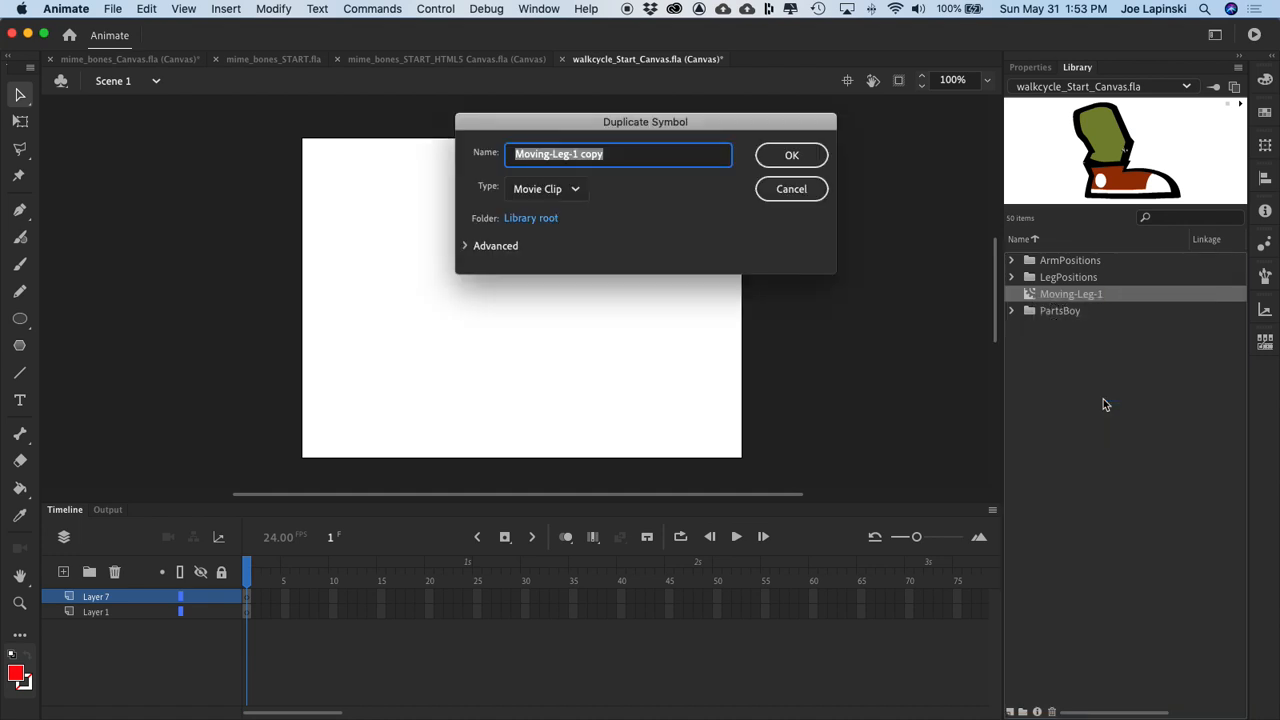
key(Right)
key(BackSpace)
key(BackSpace)
key(BackSpace)
key(BackSpace)
key(BackSpace)
key(BackSpace)
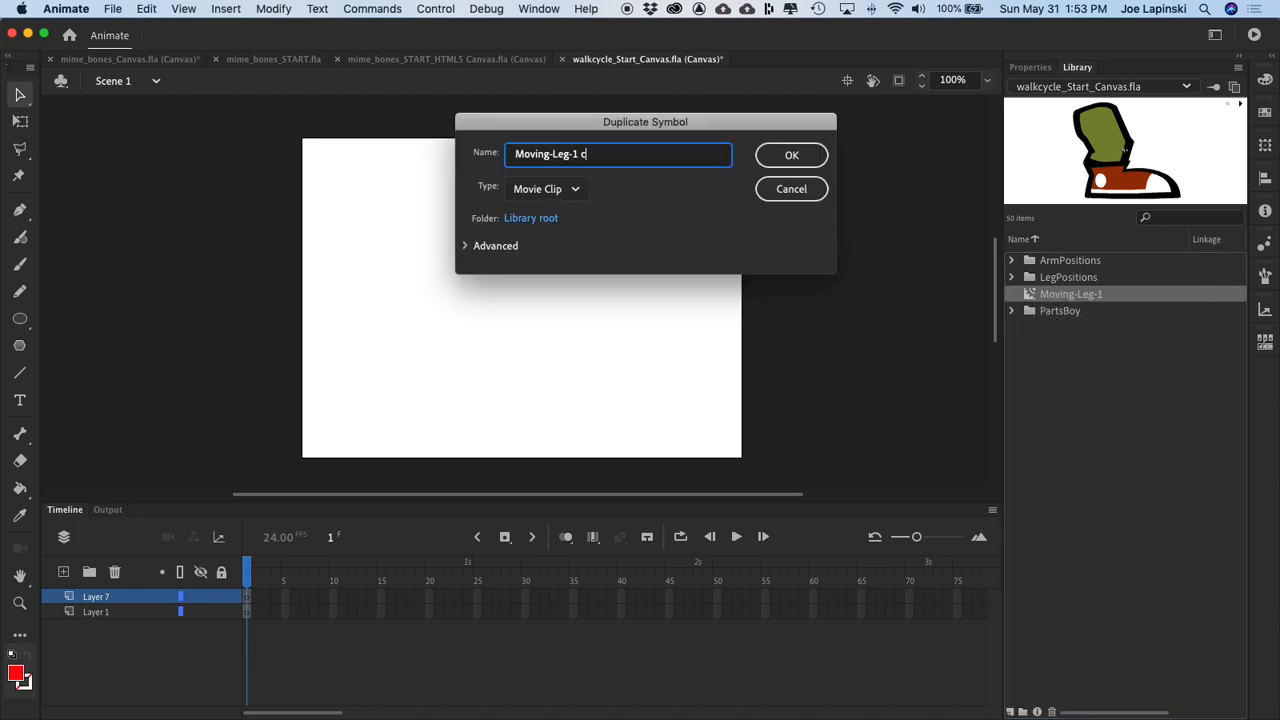
text(2)
key(Return)
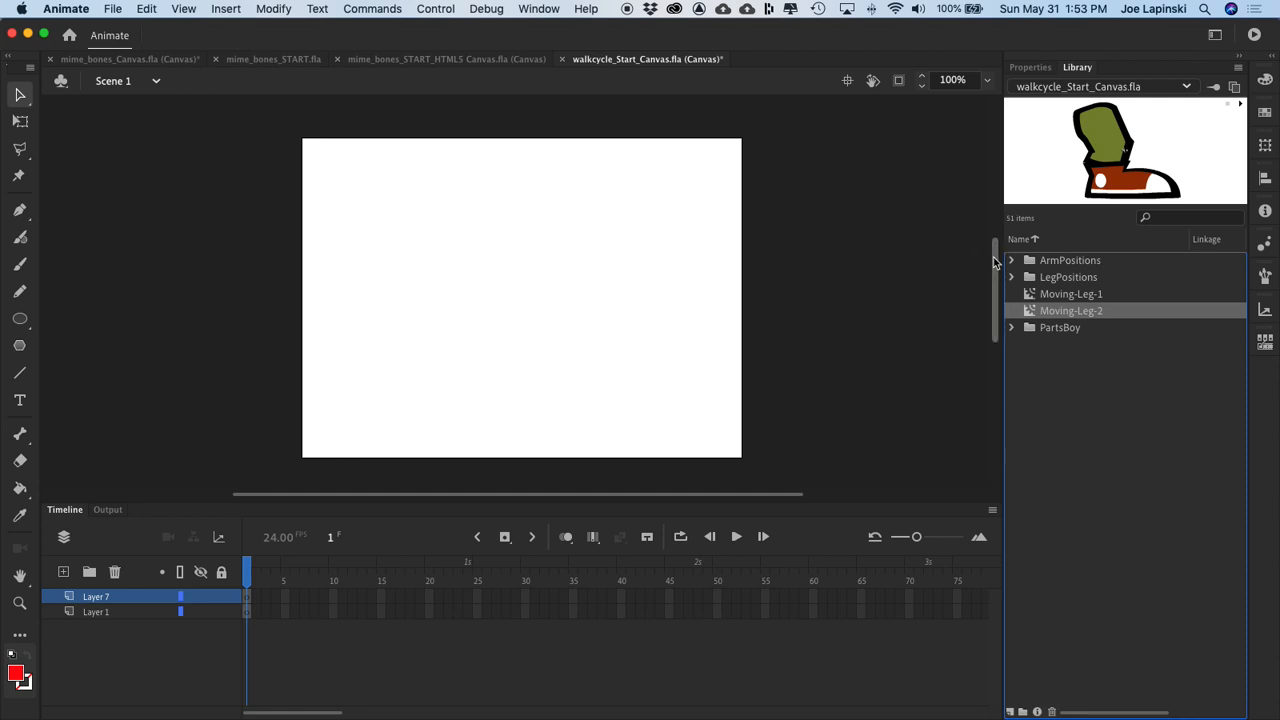
Step: Open the Moving-Leg-2 symbol for editing and scrub its timeline from frame 1 to frame 16
double_click(1030, 312)
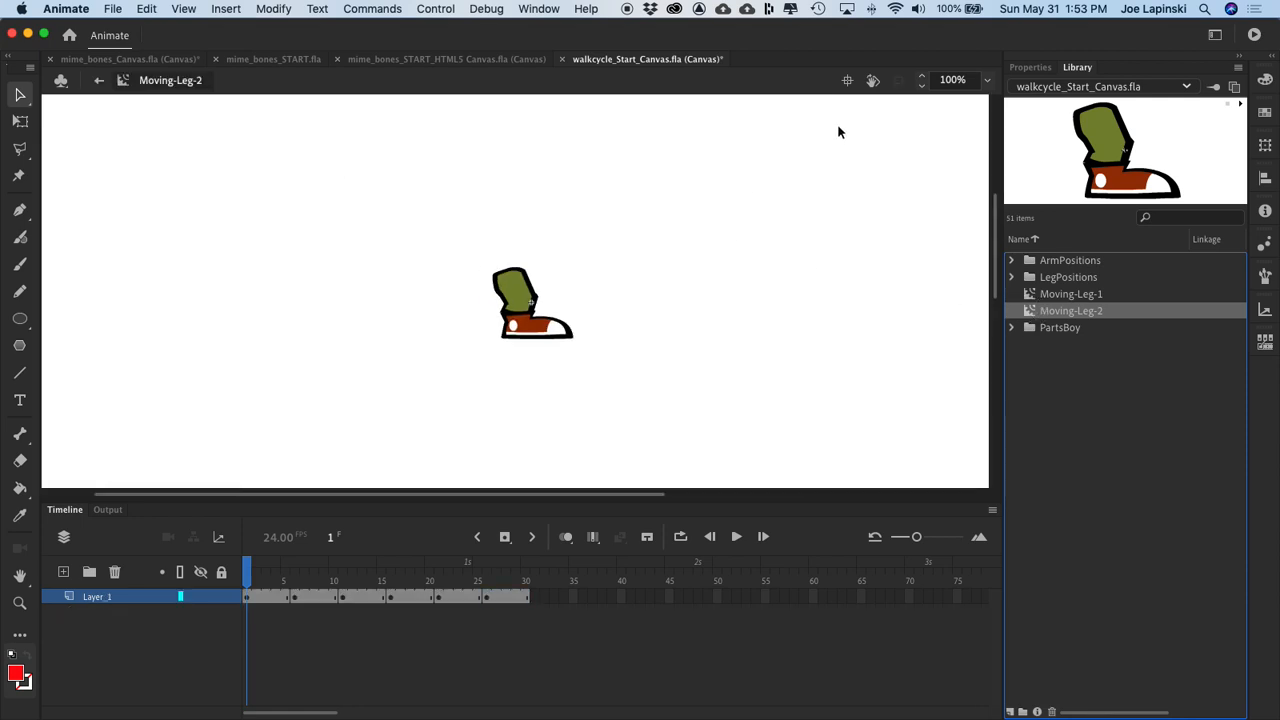
key(super+equal)
key(super+equal)
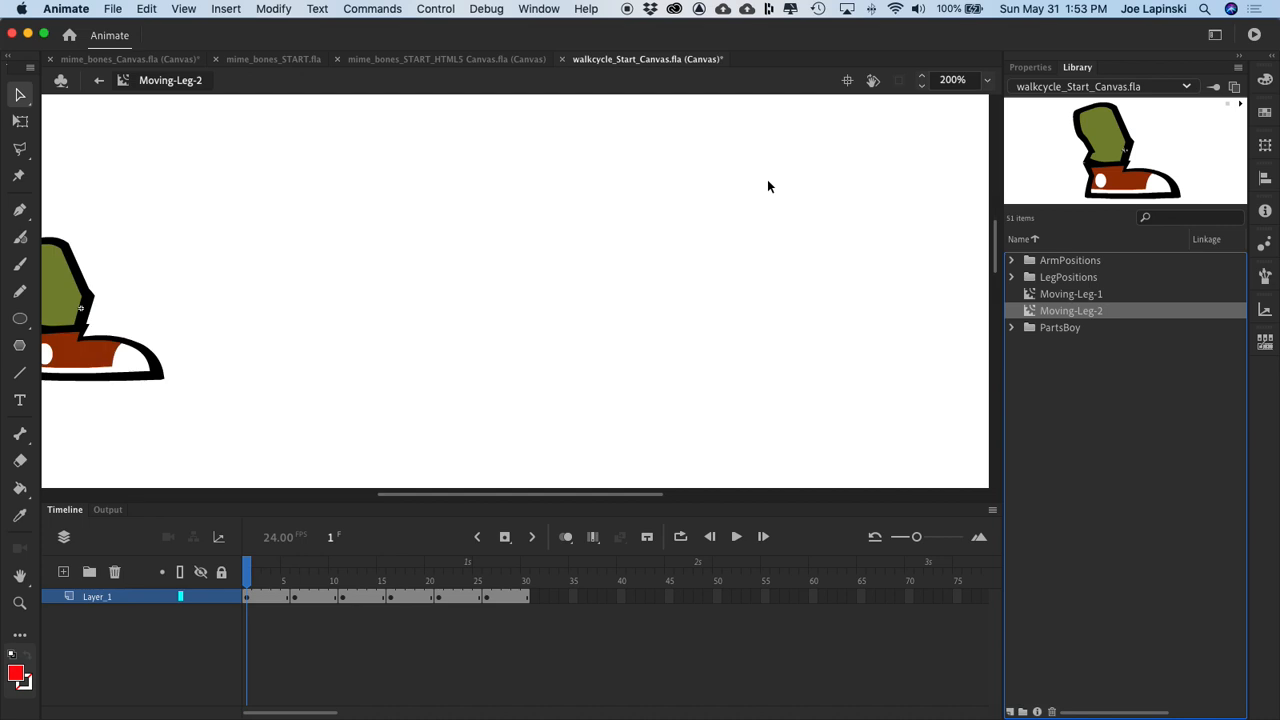
drag(354, 263, 929, 274)
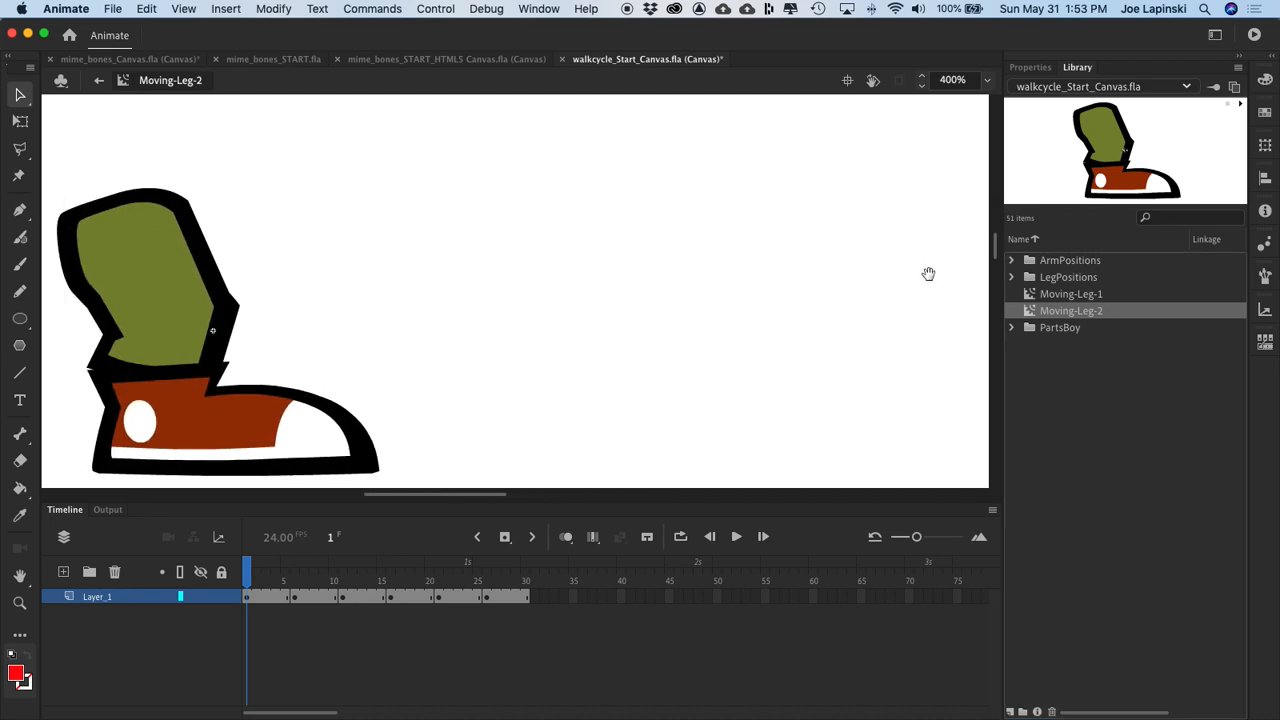
drag(414, 317, 758, 277)
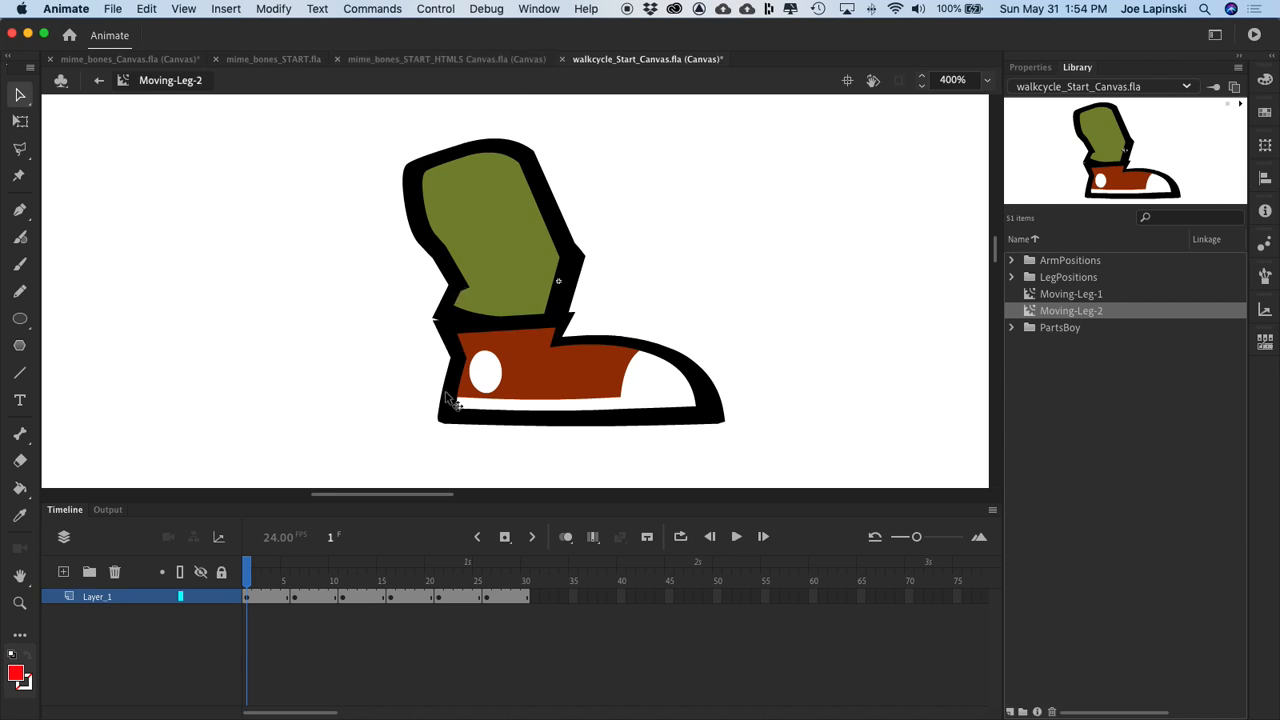
drag(248, 570, 391, 570)
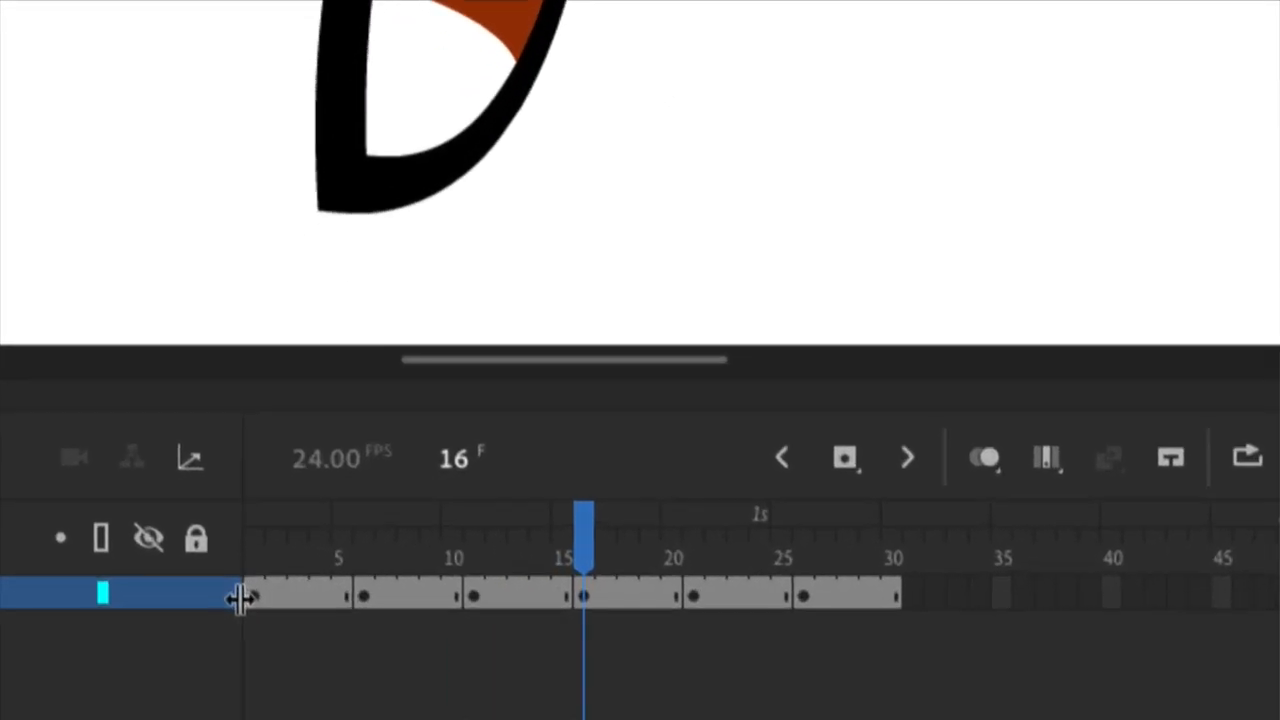
click(249, 596)
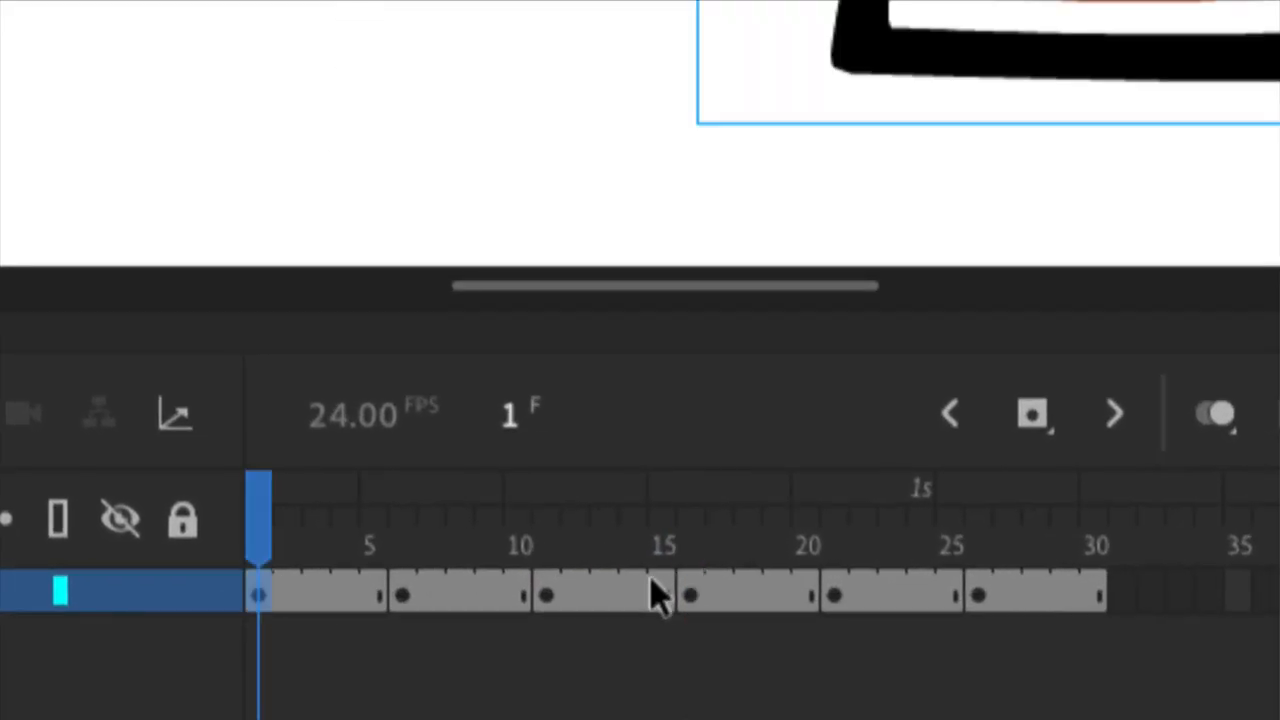
shift+click(668, 600)
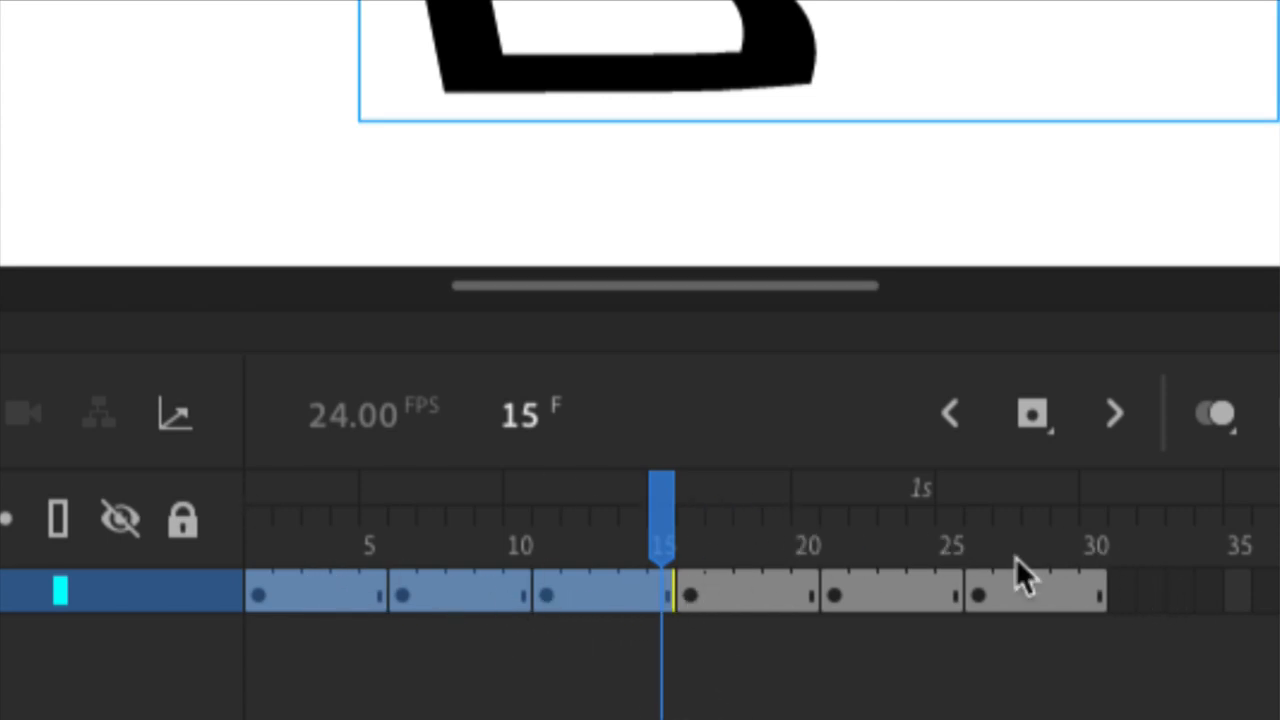
right_click(331, 598)
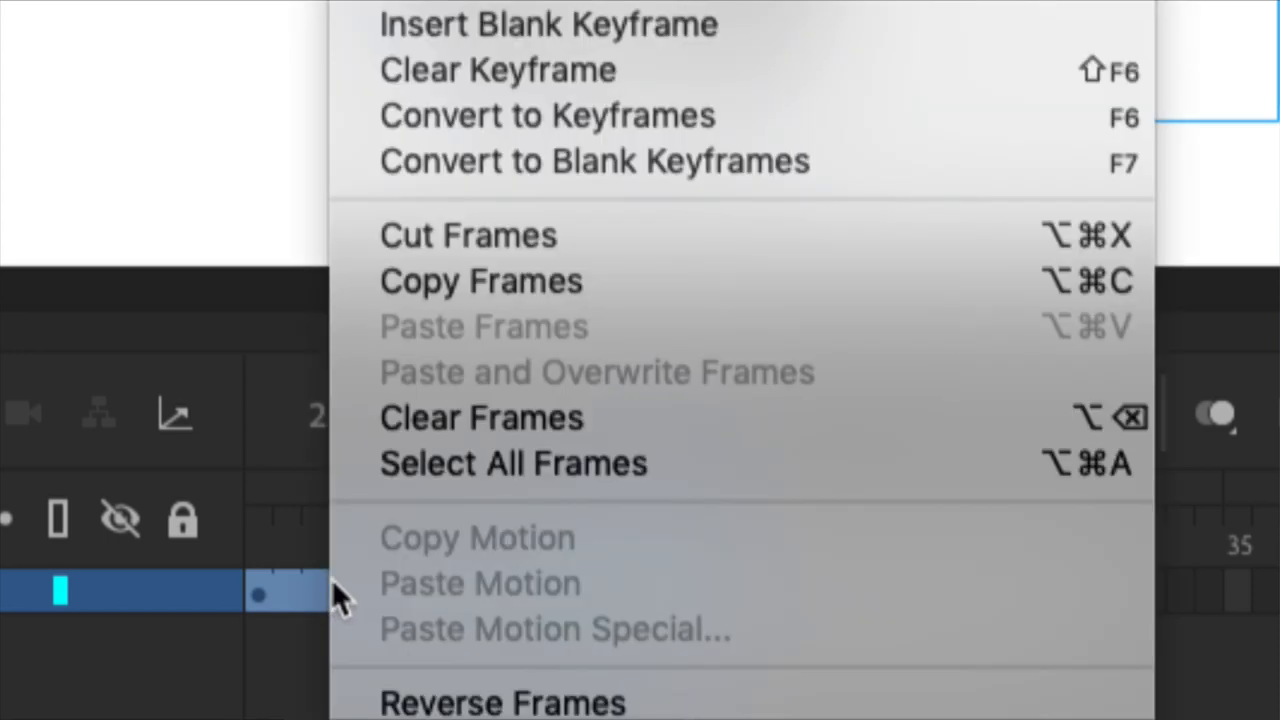
click(310, 640)
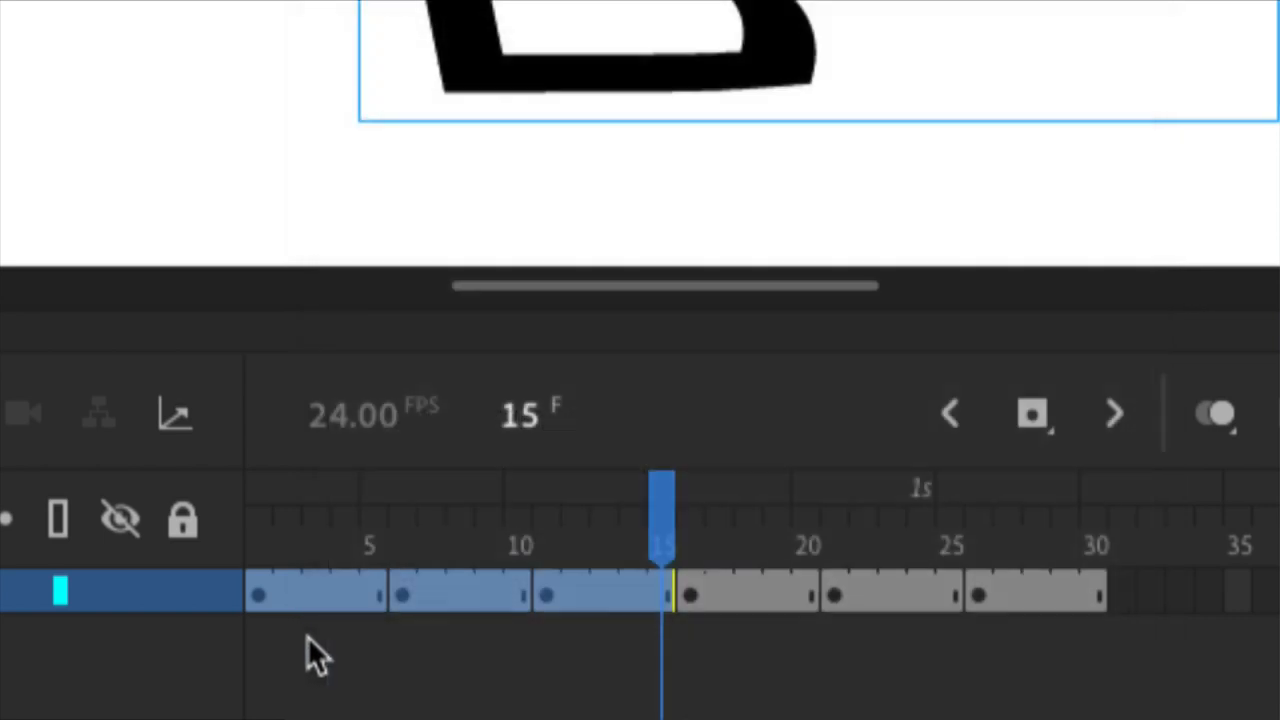
Step: Select frames 1–15 of Layer_1 in Moving-Leg-2, covering the first three leg poses
click(257, 598)
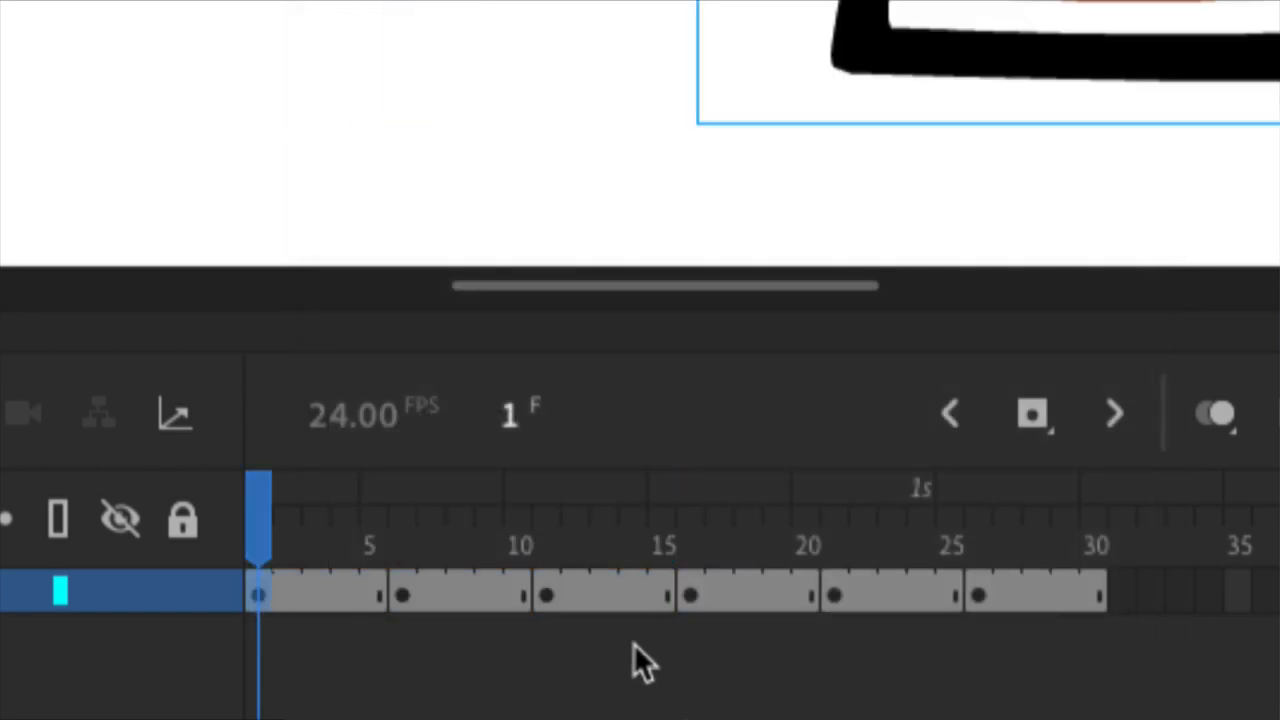
shift+click(672, 594)
drag(626, 605, 669, 601)
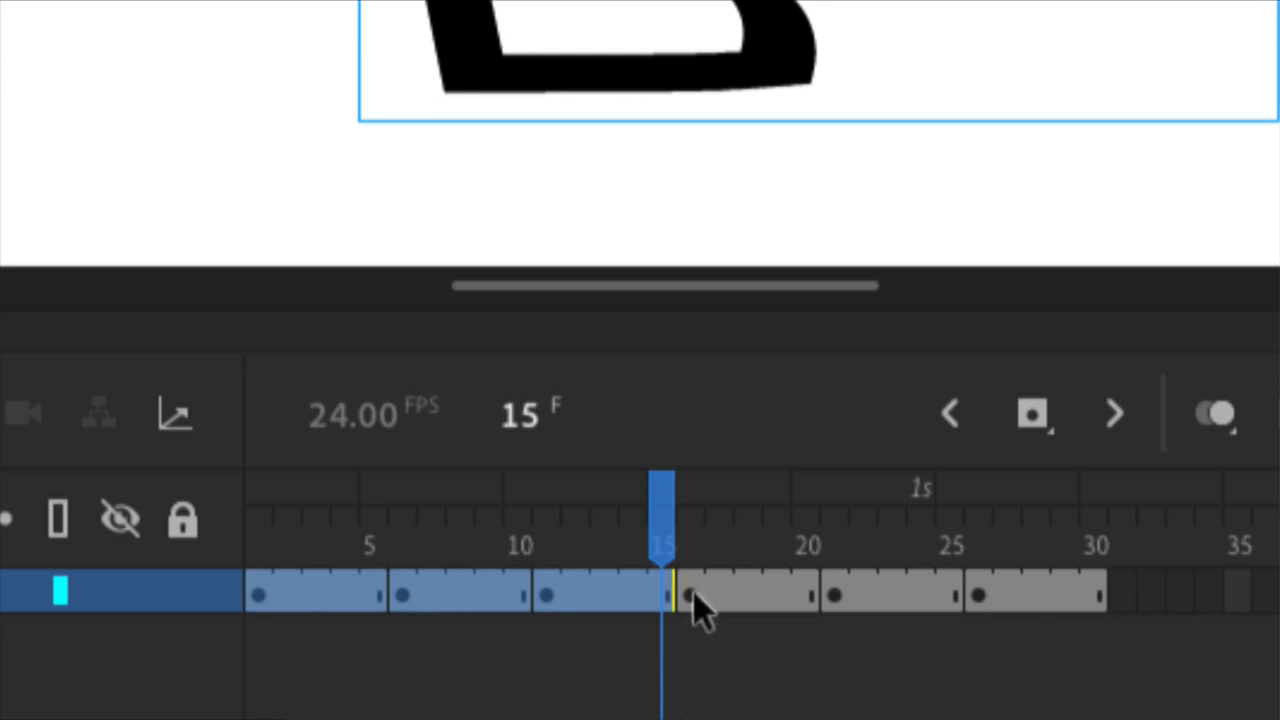
drag(693, 594, 483, 583)
Step: Try to cut and clear frames 1–15, and put the cut frames back in place
right_click(477, 597)
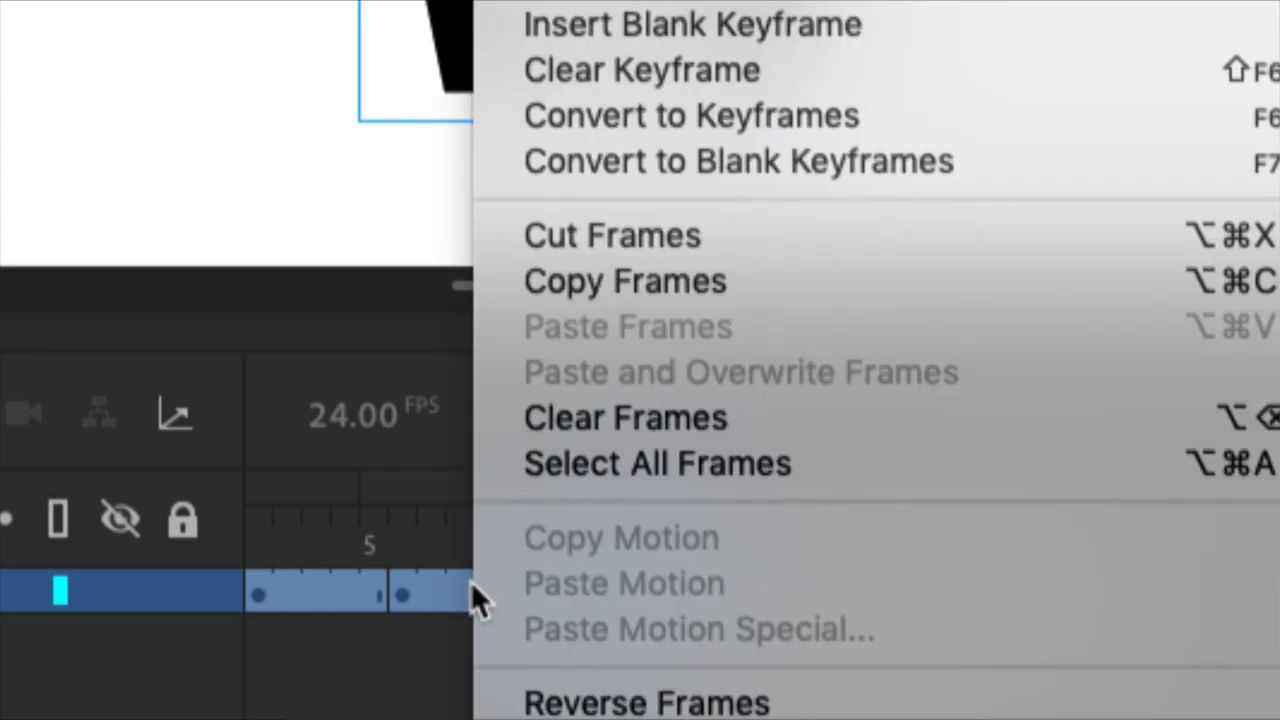
click(622, 232)
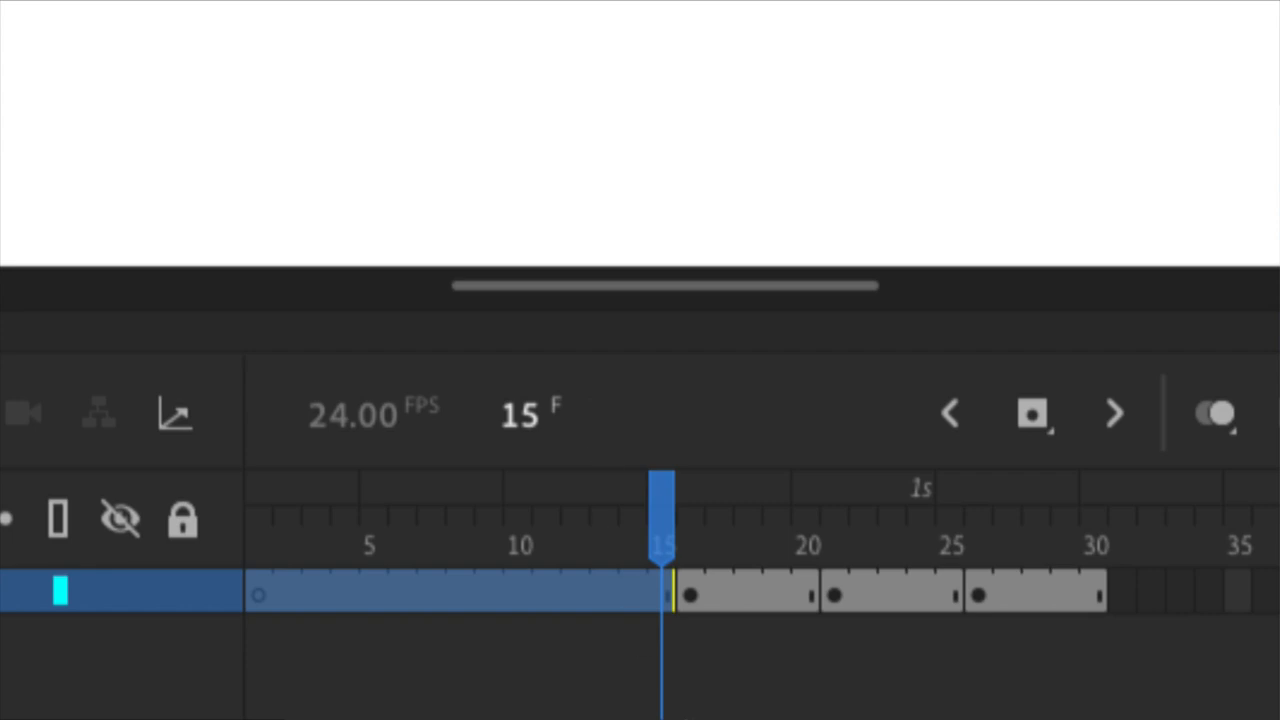
right_click(531, 590)
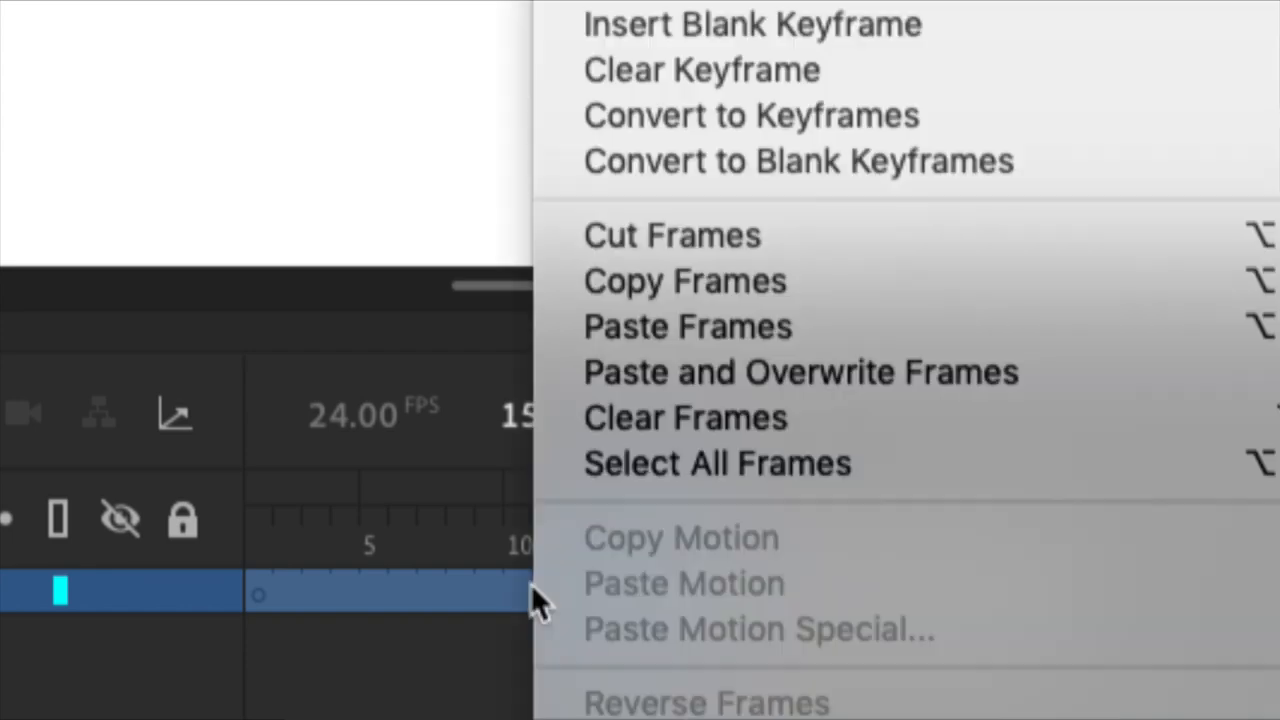
click(675, 418)
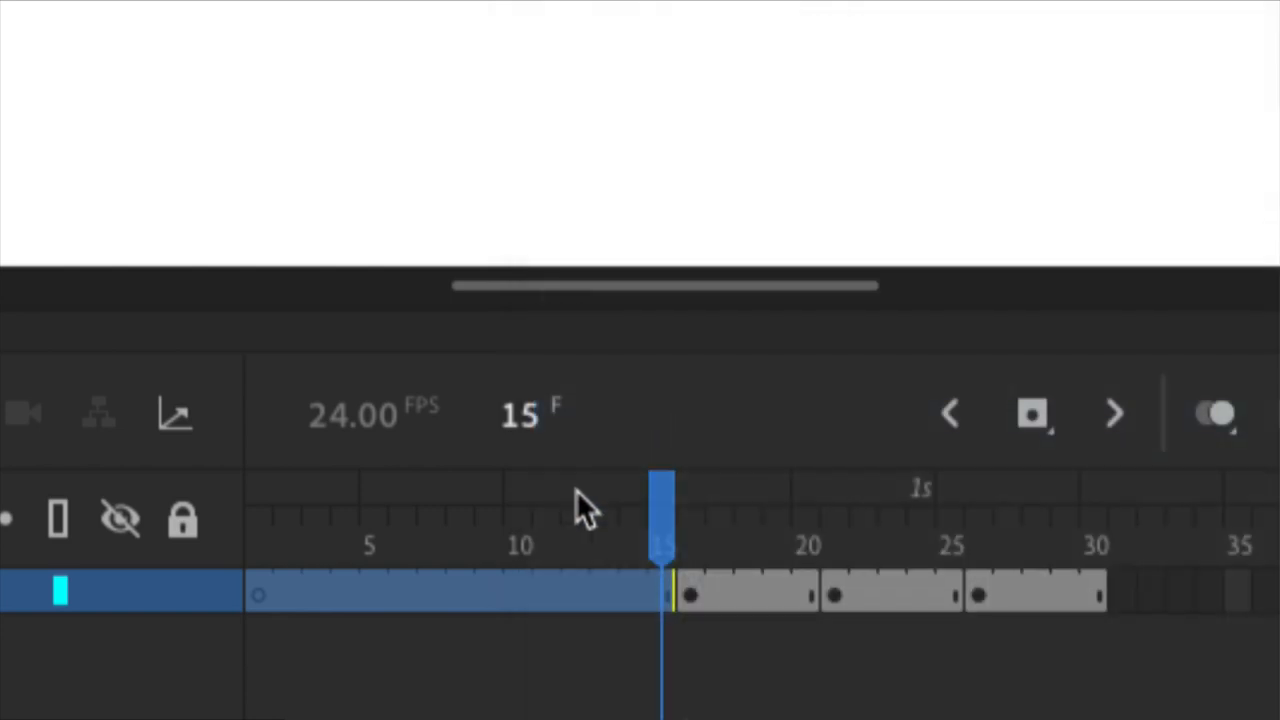
right_click(478, 583)
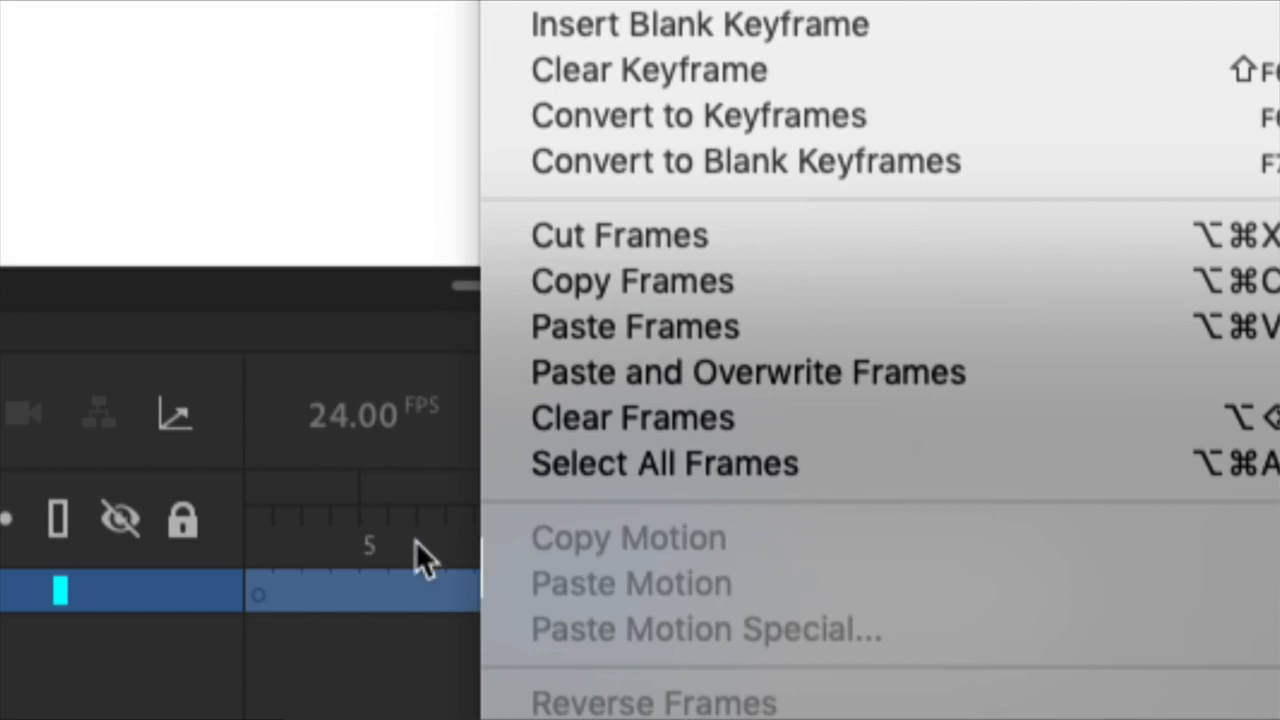
click(401, 643)
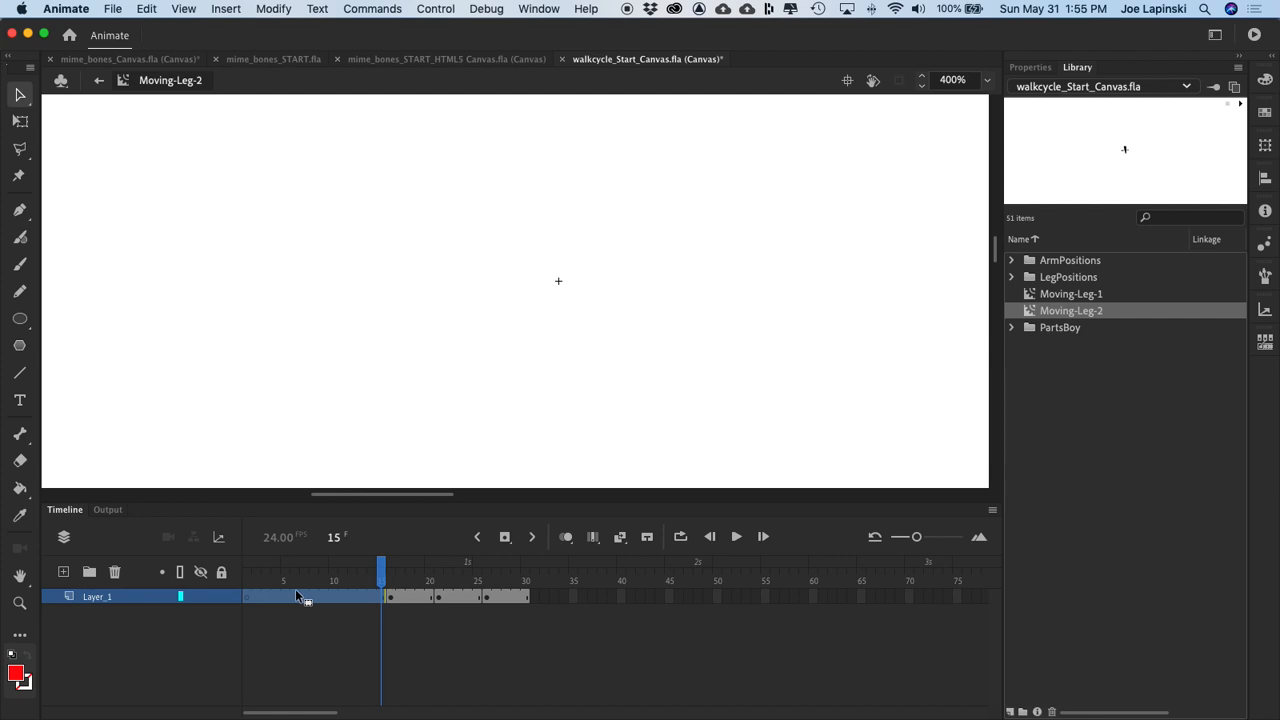
key(super+alt+v)
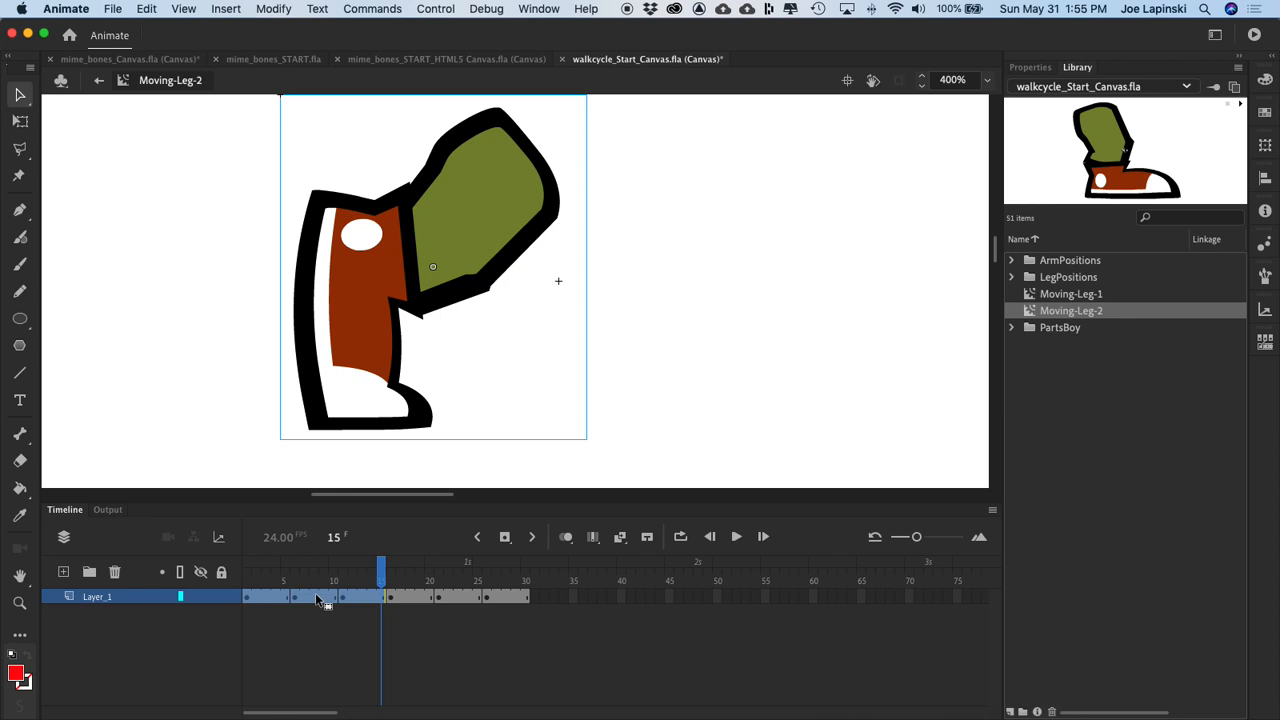
Step: Copy frames 1–15 of Moving-Leg-2 and remove them so the remaining poses shift to the start
right_click(318, 598)
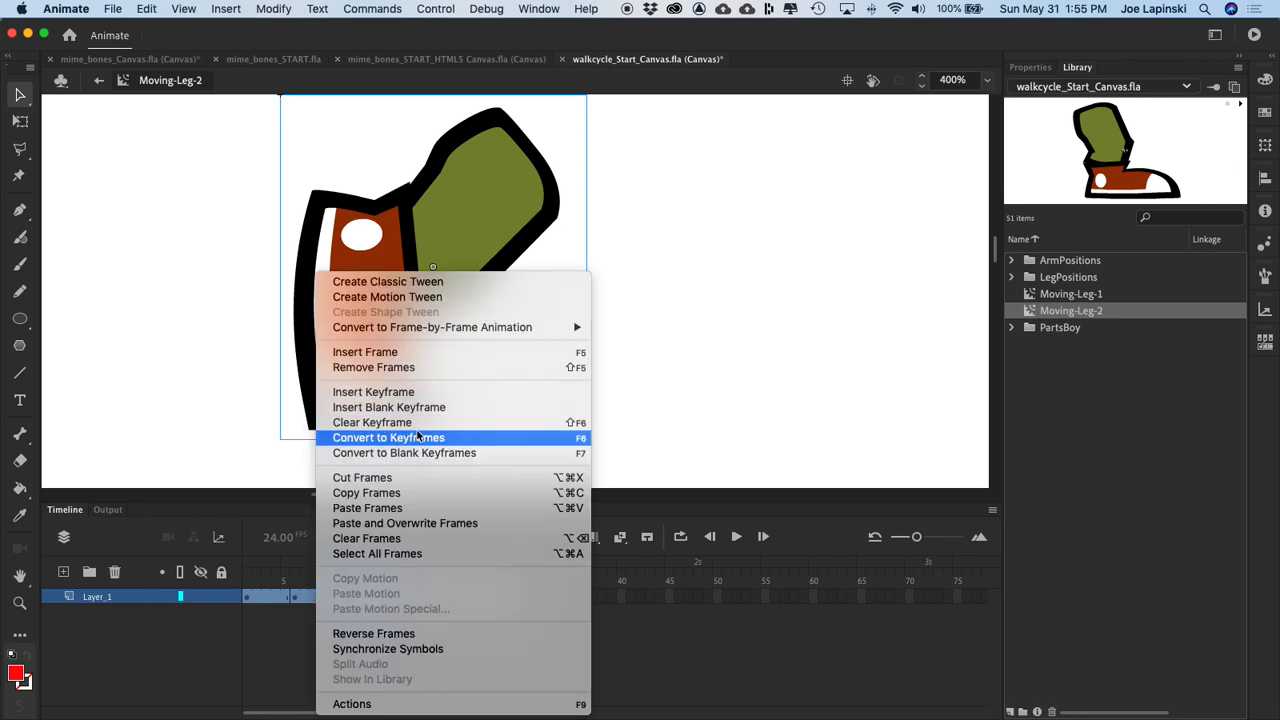
click(364, 493)
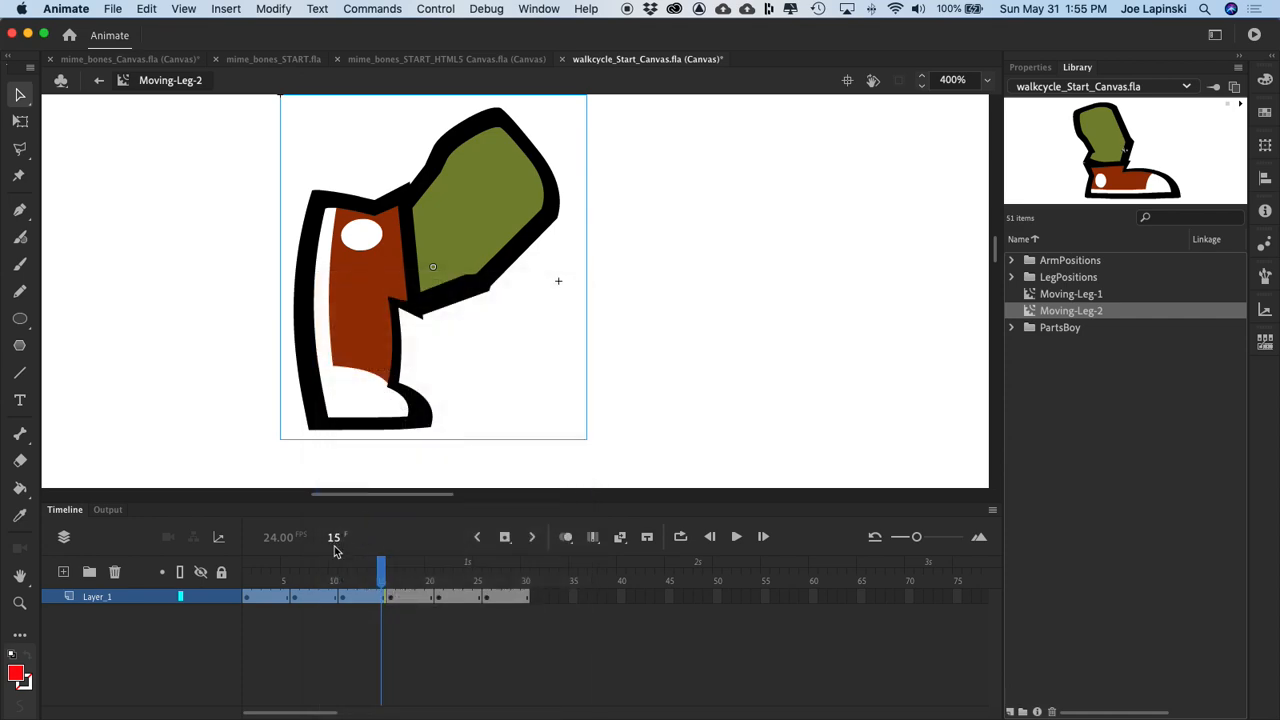
right_click(322, 597)
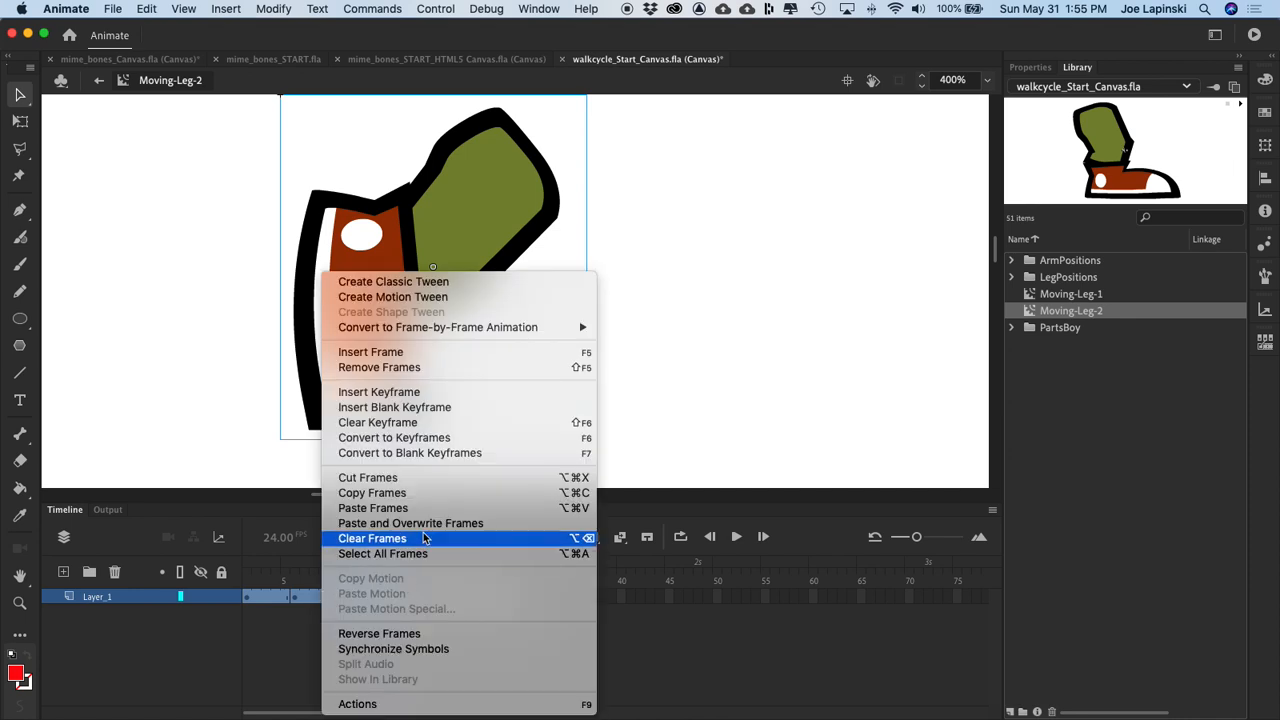
click(405, 367)
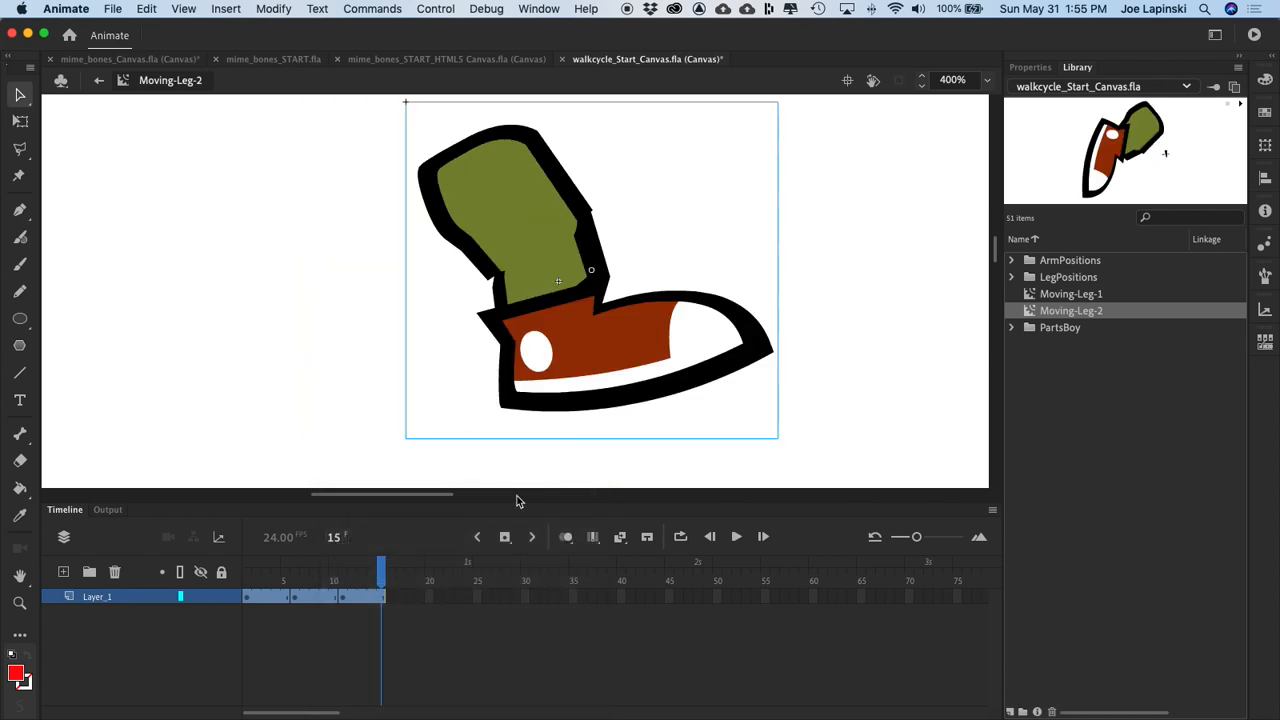
Step: Paste the copied frames at frame 16 of Layer_1 and play back the reordered animation
click(391, 598)
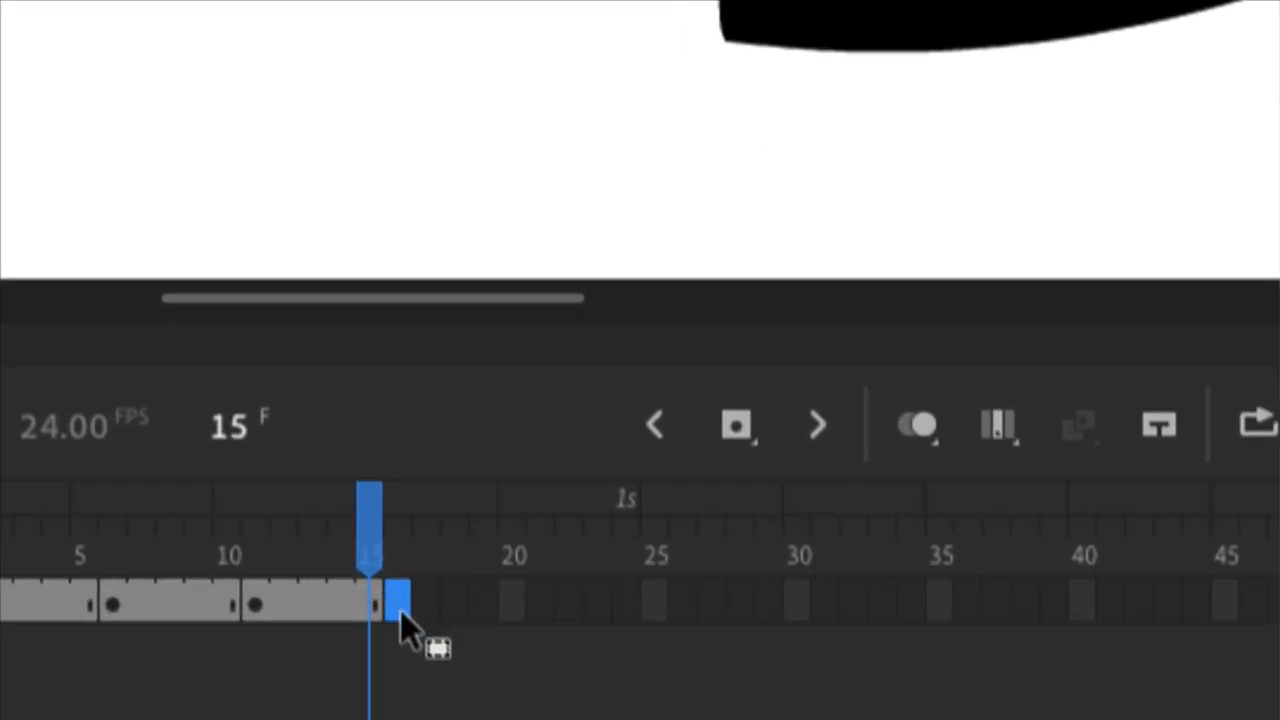
right_click(403, 613)
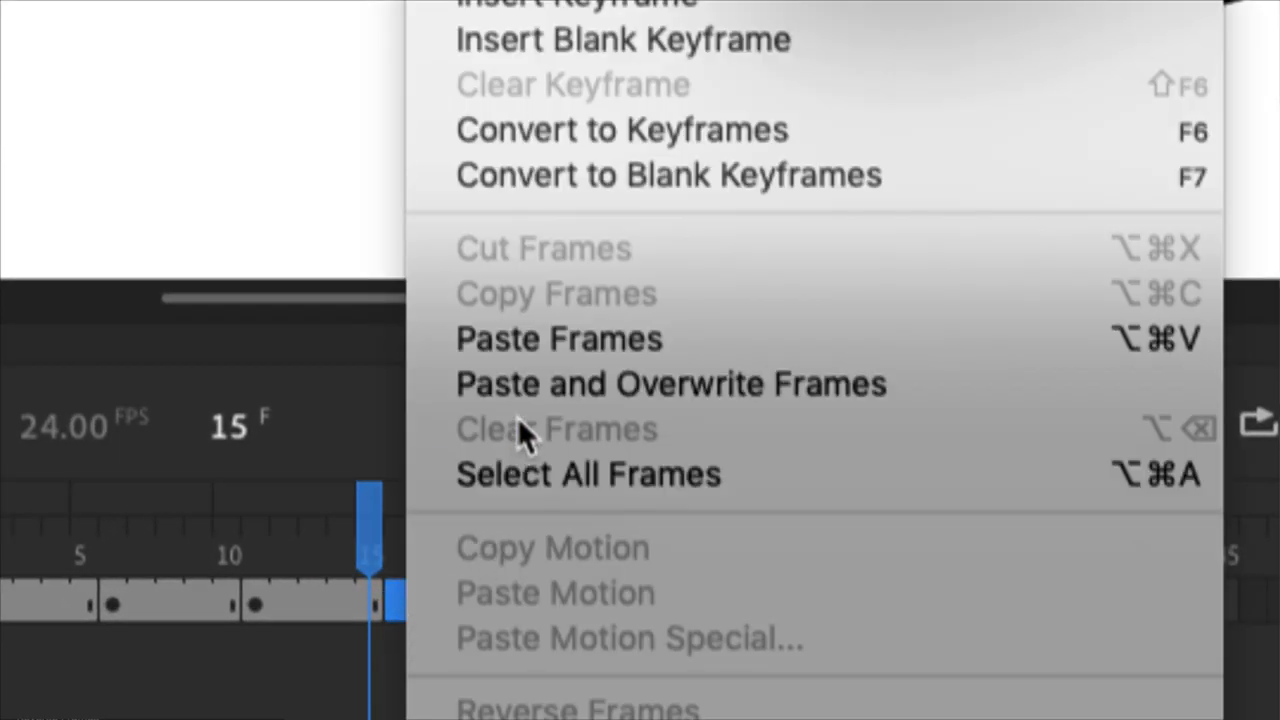
click(539, 340)
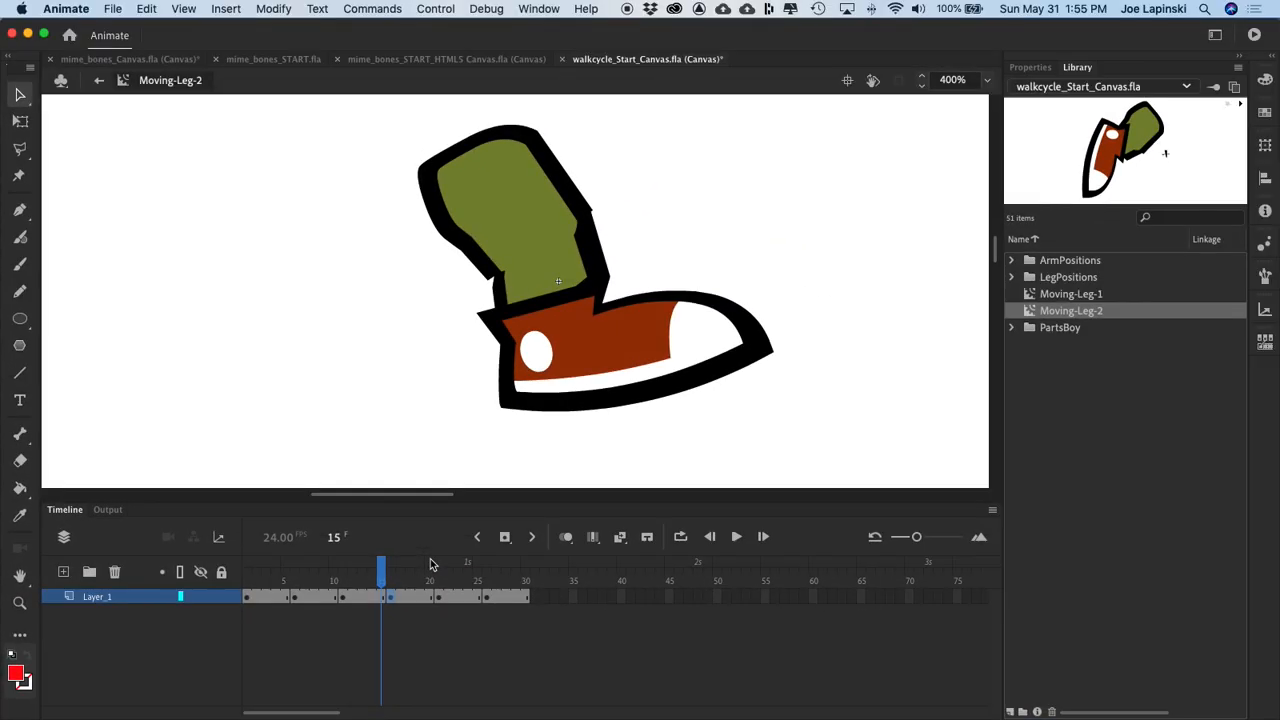
key(Return)
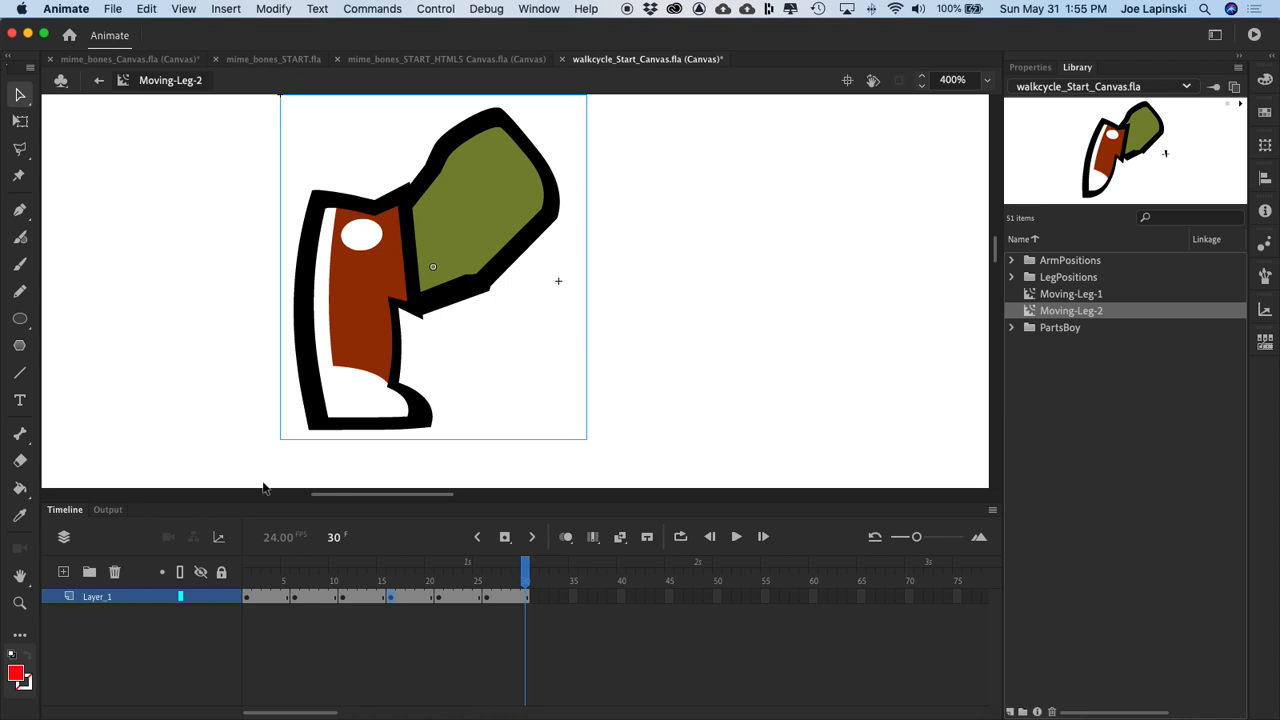
Step: Return to Scene 1 and delete Layer 7
click(99, 81)
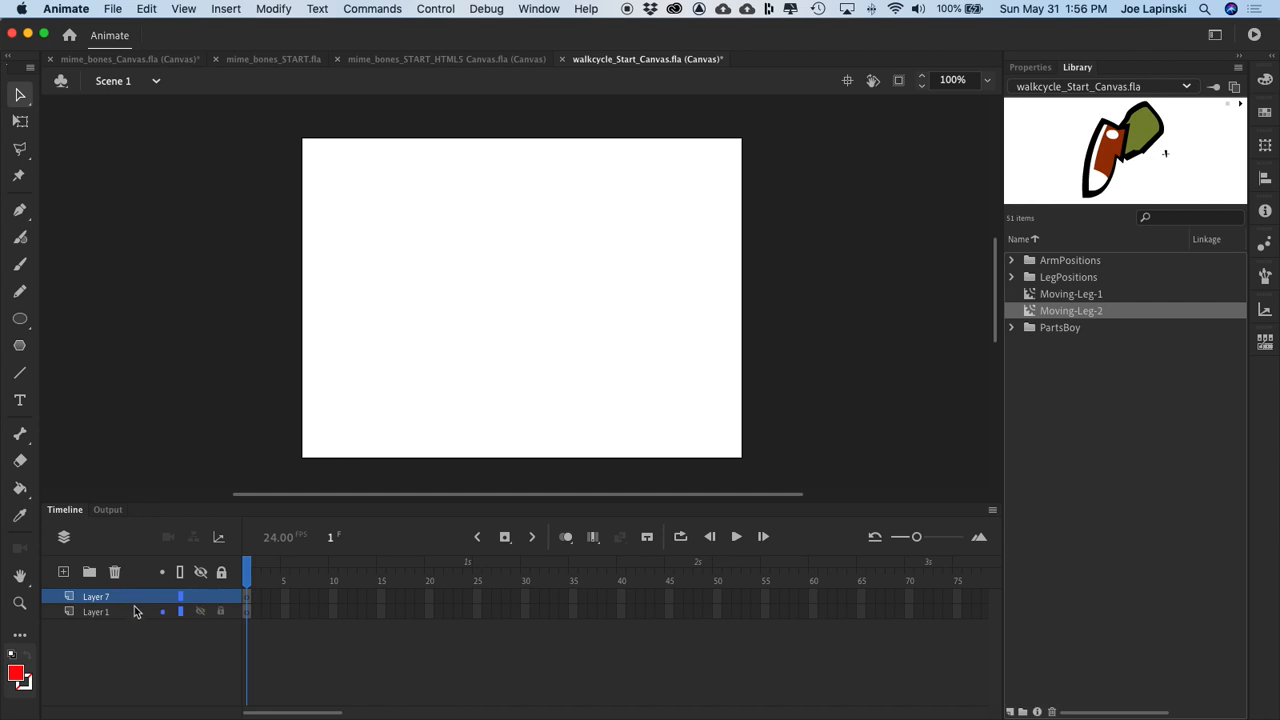
click(114, 572)
Step: Place Moving-Leg-1 near the bottom centre of the stage and Moving-Leg-2 overlapping it with the thighs together
drag(1030, 296, 494, 400)
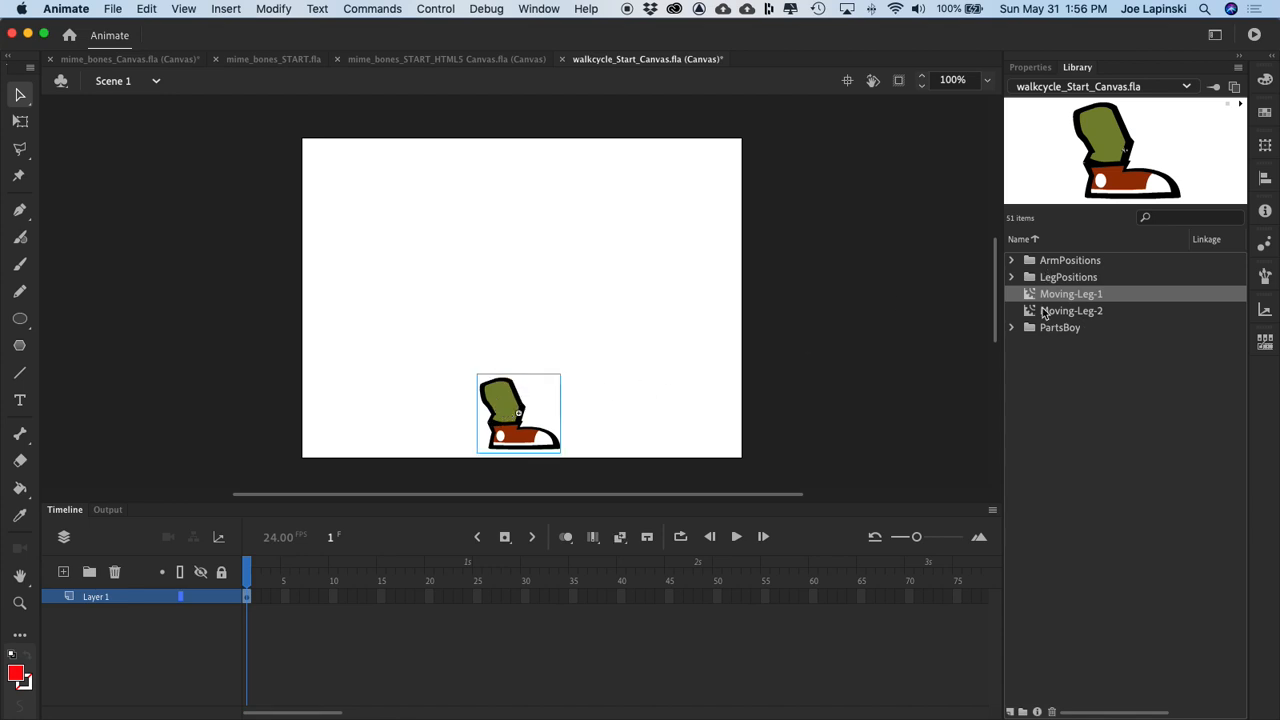
drag(1031, 313, 506, 390)
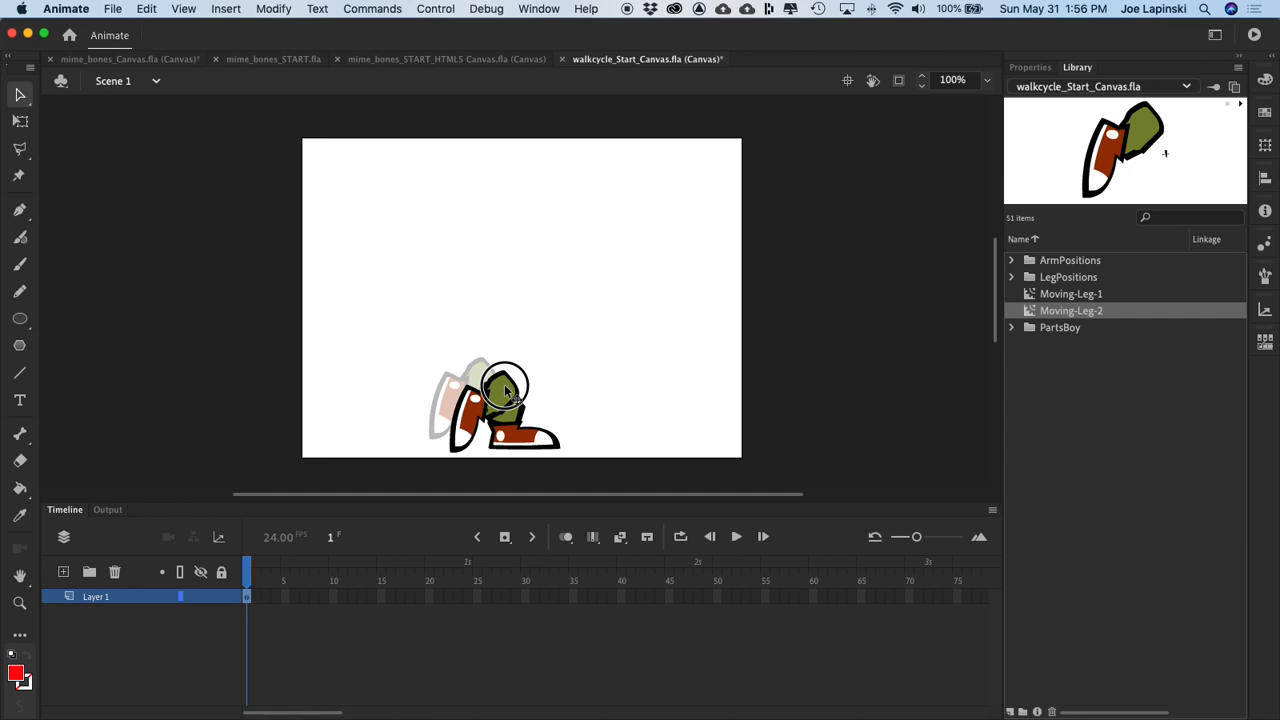
drag(505, 386, 509, 384)
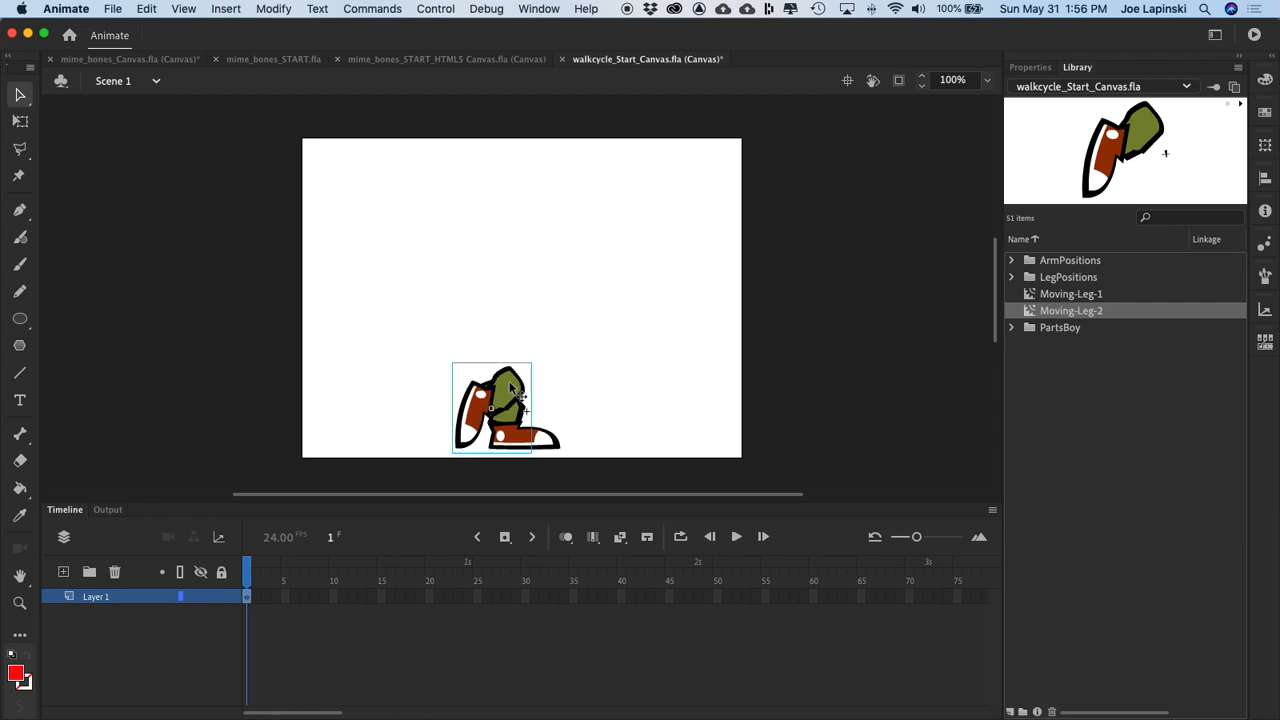
Step: Nudge Moving-Leg-2 slightly up and to the left so its thigh lines up with Moving-Leg-1
key(super+equal)
key(super+equal)
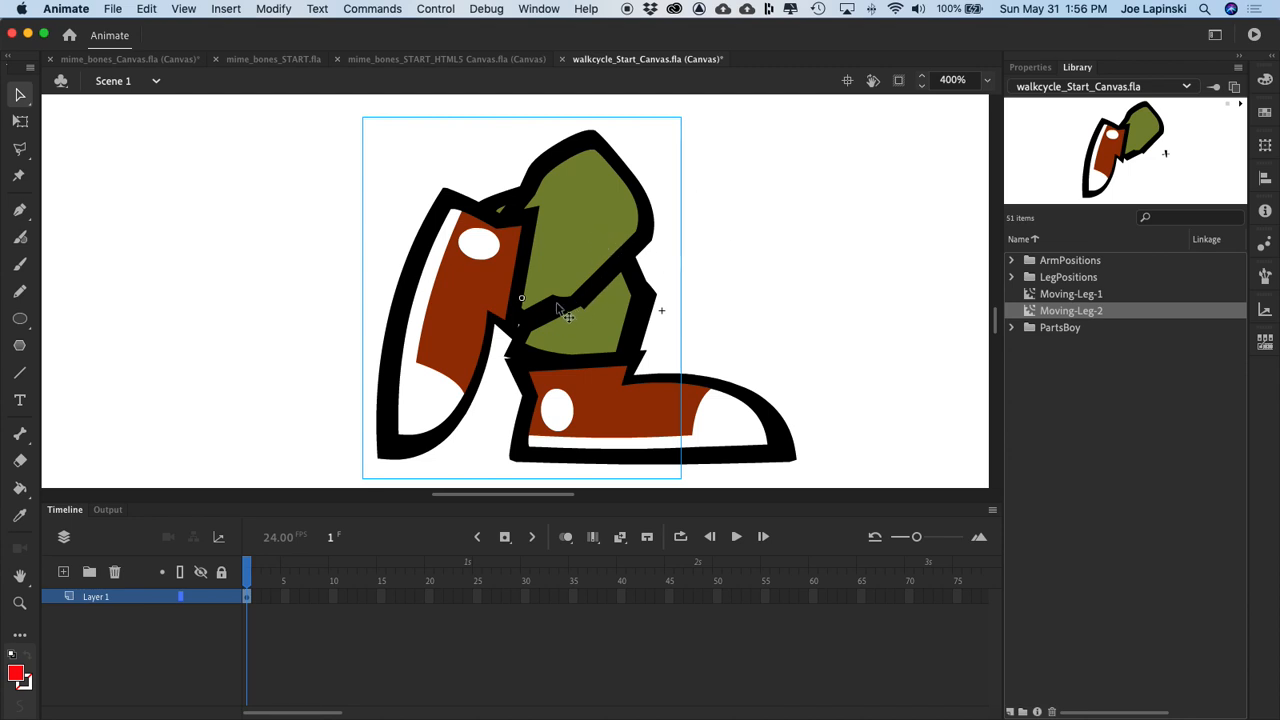
key(Up)
key(Up)
key(Up)
key(Up)
key(Up)
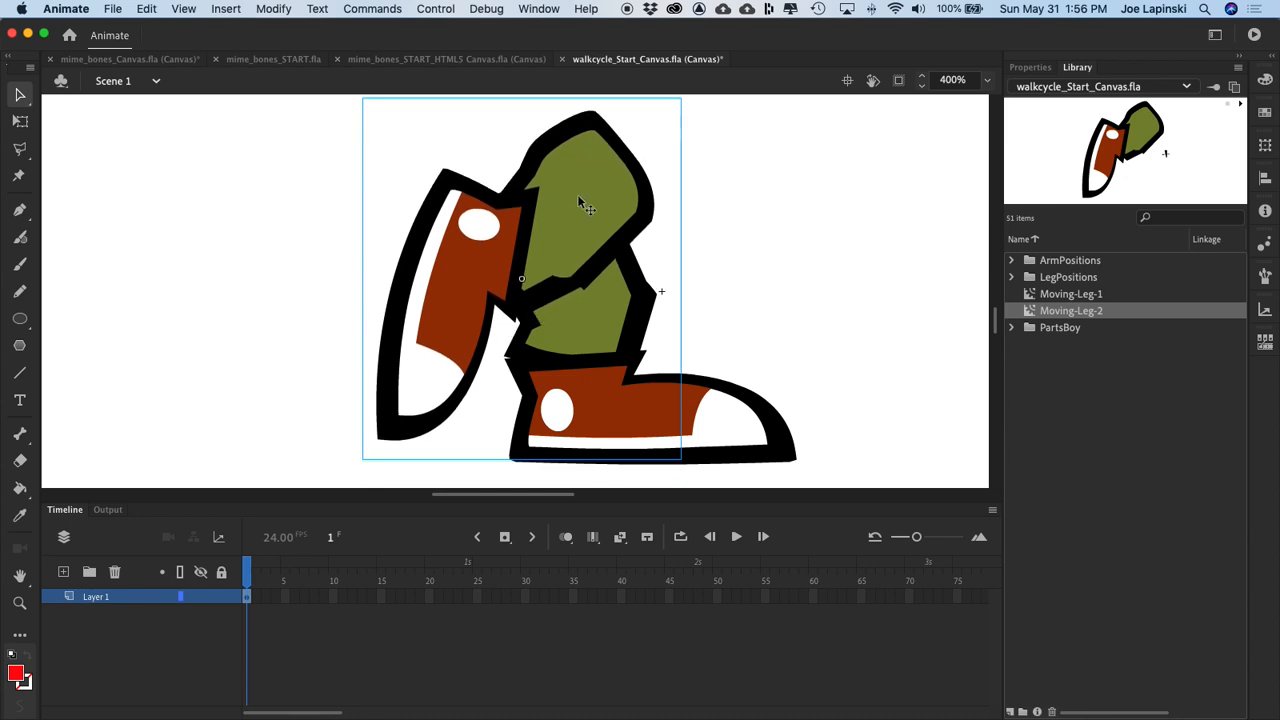
key(Left)
key(Left)
key(Left)
key(Left)
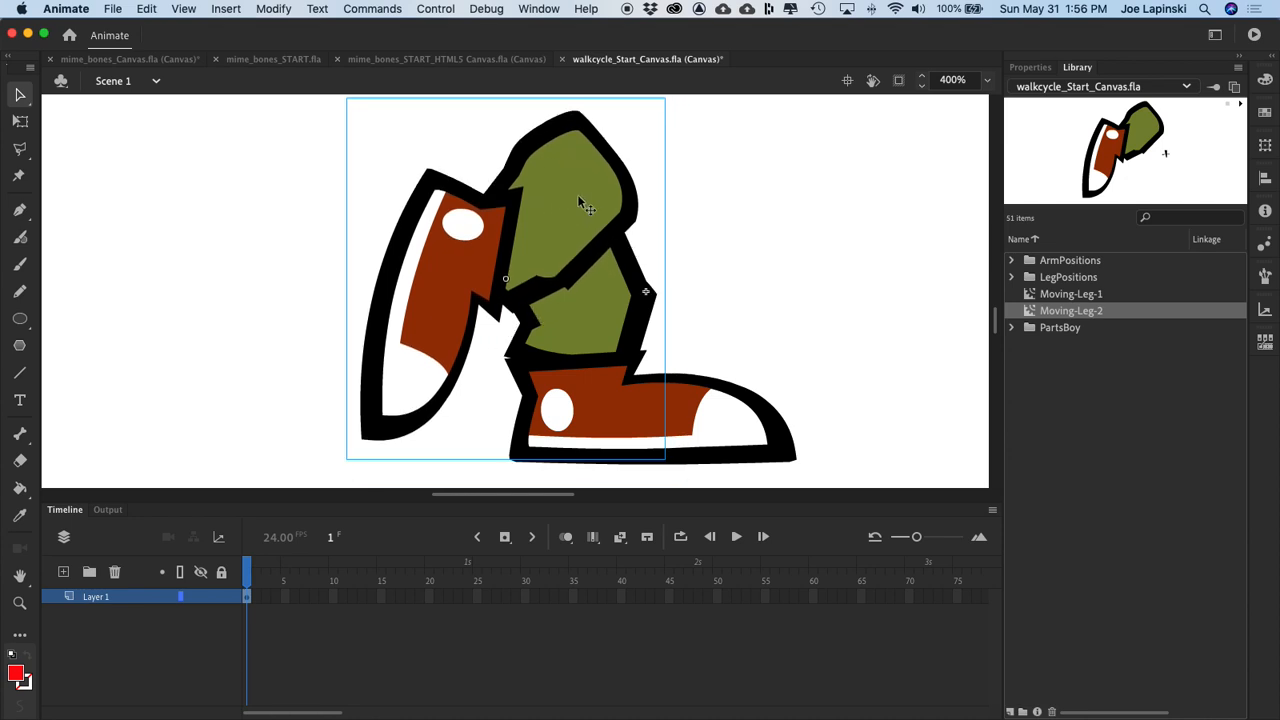
key(Left)
key(Left)
key(Left)
key(Left)
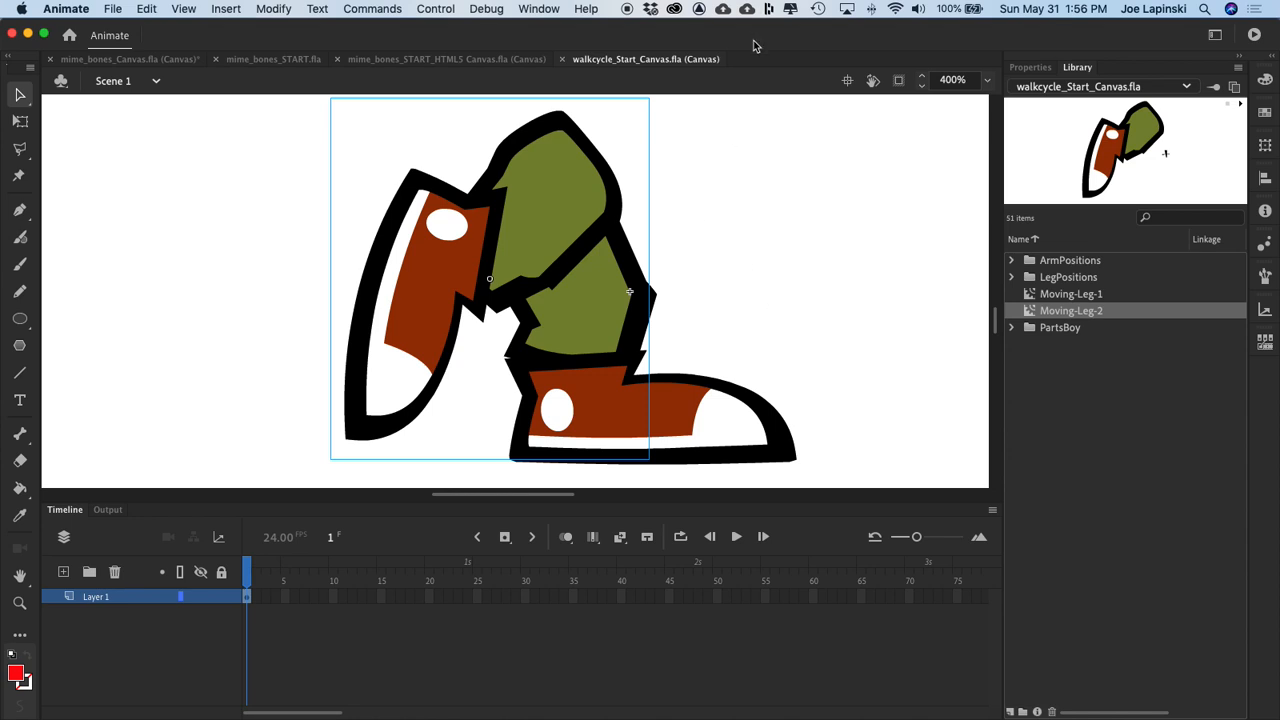
Step: Test the walk cycle in the browser, close the old mime_bones previews, and switch back to Animate
key(super+Return)
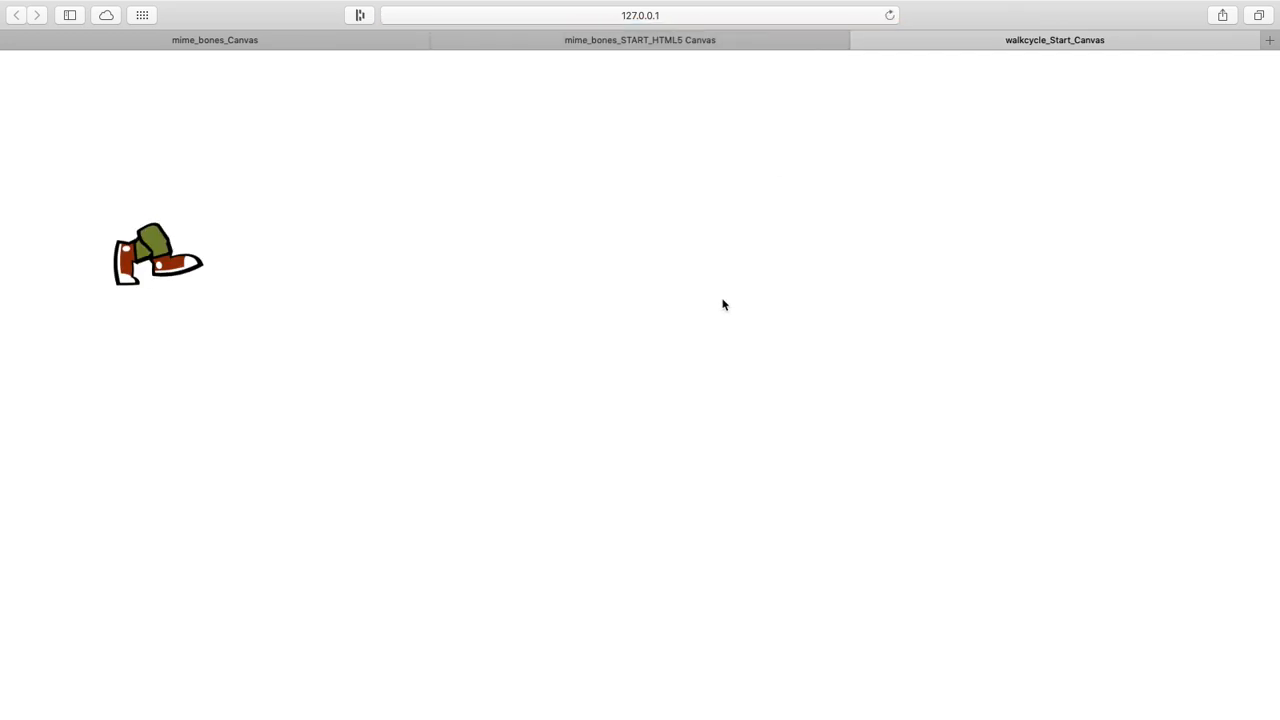
click(439, 40)
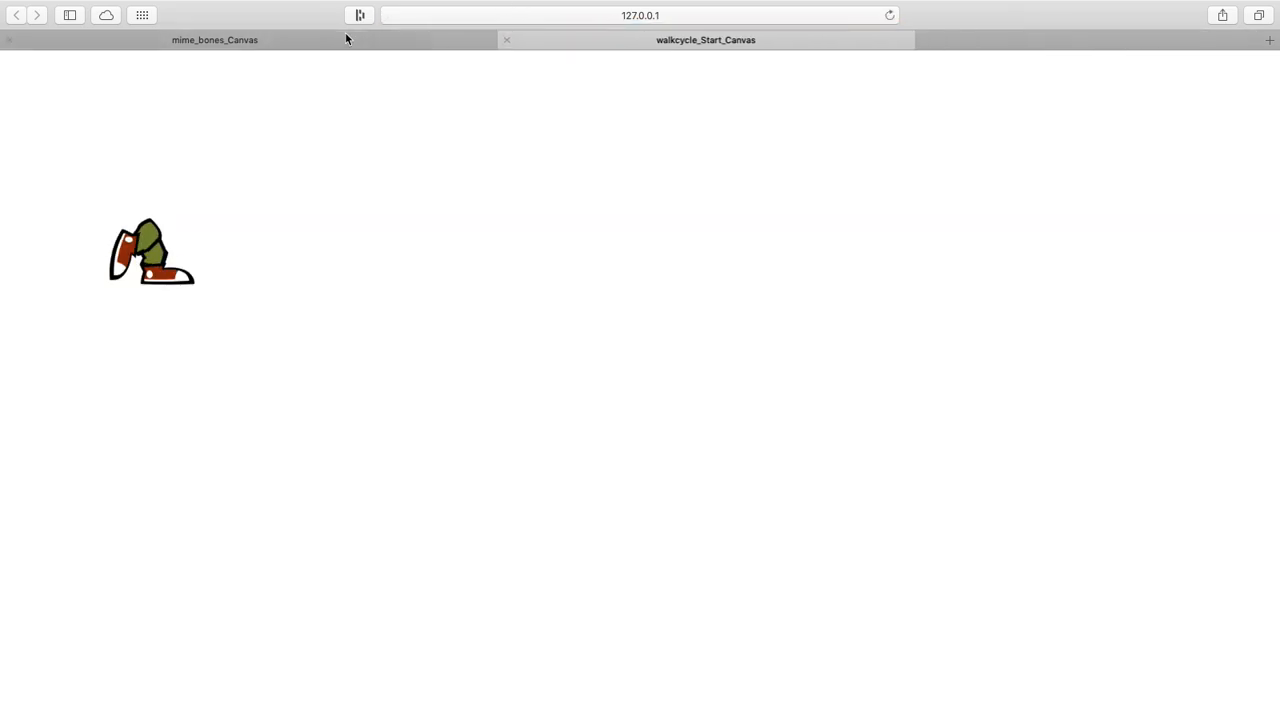
click(9, 40)
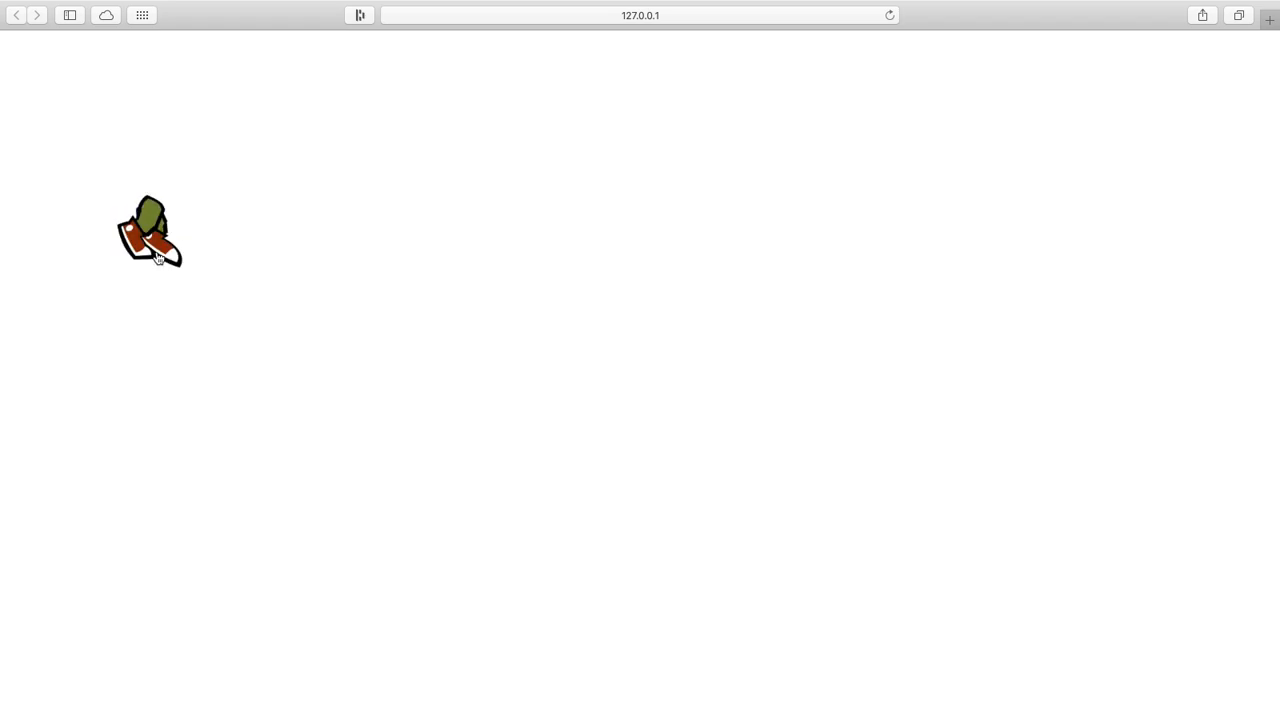
key(super+Tab)
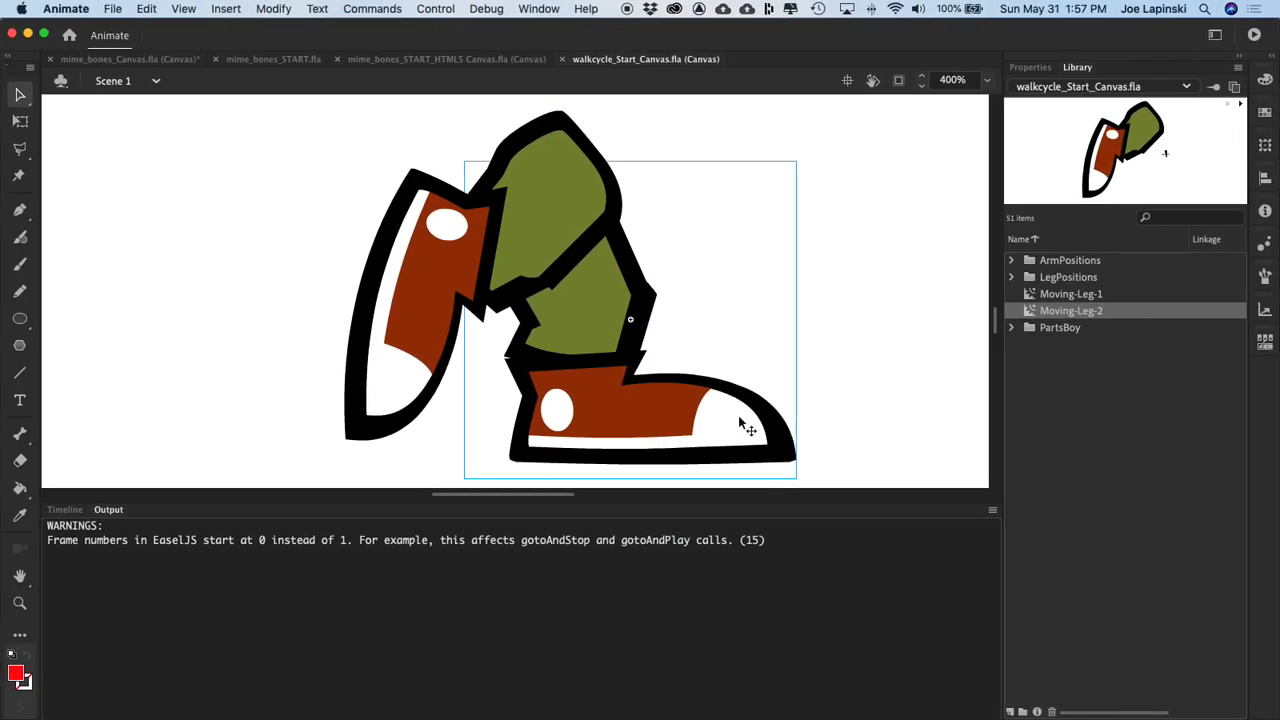
Step: Try Moving-Leg-1 slightly lower in a browser preview, and move it back up to its previous height
key(Down)
key(Down)
key(Down)
key(Down)
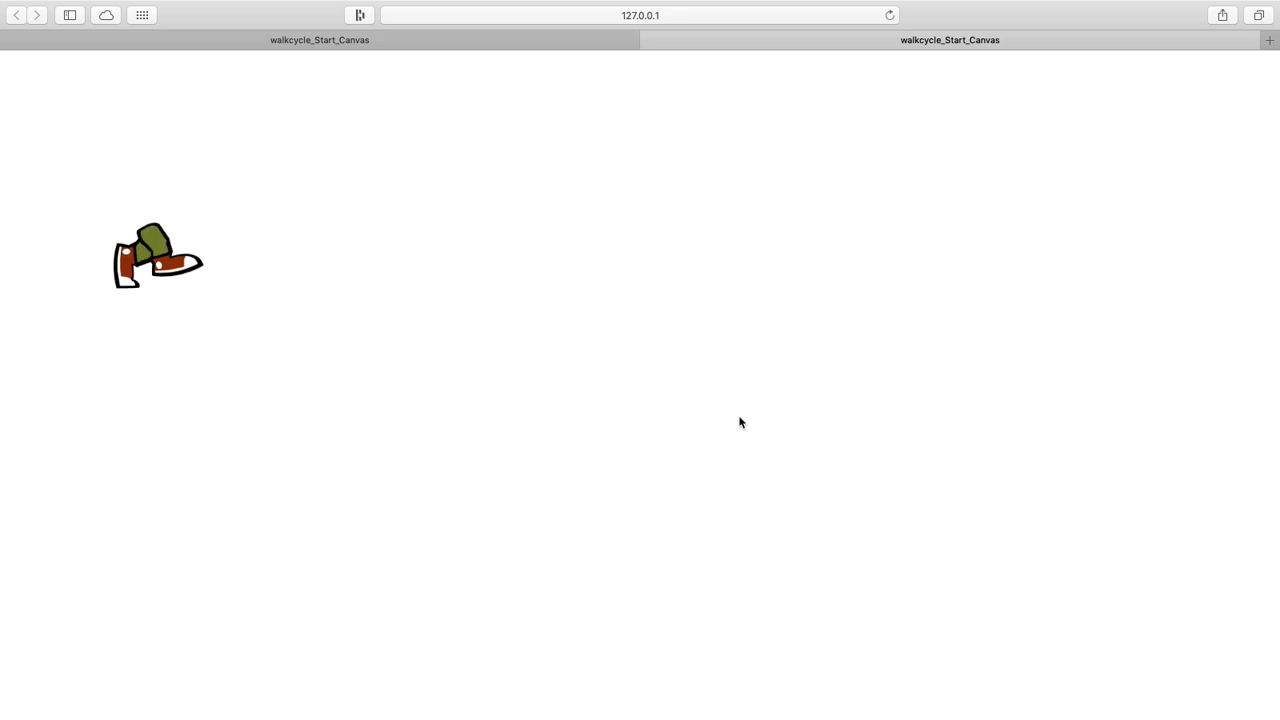
key(ctrl+Left)
click(609, 301)
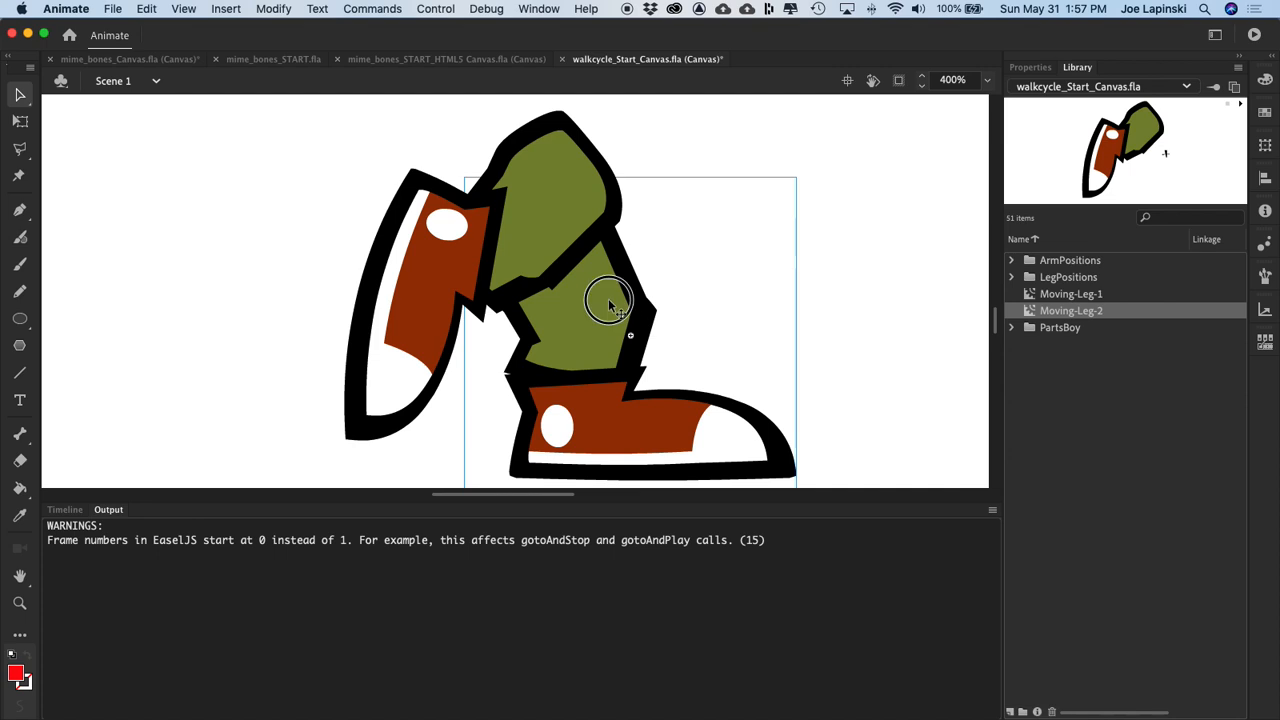
key(shift+Up)
key(shift+Up)
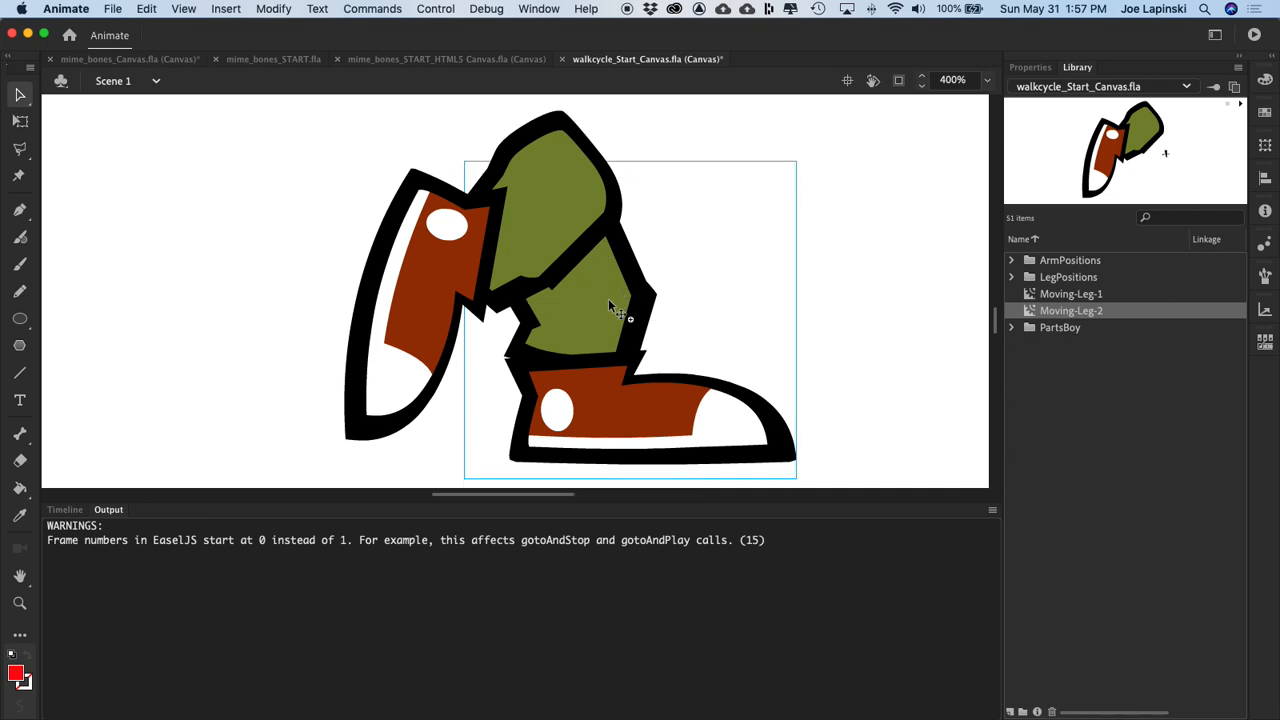
Step: Nudge Moving-Leg-2 slightly down and preview the walk in the browser before returning to Animate
click(565, 229)
key(shift+Down)
key(shift+Down)
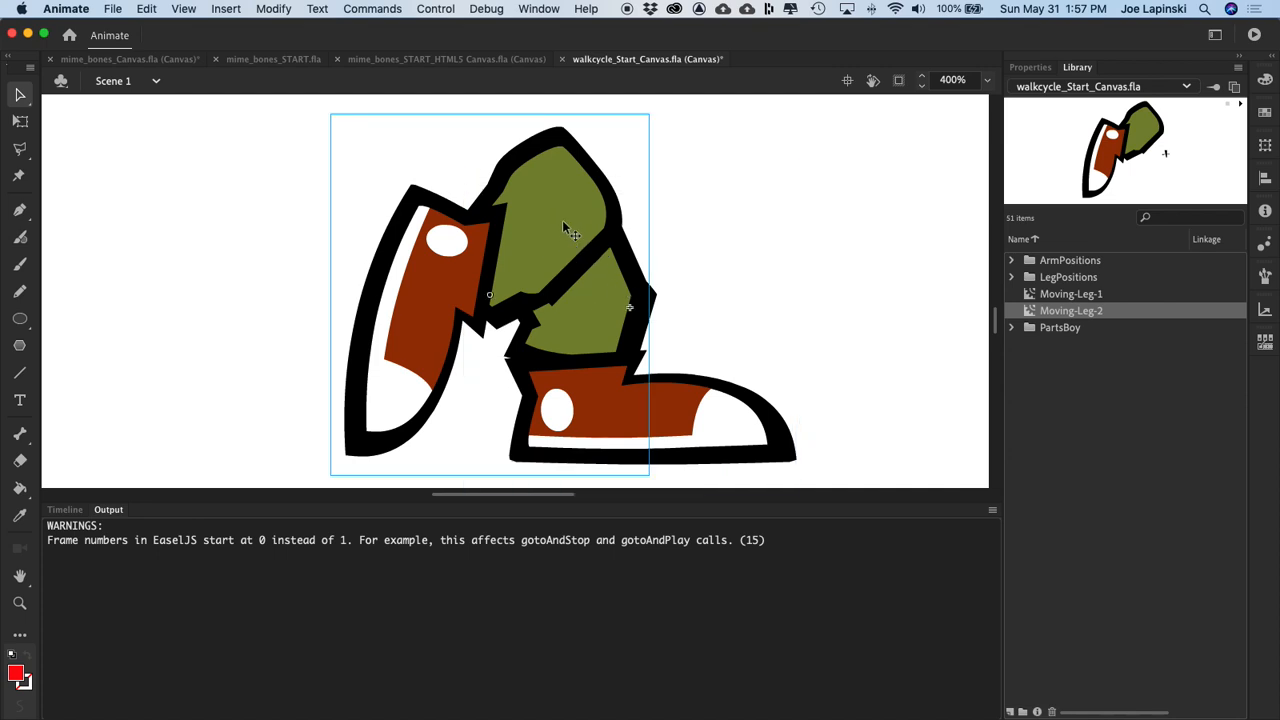
key(super+Return)
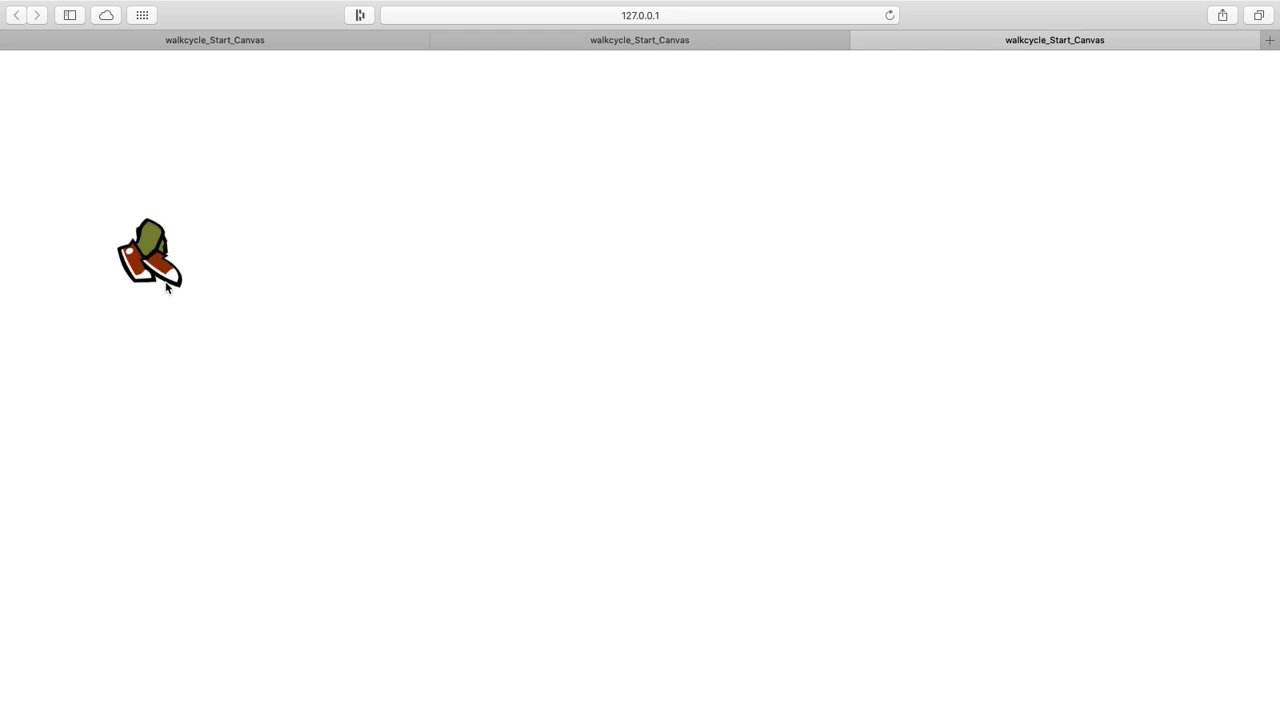
key(ctrl+Left)
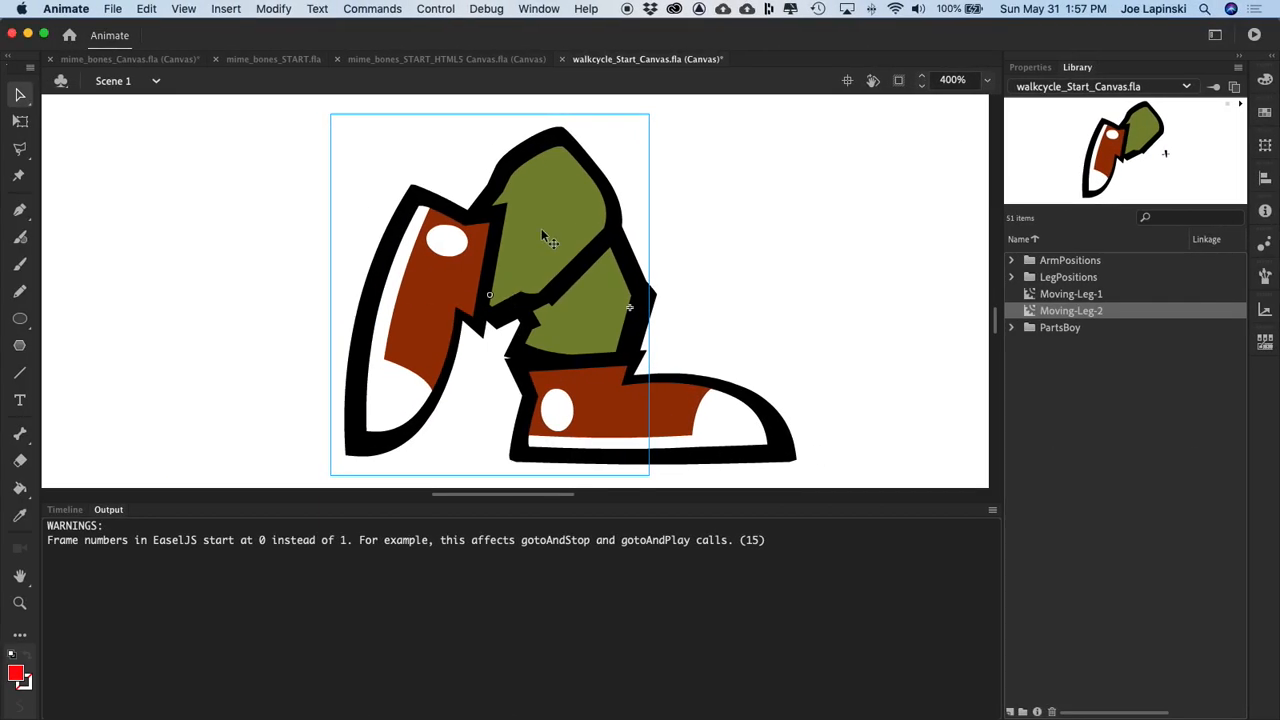
Step: Lower Moving-Leg-2 until its toe is level with Moving-Leg-1's sole, and test the walk in the browser again
key(Down)
key(Down)
key(Down)
key(Down)
key(Down)
key(Down)
key(Down)
key(Down)
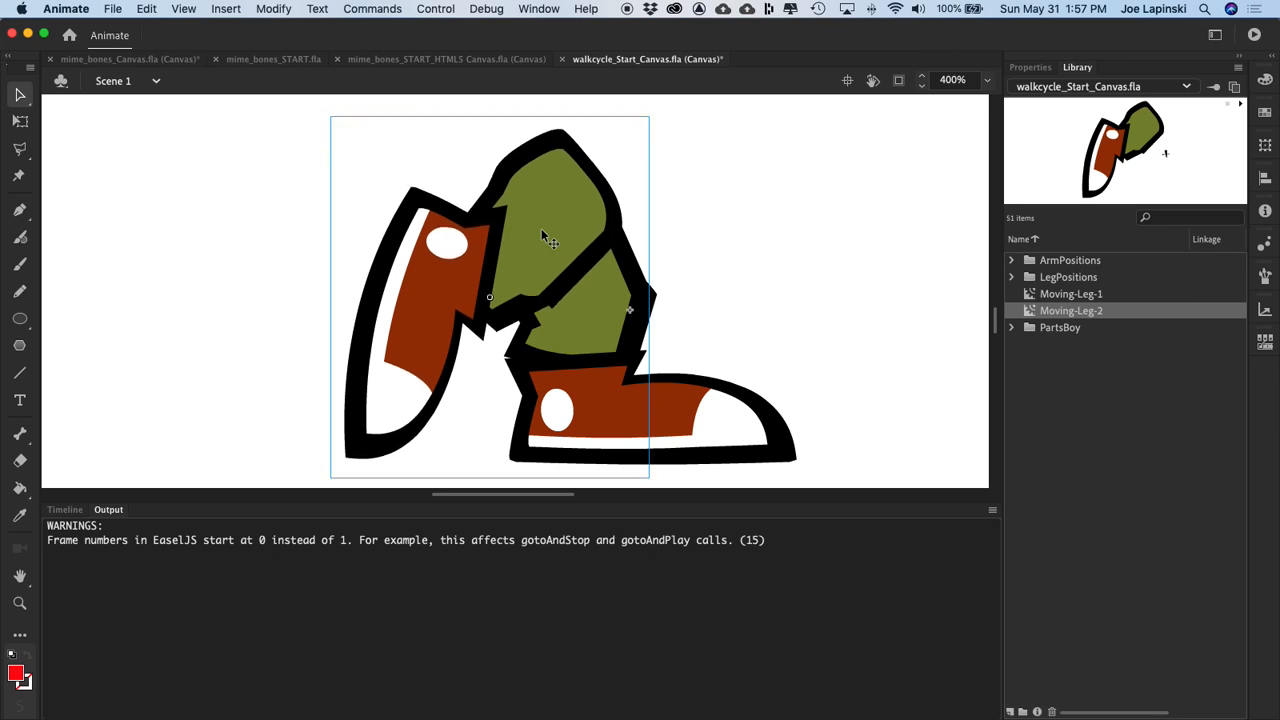
key(Down)
key(Down)
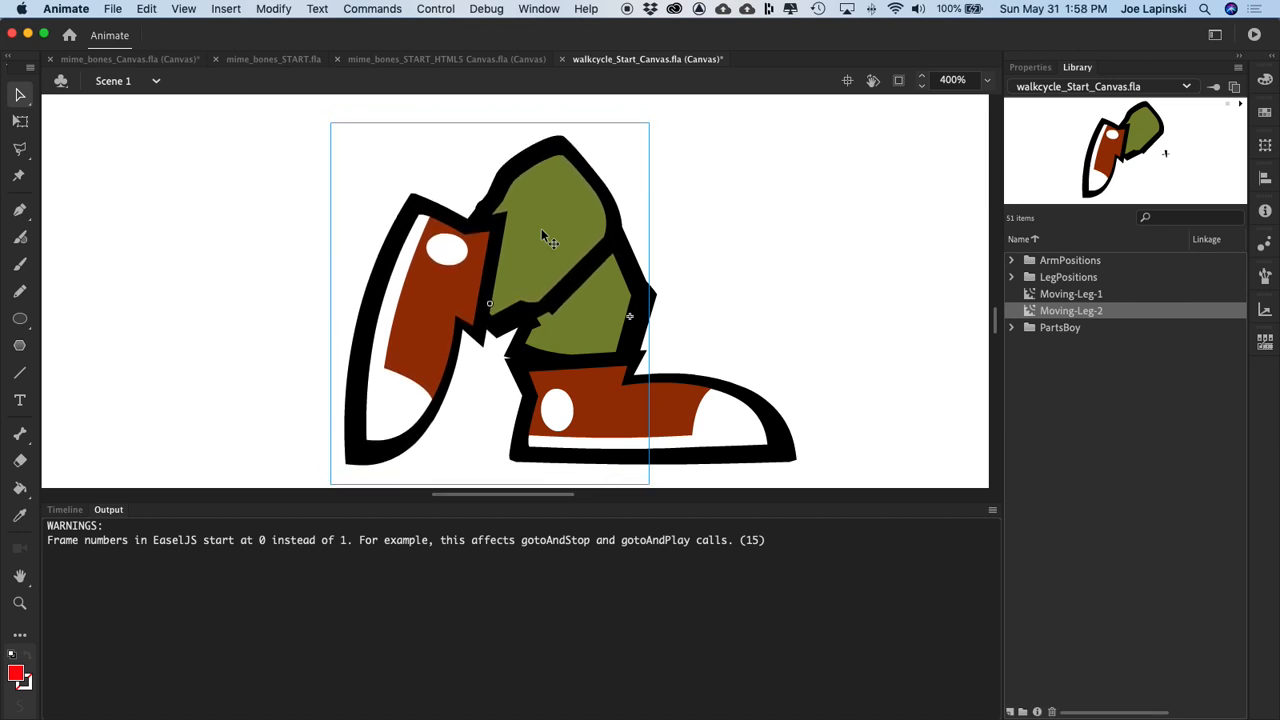
key(super+Return)
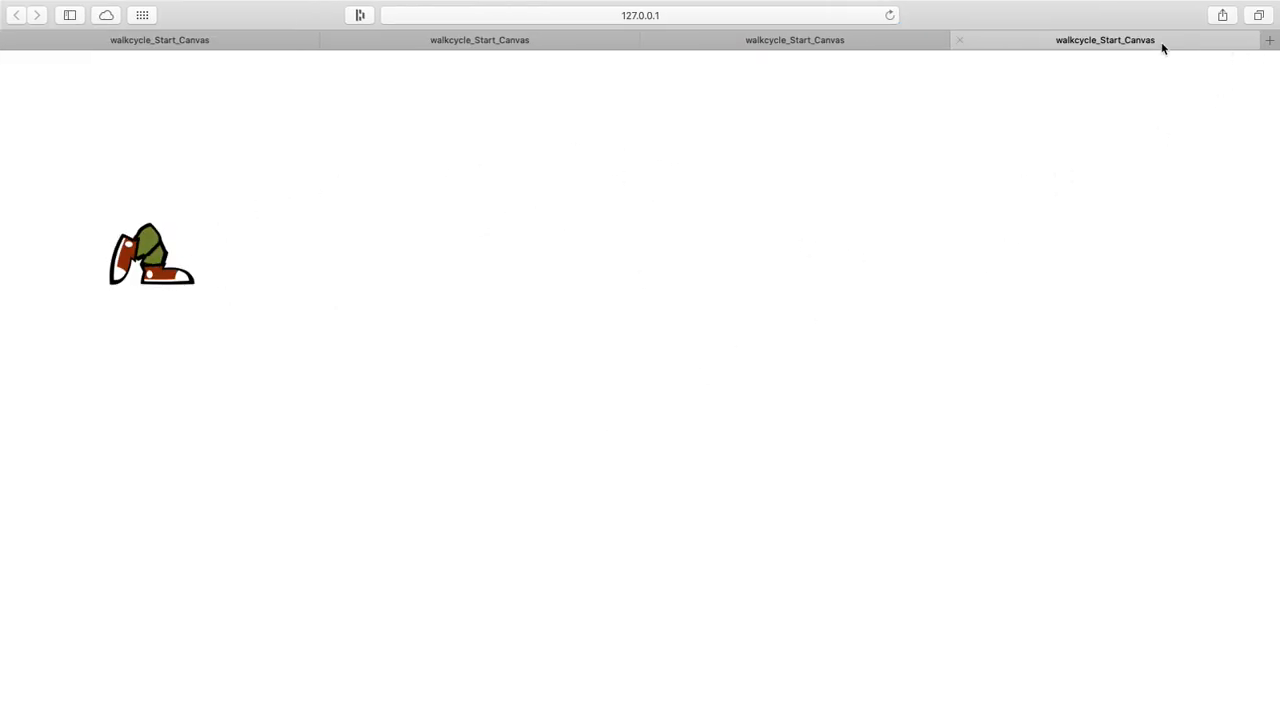
click(587, 361)
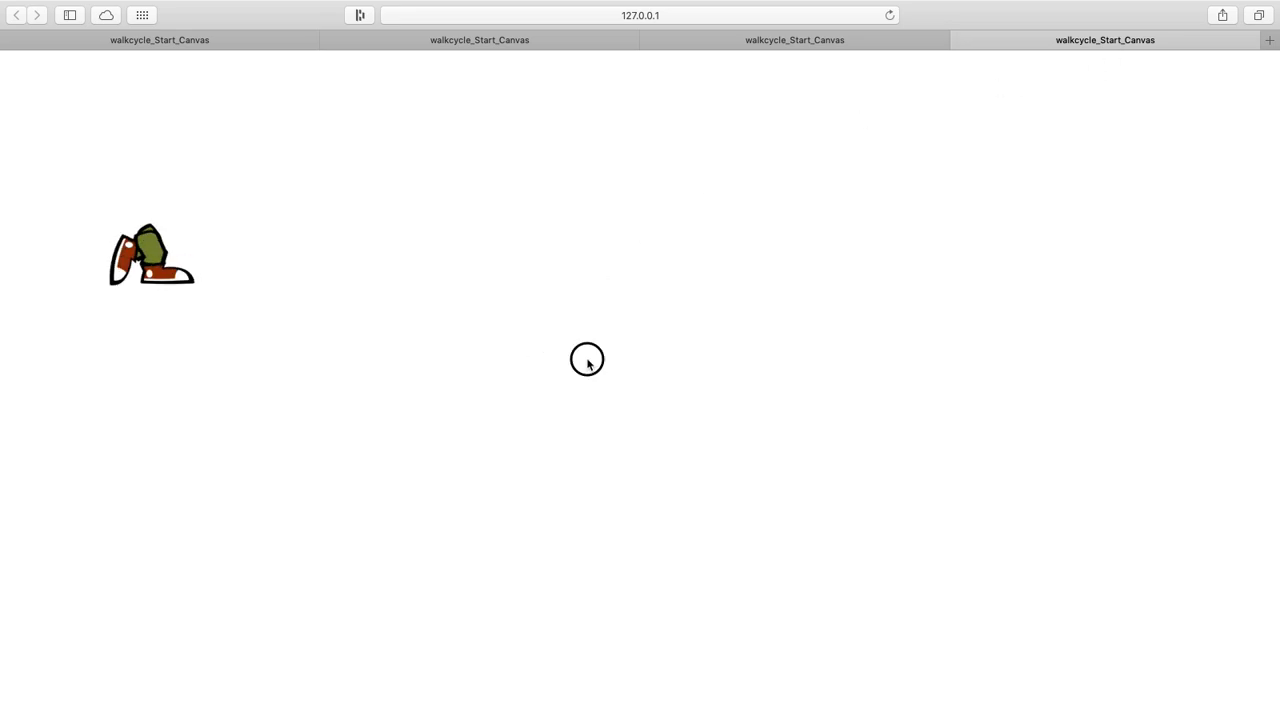
key(super+Tab)
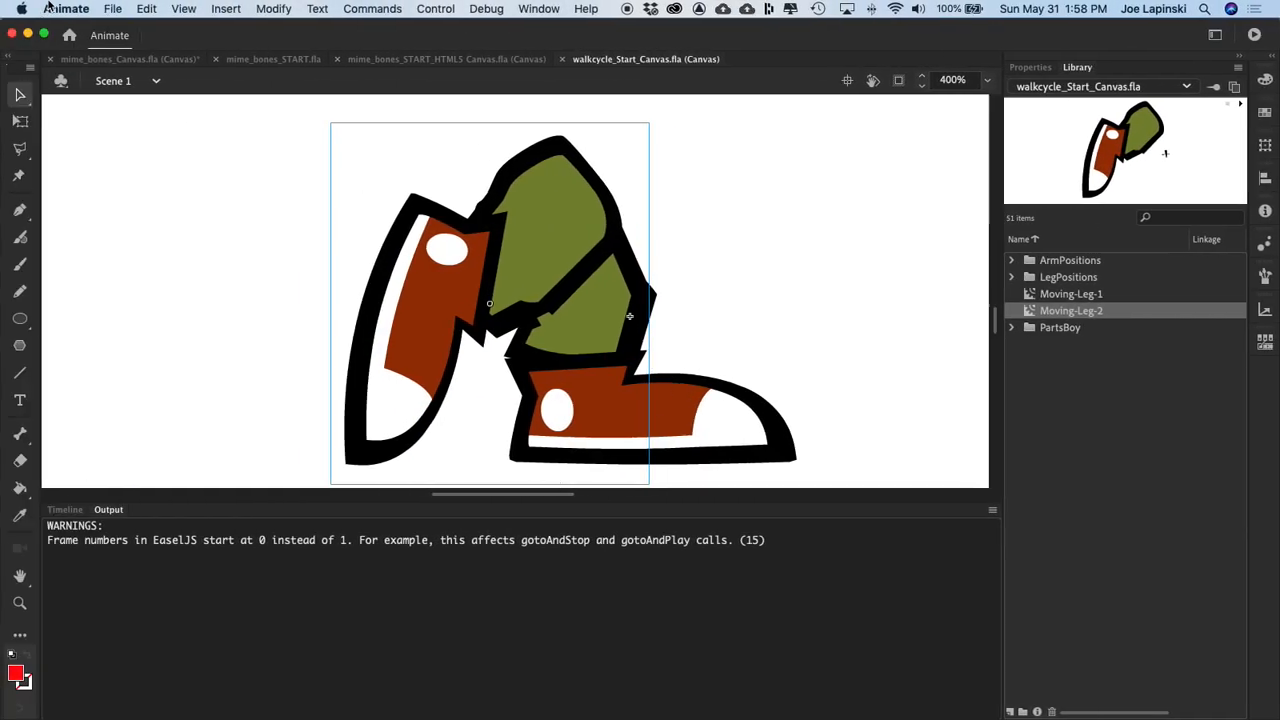
Step: Create a new movie clip symbol named Moving-Arm-1 in the library root
click(72, 511)
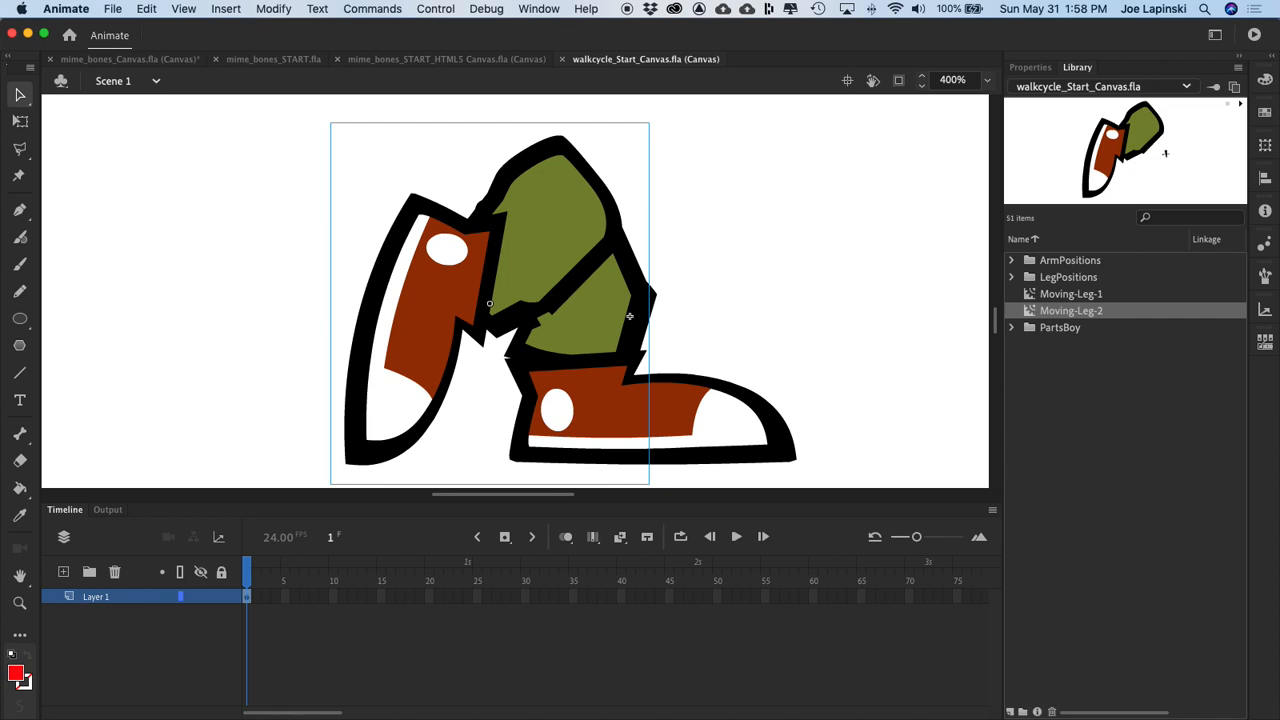
click(226, 8)
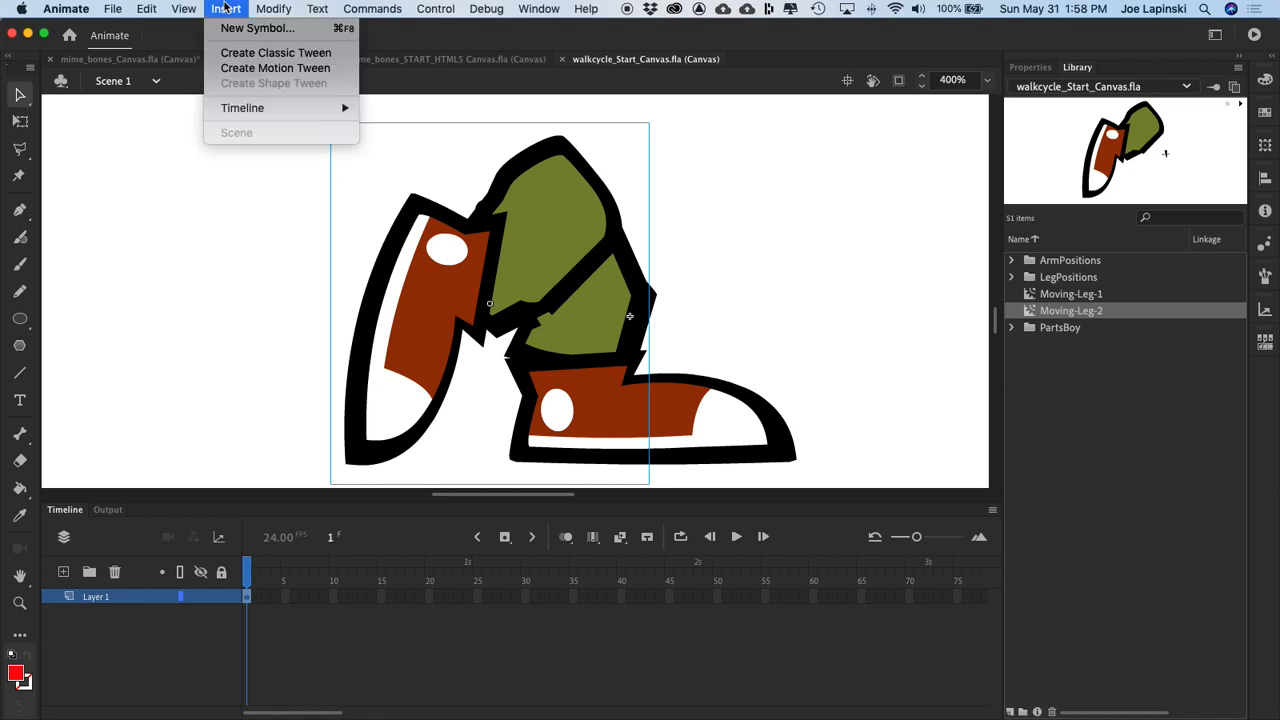
click(245, 28)
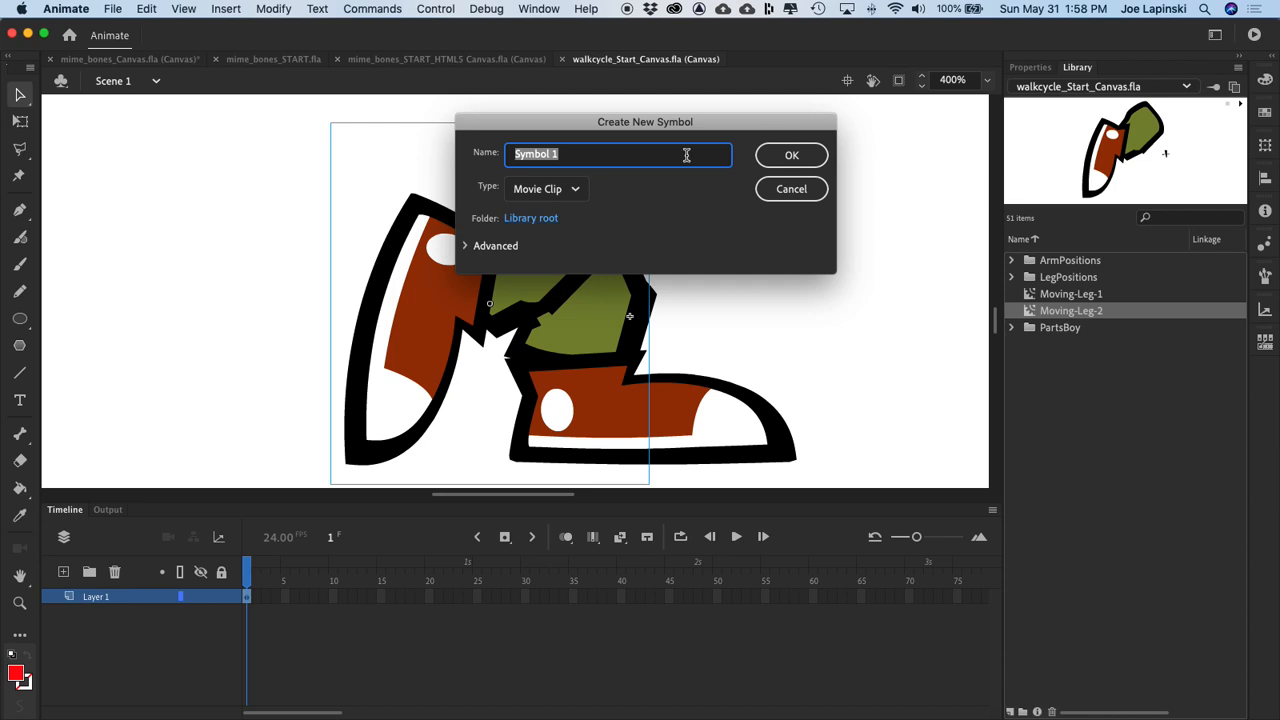
text(Moving-ARm)
key(BackSpace)
key(BackSpace)
text(rm-1)
key(Return)
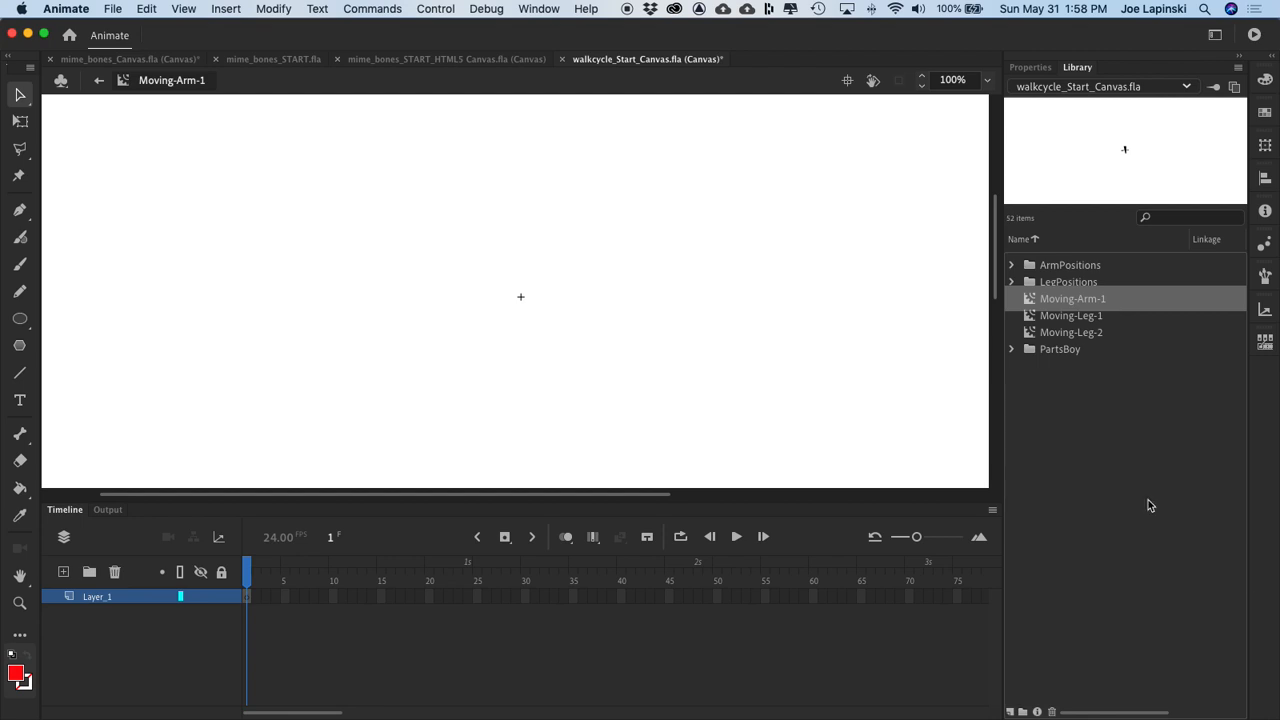
Step: Place boy_arm1 from the PartsBoy folder at the centre of Moving-Arm-1
click(1012, 345)
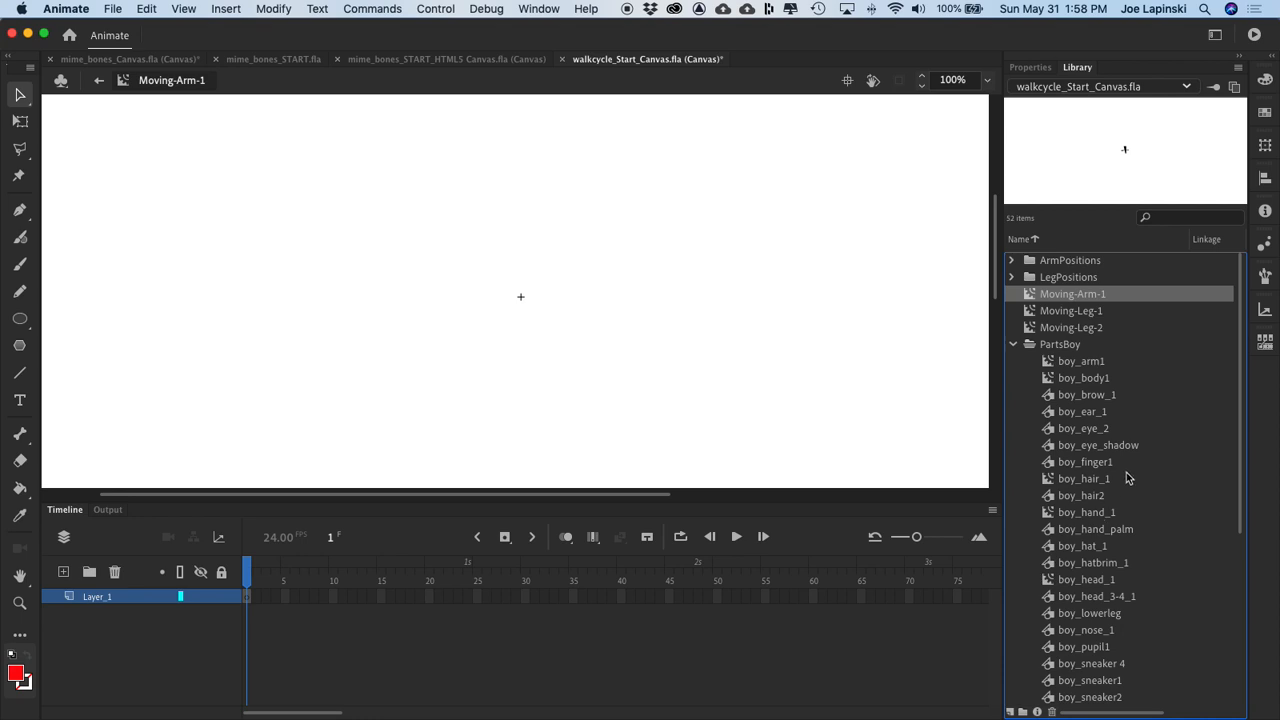
click(1080, 361)
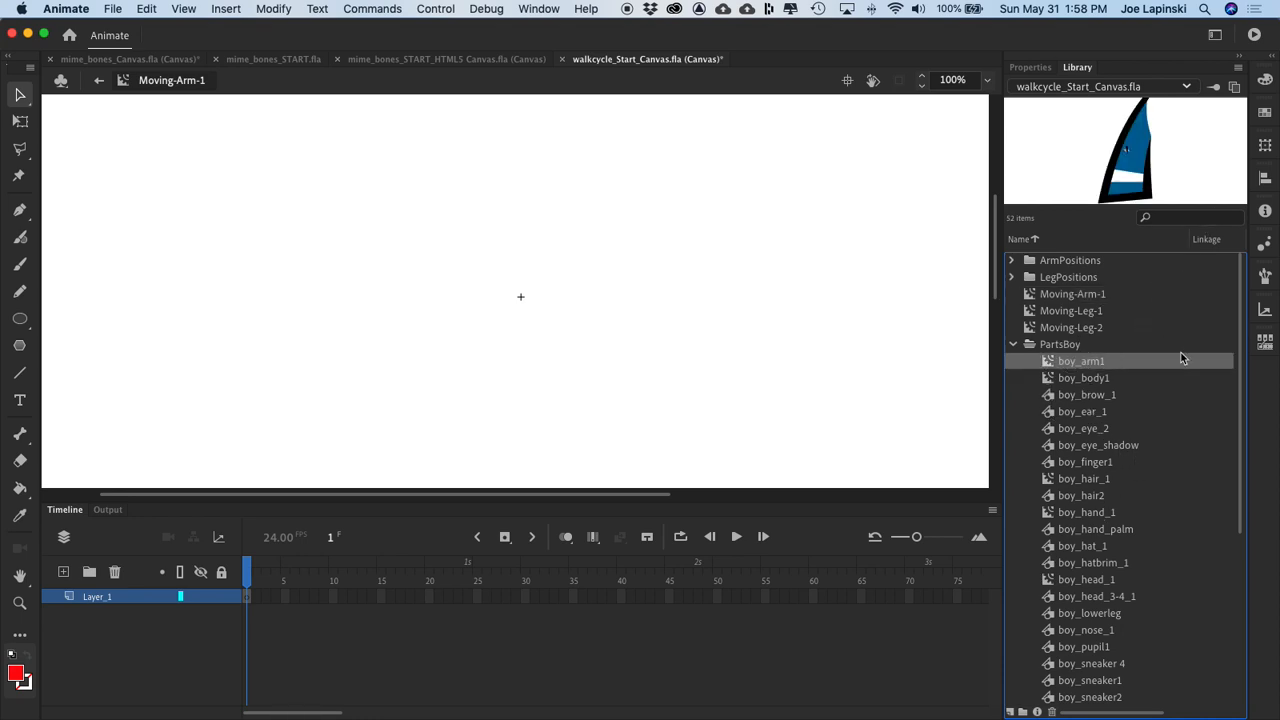
scroll(1066, 458, down, 5)
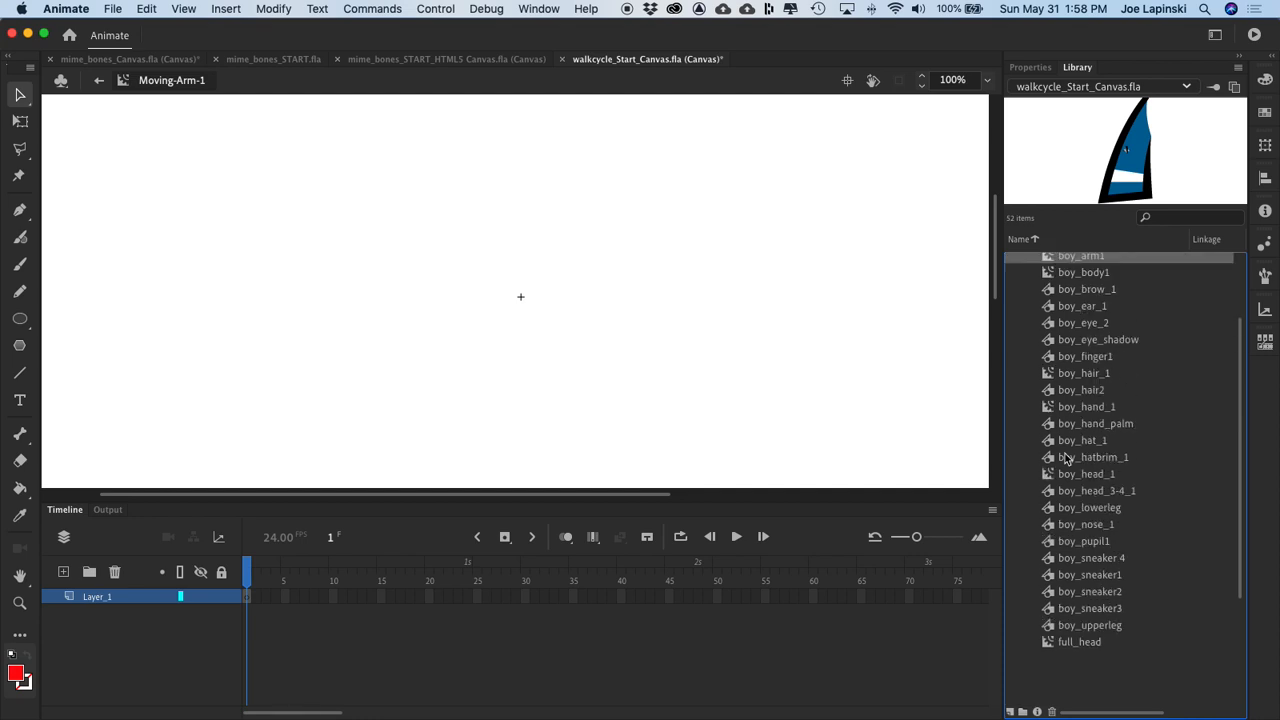
scroll(1066, 458, up, 3)
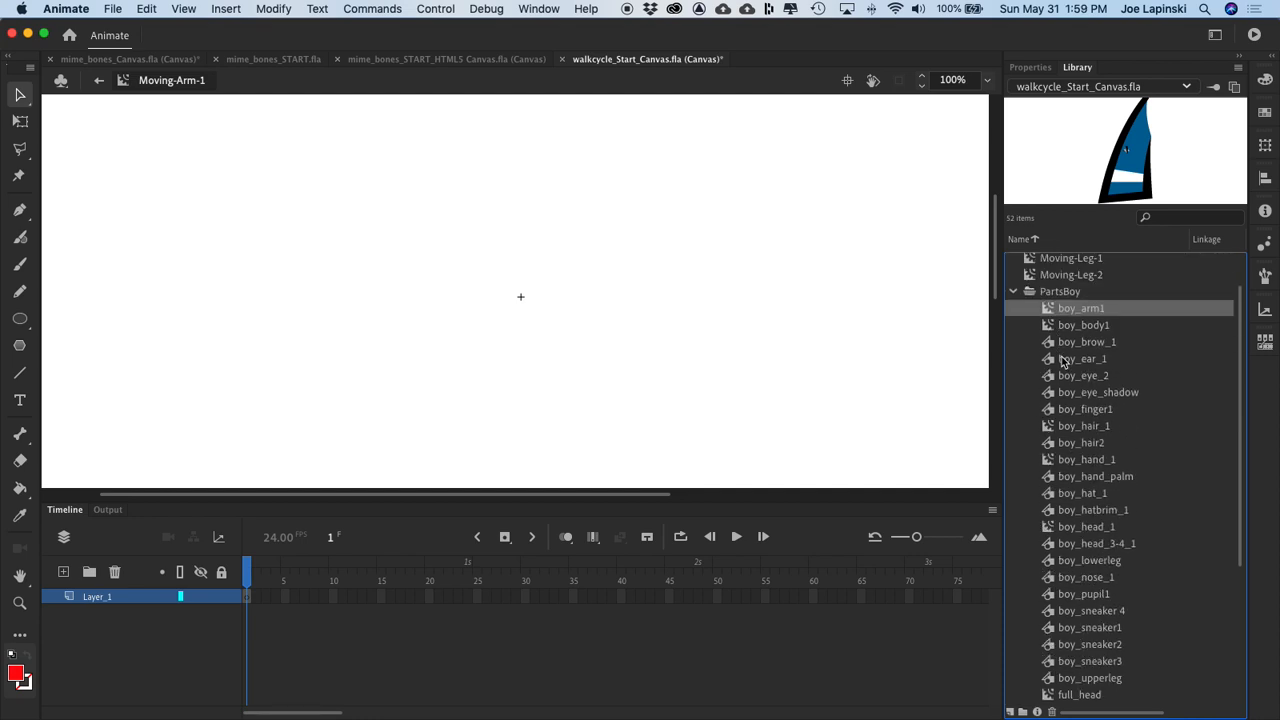
drag(1080, 318, 535, 293)
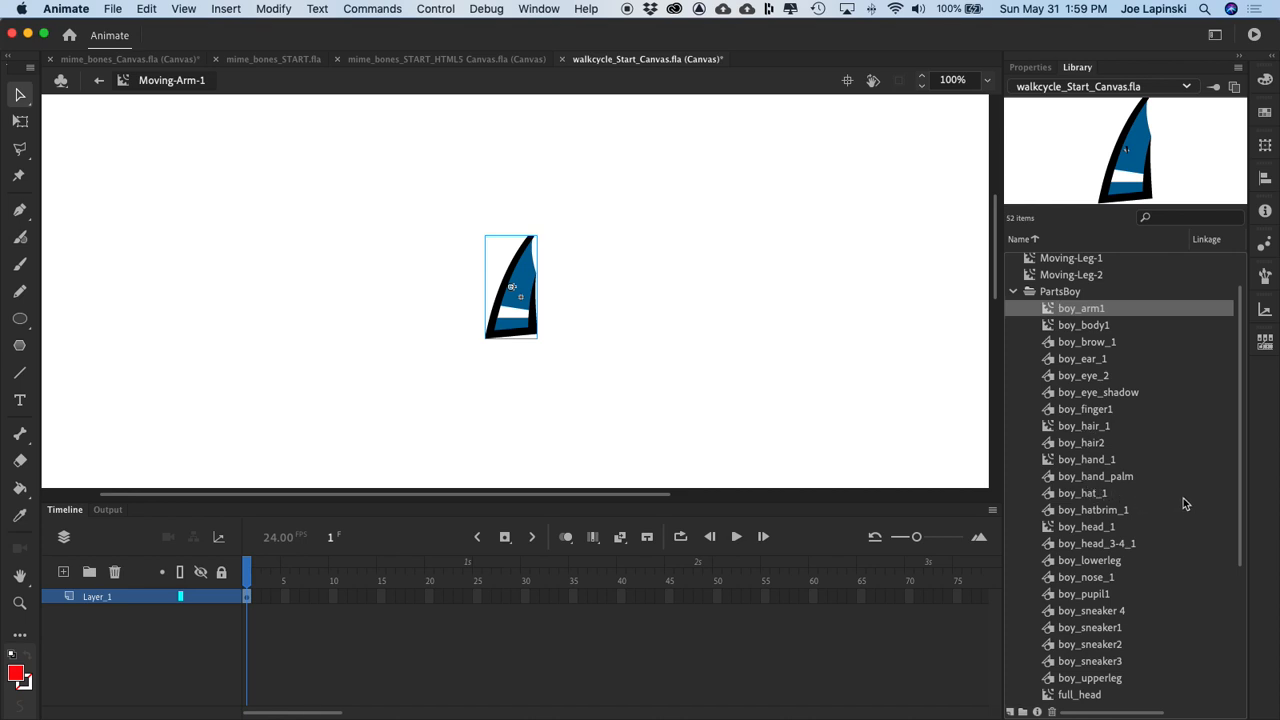
Step: Place boy_hand_1 from the PartsBoy folder over the cuff at the lower end of the arm
click(1078, 463)
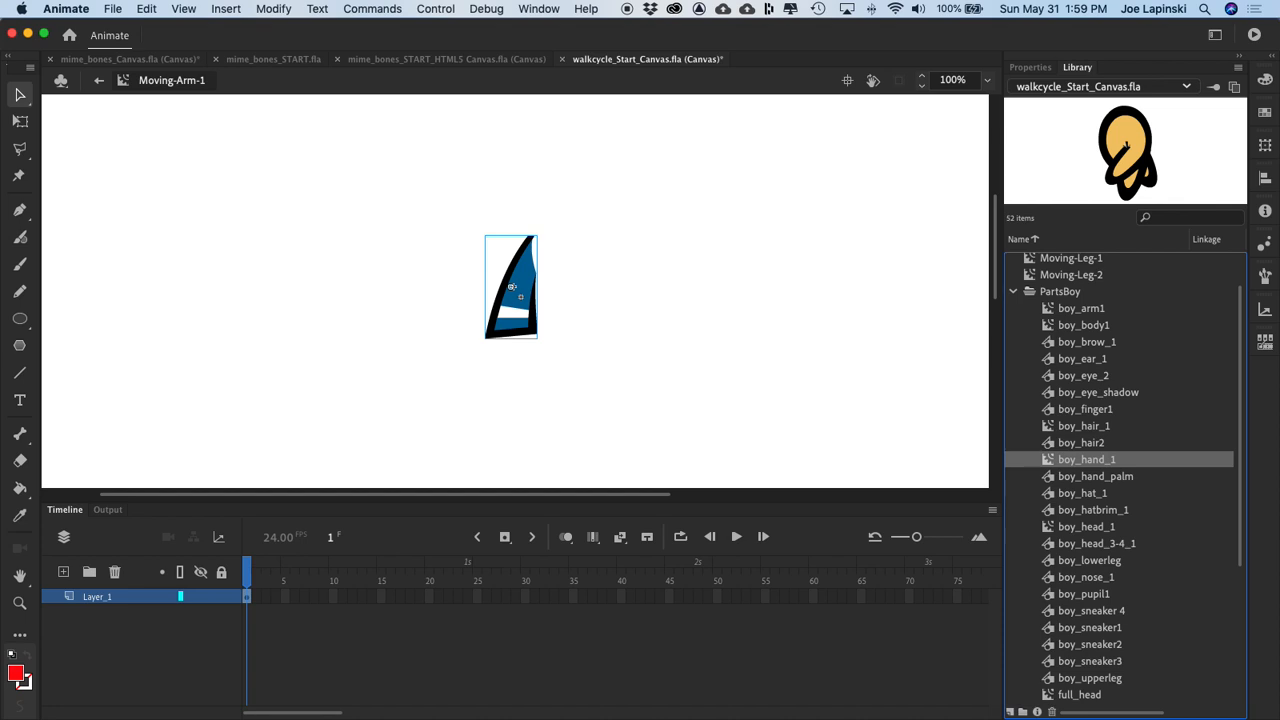
drag(1057, 460, 521, 341)
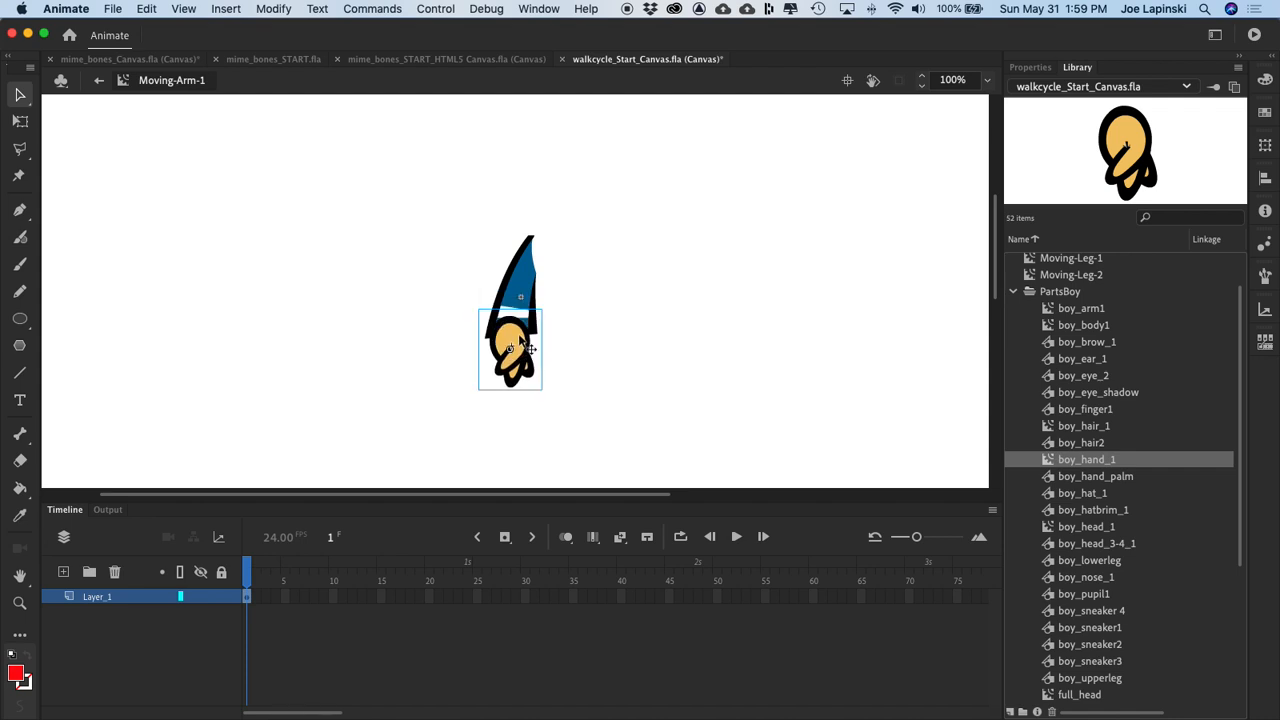
key(super+equal)
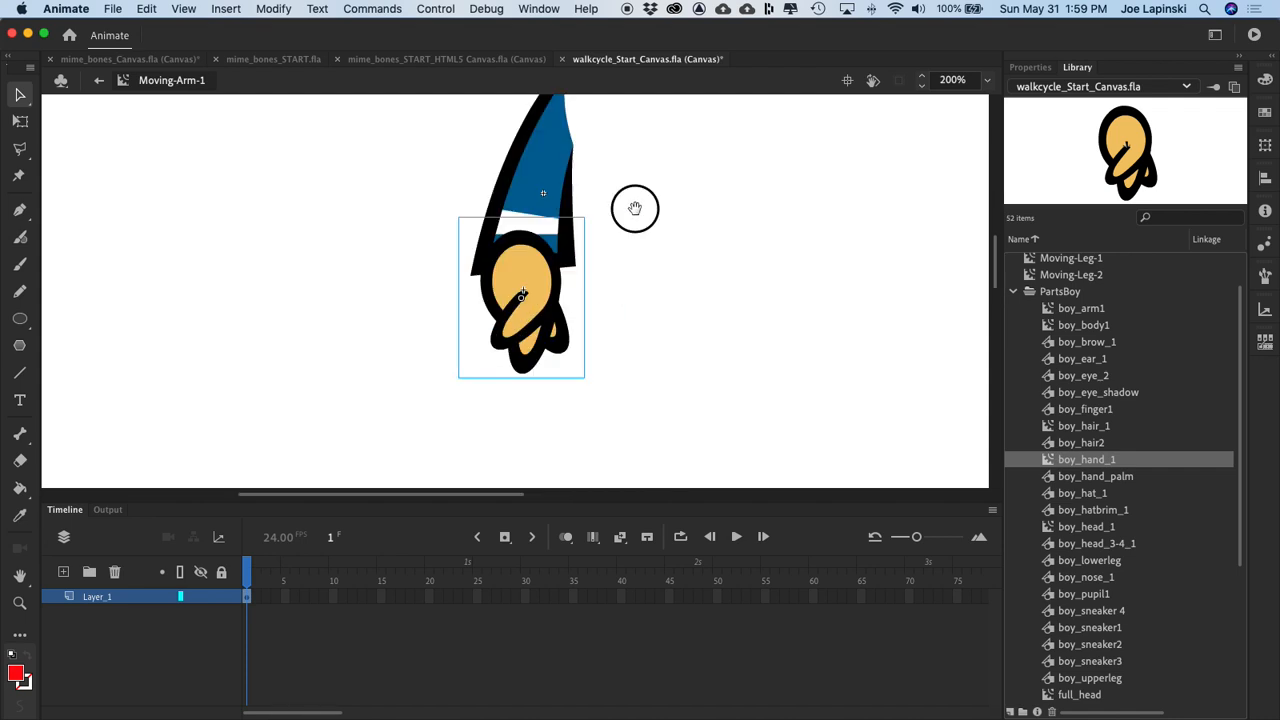
Step: Nudge the hand until it sits centred over the cuff at the lower end of the sleeve
drag(634, 206, 643, 266)
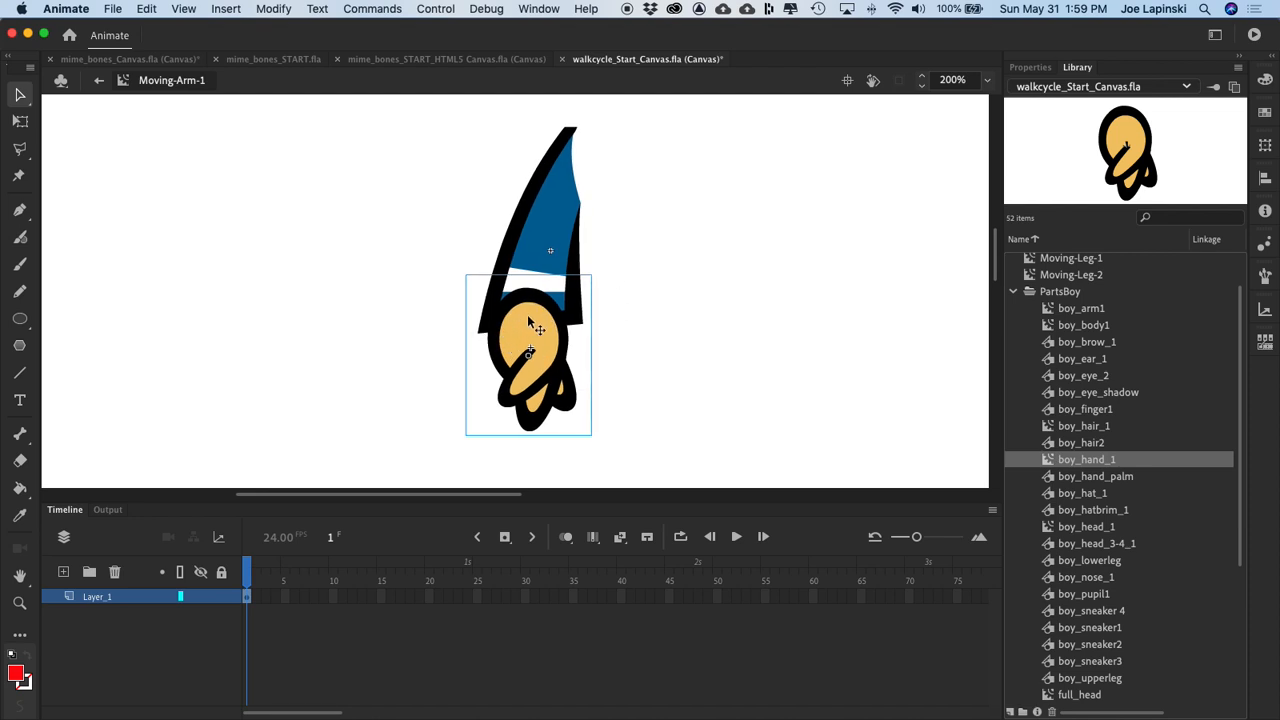
drag(541, 318, 548, 315)
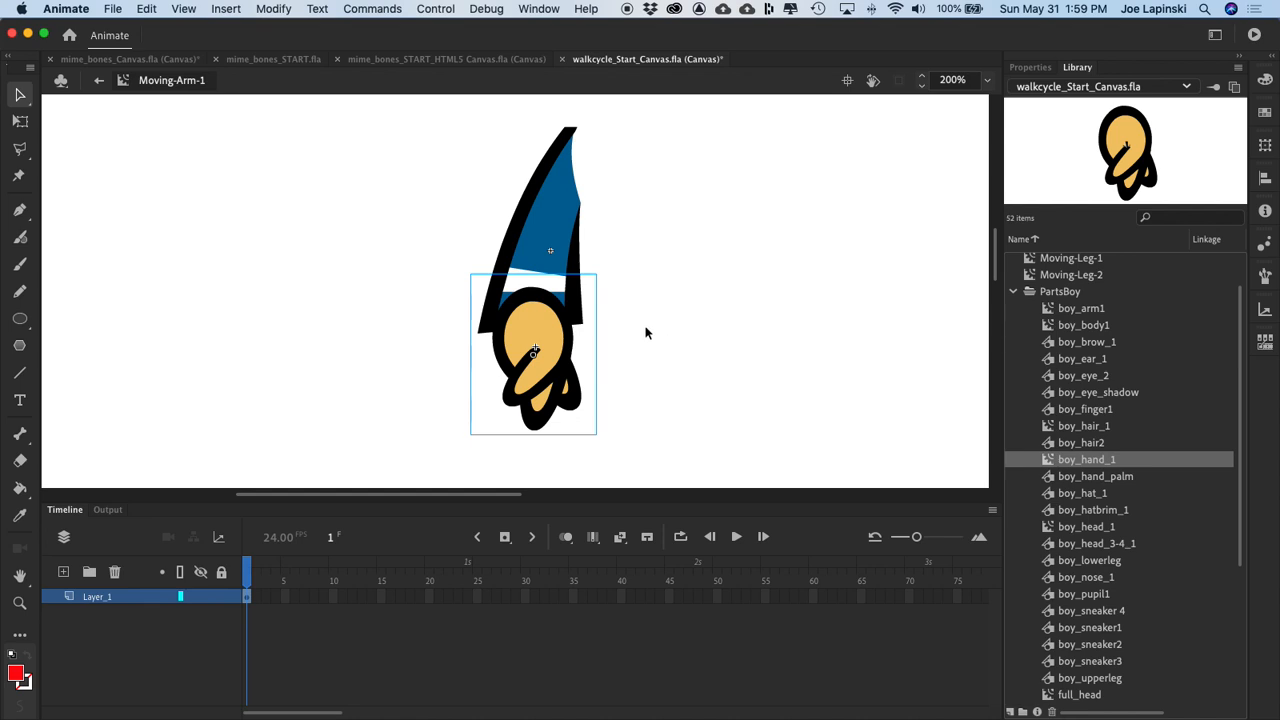
drag(540, 316, 538, 314)
click(728, 320)
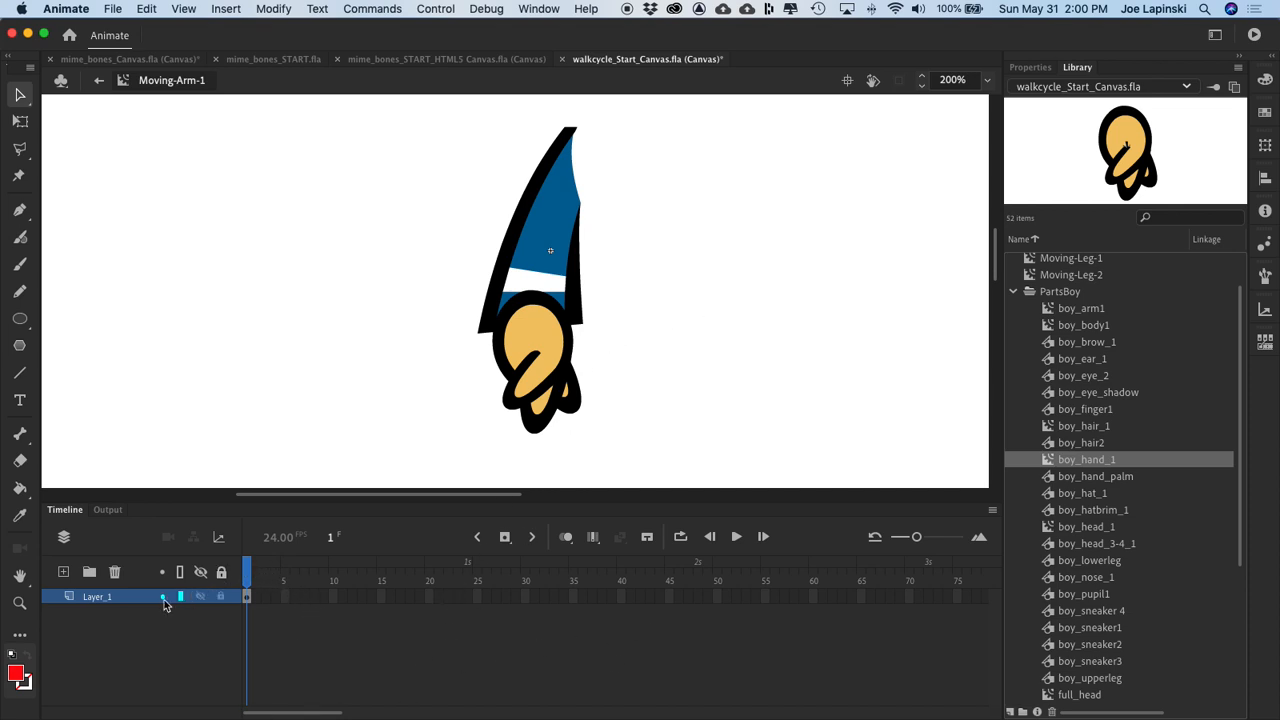
Step: Extend Layer_1 of Moving-Arm-1 to frame 30
click(526, 597)
key(F6)
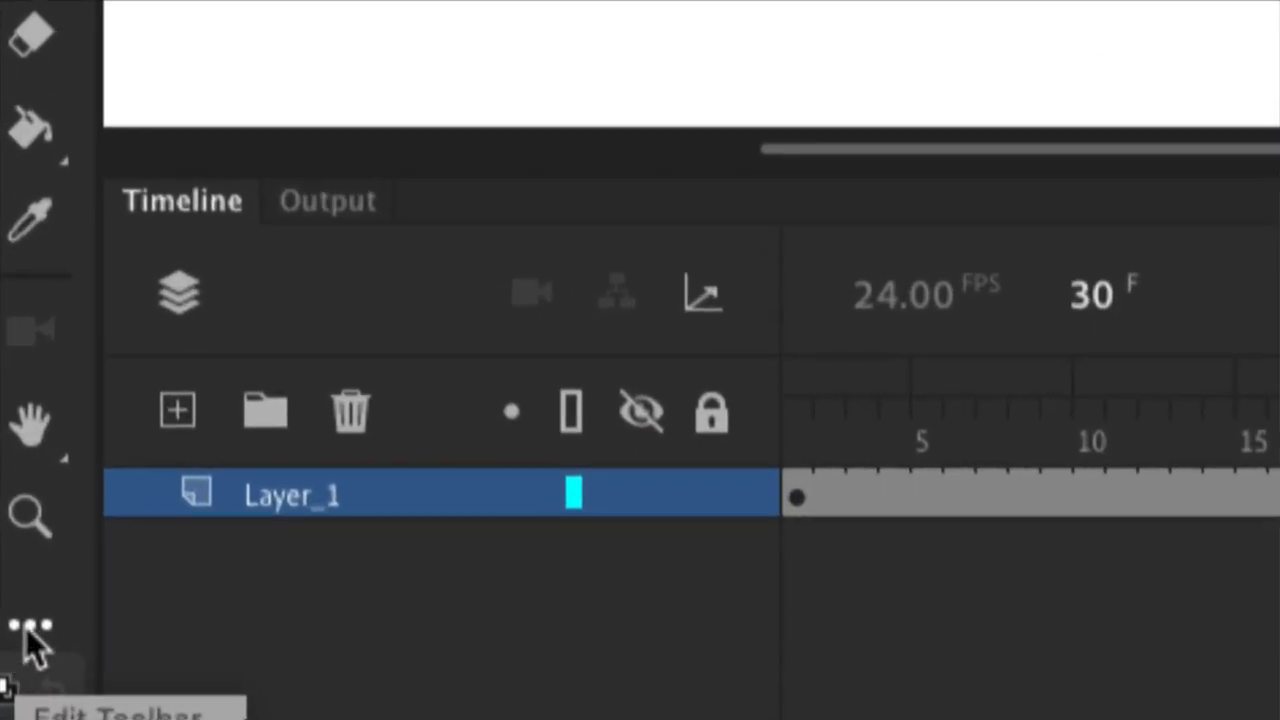
click(19, 638)
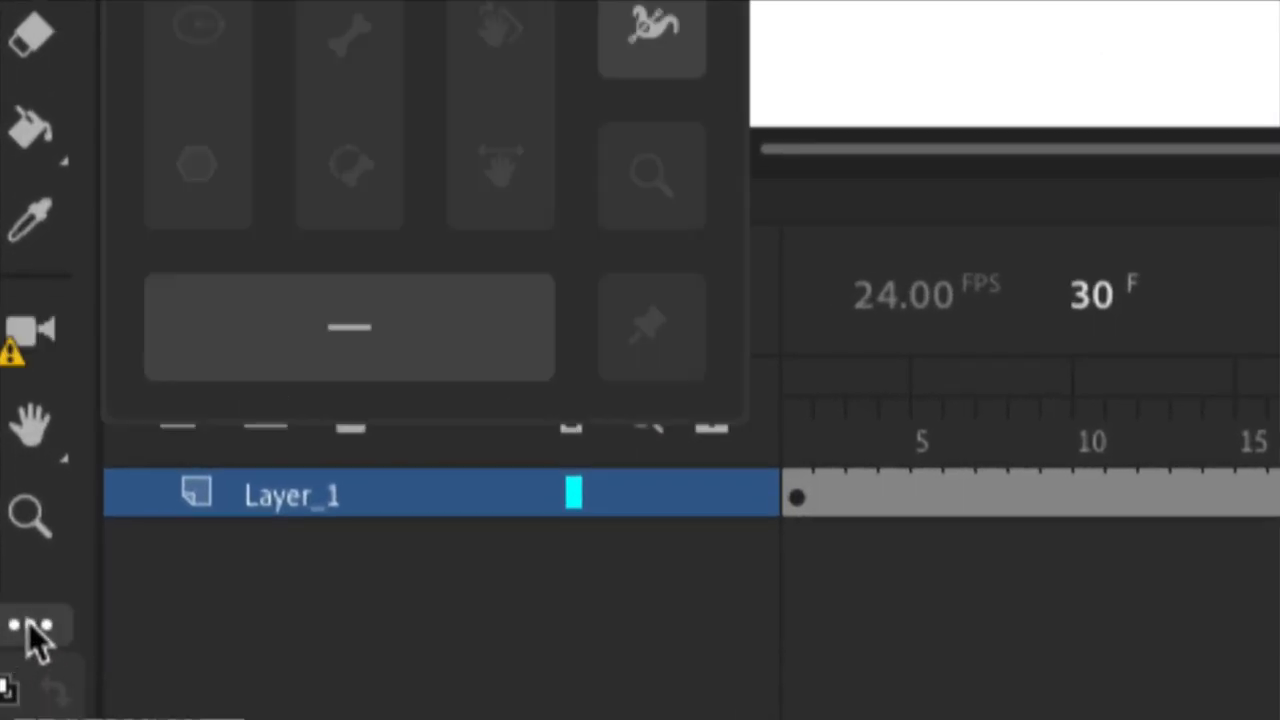
click(35, 640)
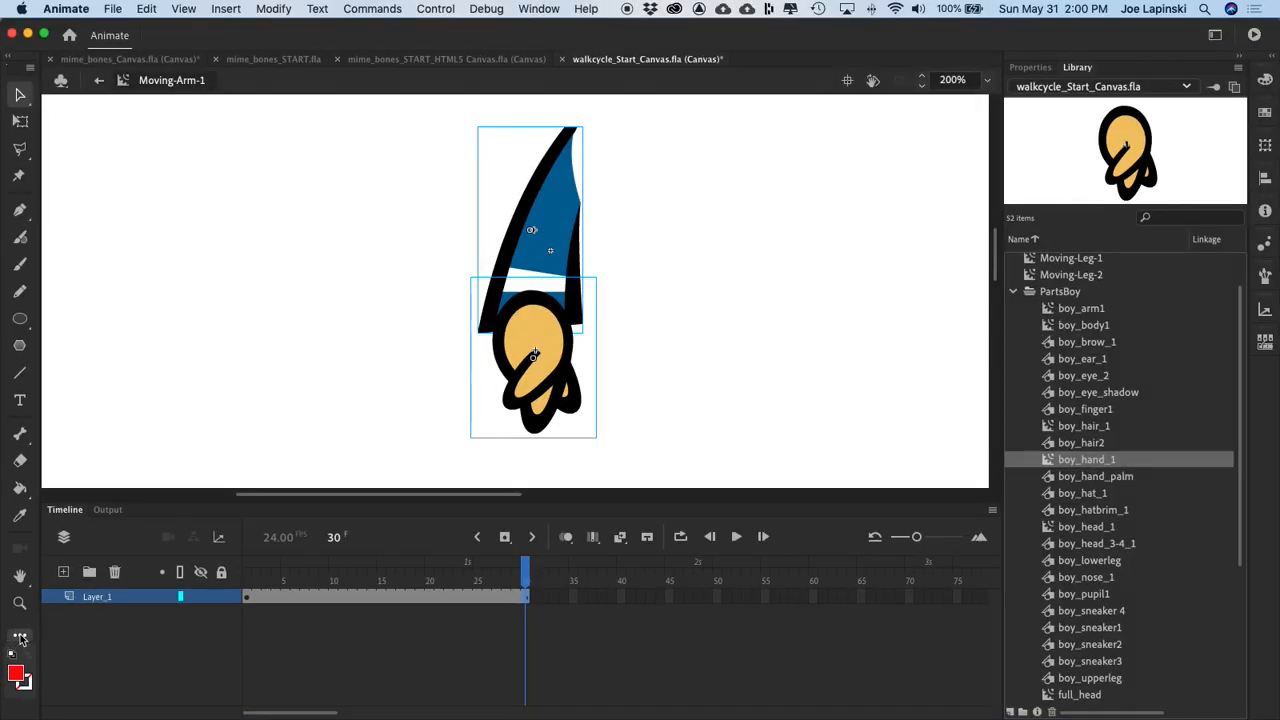
click(20, 638)
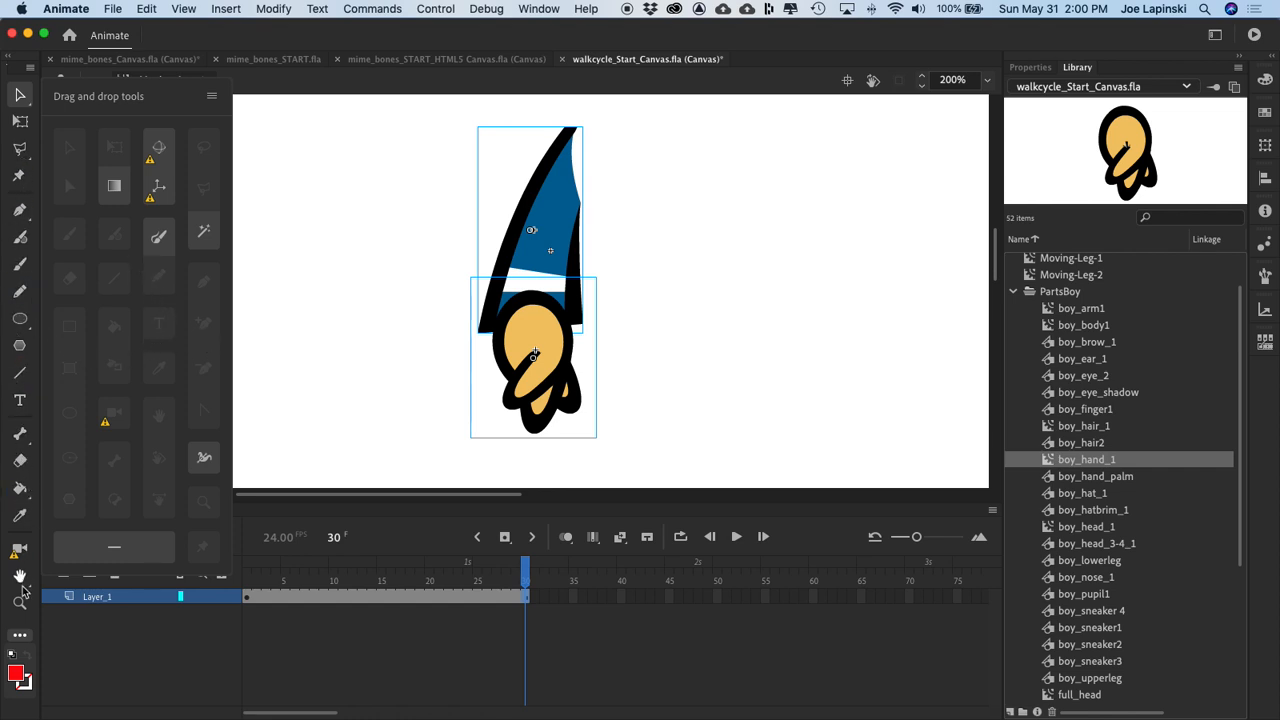
click(26, 638)
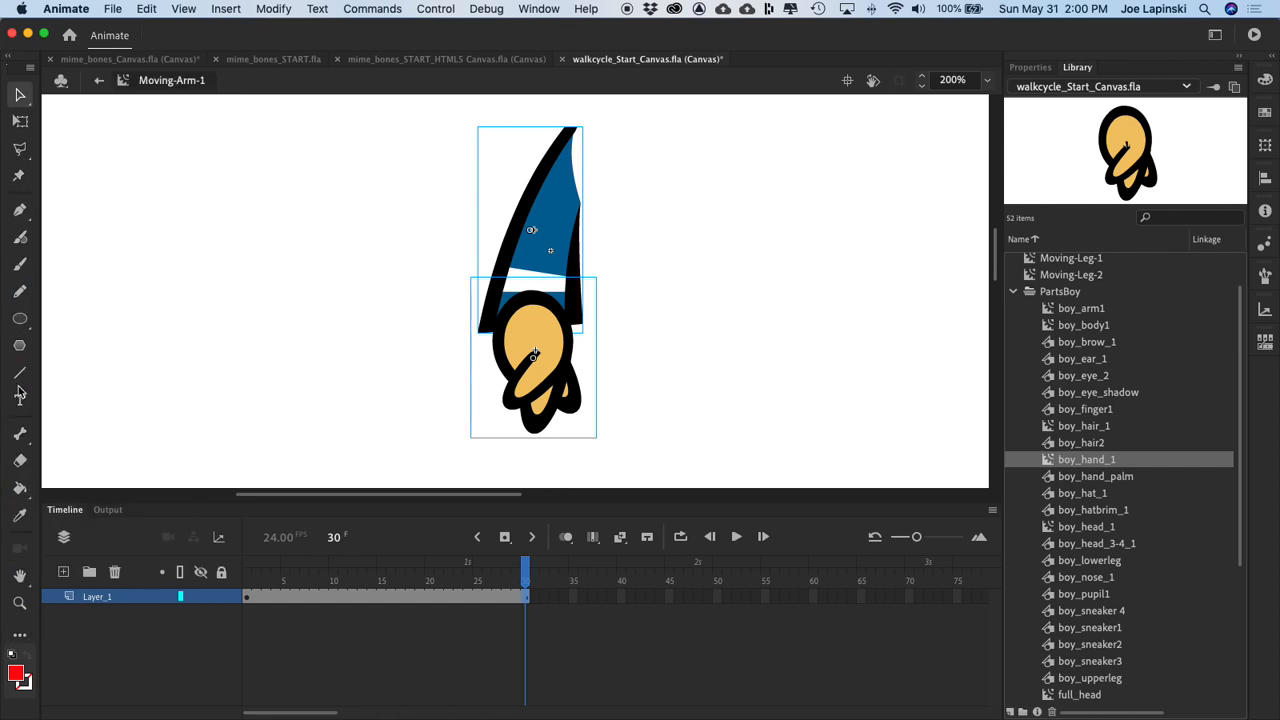
Step: Link the arm to the hand with a bone running from the shoulder down to the wrist
click(19, 433)
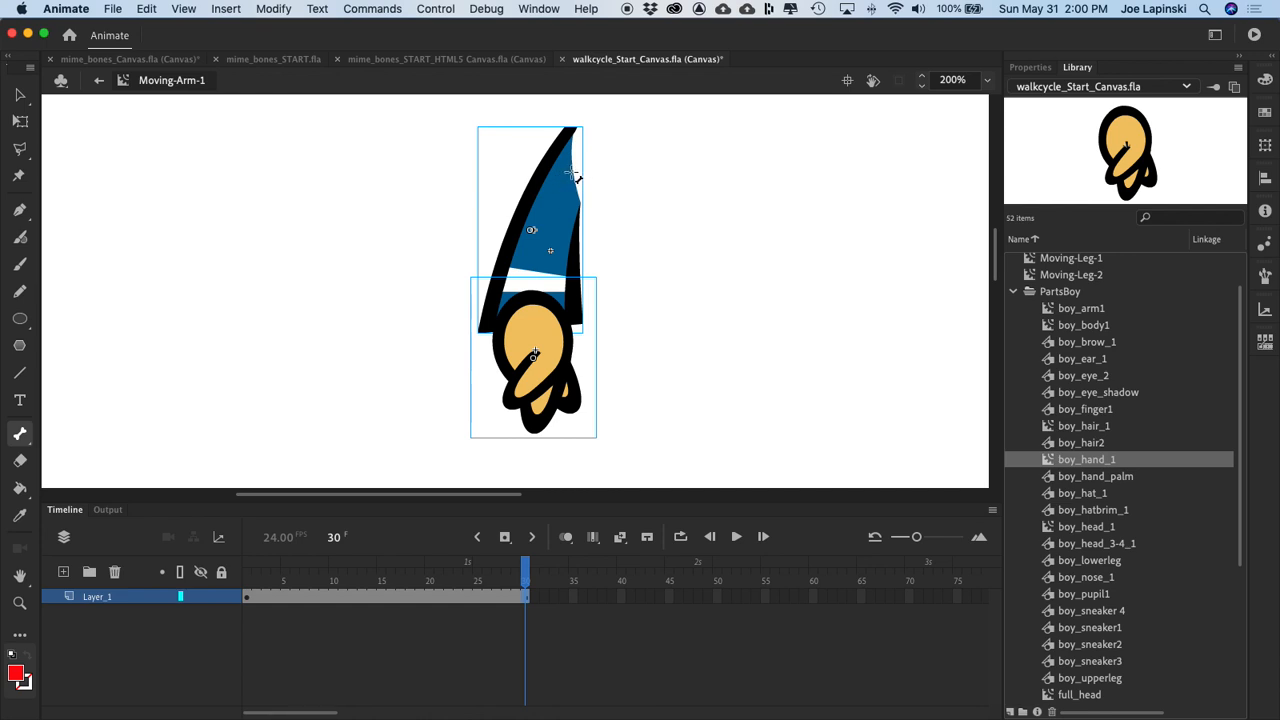
drag(568, 172, 531, 312)
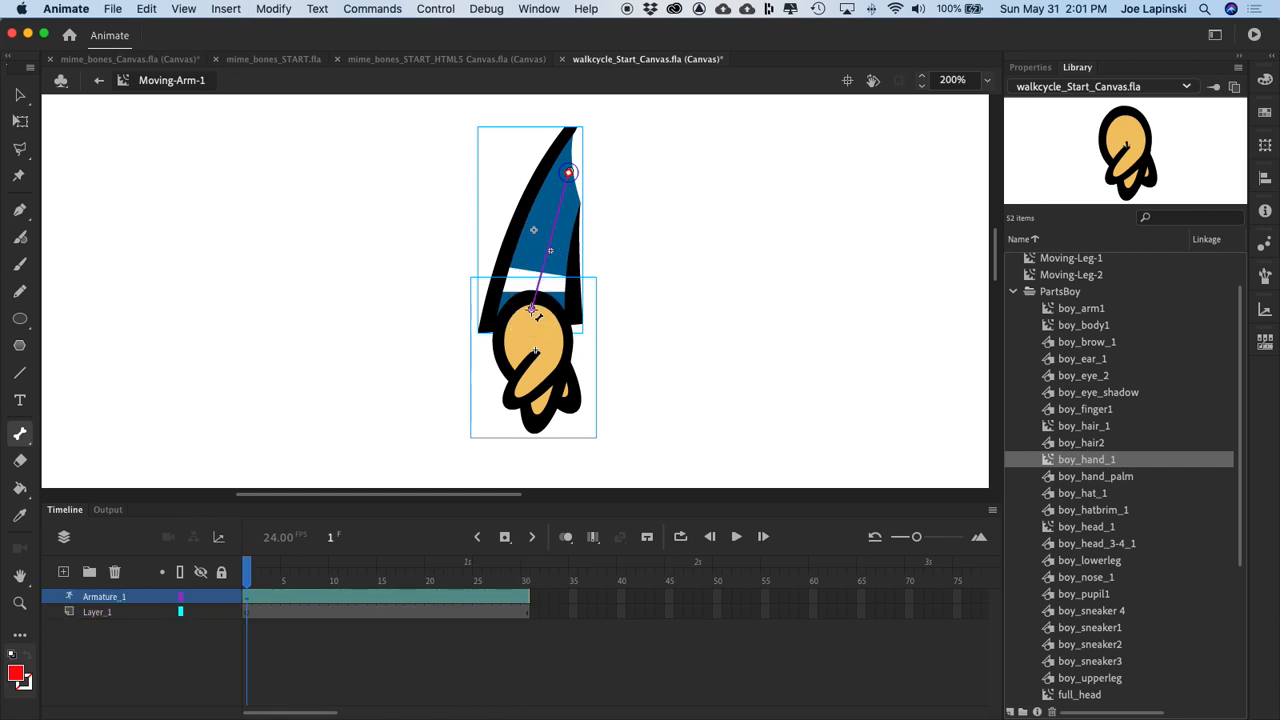
click(22, 97)
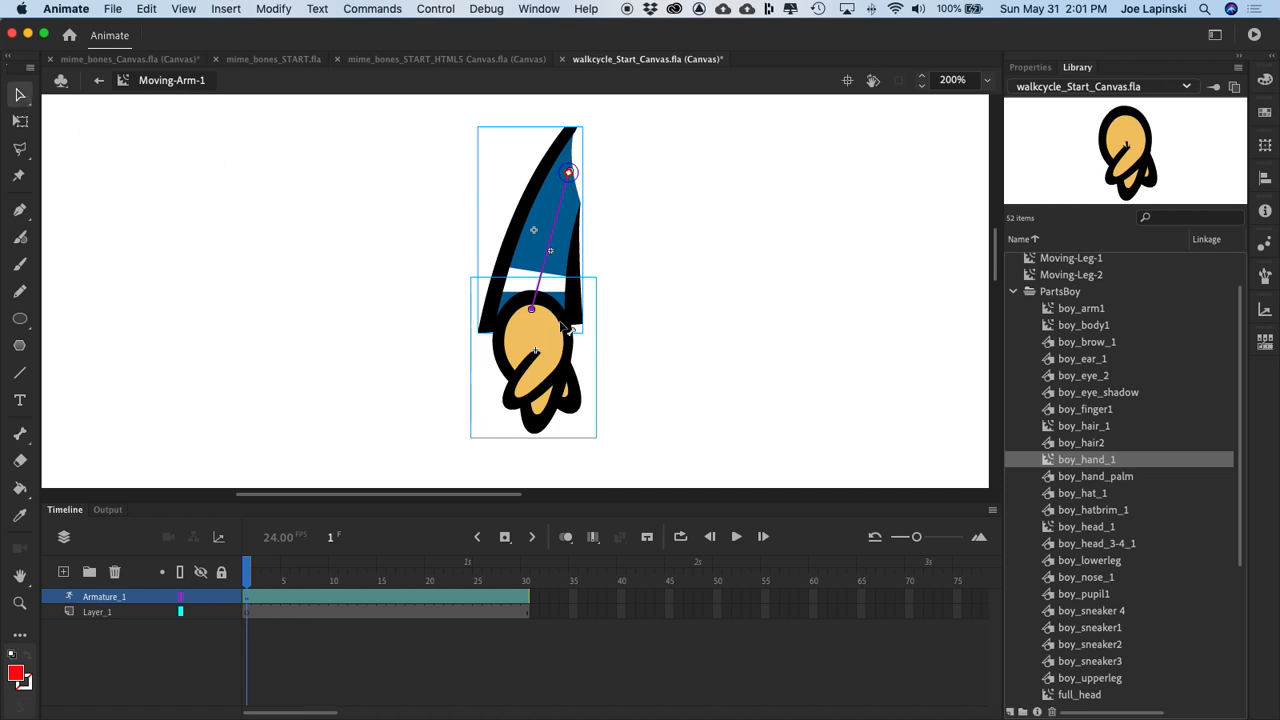
Step: Send the hand to the back so that it sits behind the sleeve
right_click(518, 330)
click(386, 326)
click(374, 347)
click(549, 343)
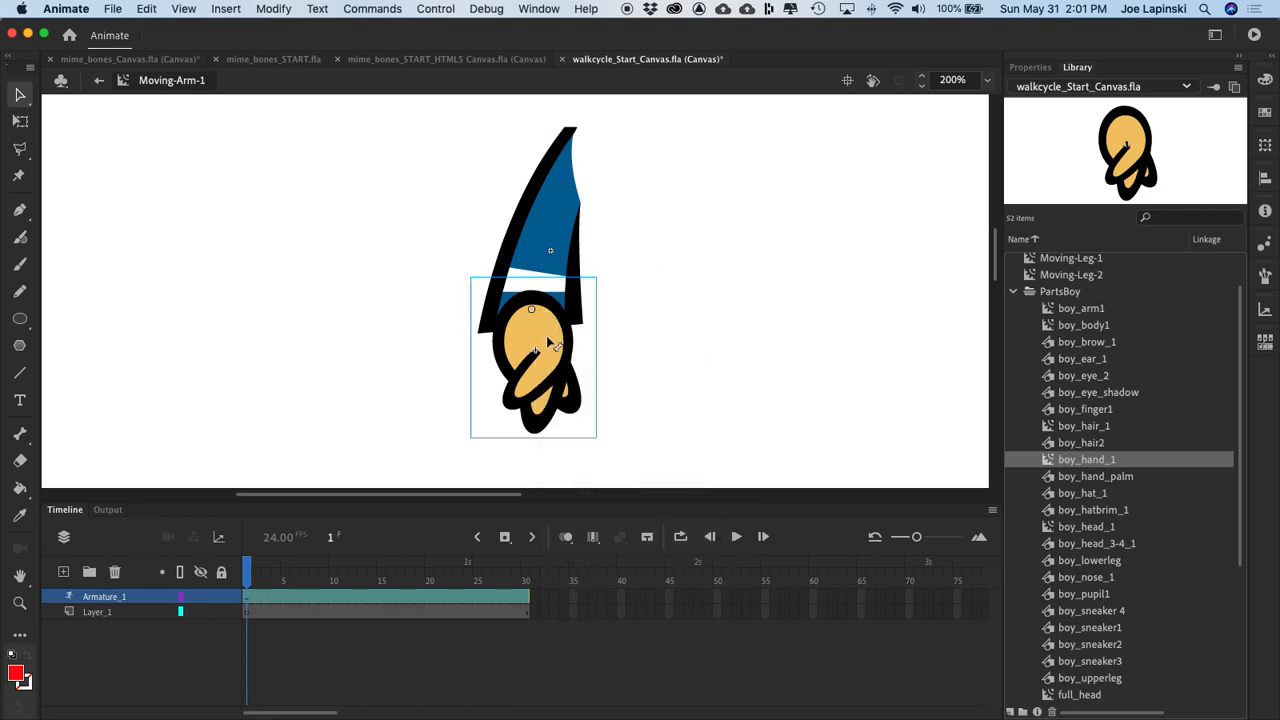
right_click(549, 343)
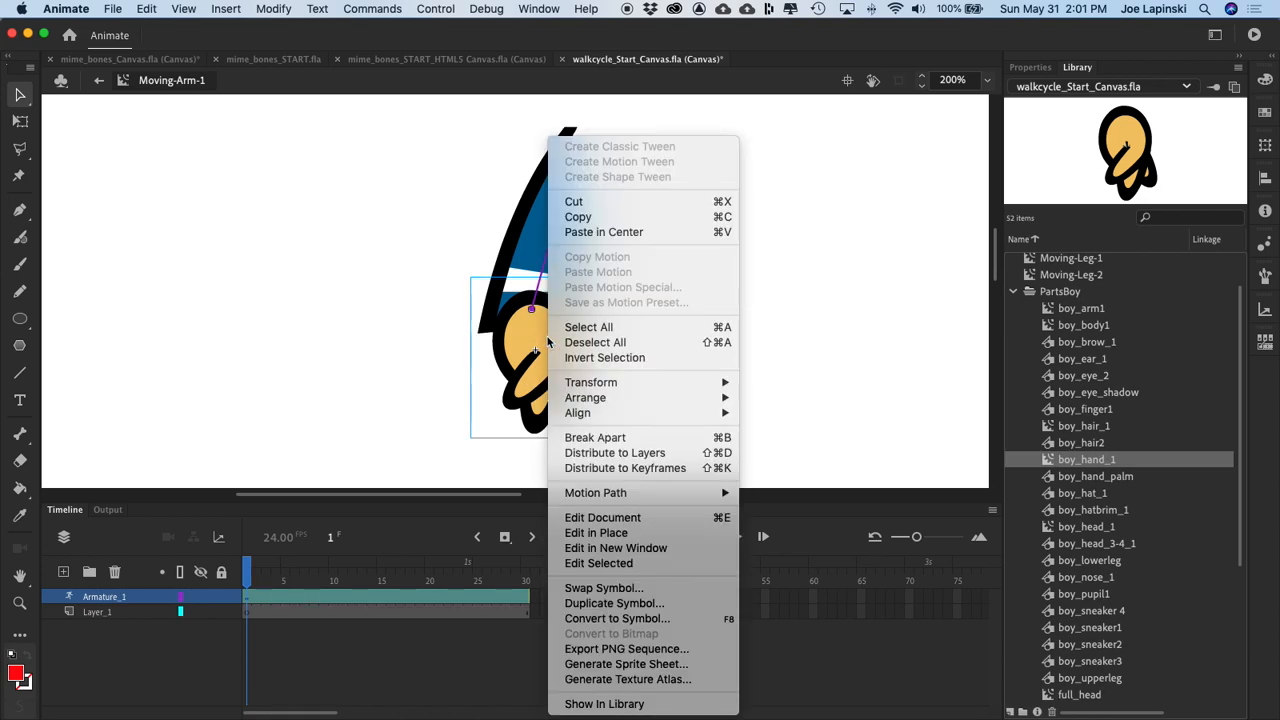
mouse_move(668, 408)
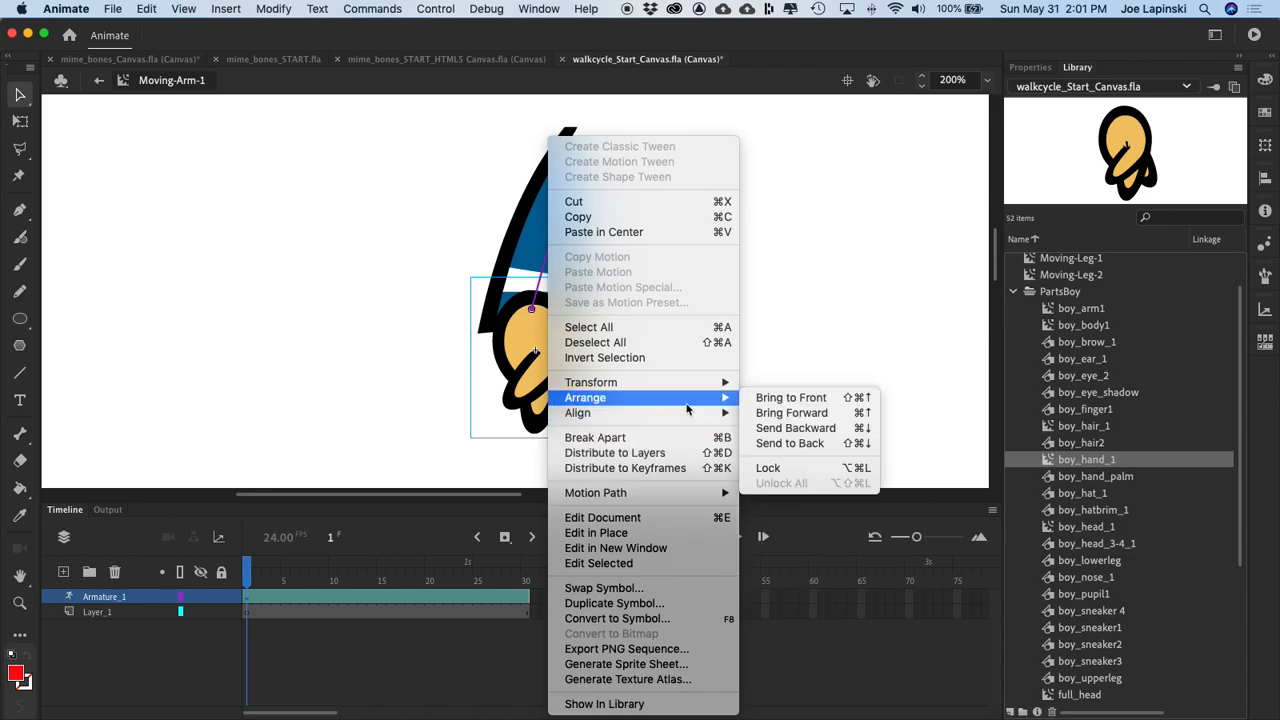
click(825, 443)
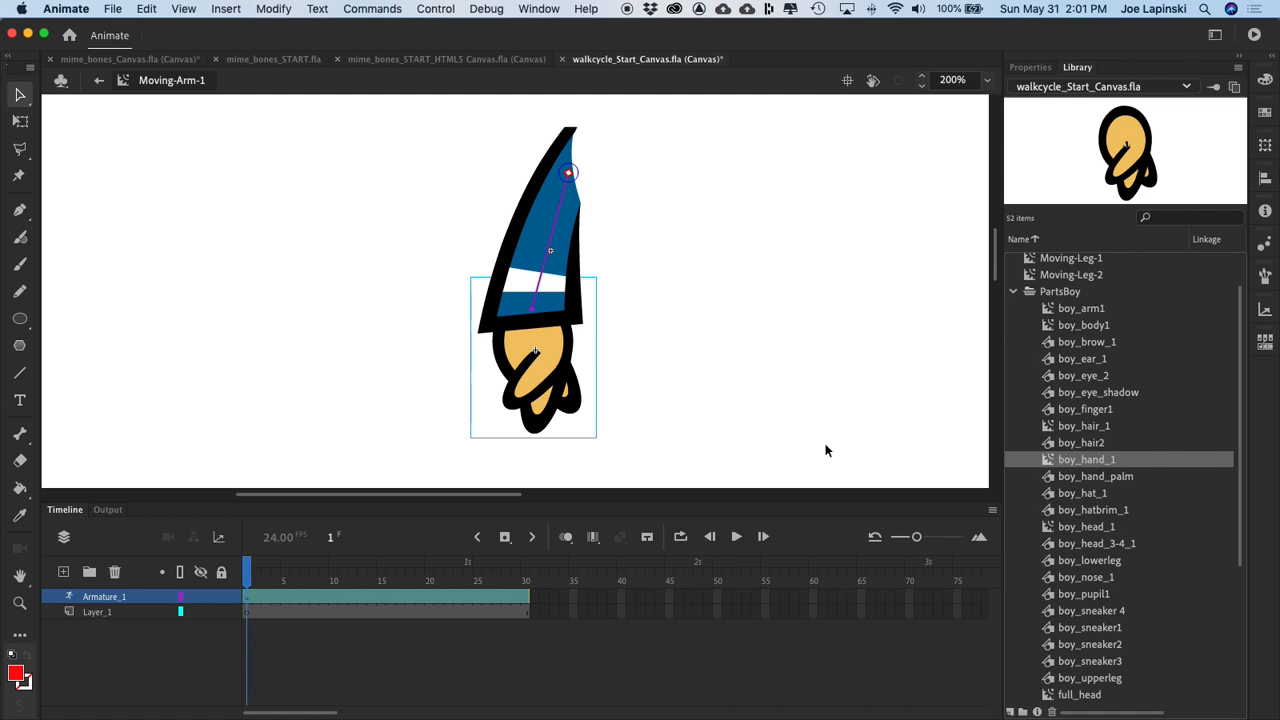
Step: Inspect the properties of the bone that joins the arm and the hand
click(706, 349)
click(540, 347)
click(578, 180)
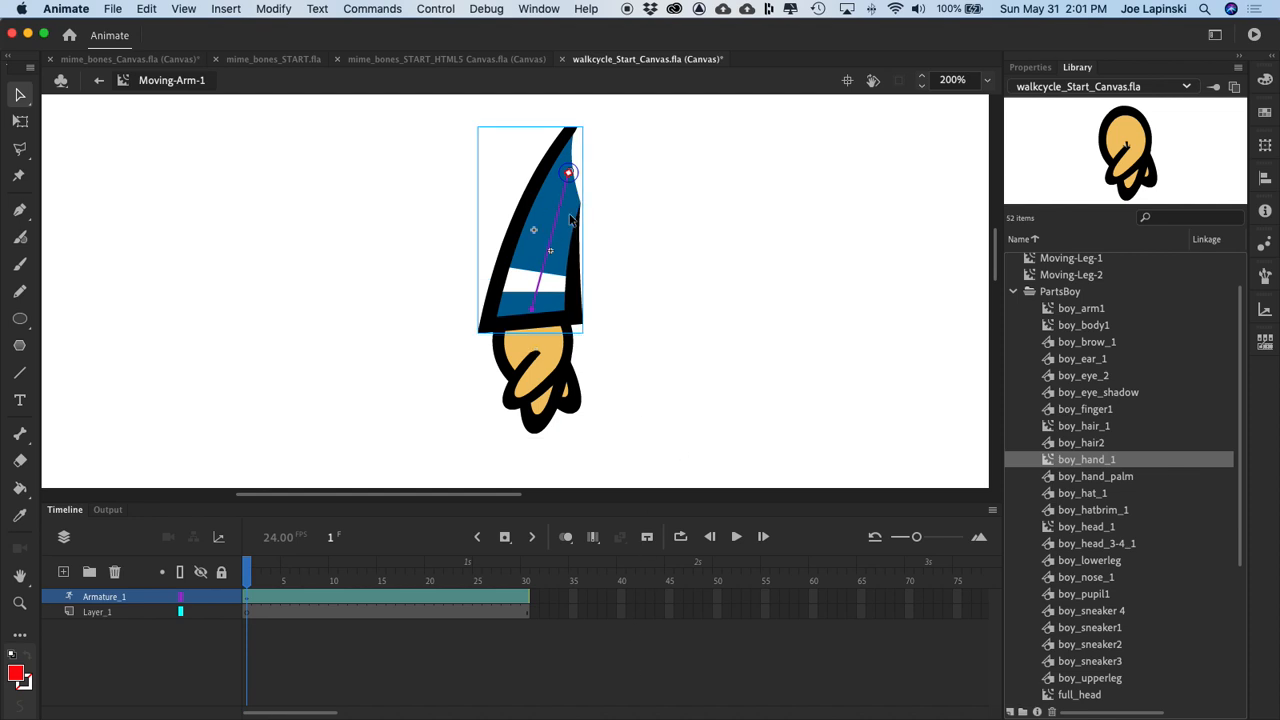
click(564, 188)
click(1030, 67)
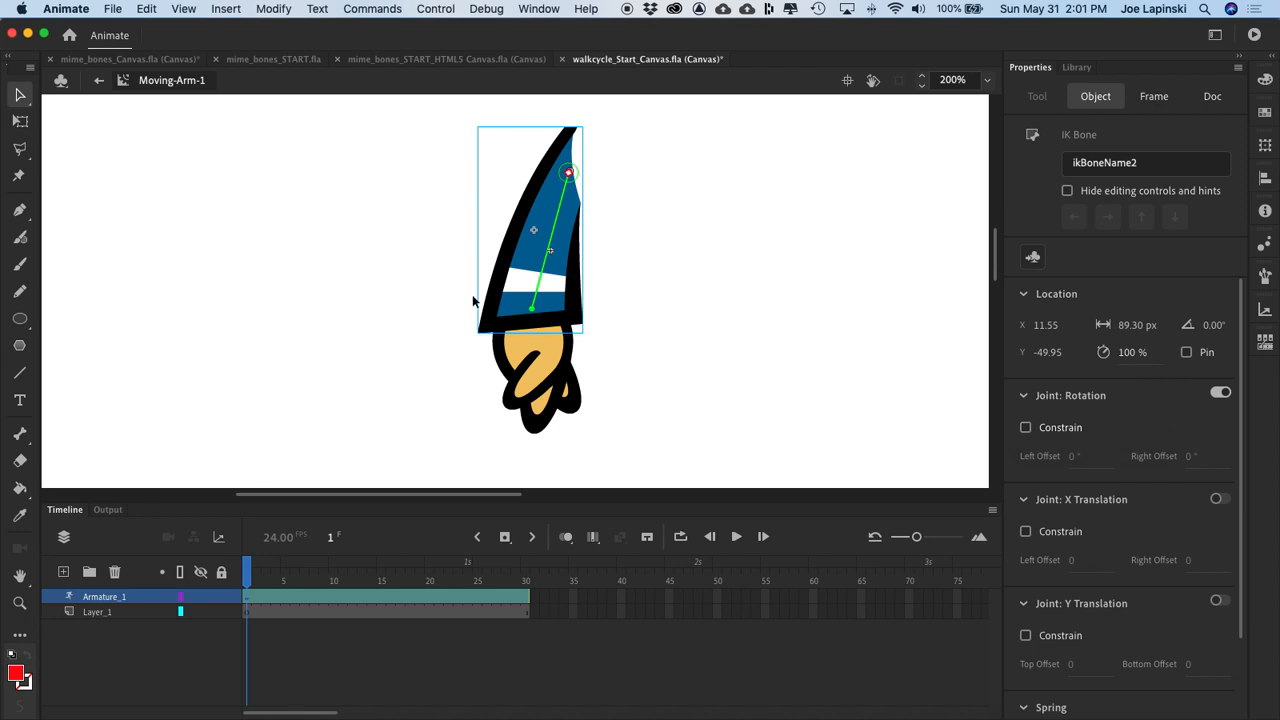
click(426, 397)
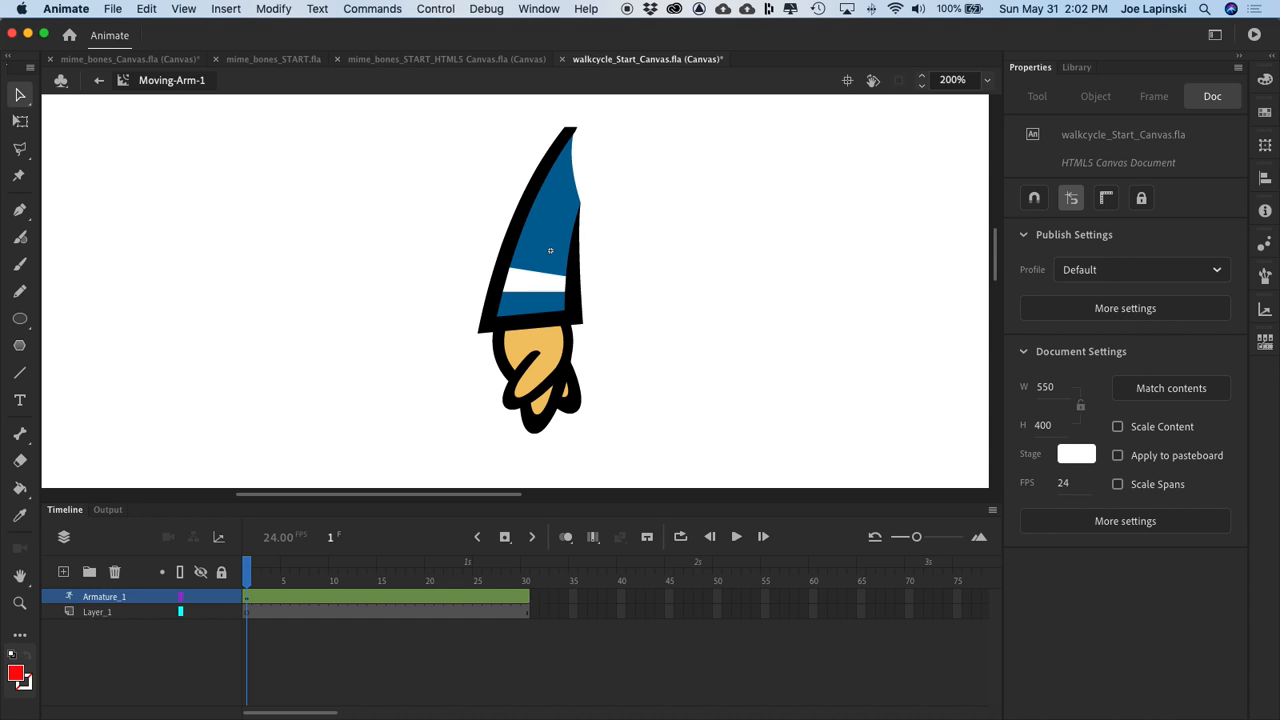
Step: Check that Layer_1 holds no artwork by toggling its visibility, and delete the layer
click(128, 613)
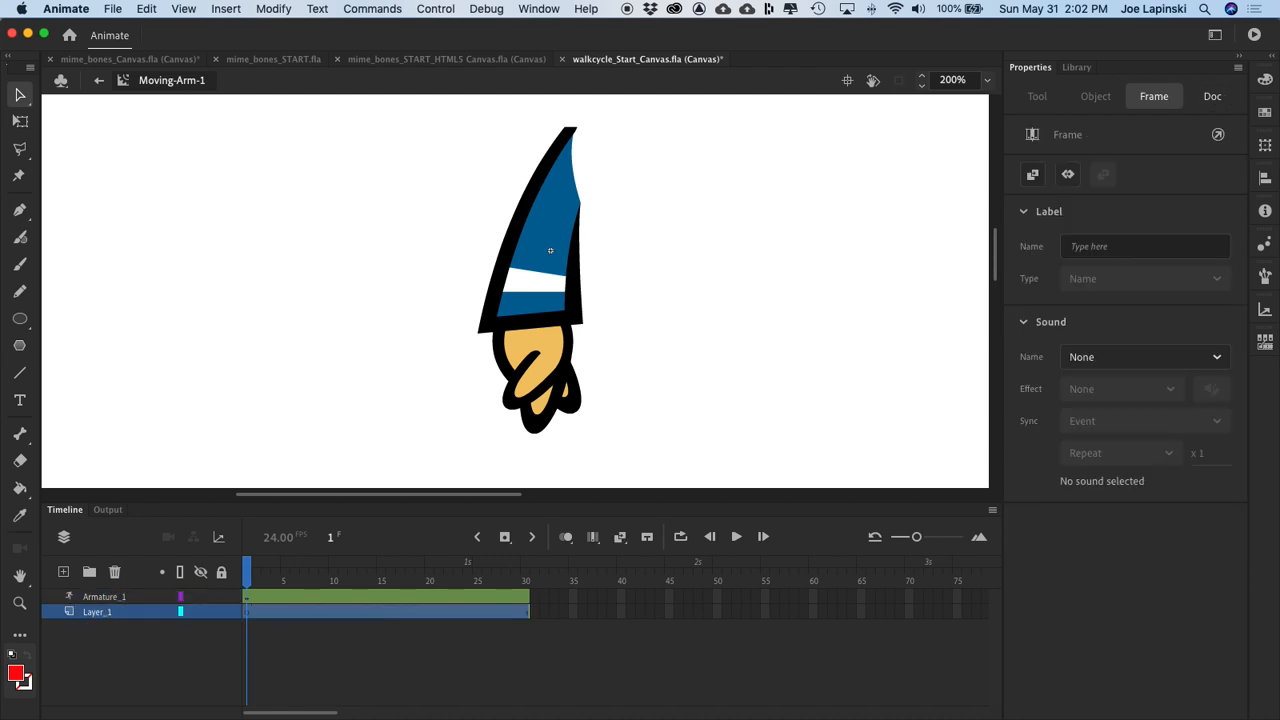
click(199, 610)
click(199, 610)
click(114, 573)
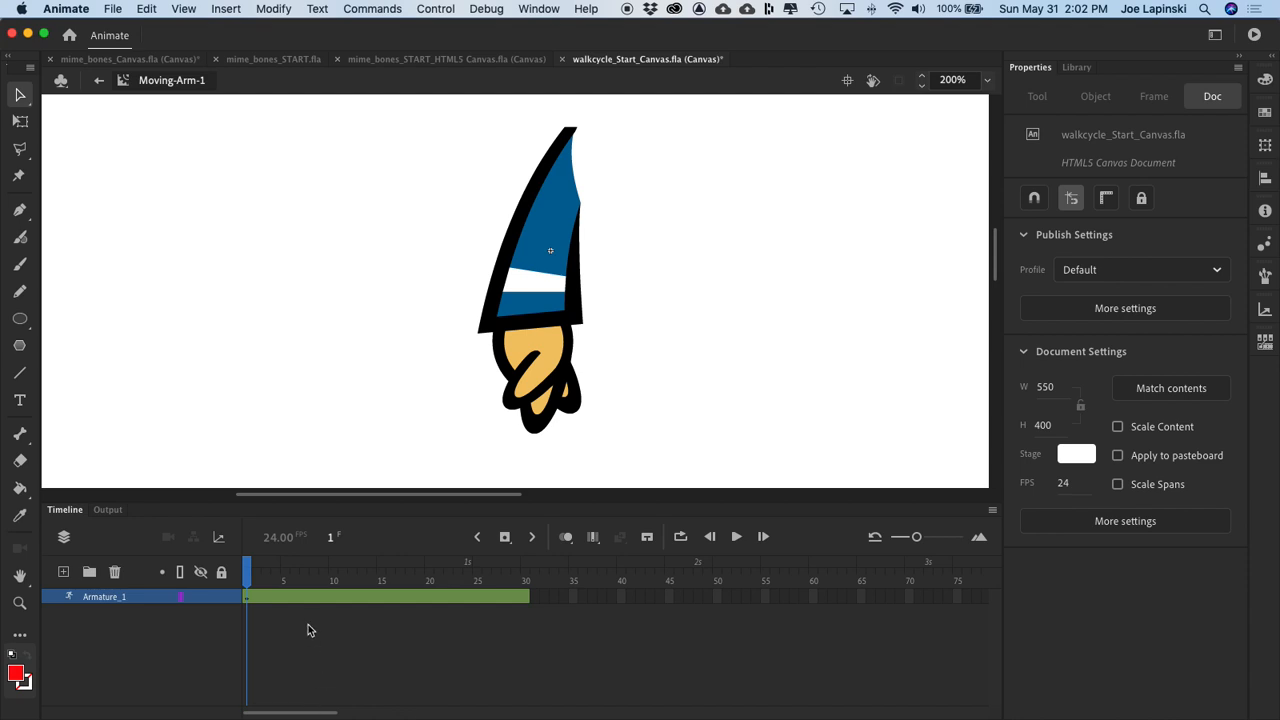
Step: Pose the armature with the arm swung up to the left at frame 8 and hanging down at frame 15
drag(250, 572, 316, 573)
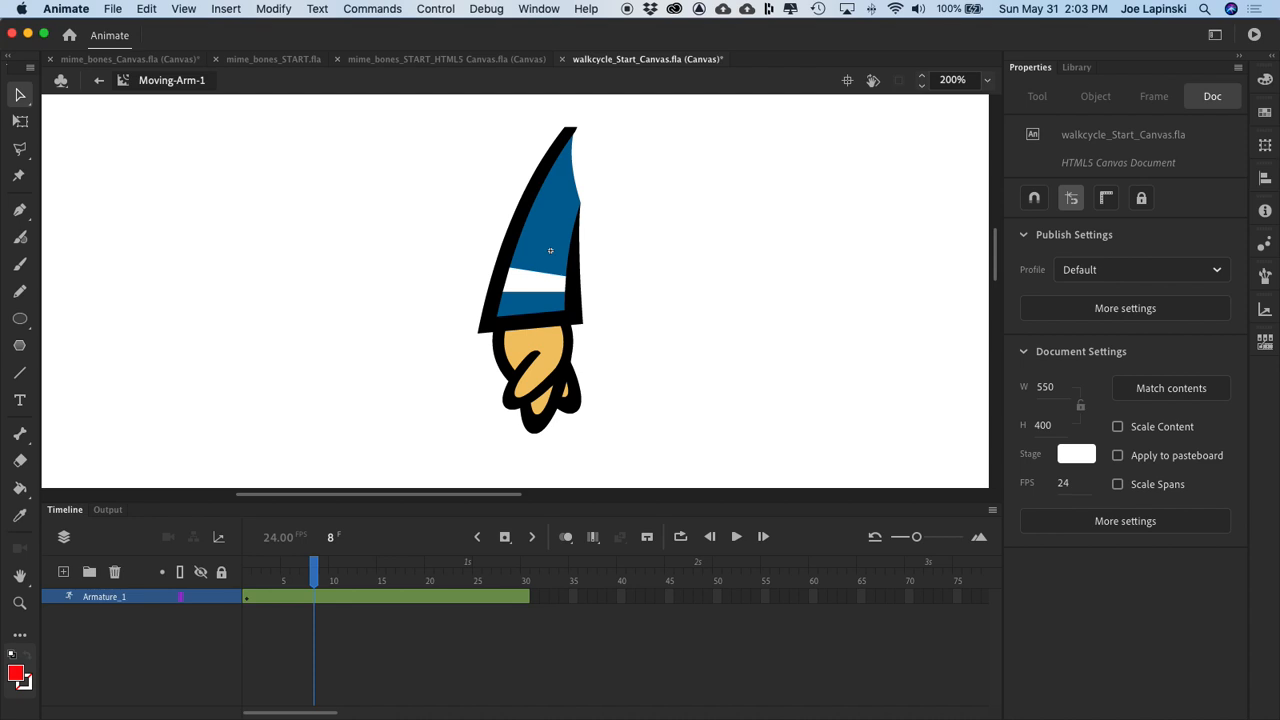
drag(550, 405, 382, 258)
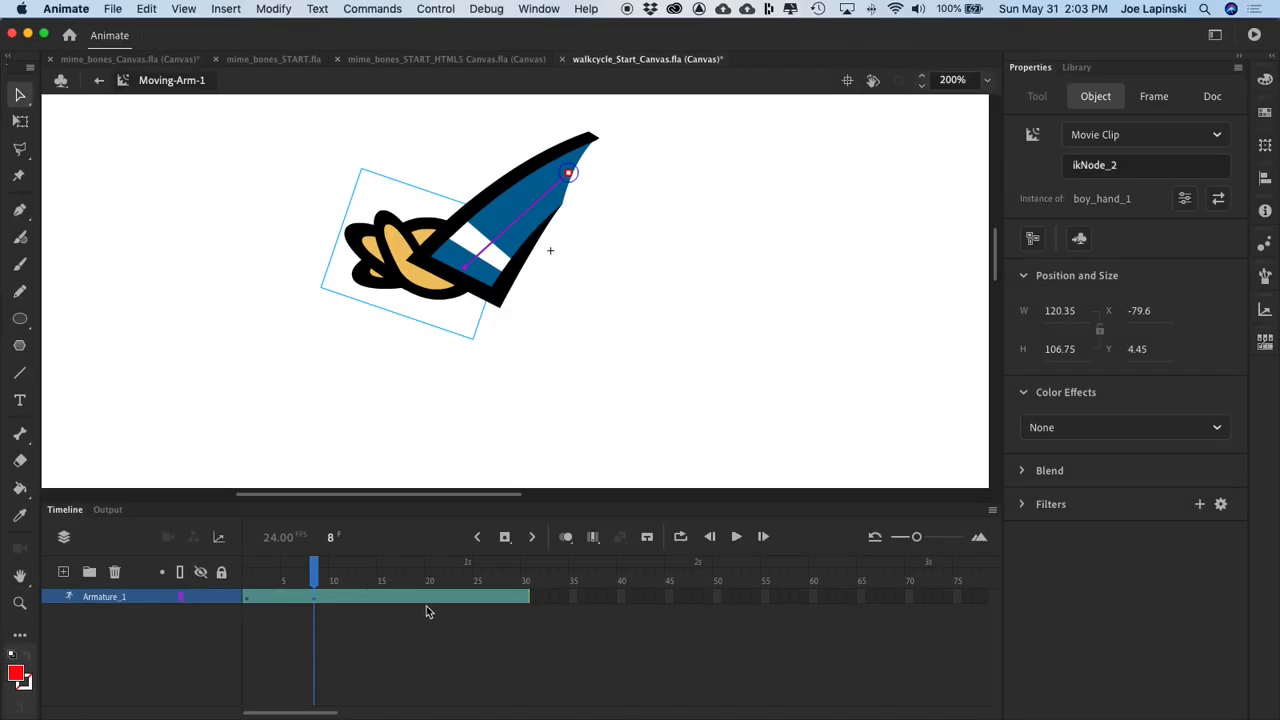
drag(314, 572, 381, 572)
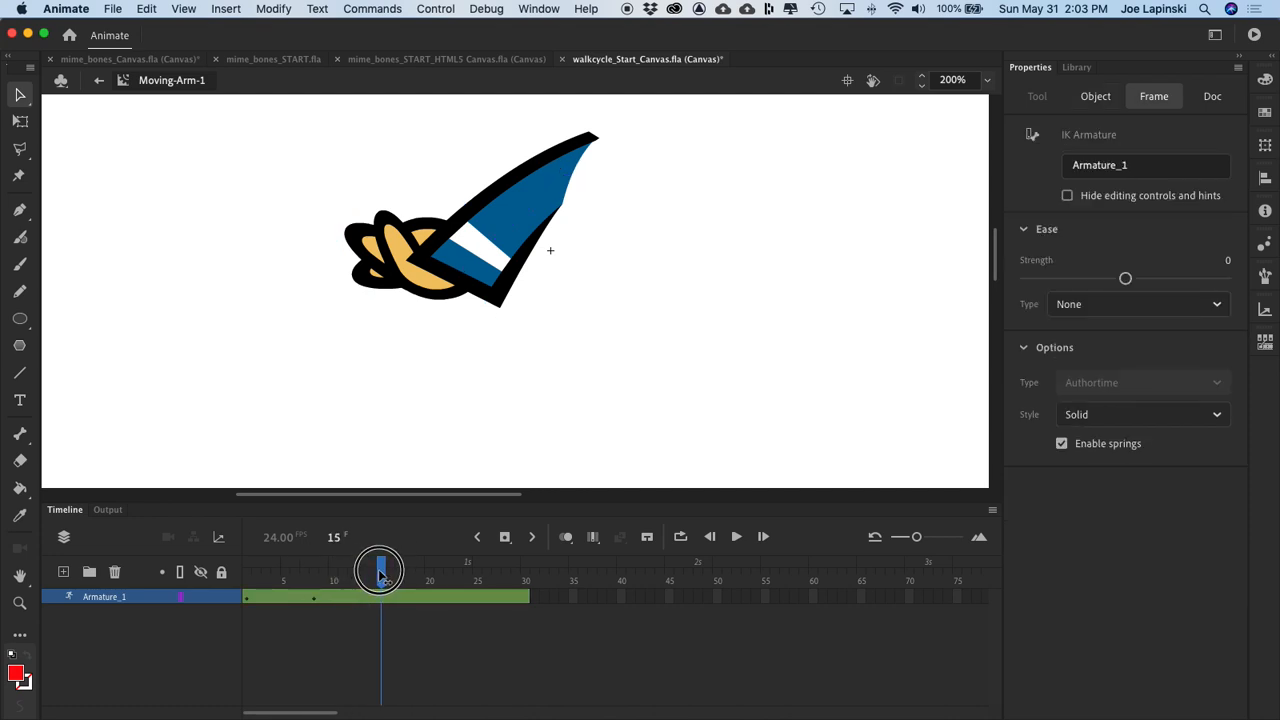
click(380, 393)
drag(391, 251, 552, 440)
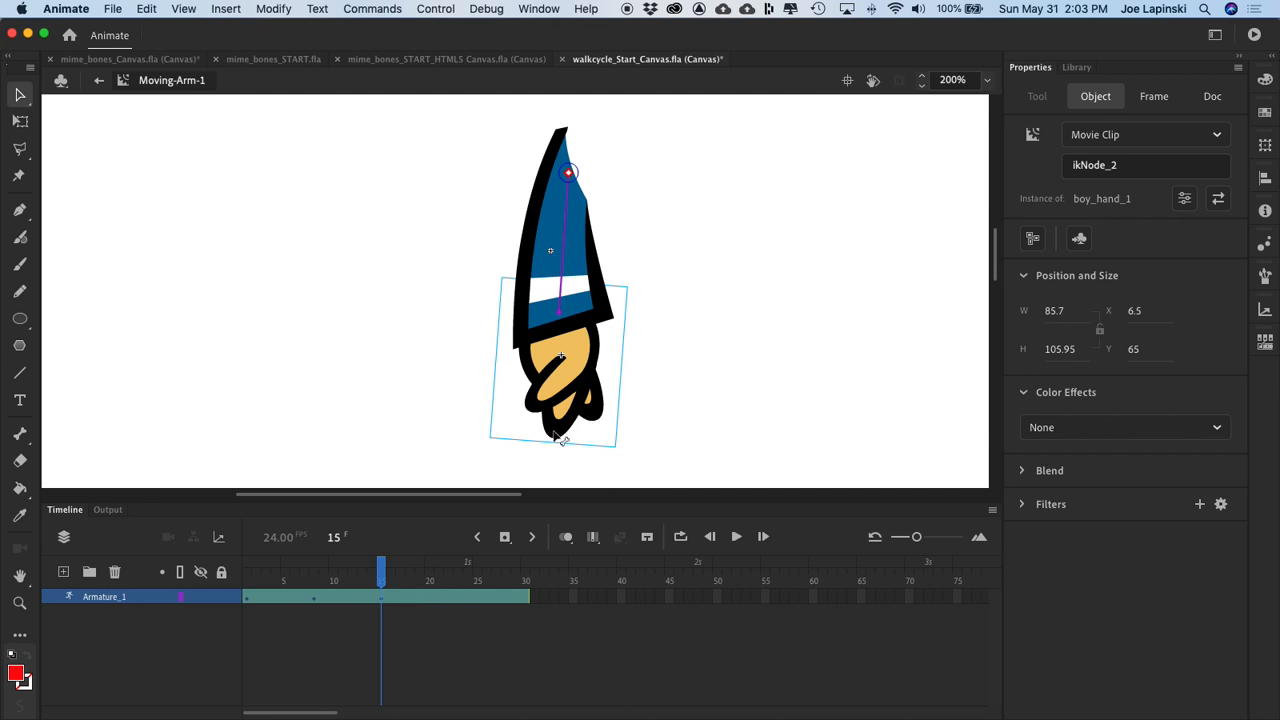
Step: Pose the armature with the arm swung up to the right at frame 22 and hanging down at frame 30
click(394, 579)
drag(396, 576, 455, 572)
drag(565, 392, 748, 225)
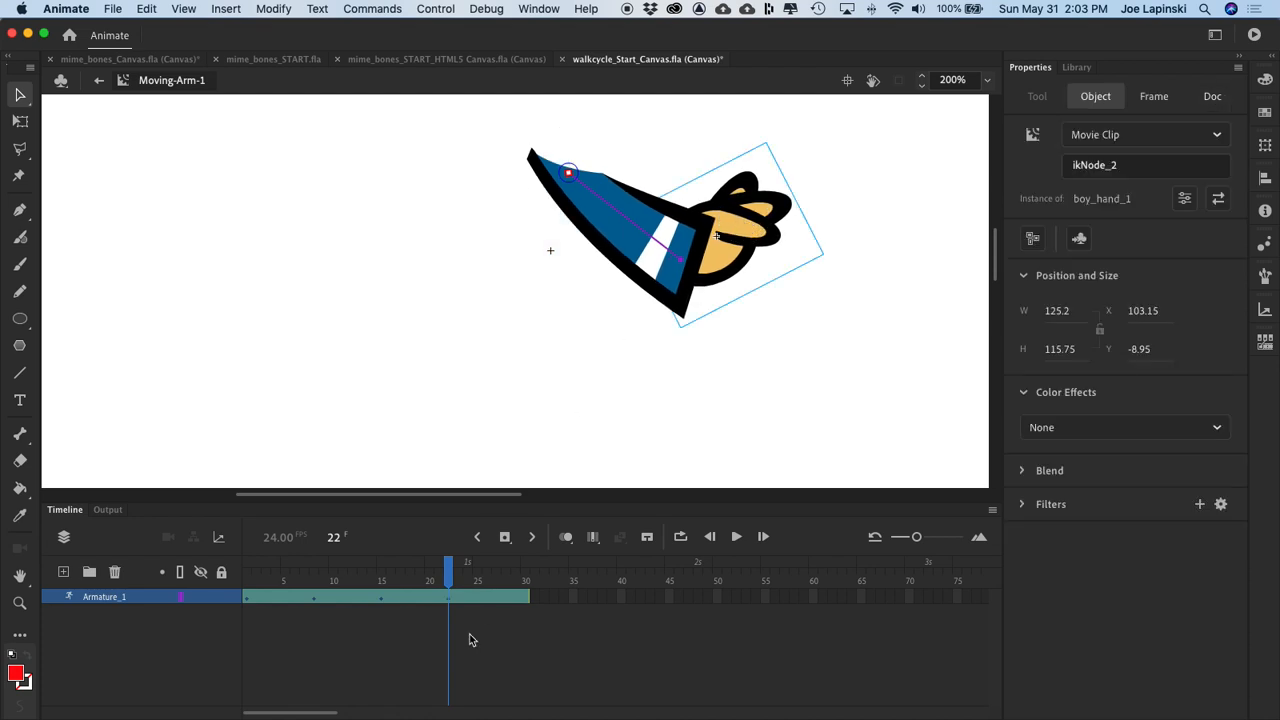
click(452, 567)
drag(452, 567, 526, 566)
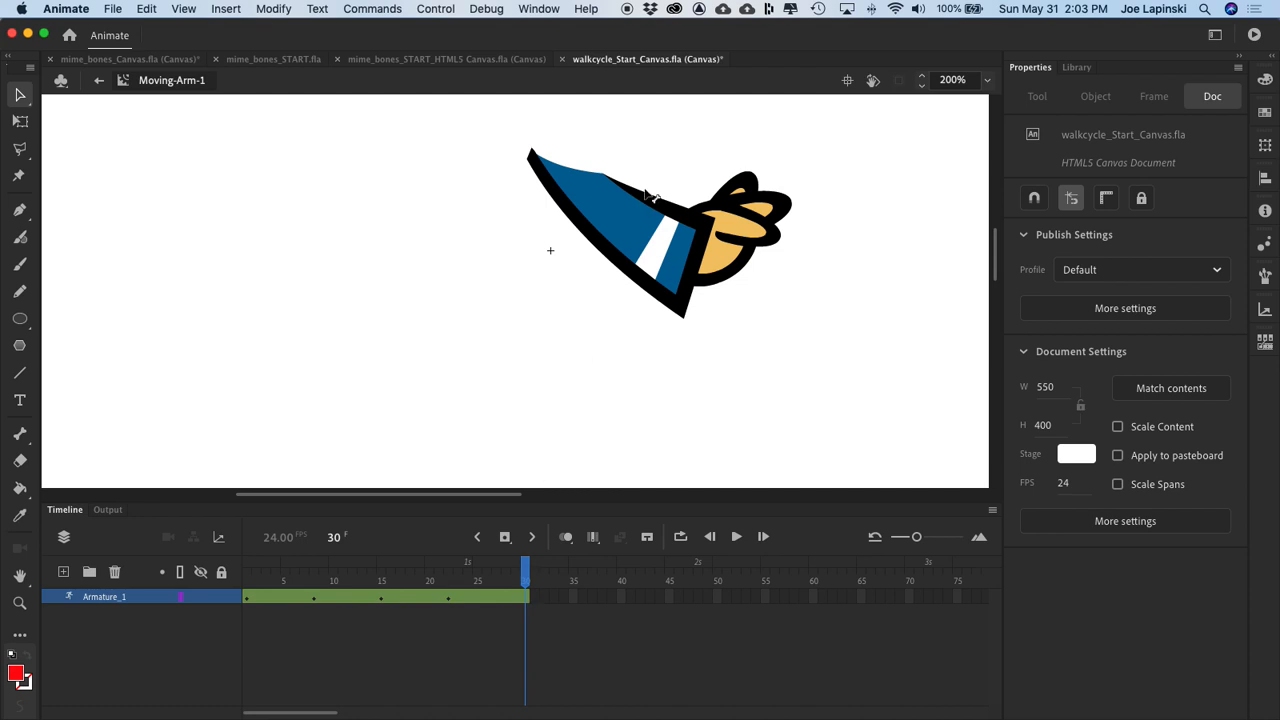
click(750, 232)
drag(750, 232, 558, 463)
Step: Play the arm swing in the timeline several times to check the motion
key(Return)
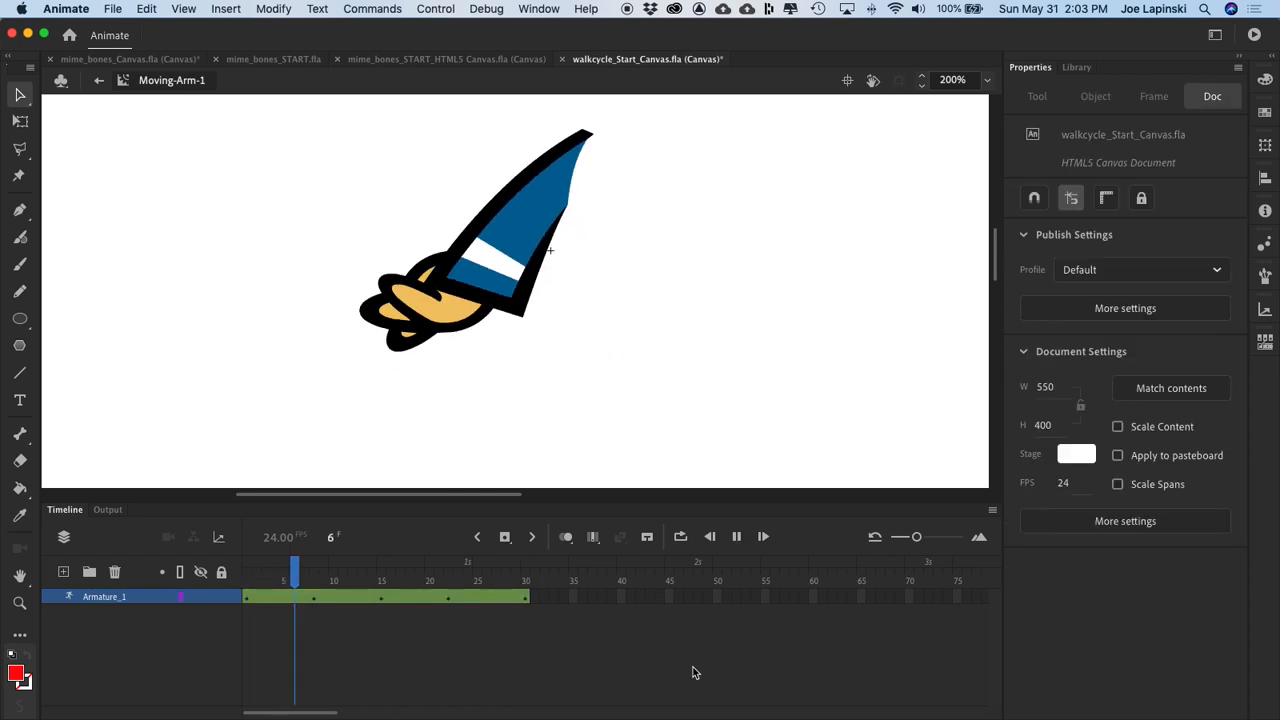
key(Return)
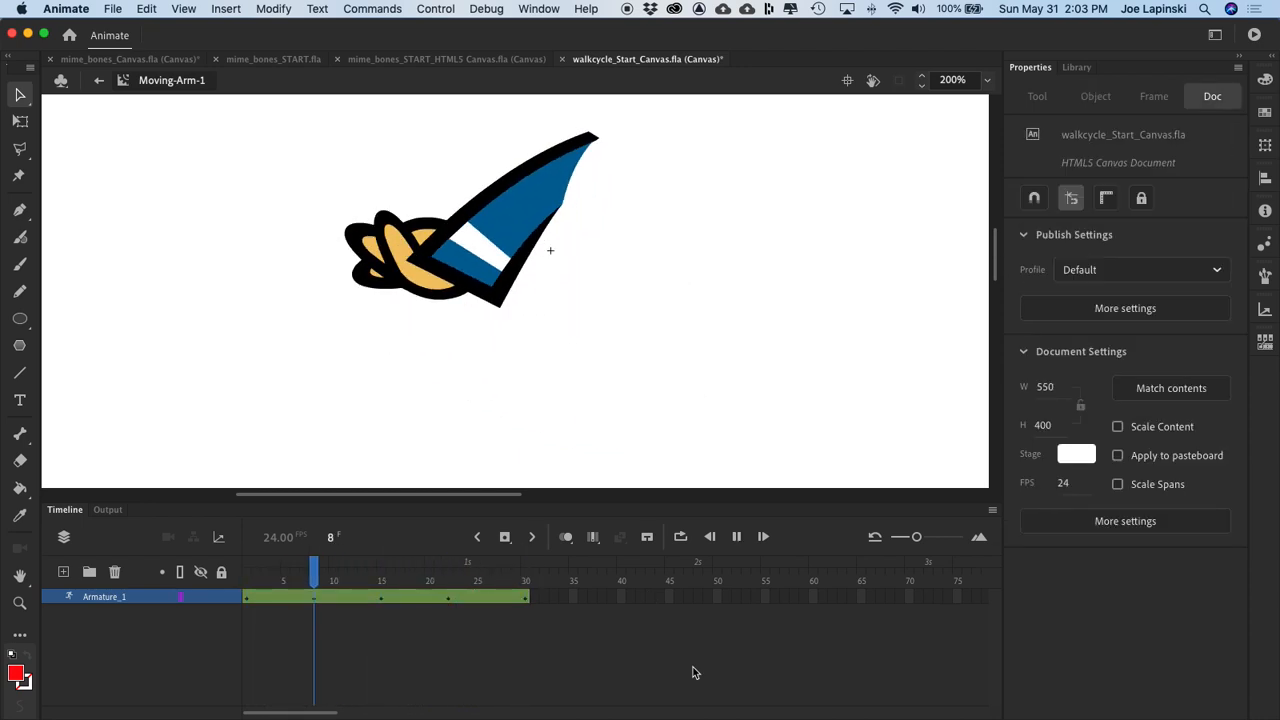
key(Return)
key(Return)
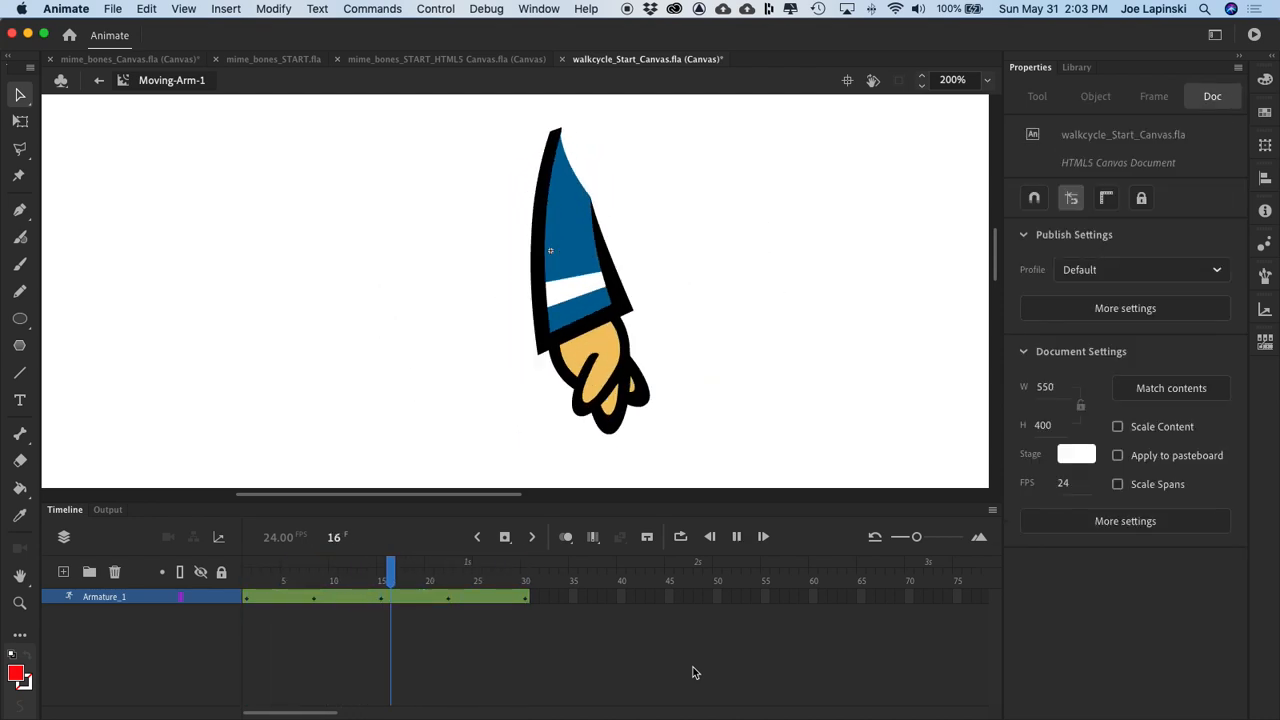
key(Return)
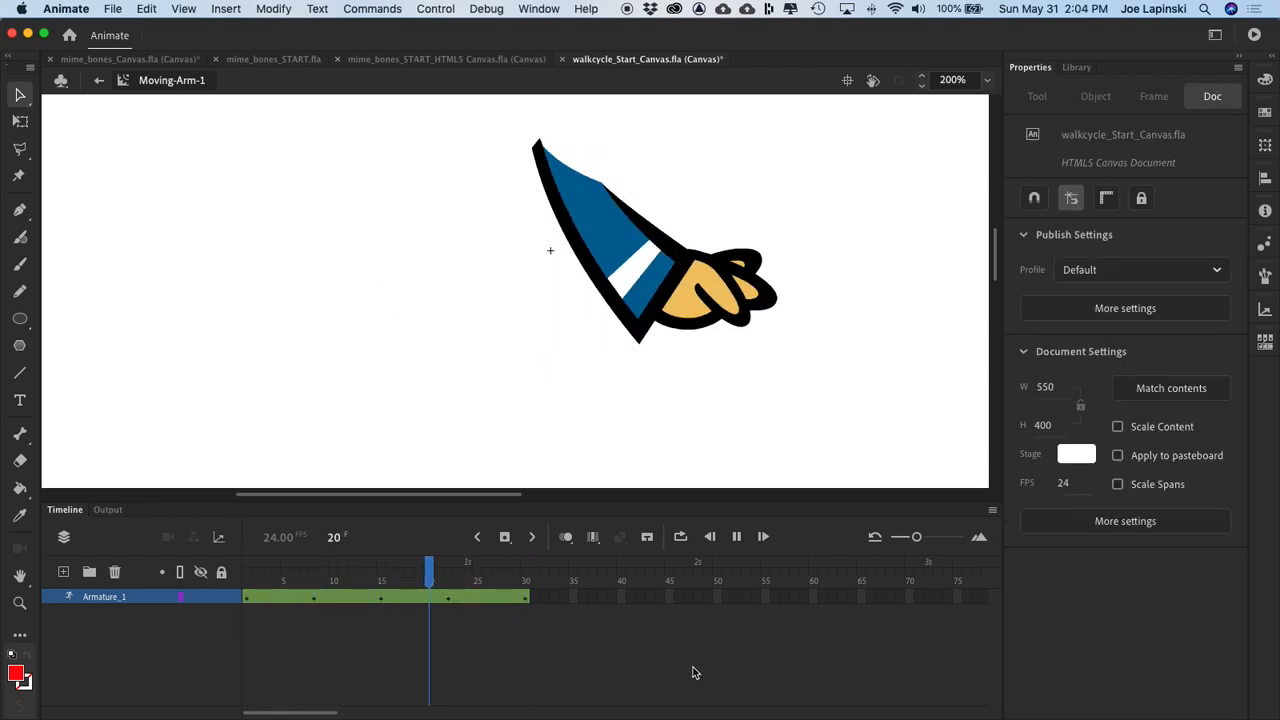
key(Return)
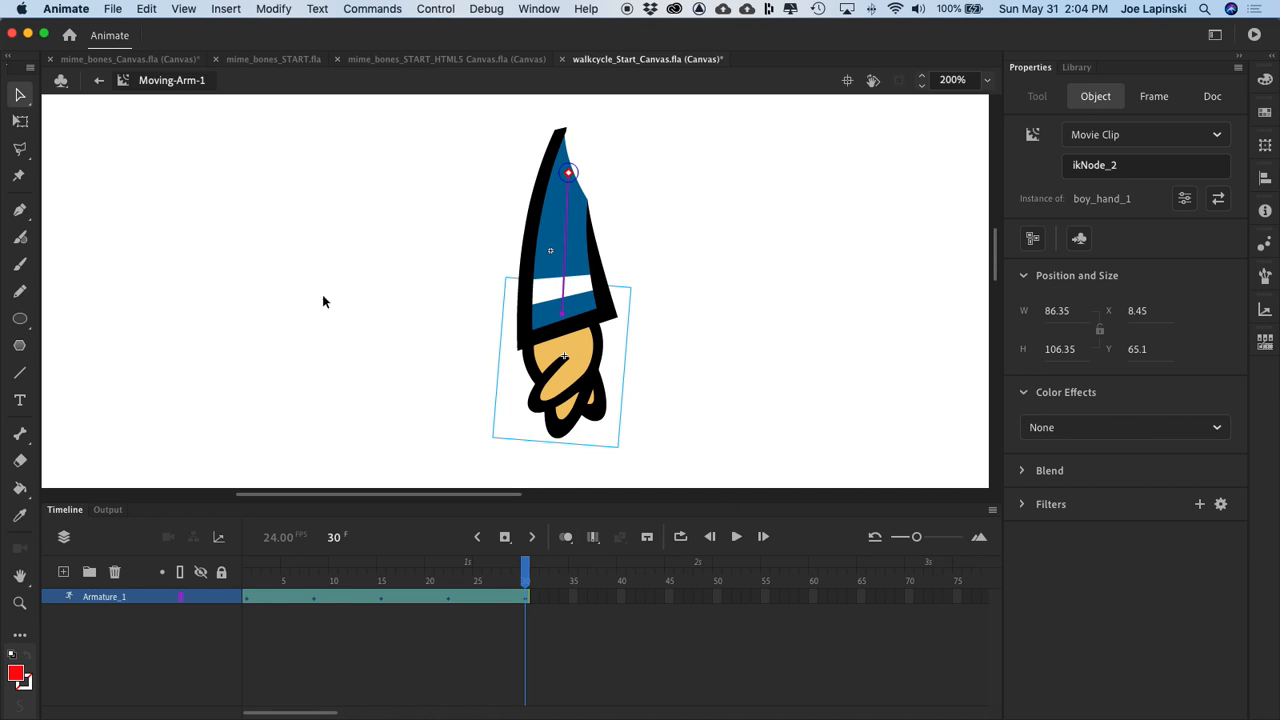
Step: Duplicate the Moving-Arm-1 symbol in the library as a movie clip named Moving-Arm-2
click(1077, 67)
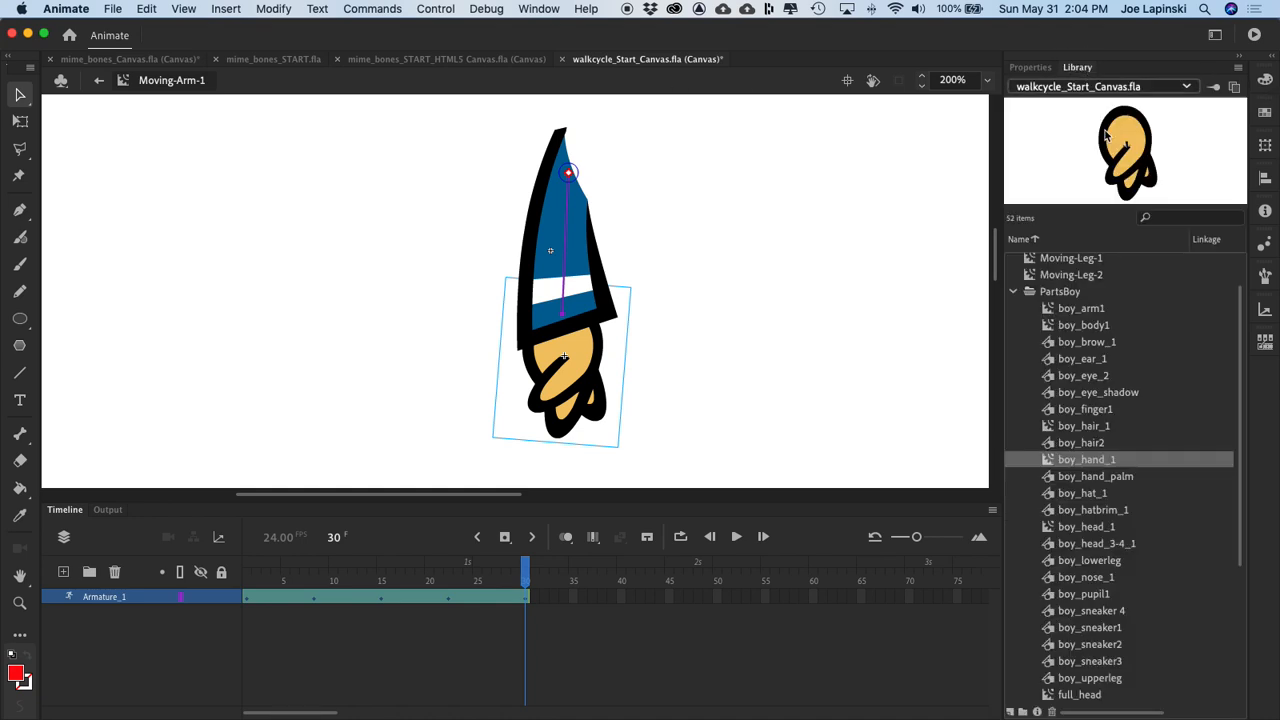
click(1014, 290)
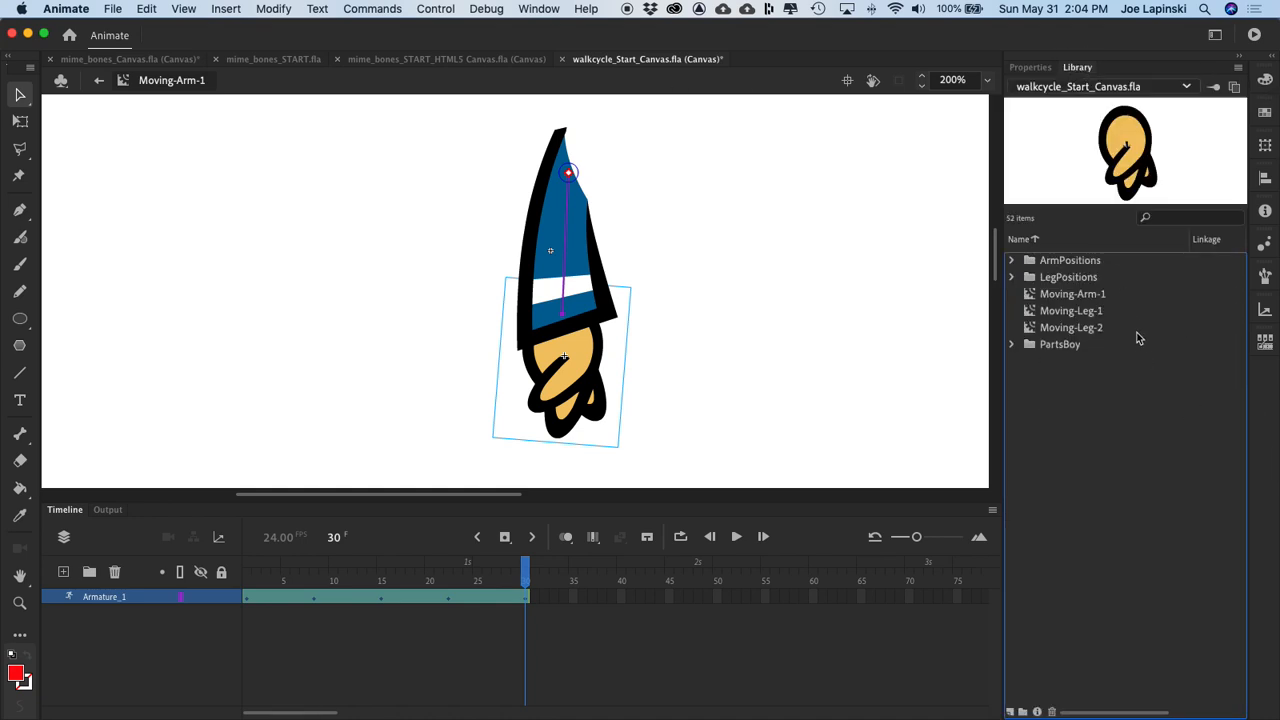
right_click(1070, 300)
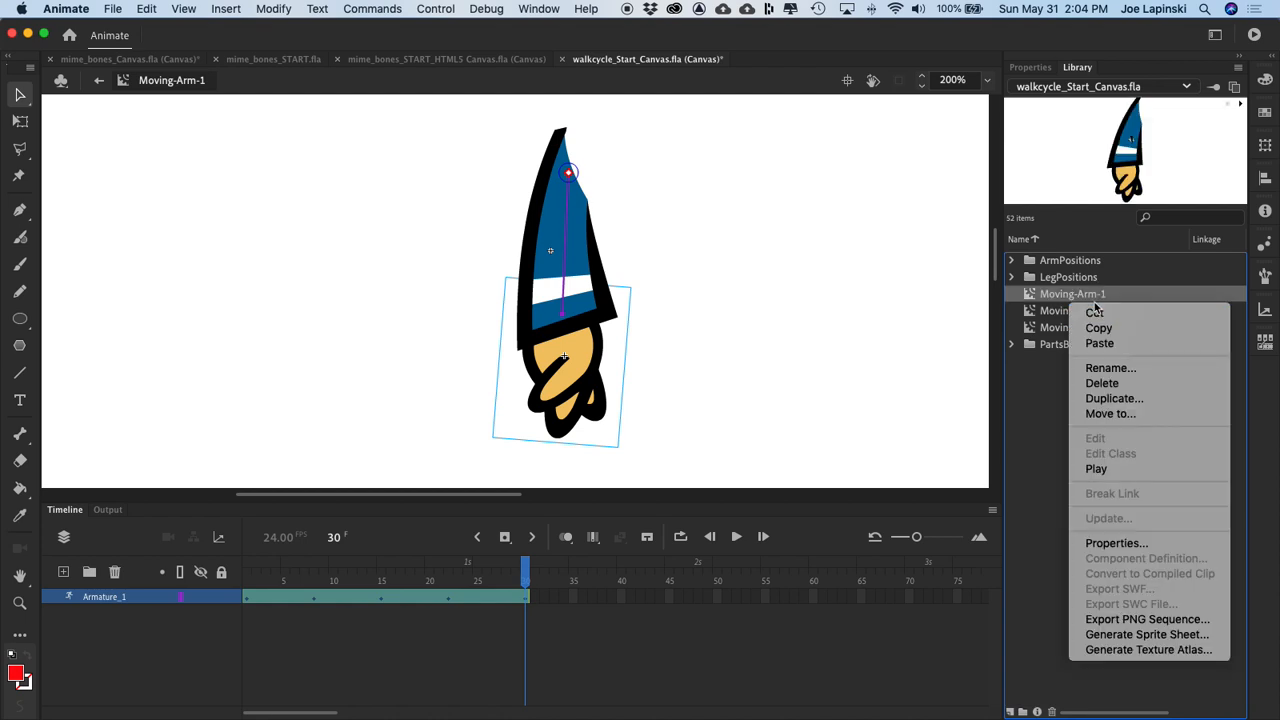
click(1120, 399)
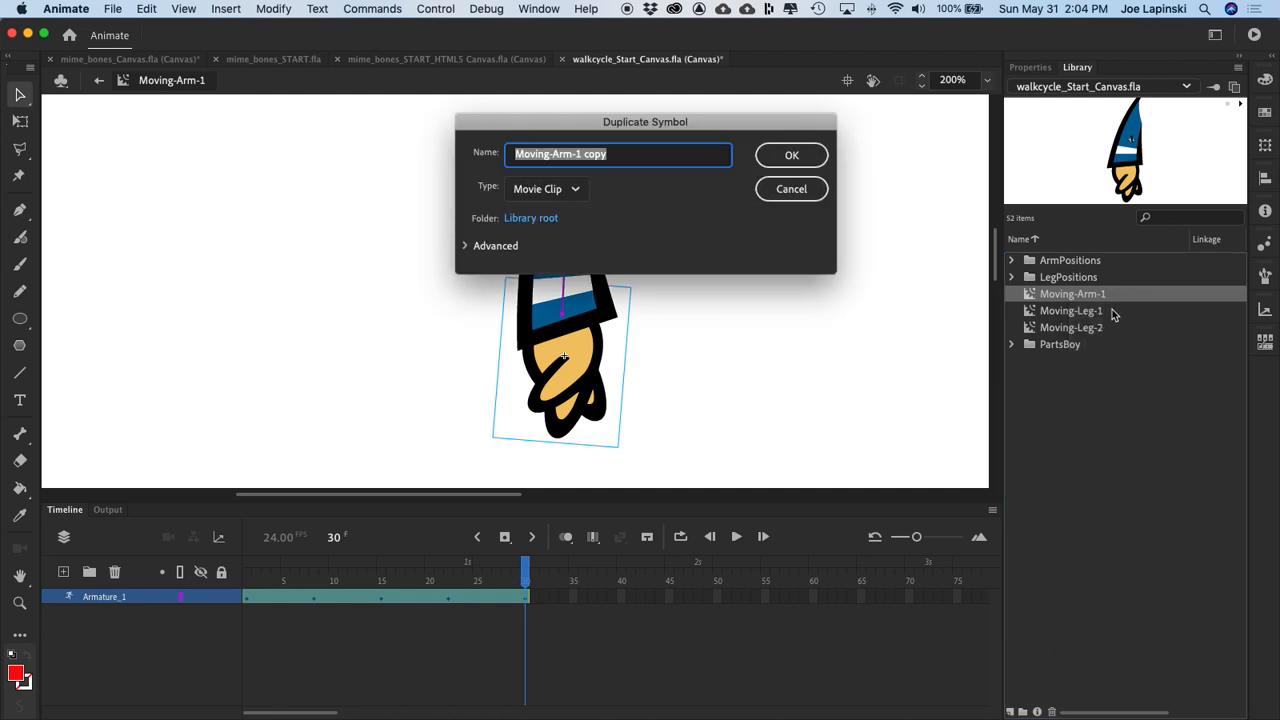
key(Right)
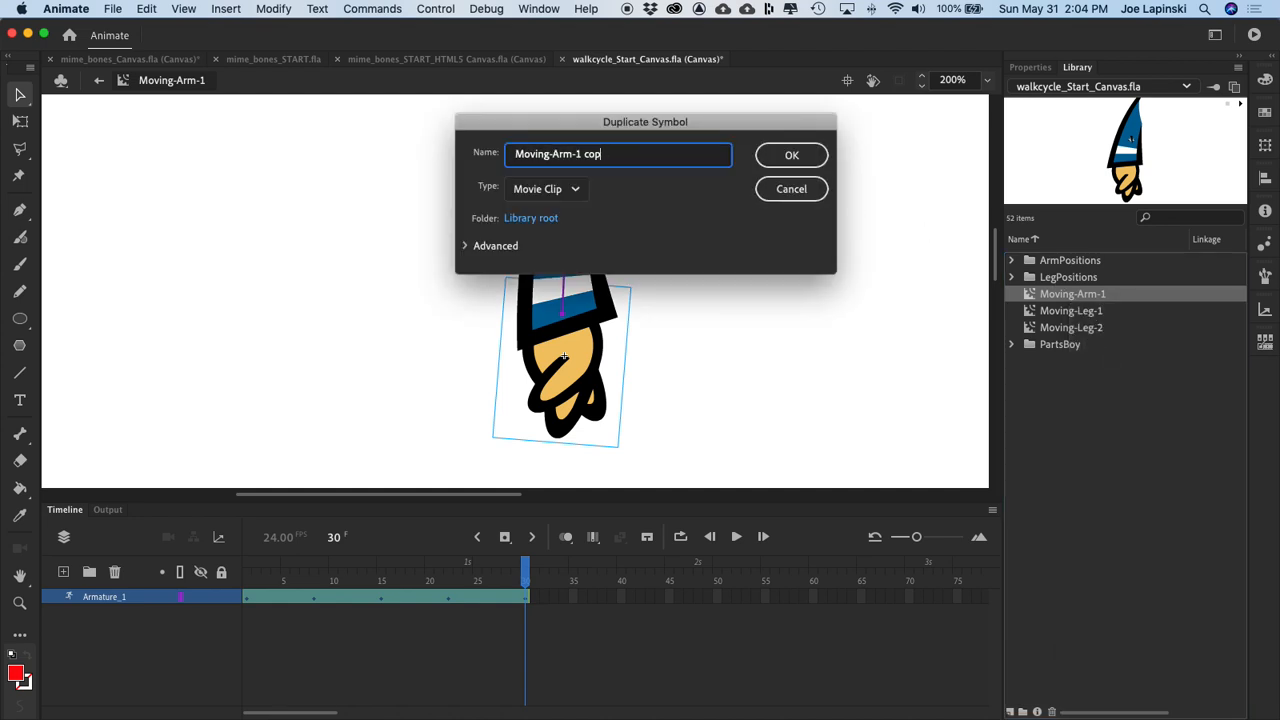
key(BackSpace)
text(2)
key(Return)
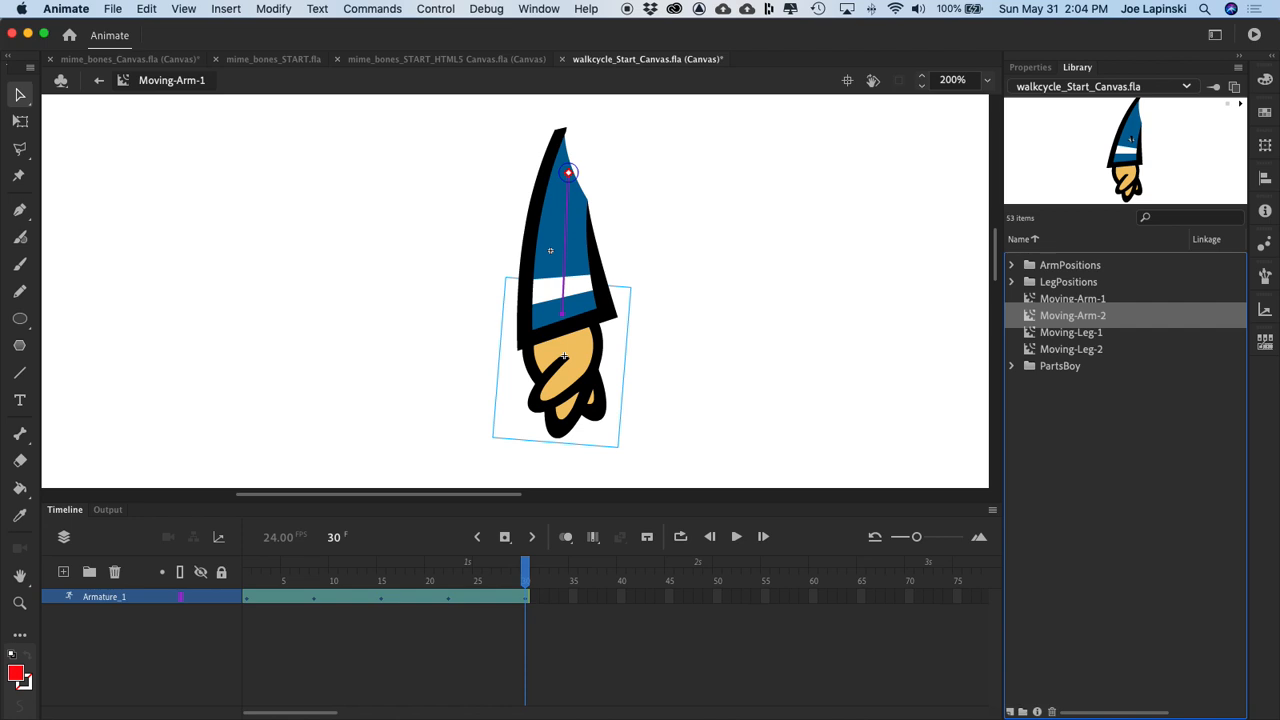
Step: Open Moving-Arm-2, reverse all frames of its armature layer, and scrub through the animation to check the swing
double_click(1036, 311)
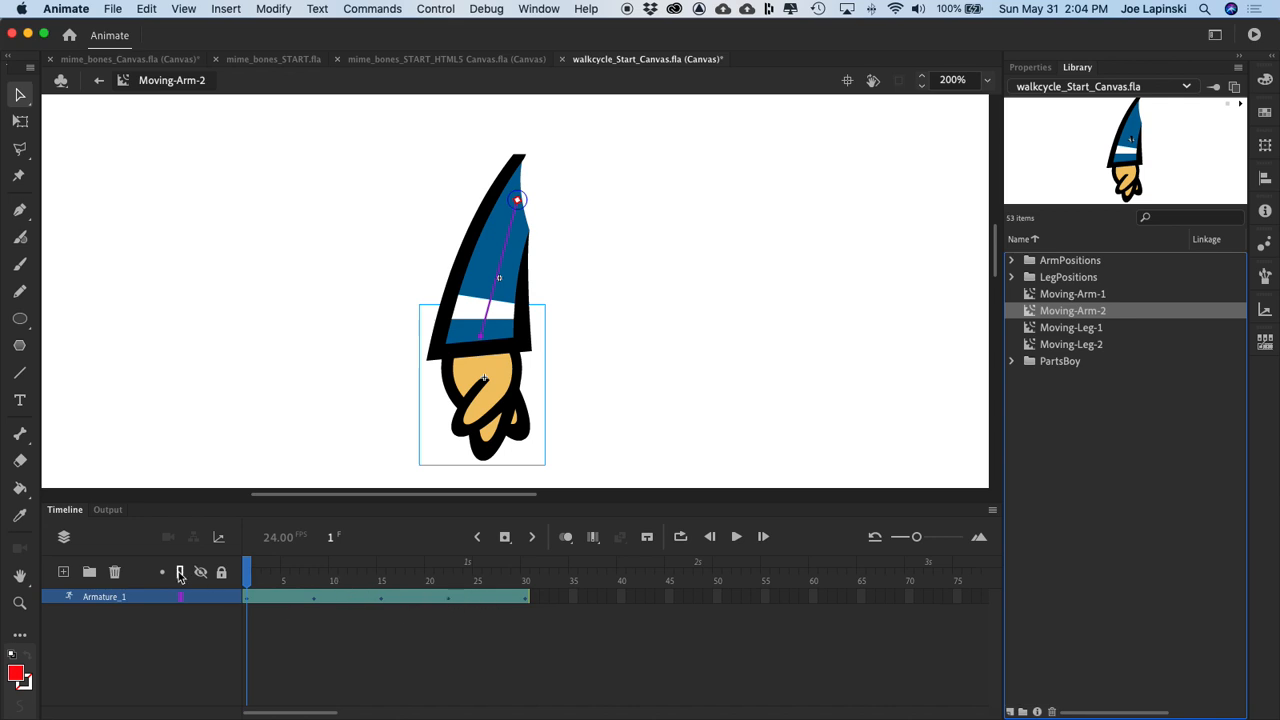
click(100, 597)
click(501, 699)
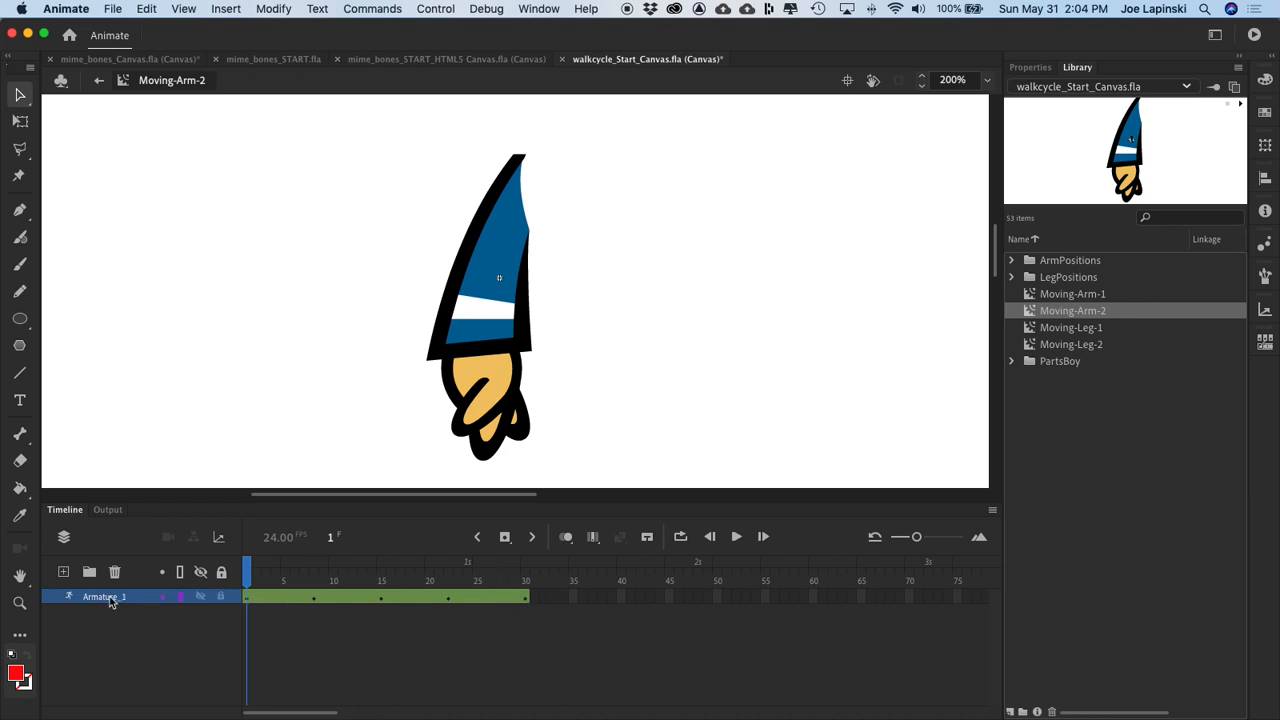
click(111, 599)
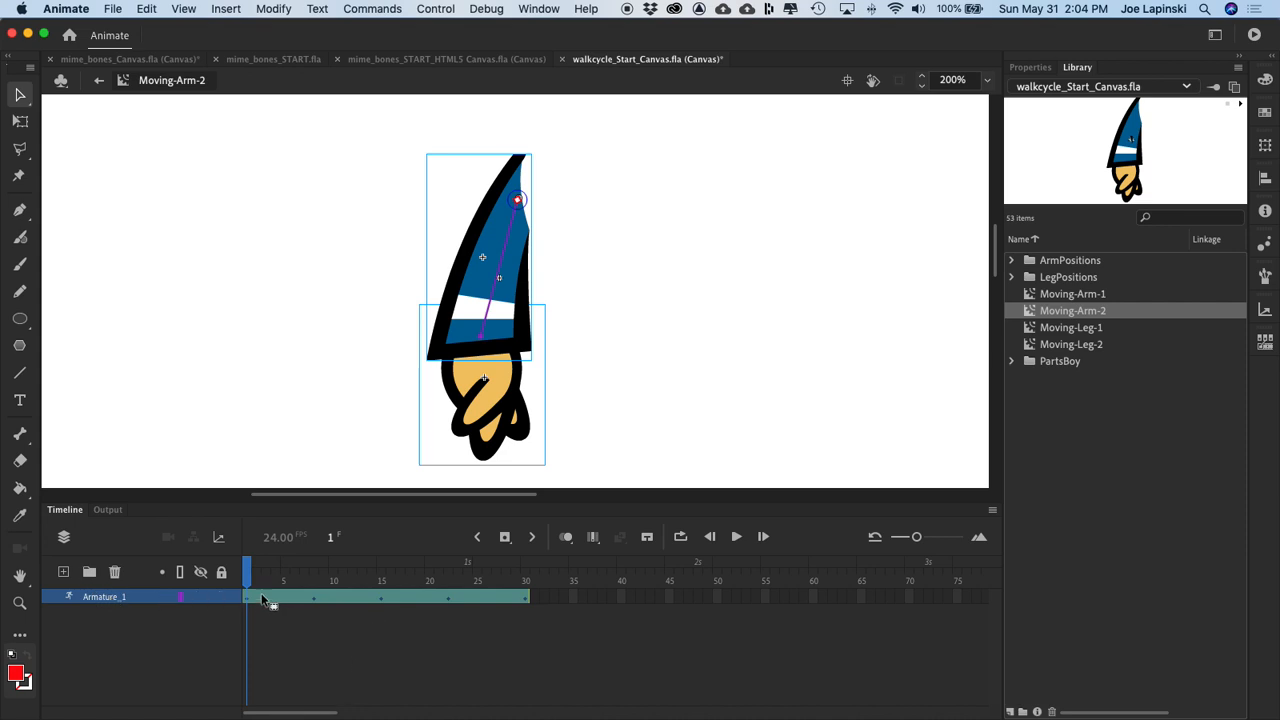
right_click(280, 597)
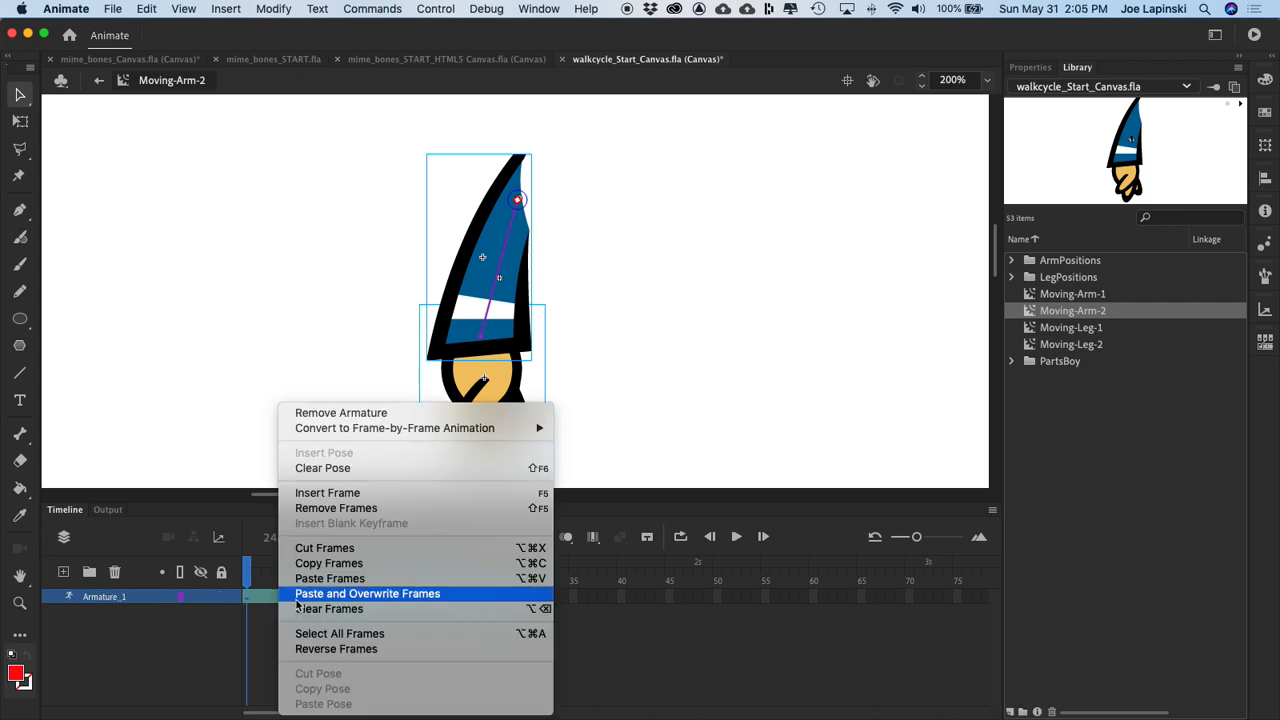
click(362, 650)
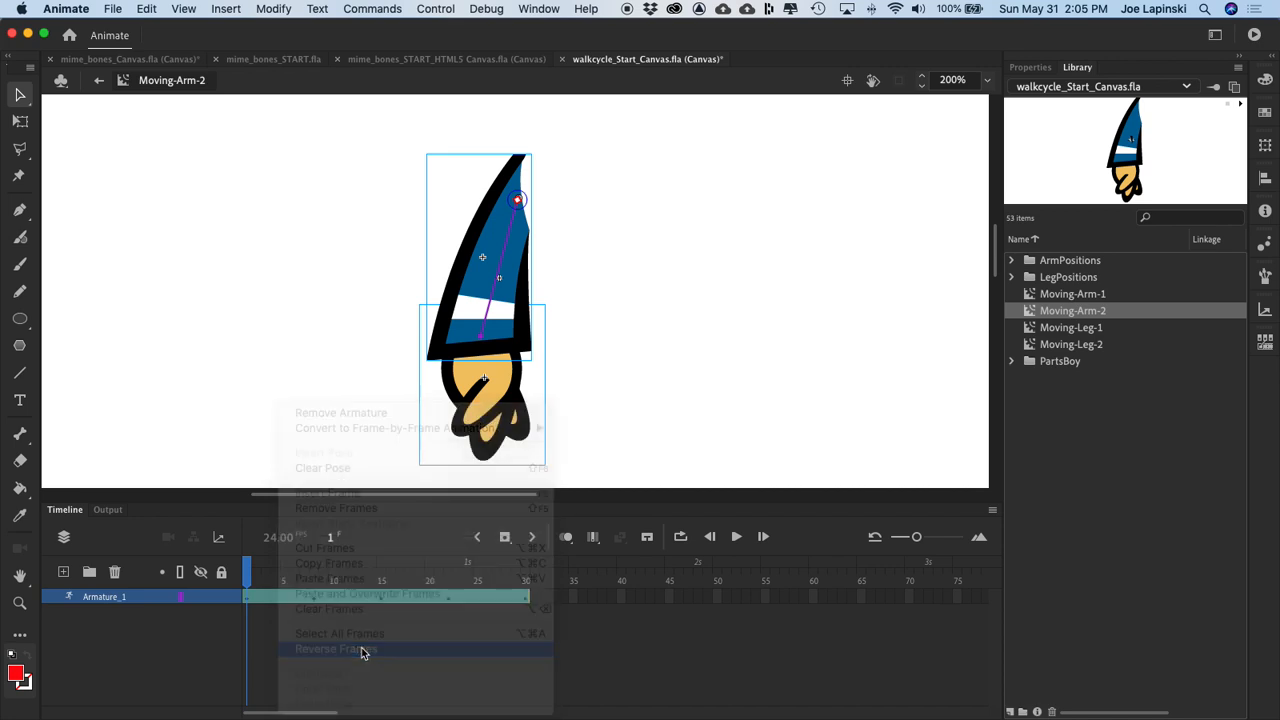
click(248, 572)
drag(248, 572, 550, 630)
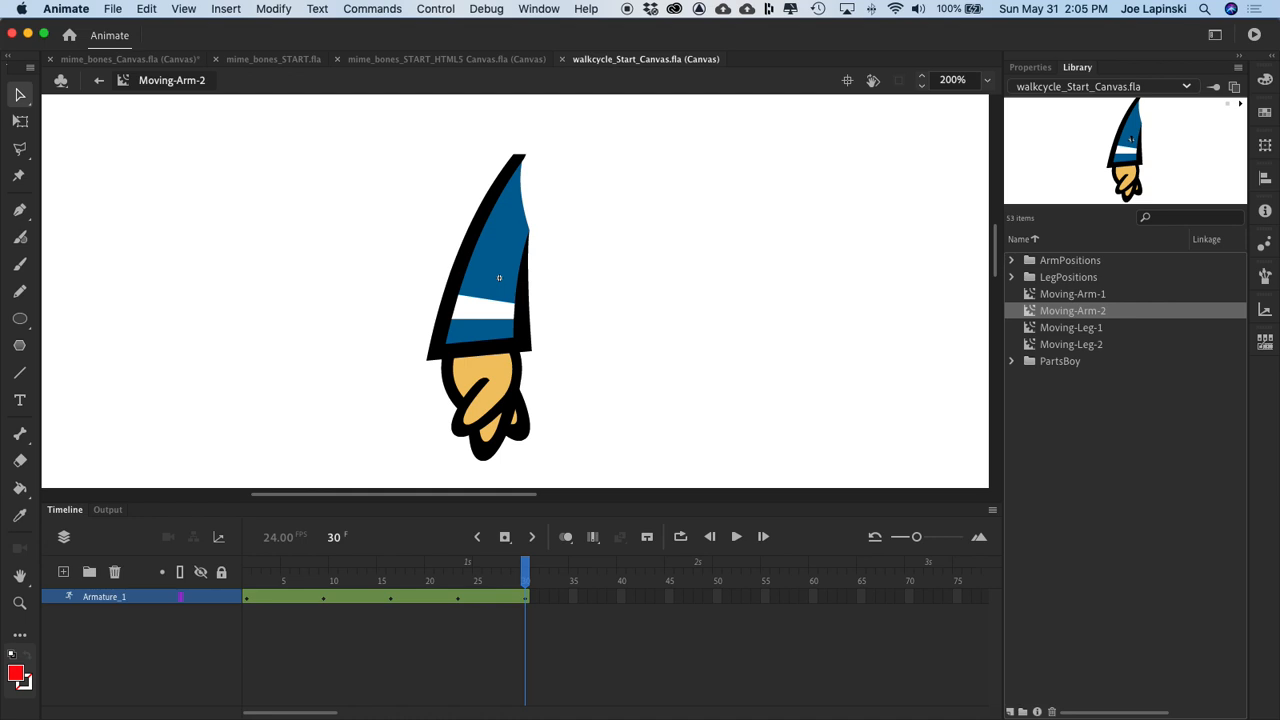
Step: Return to Scene 1 and rename Layer 1, which holds the two legs, as legs
click(98, 82)
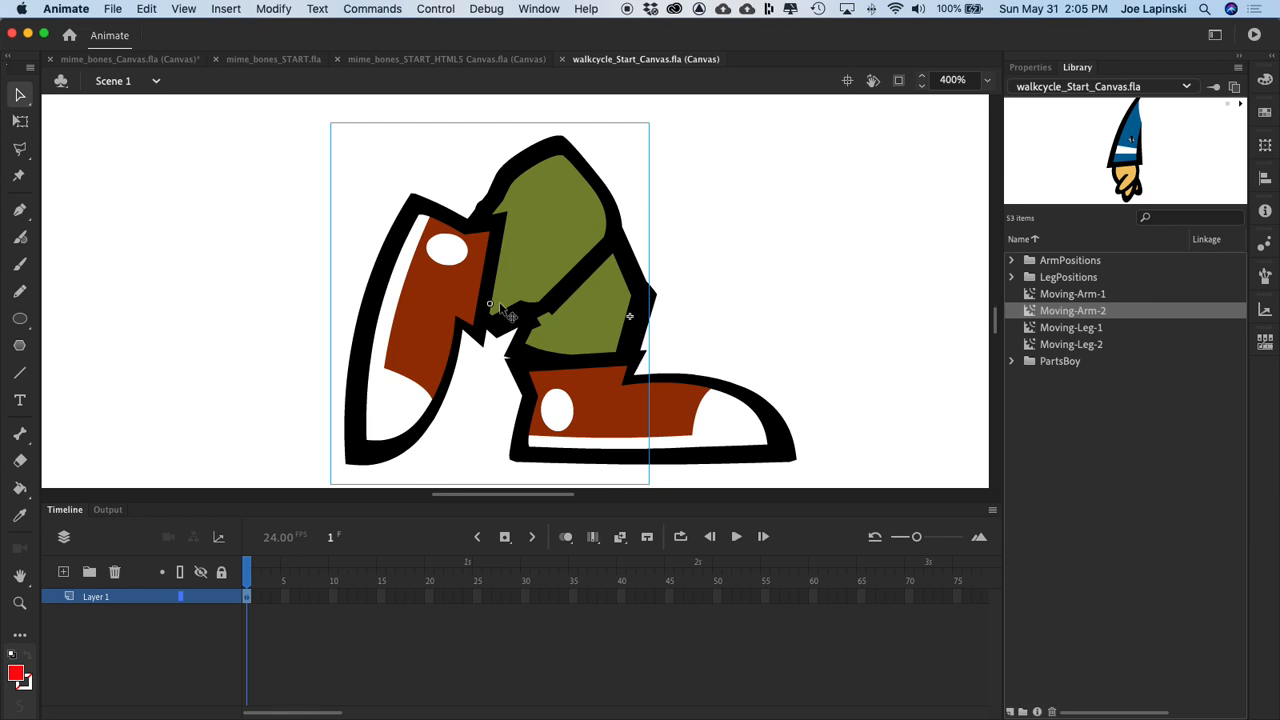
key(super+minus)
key(super+minus)
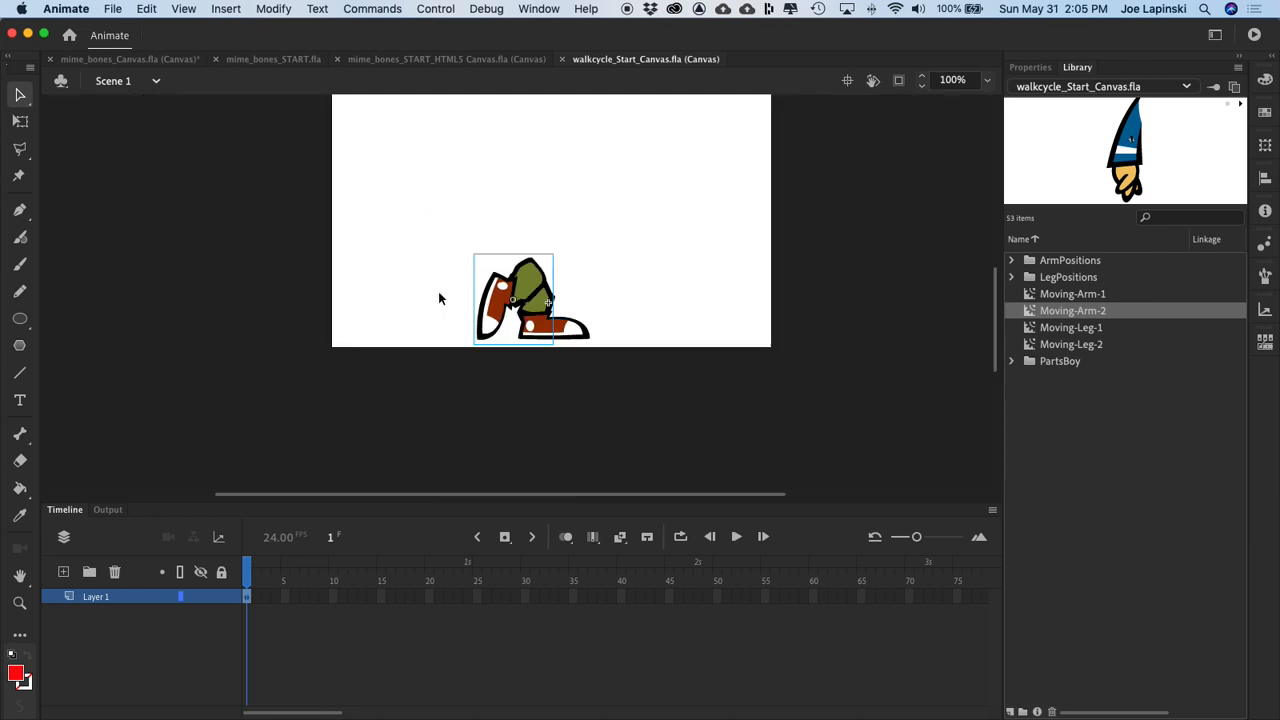
mouse_move(608, 253)
mouse_down()
mouse_move(580, 360)
mouse_move(580, 345)
mouse_up()
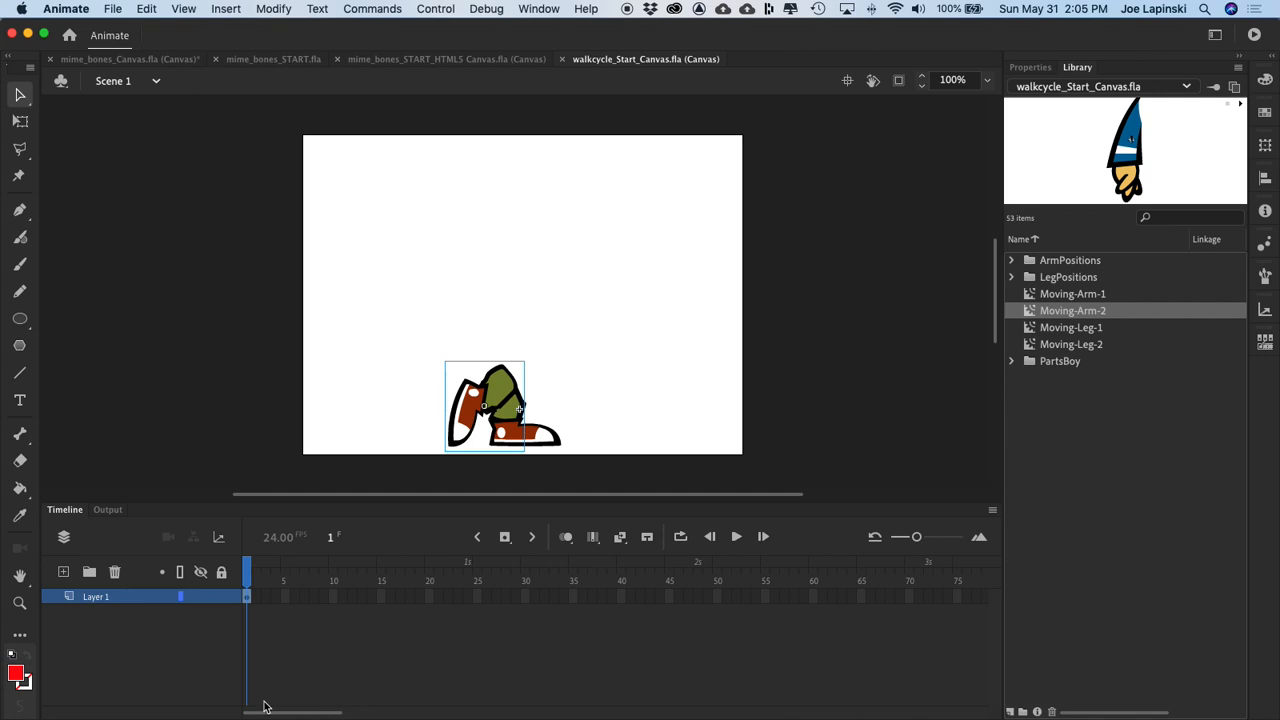
double_click(103, 596)
text(legs)
key(Return)
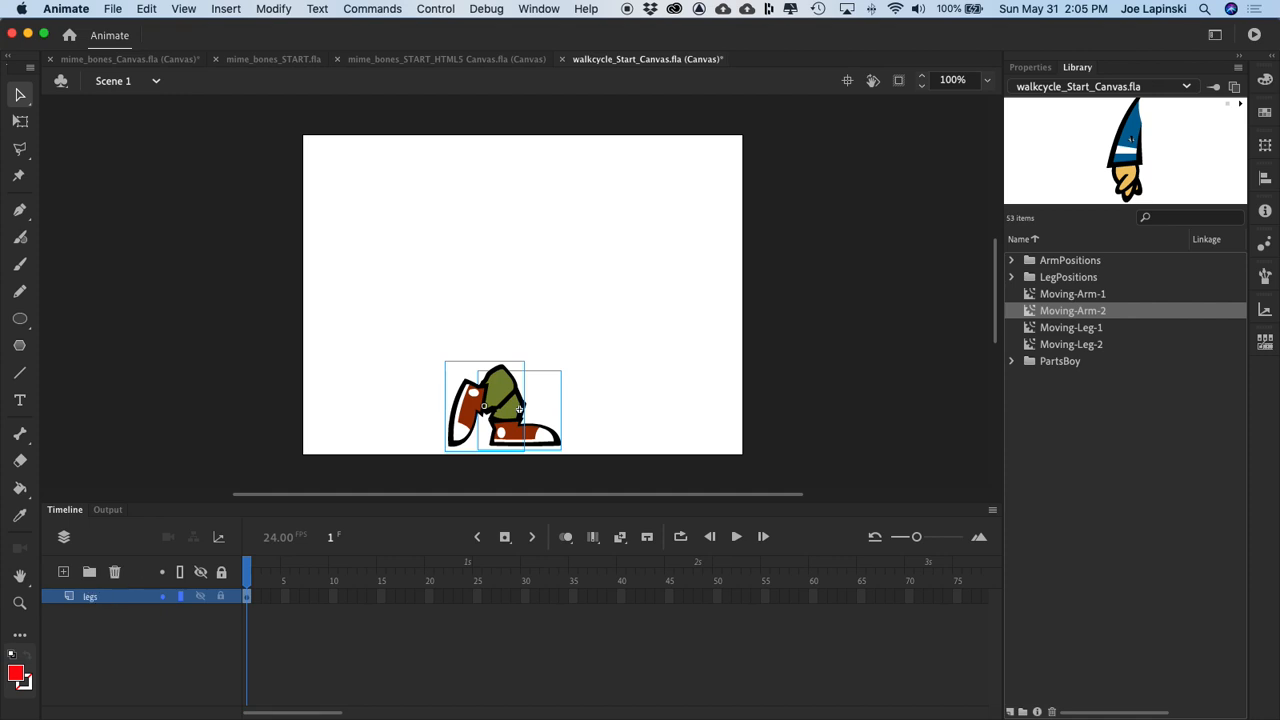
Step: Add a layer named arm1 above legs and place an instance of Moving-Arm-1 on the stage over the legs
click(63, 572)
double_click(110, 598)
text(arm1)
key(Return)
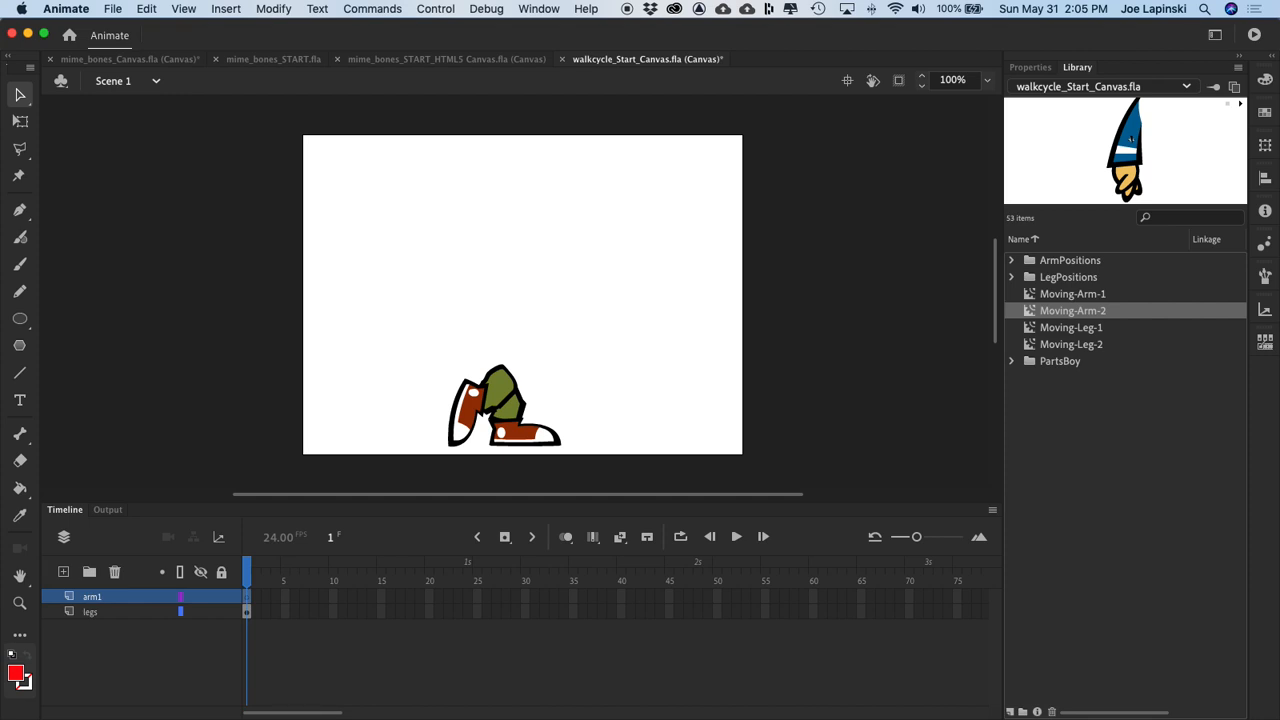
drag(1035, 294, 515, 310)
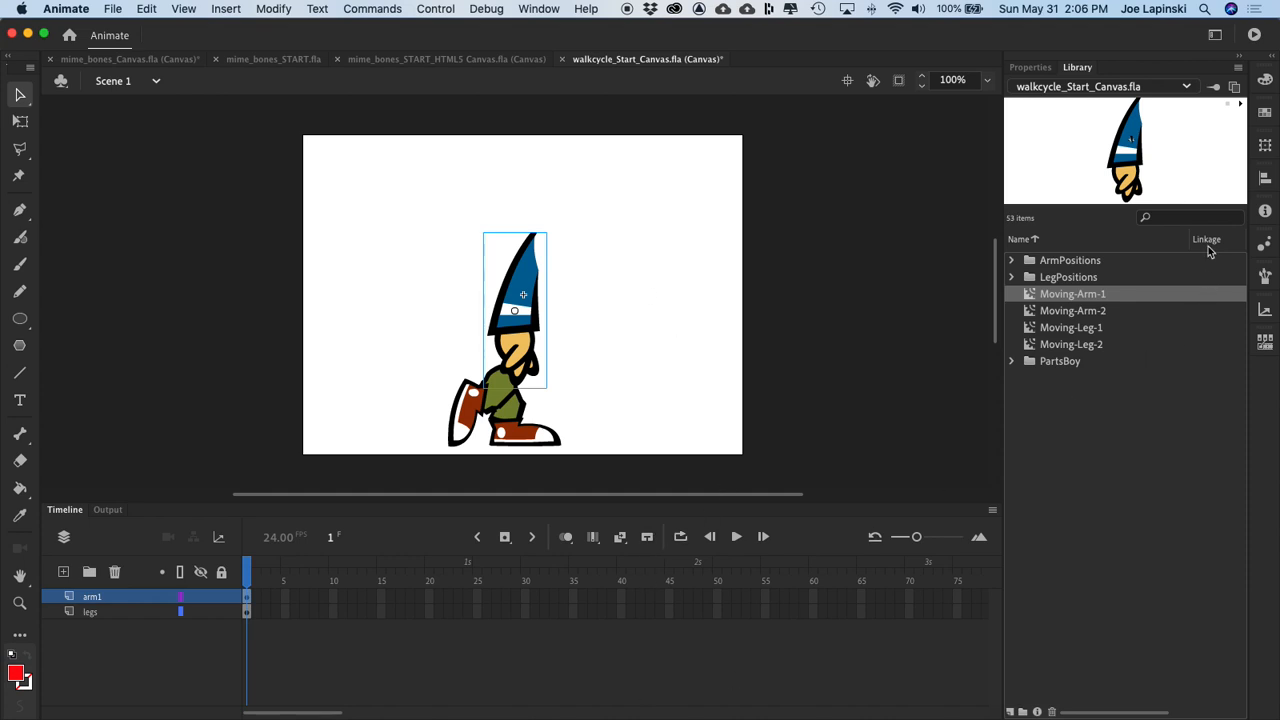
Step: Scale the Moving-Arm-1 instance to 75% with width and height constrained
click(1265, 145)
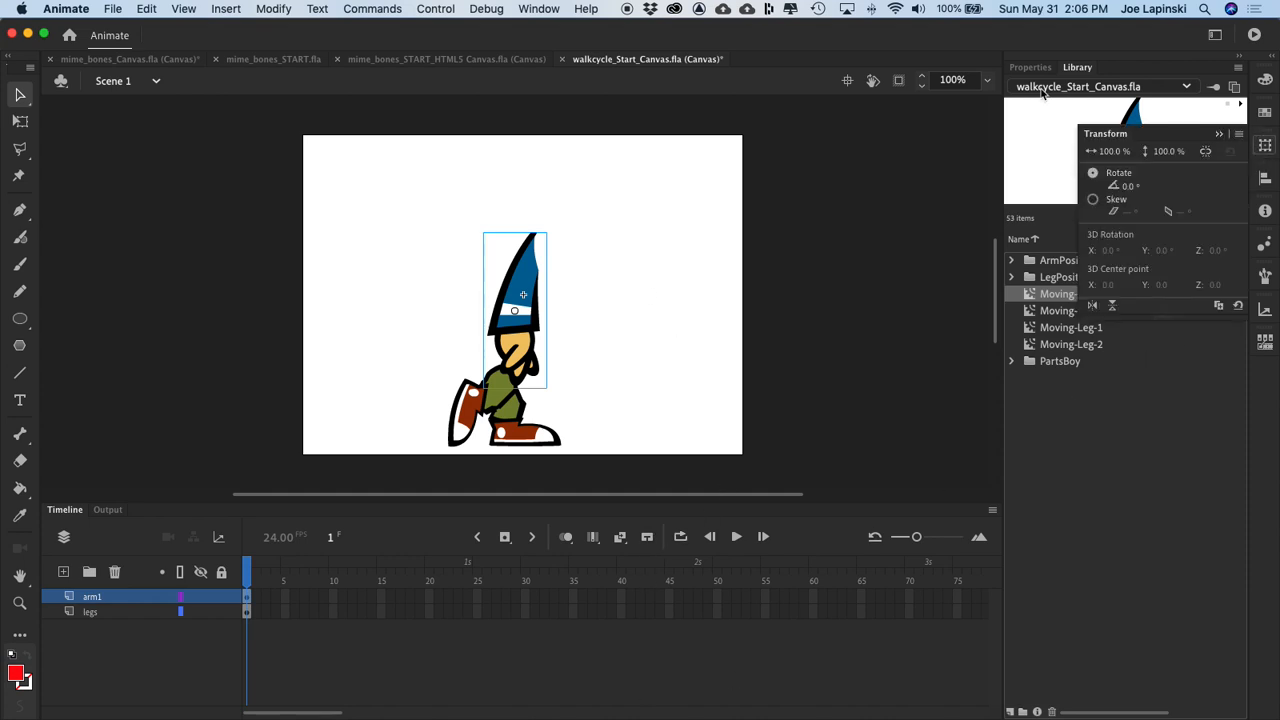
click(538, 9)
click(540, 10)
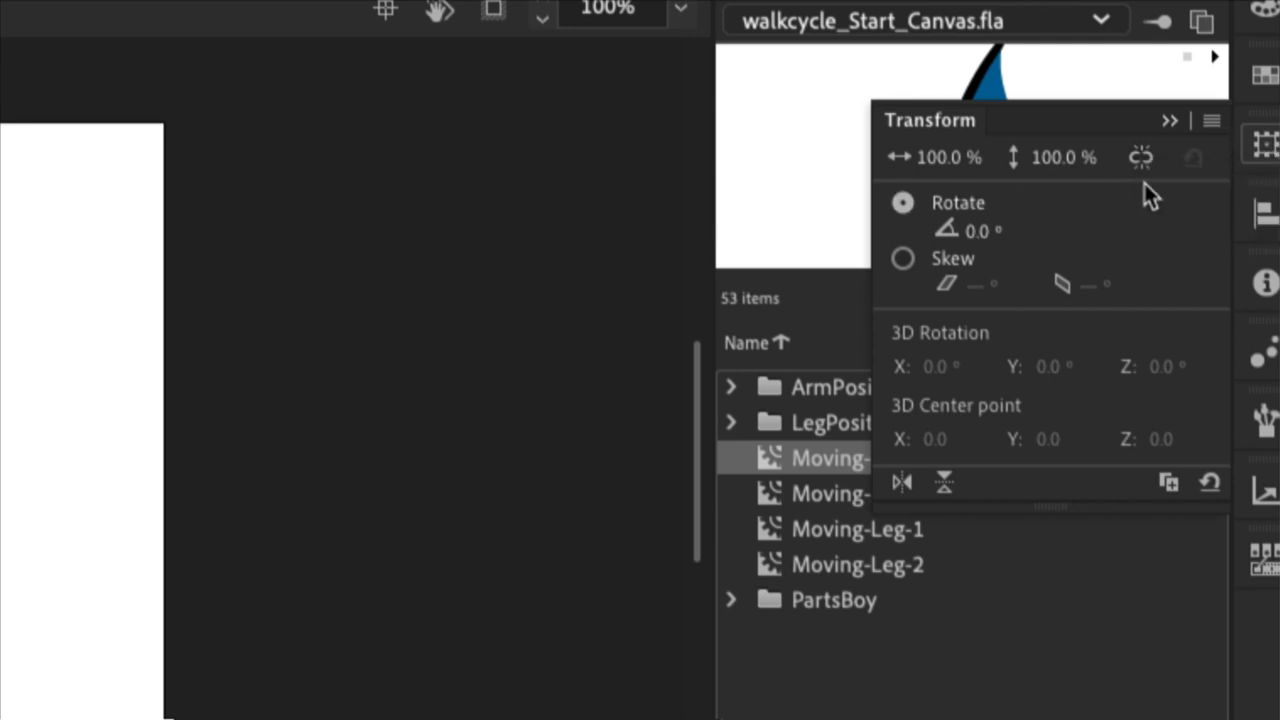
click(943, 157)
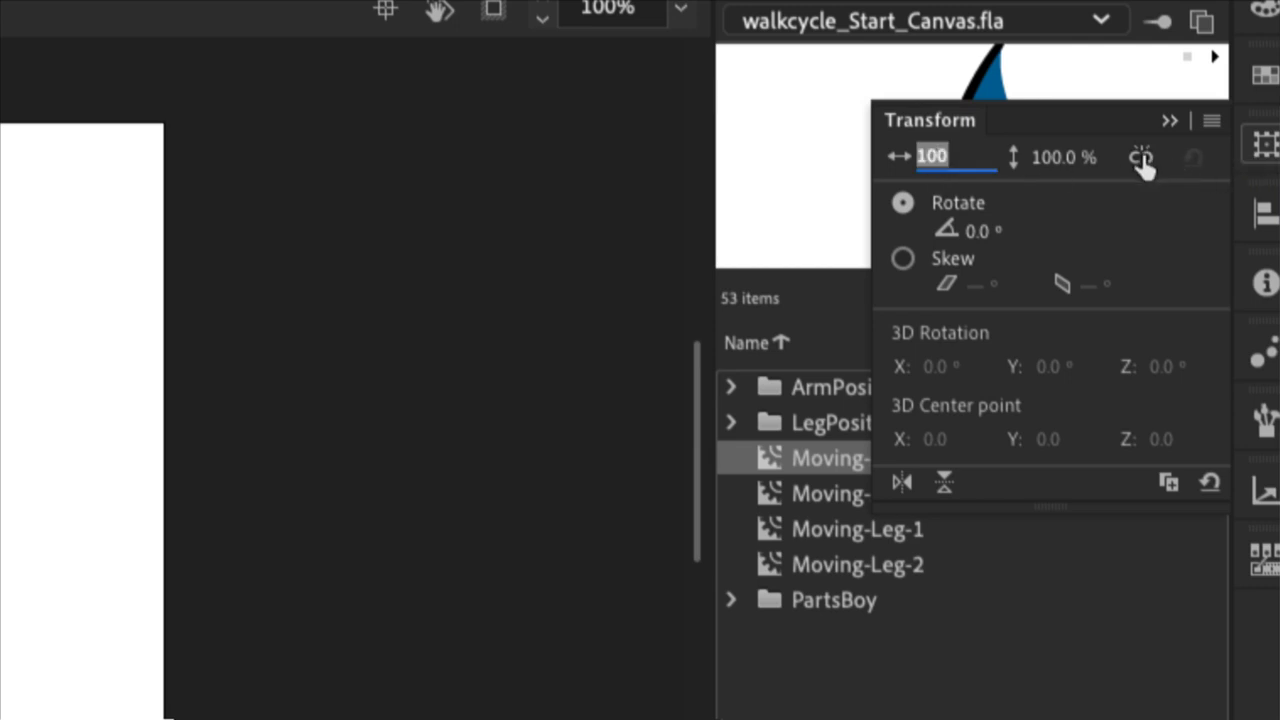
click(1141, 158)
click(950, 156)
text(75)
key(Return)
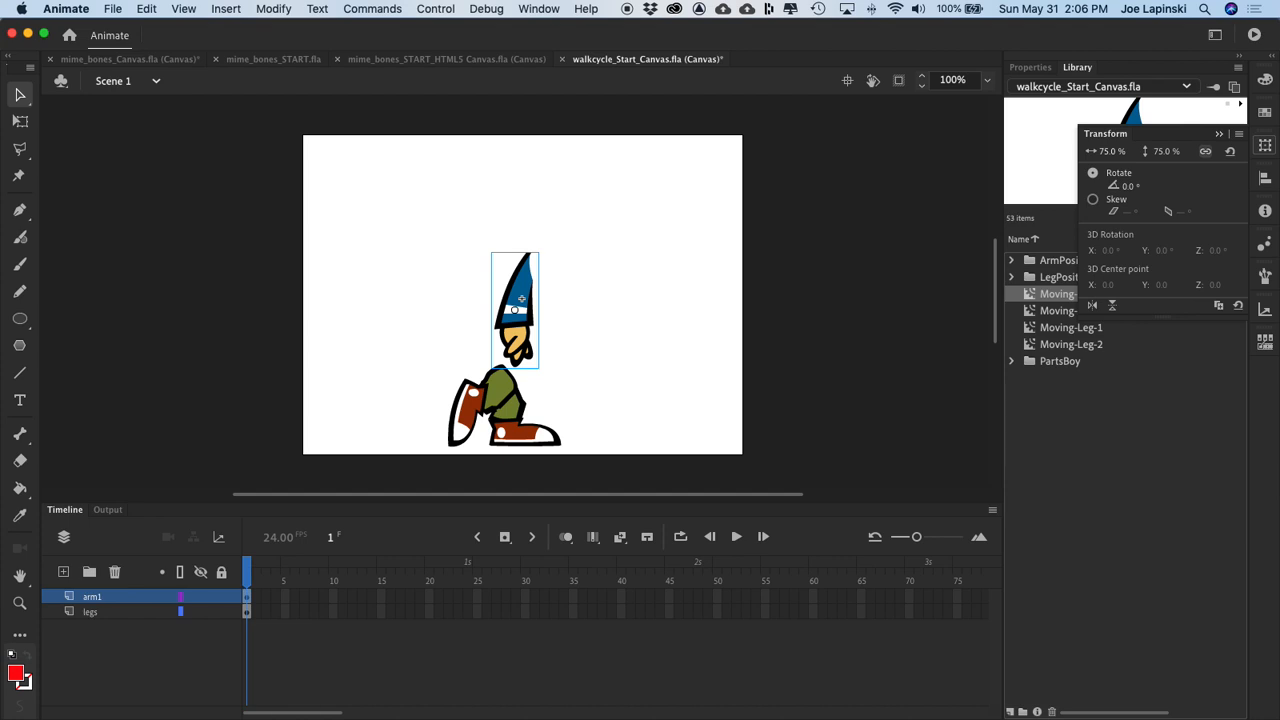
Step: Position the arm so its hand overlaps the upper legs, and move the arm1 layer below legs
drag(517, 262, 511, 317)
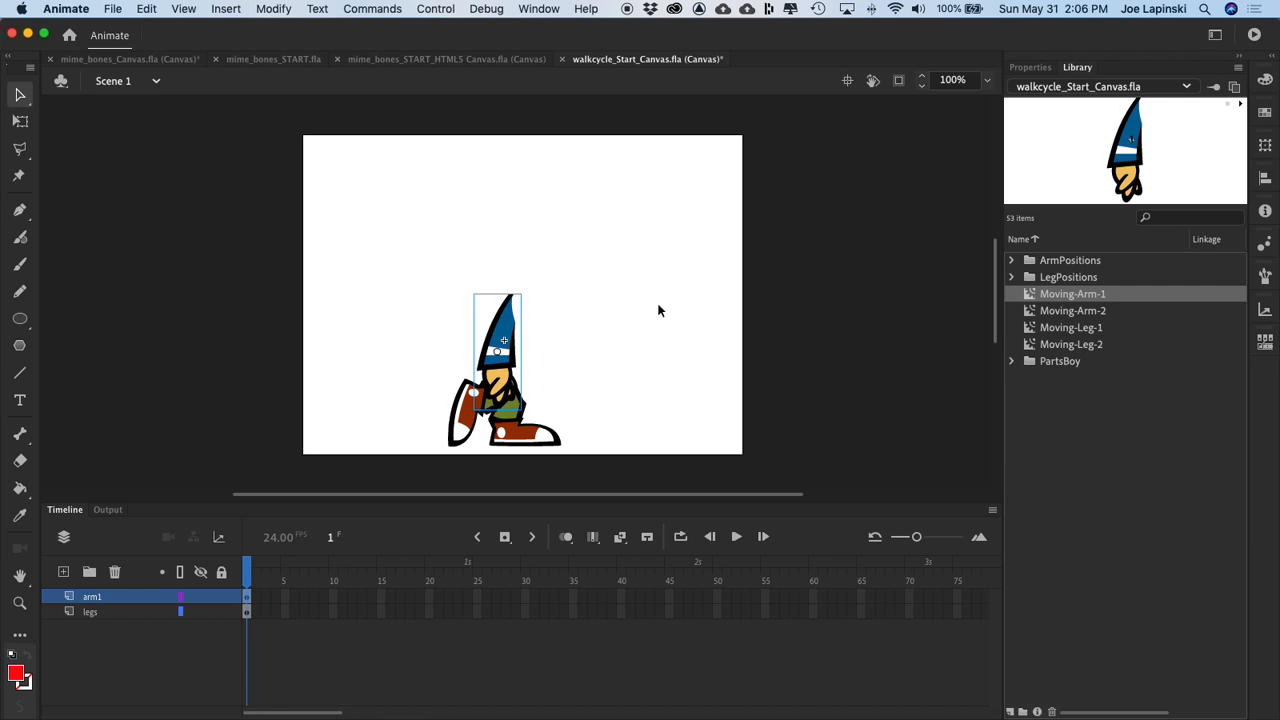
key(Left)
key(Left)
key(Up)
key(Up)
key(Up)
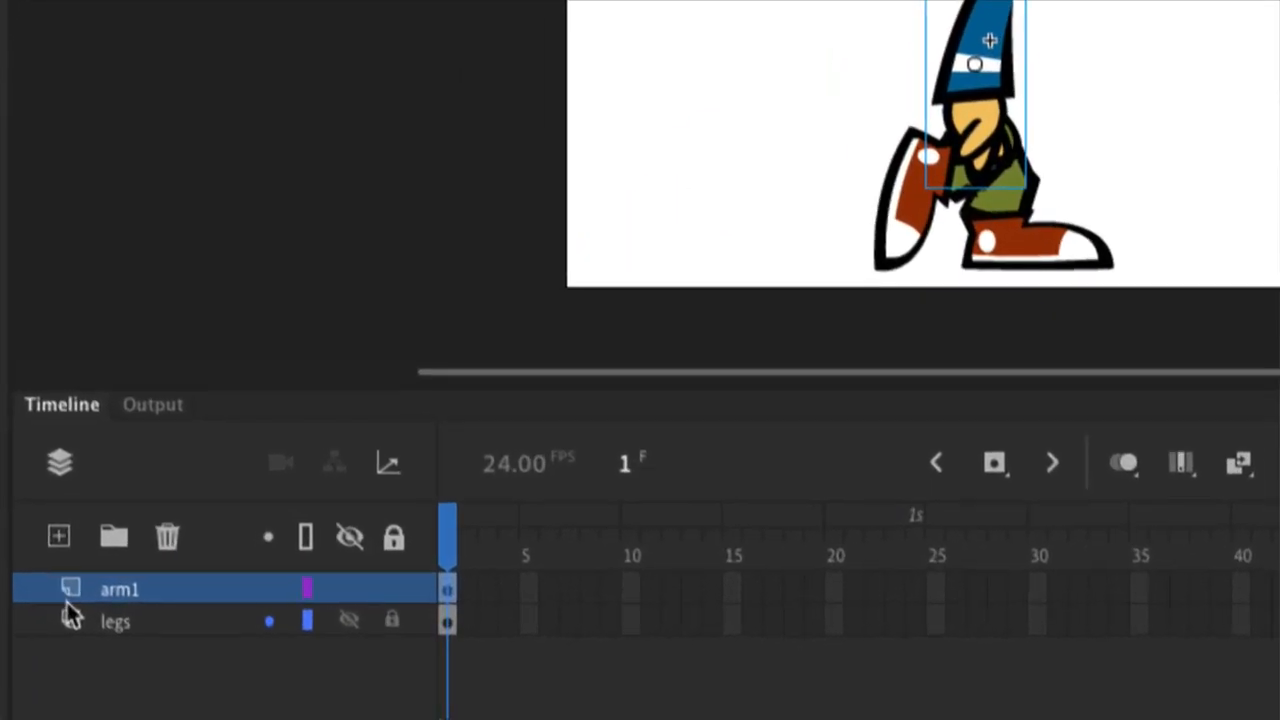
drag(129, 597, 133, 643)
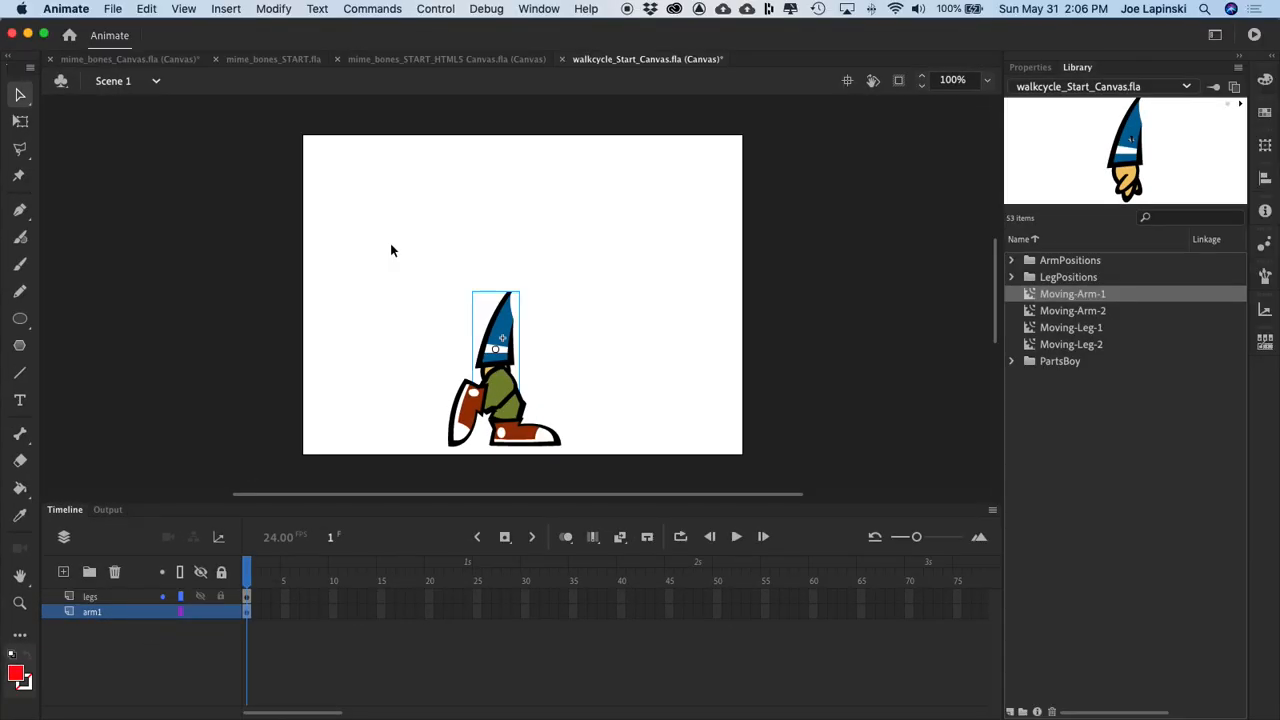
Step: Add a new layer above legs and name it arm2
click(93, 597)
click(64, 571)
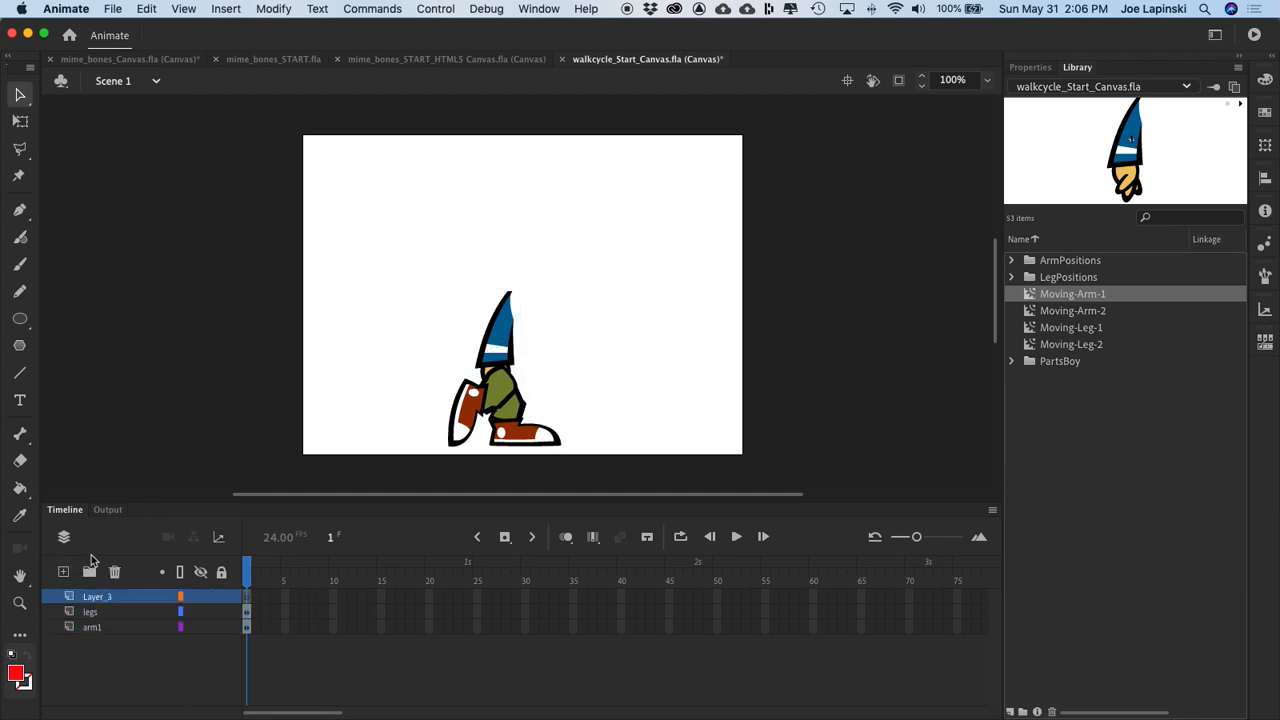
double_click(101, 596)
text(arm2)
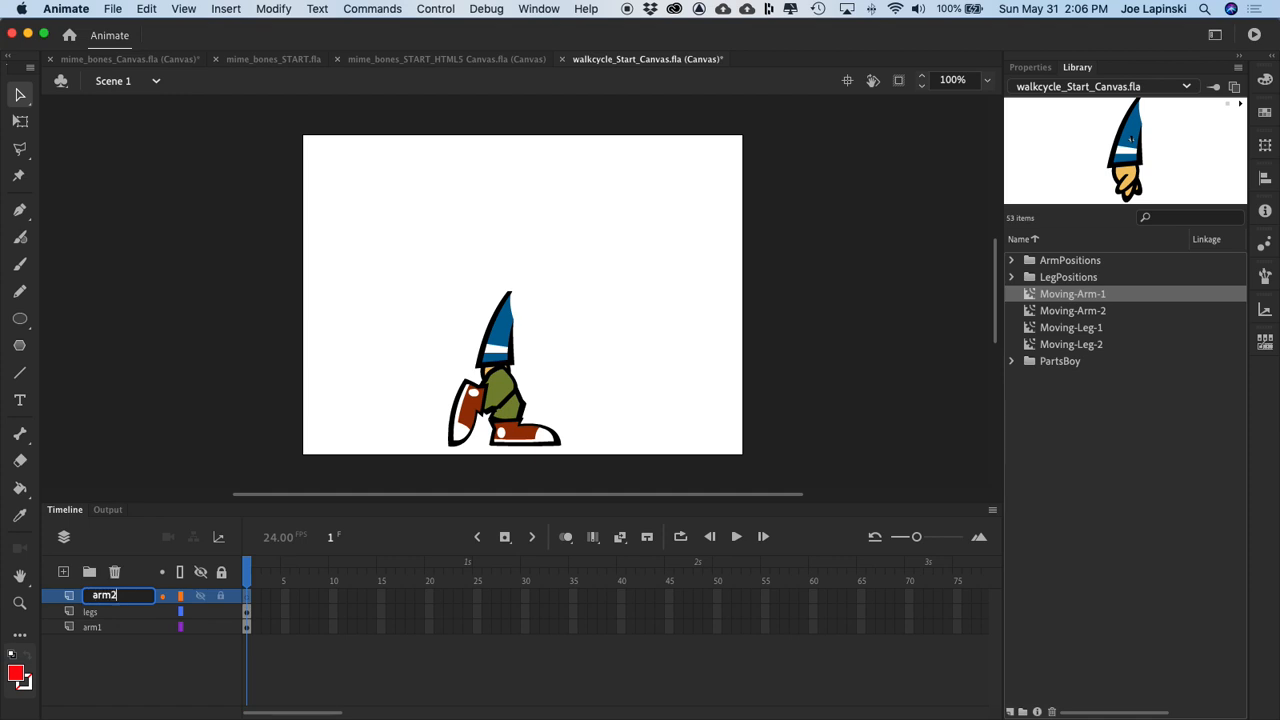
key(Return)
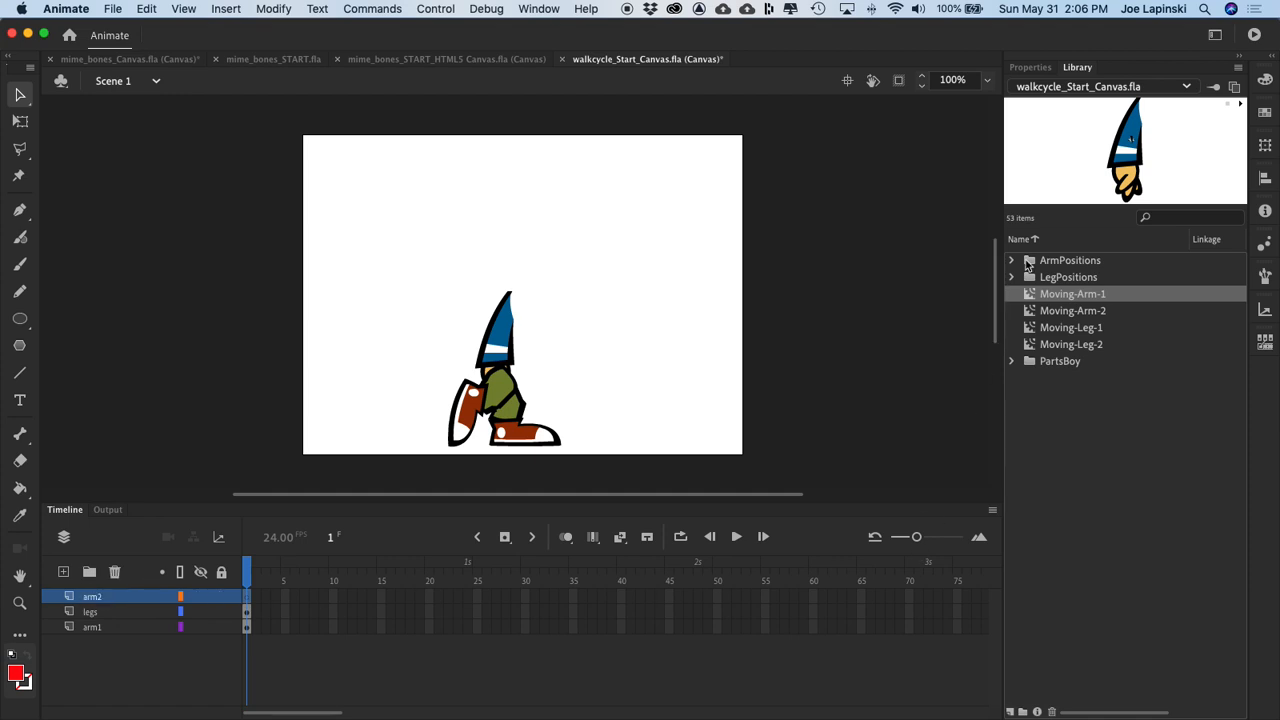
Step: Place an instance of Moving-Arm-2 over the first arm on the arm2 layer and scale it to 75%
drag(1024, 312, 492, 348)
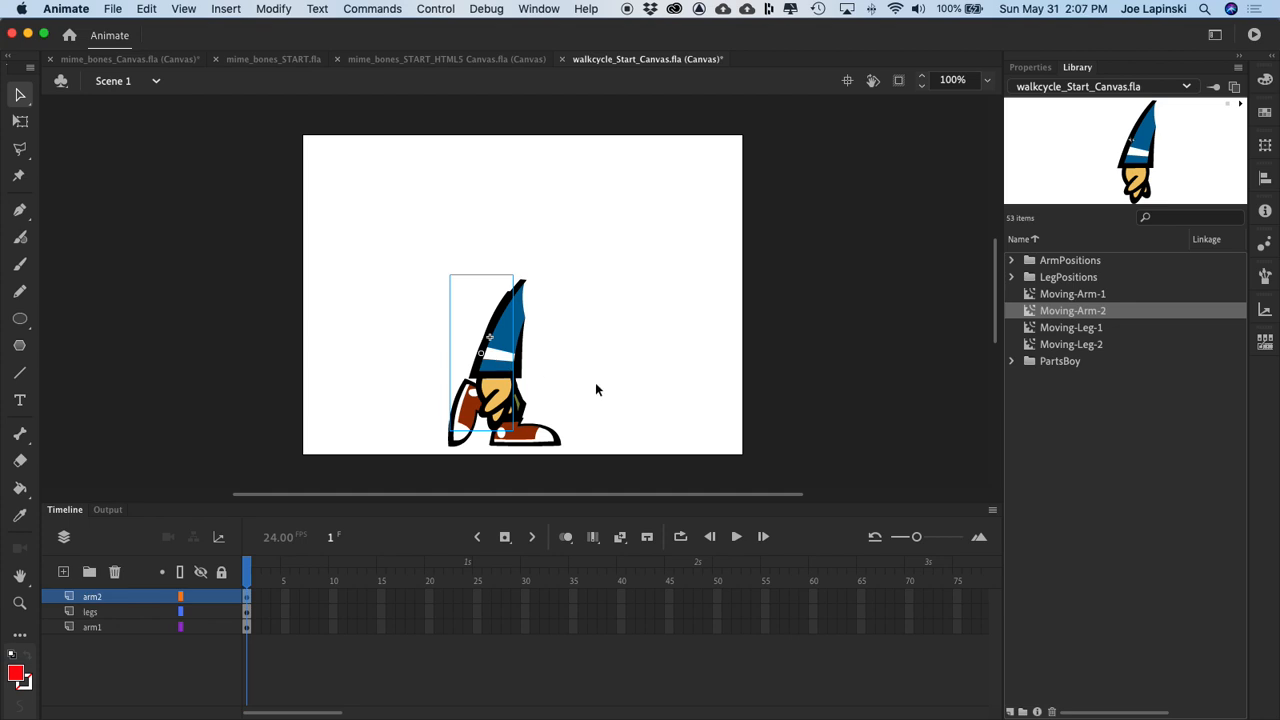
click(1265, 145)
click(1113, 151)
text(75)
key(Return)
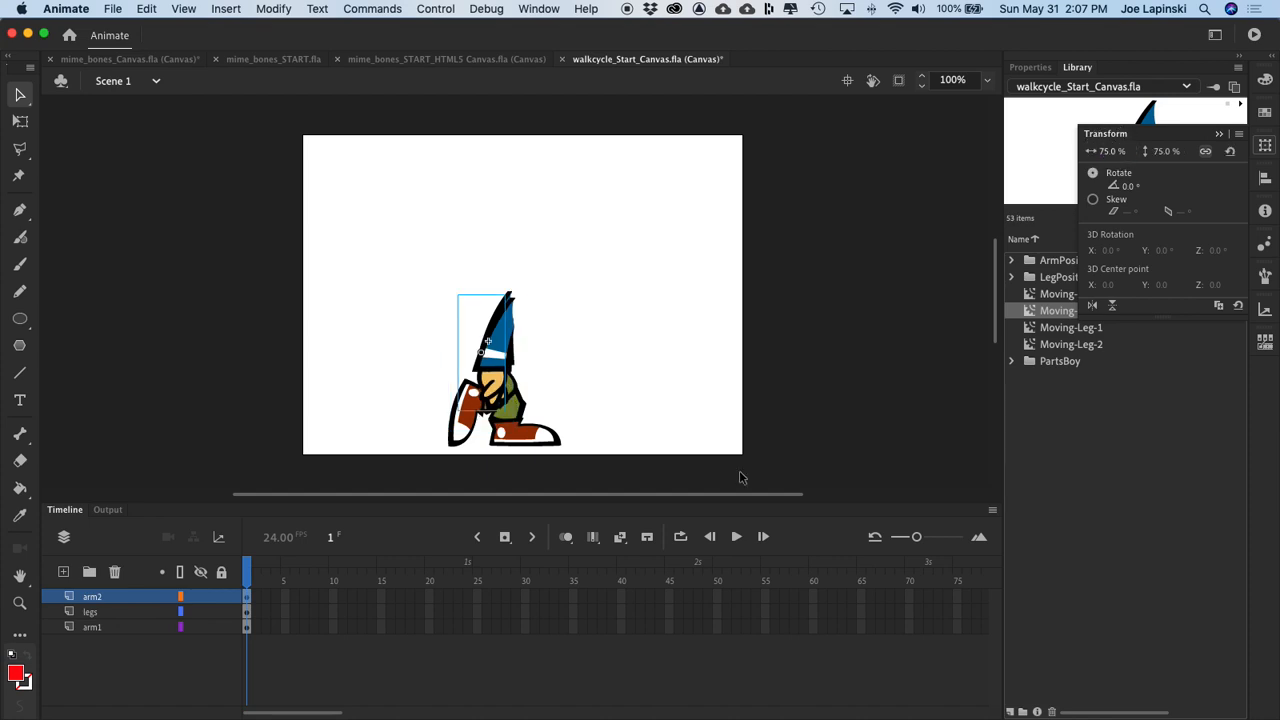
Step: Align the second arm's shoulder with the first arm's, and test the movie in the browser
mouse_move(518, 332)
mouse_down()
mouse_move(490, 330)
mouse_move(504, 326)
mouse_up()
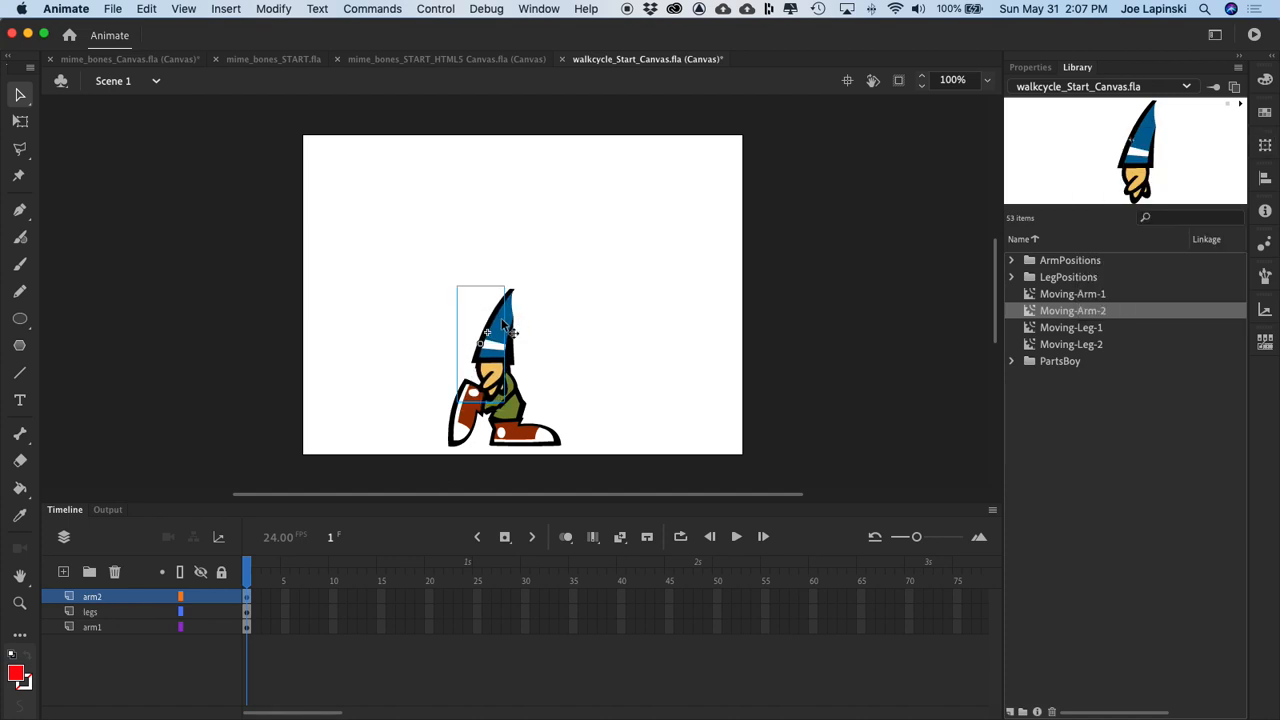
key(Down)
key(Down)
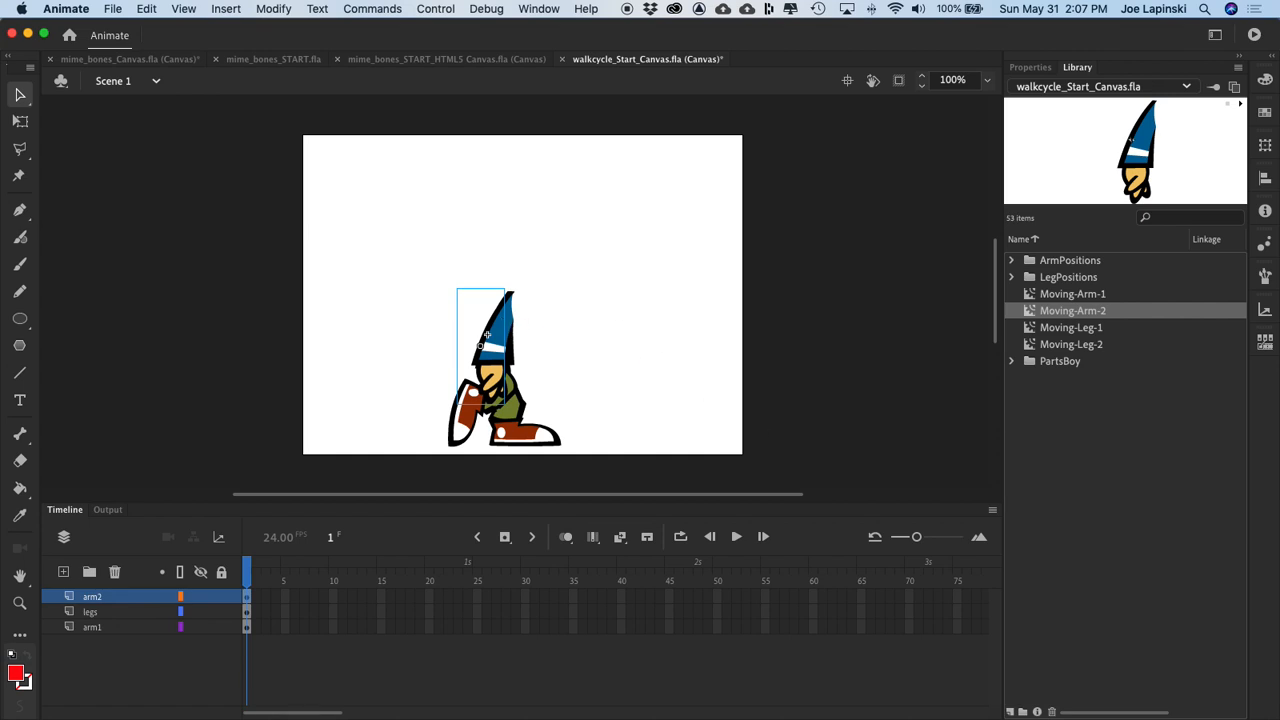
click(787, 293)
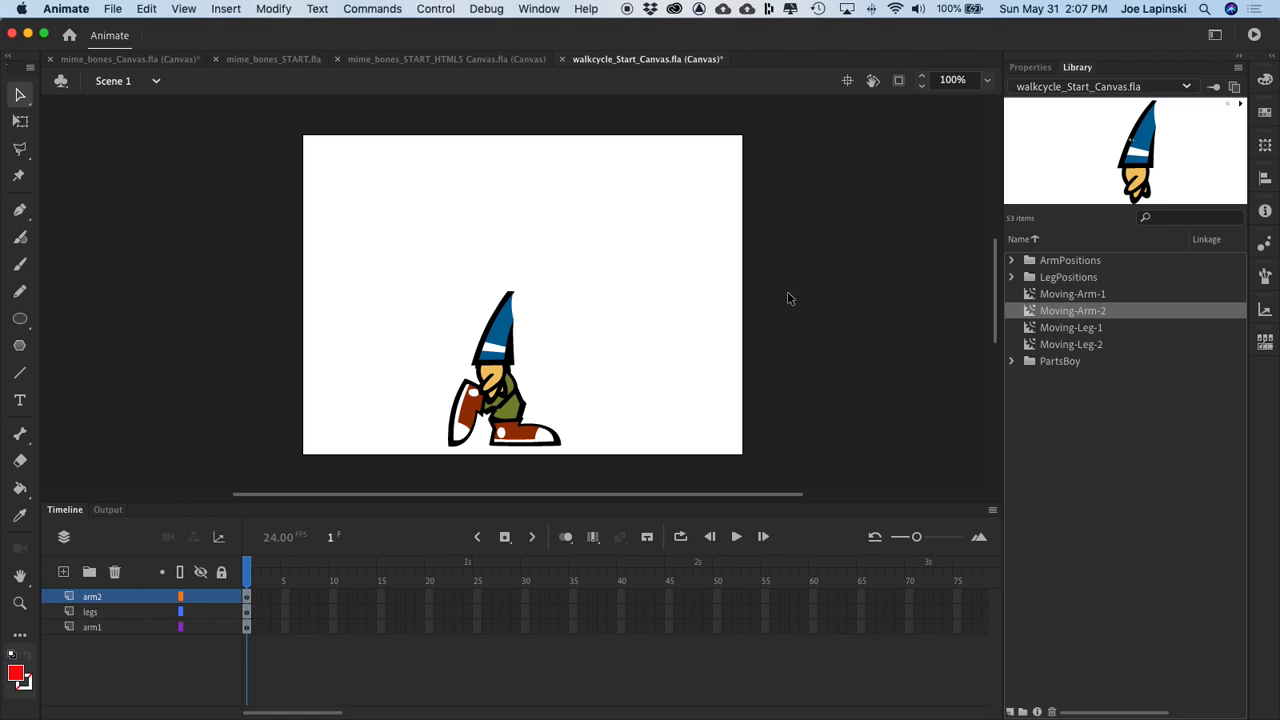
key(super+Return)
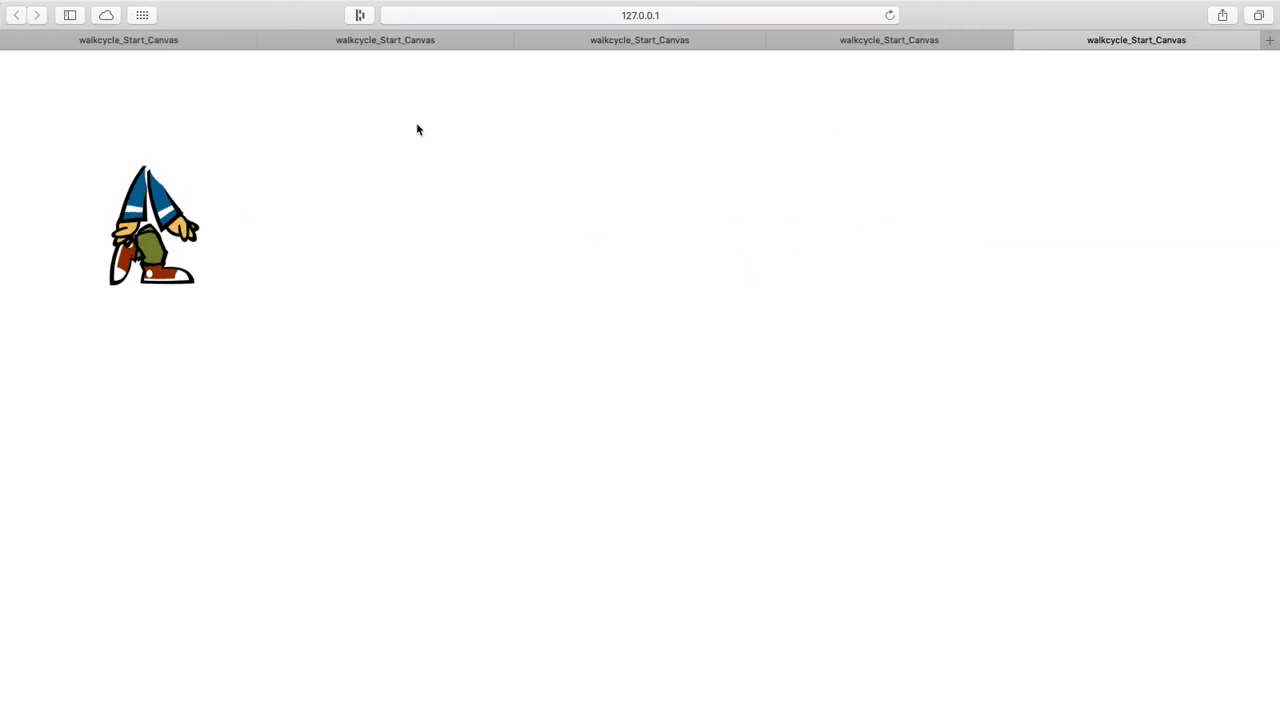
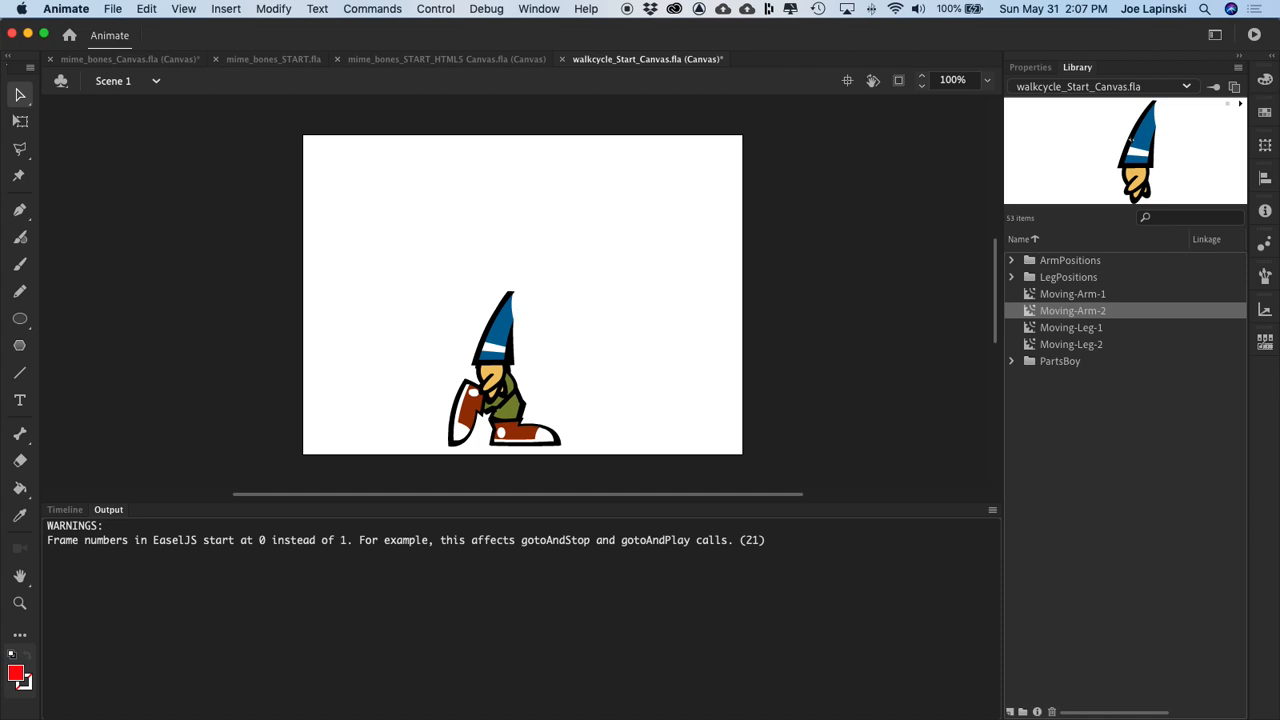
Step: Add a new layer above legs and name it body
click(66, 510)
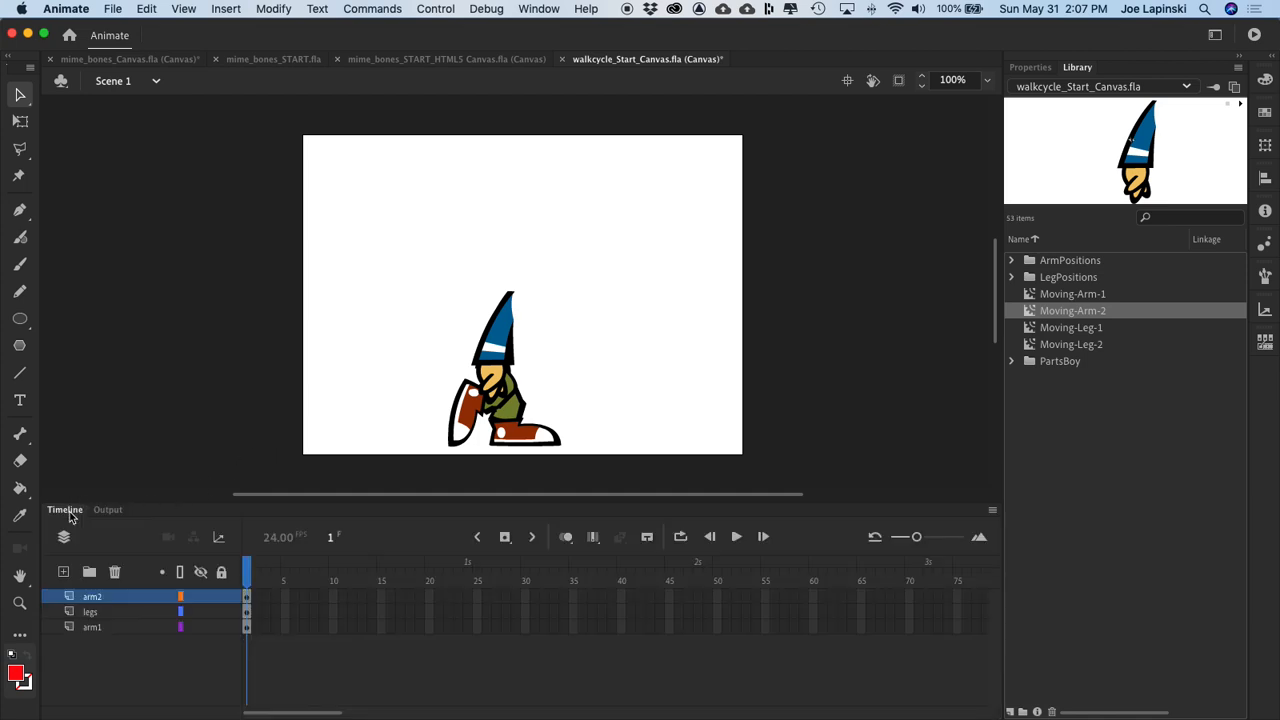
click(120, 619)
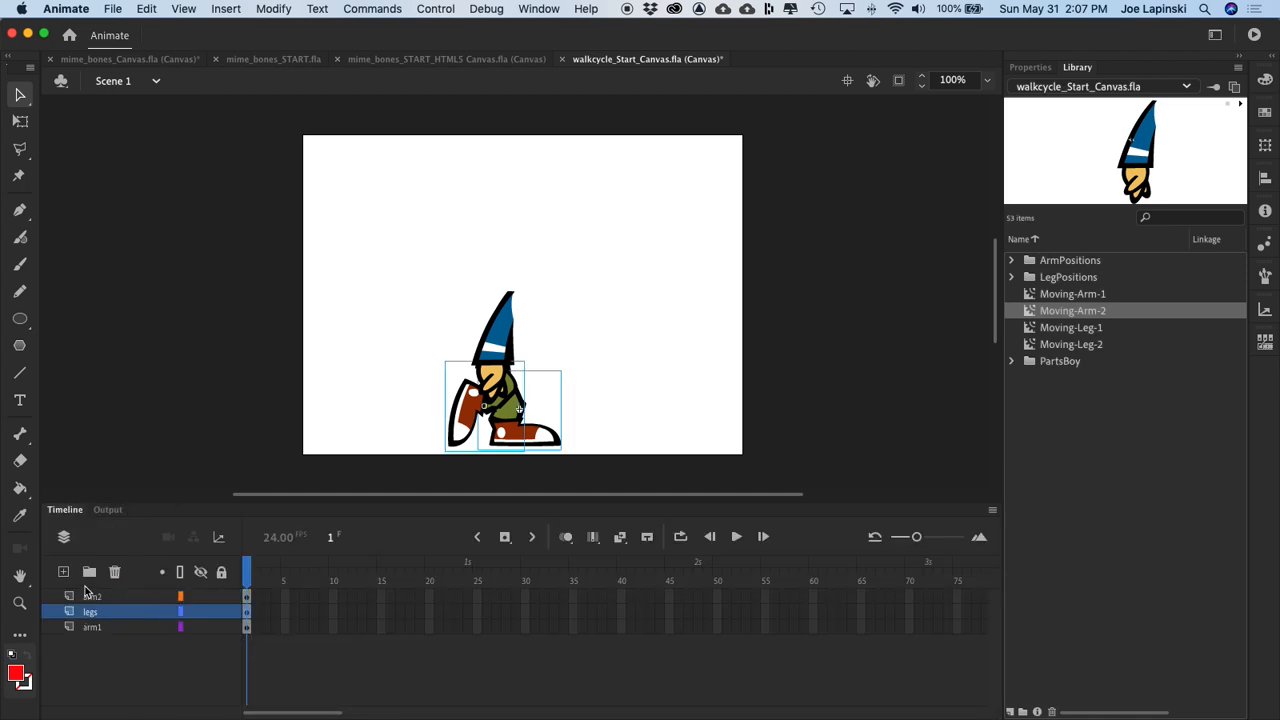
click(61, 572)
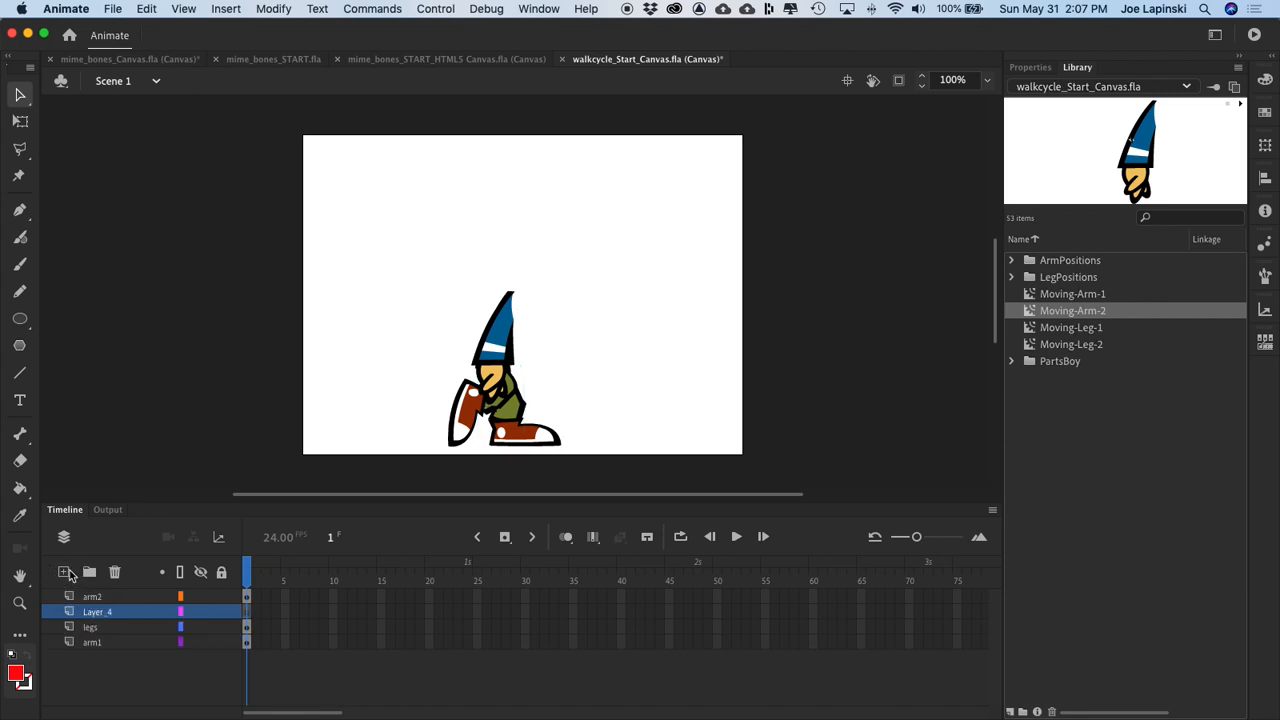
double_click(100, 611)
text(body)
key(Return)
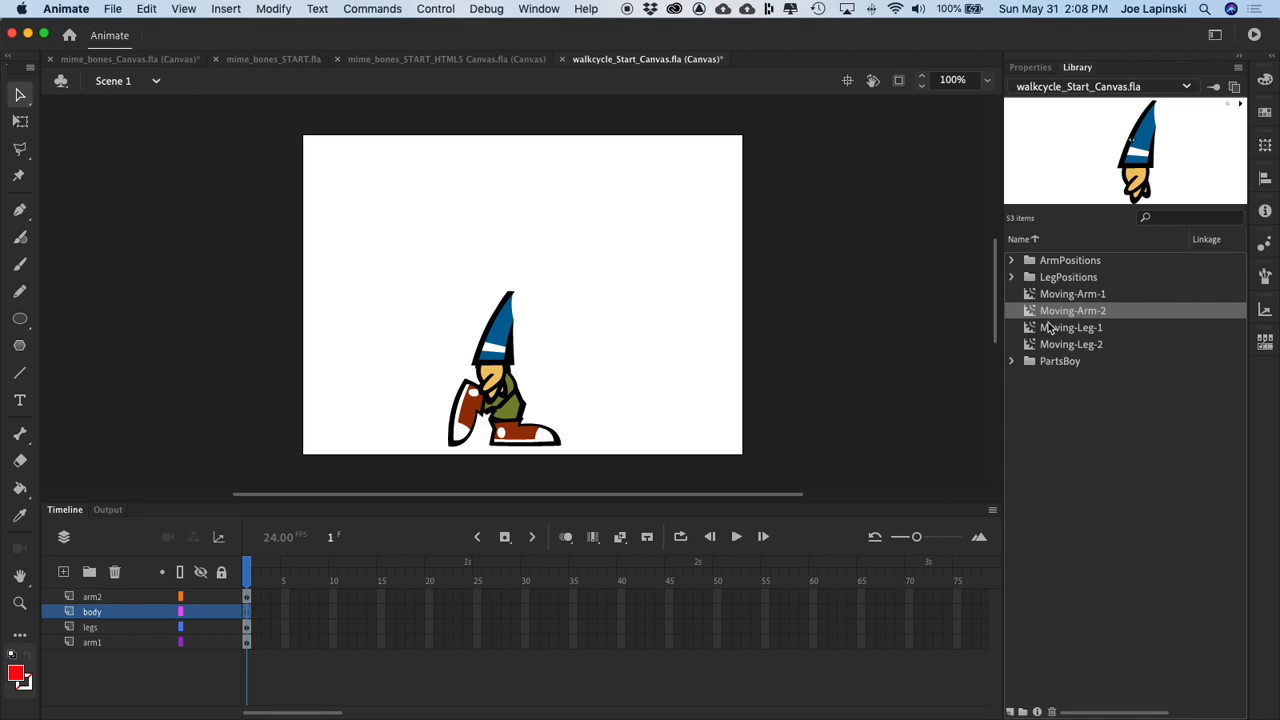
Step: Place an instance of boy_body1 from the PartsBoy folder on the body layer and scale it to 75%
click(1012, 362)
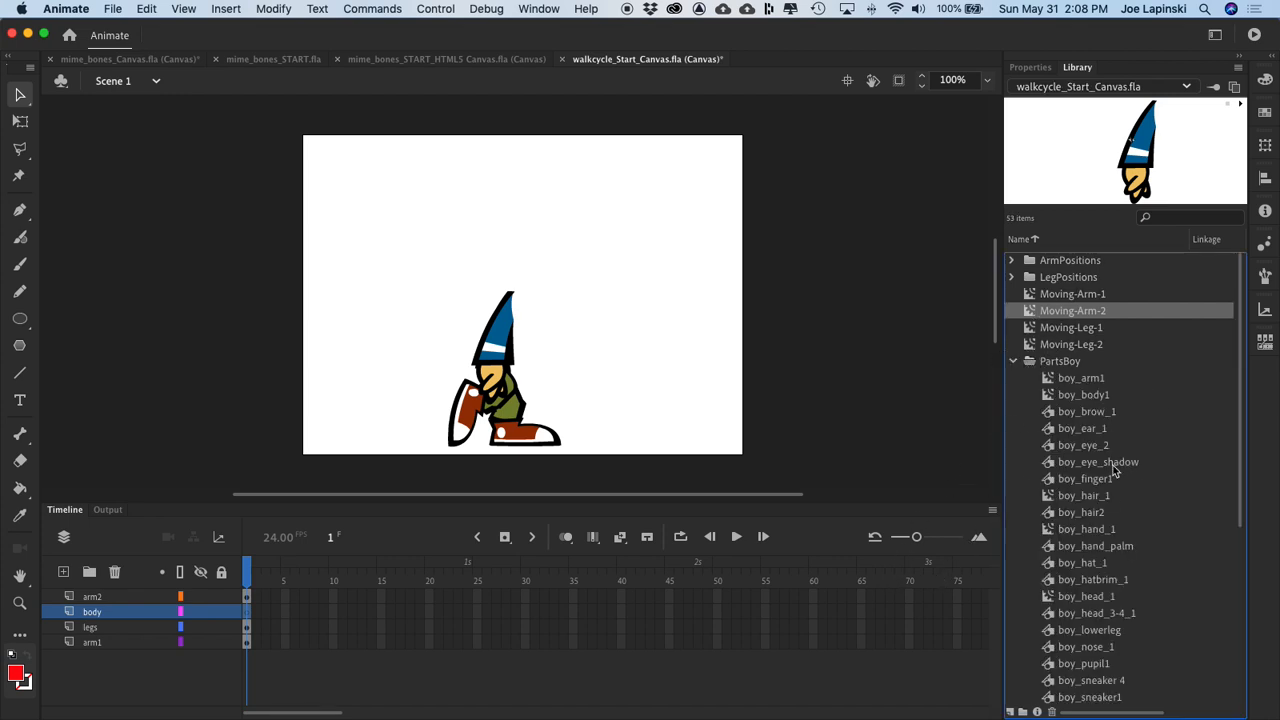
click(1048, 396)
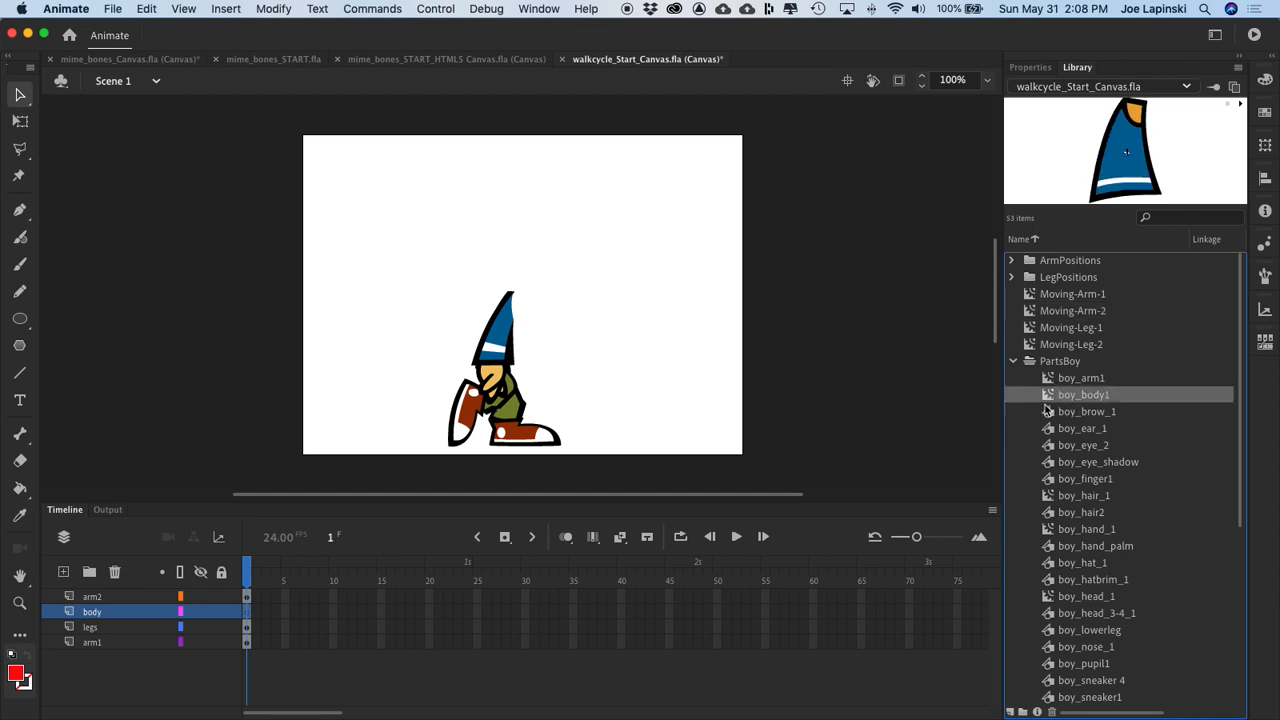
drag(1048, 398, 554, 333)
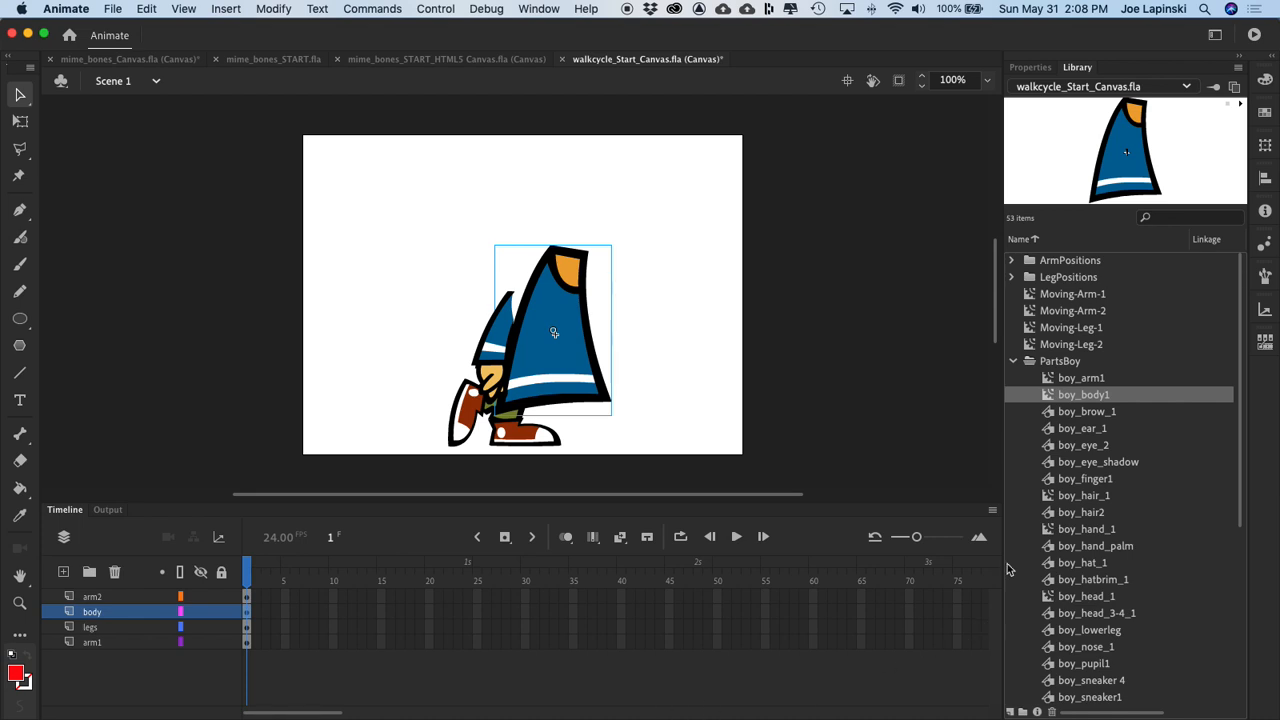
click(1265, 145)
click(1112, 151)
text(75)
key(Return)
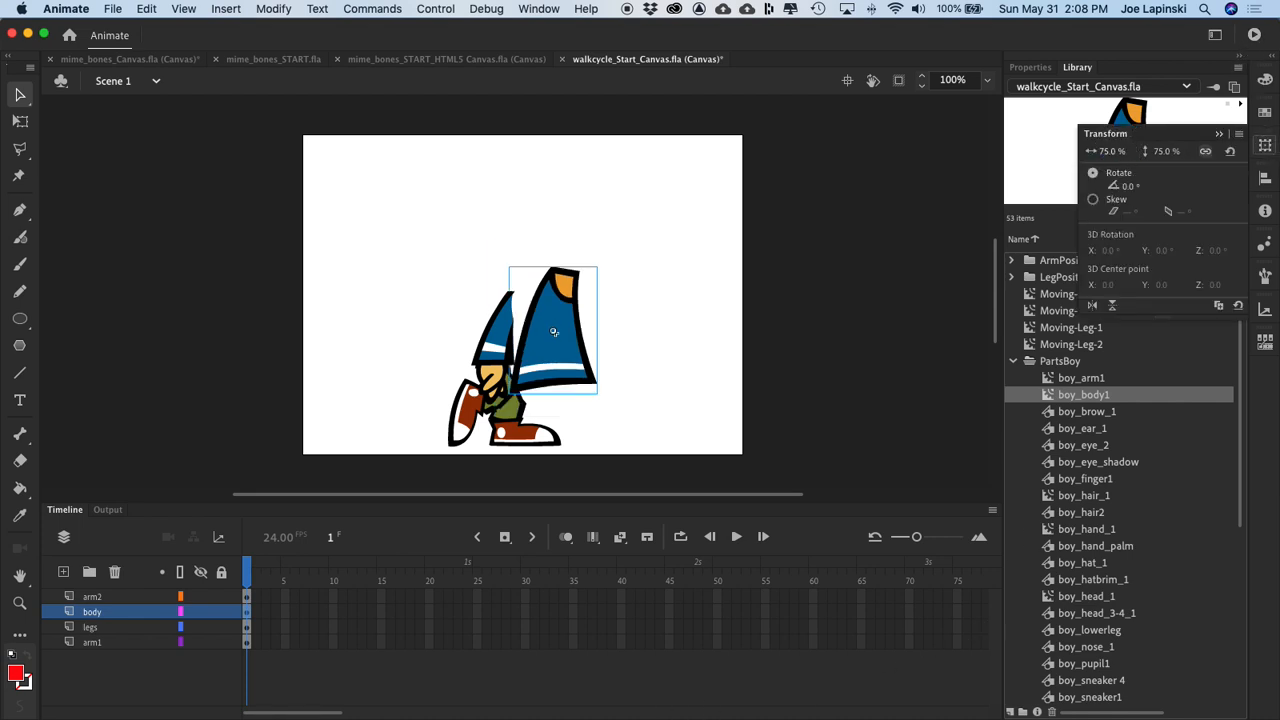
Step: Position the body over the arms so its hem overlaps the upper legs and its collar sits just above the shoulder
drag(582, 300, 526, 317)
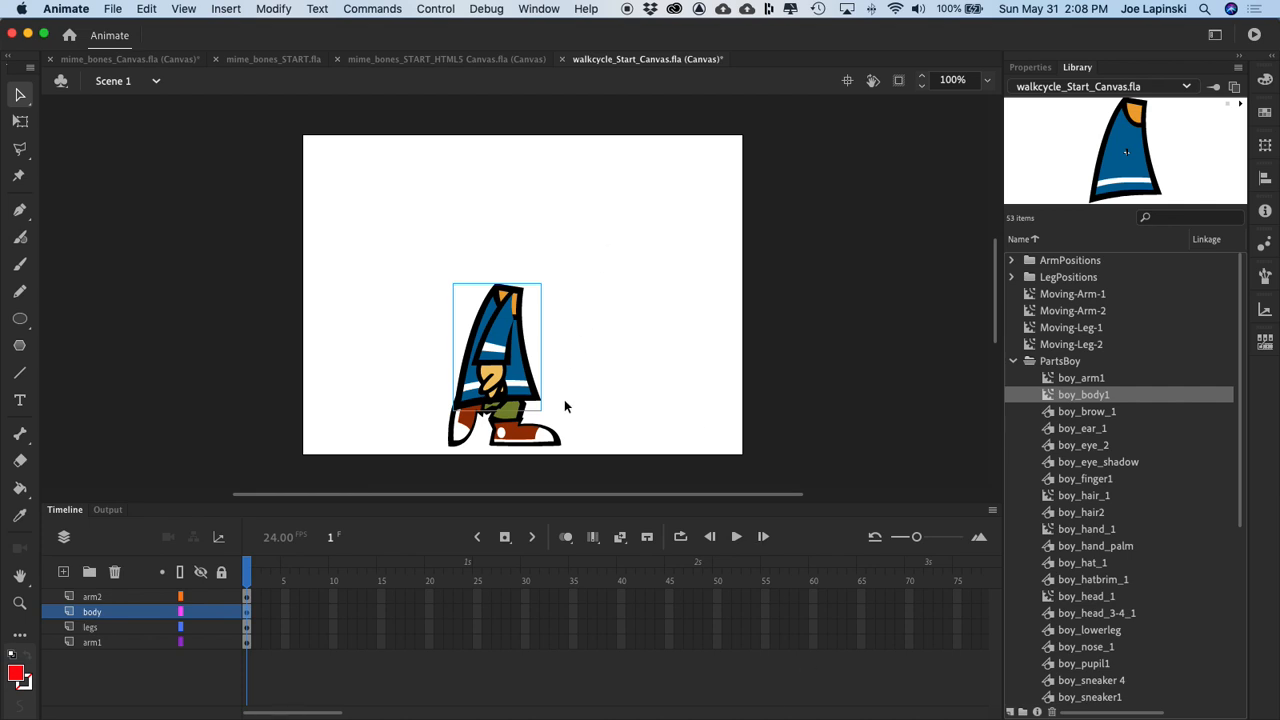
key(Up)
key(Up)
key(Up)
key(Up)
key(Up)
key(Up)
key(Up)
key(Up)
key(Up)
key(Up)
key(Up)
key(Up)
key(Up)
key(Up)
key(Up)
key(Up)
key(Up)
key(Up)
key(Up)
key(Up)
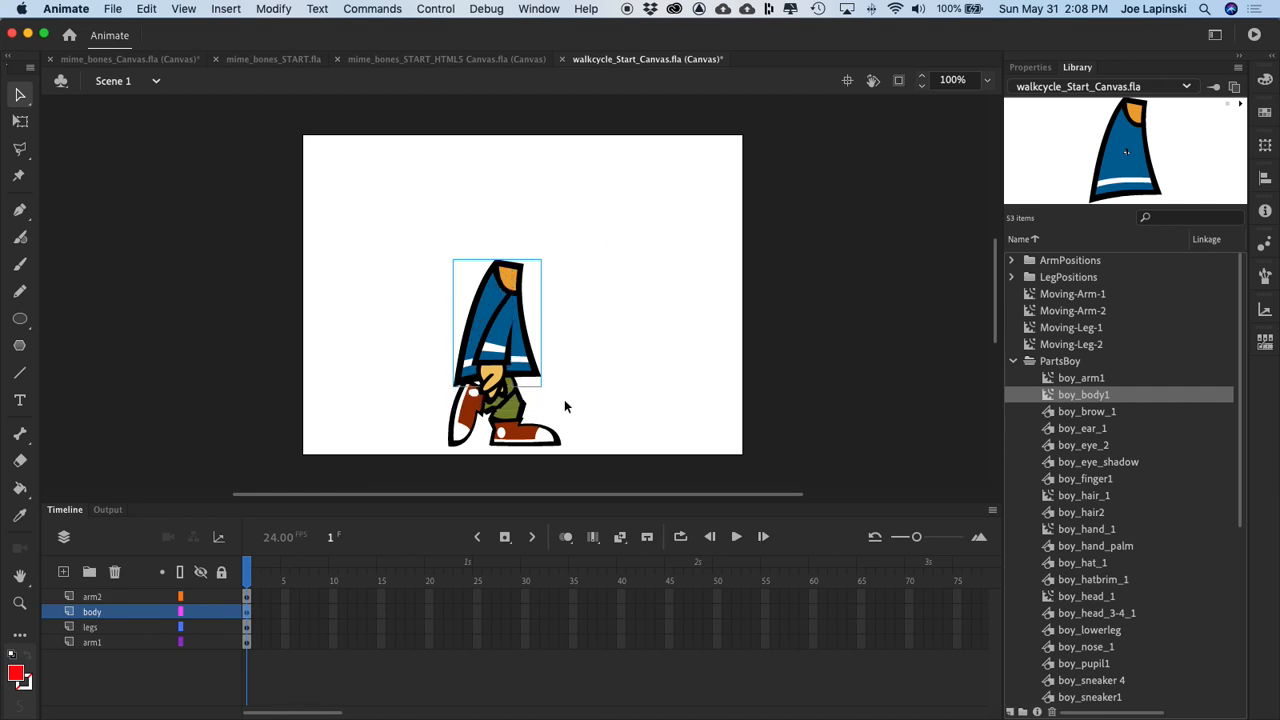
key(Down)
key(Down)
key(Down)
key(Down)
key(Down)
key(Down)
key(Down)
key(Down)
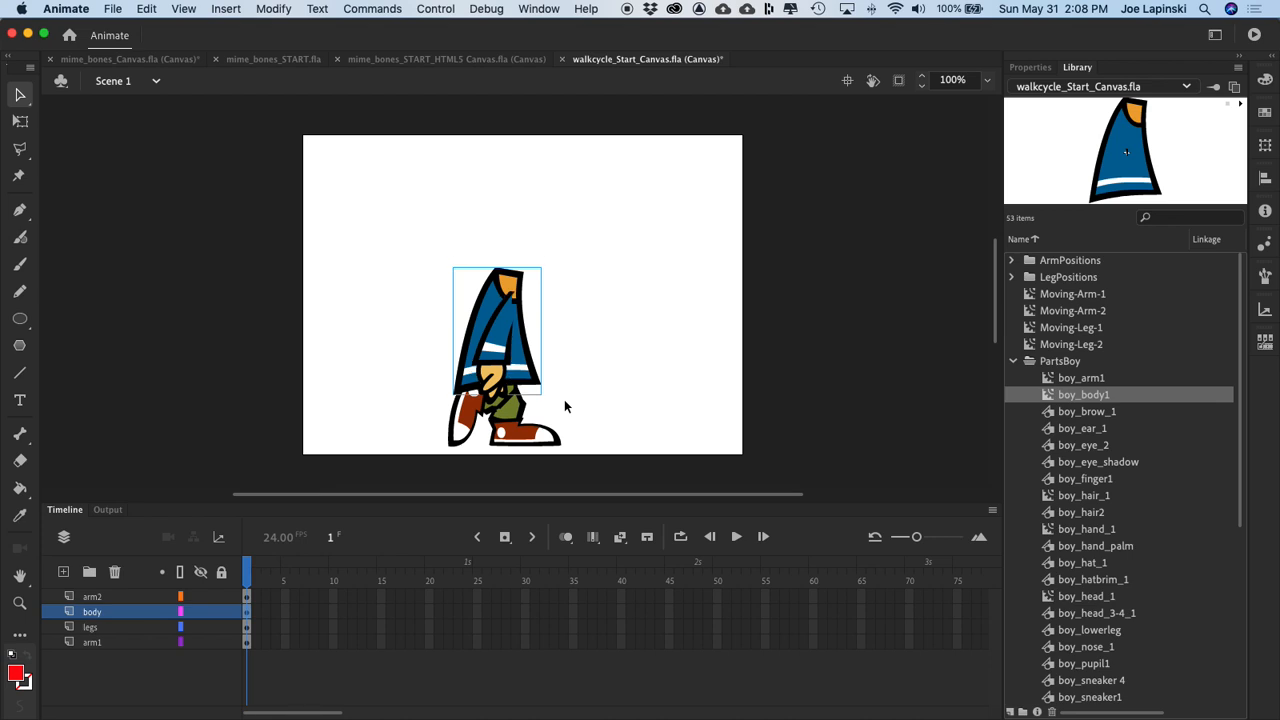
key(Right)
key(Right)
key(Right)
key(Right)
key(Right)
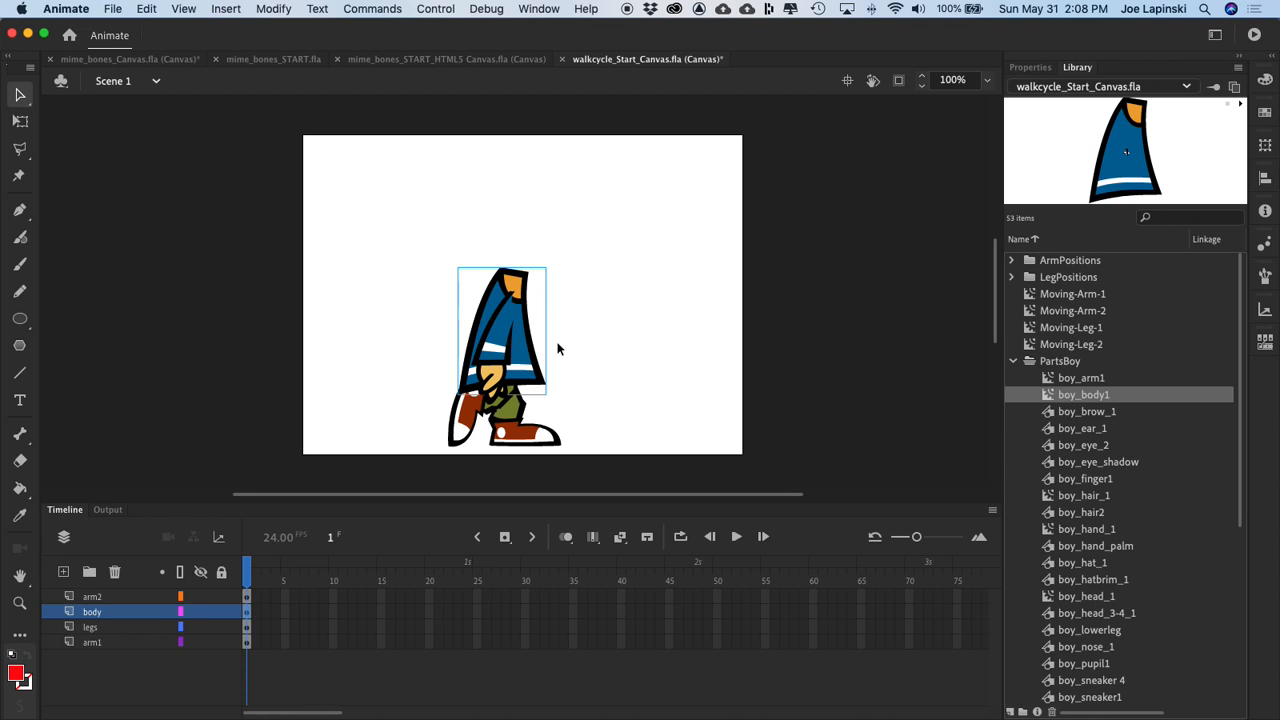
Step: Hide the body layer to expose the two overlapping arms
click(112, 645)
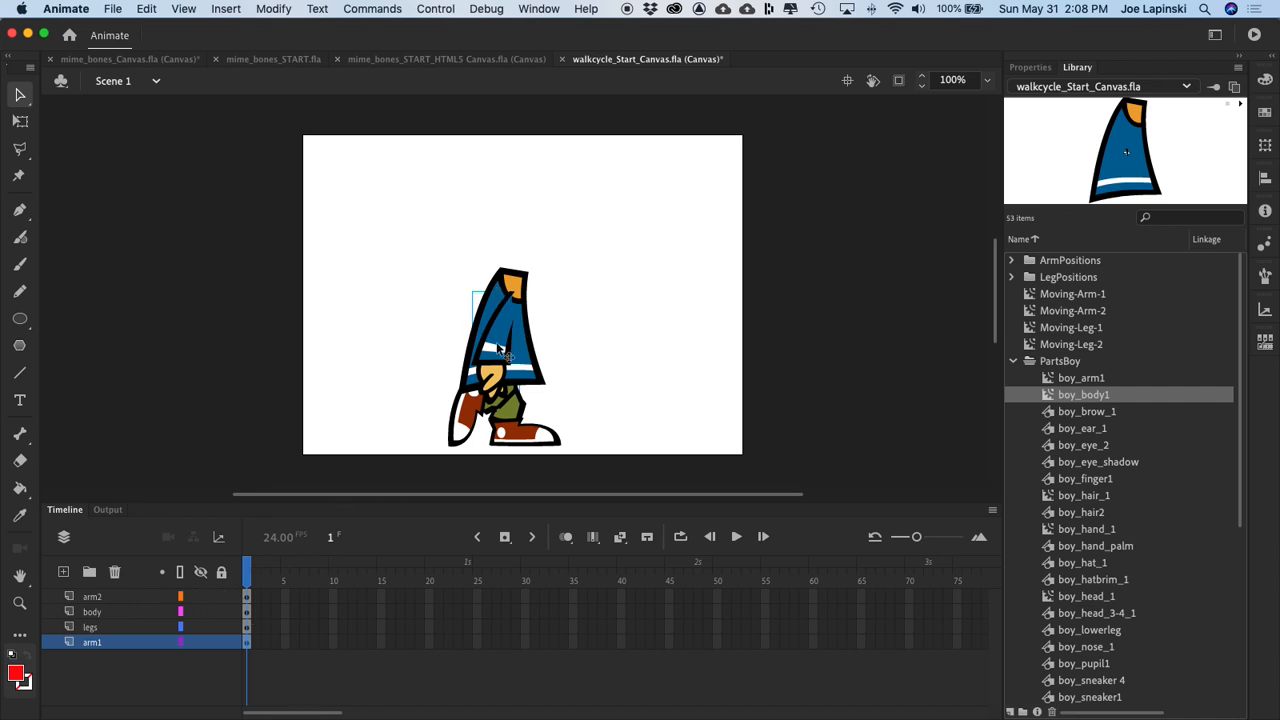
key(super+equal)
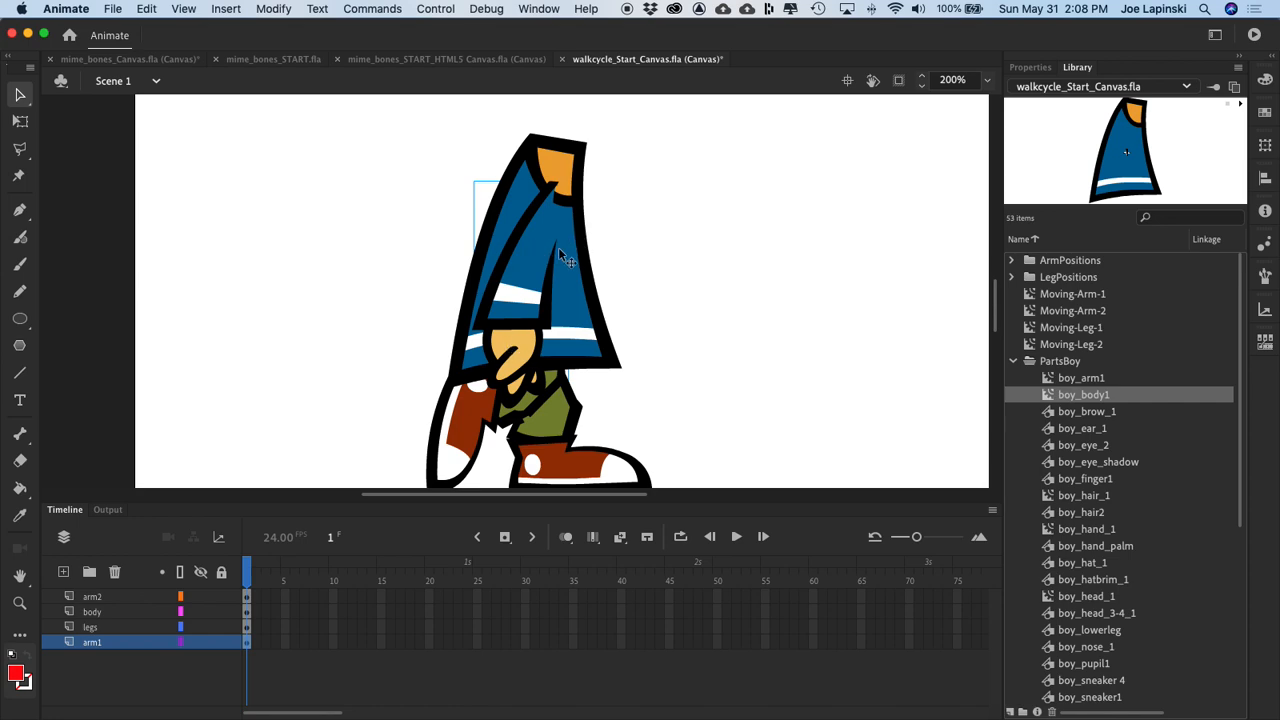
click(542, 283)
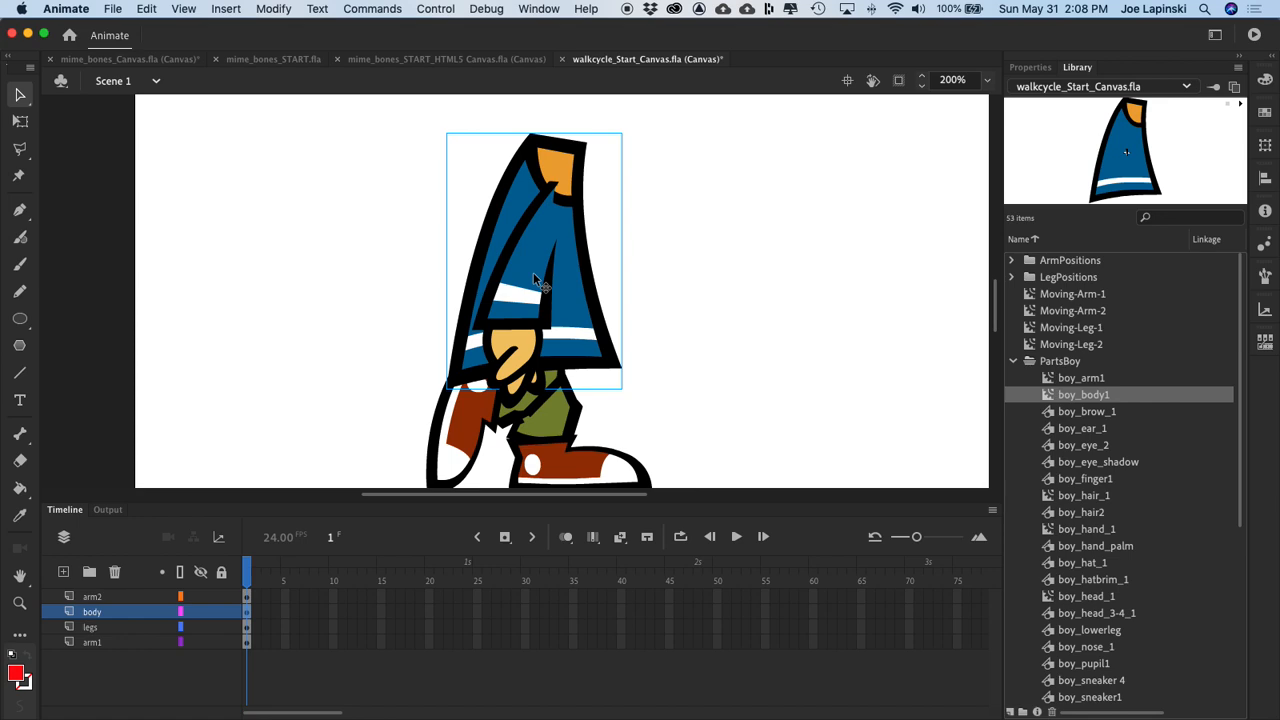
click(495, 318)
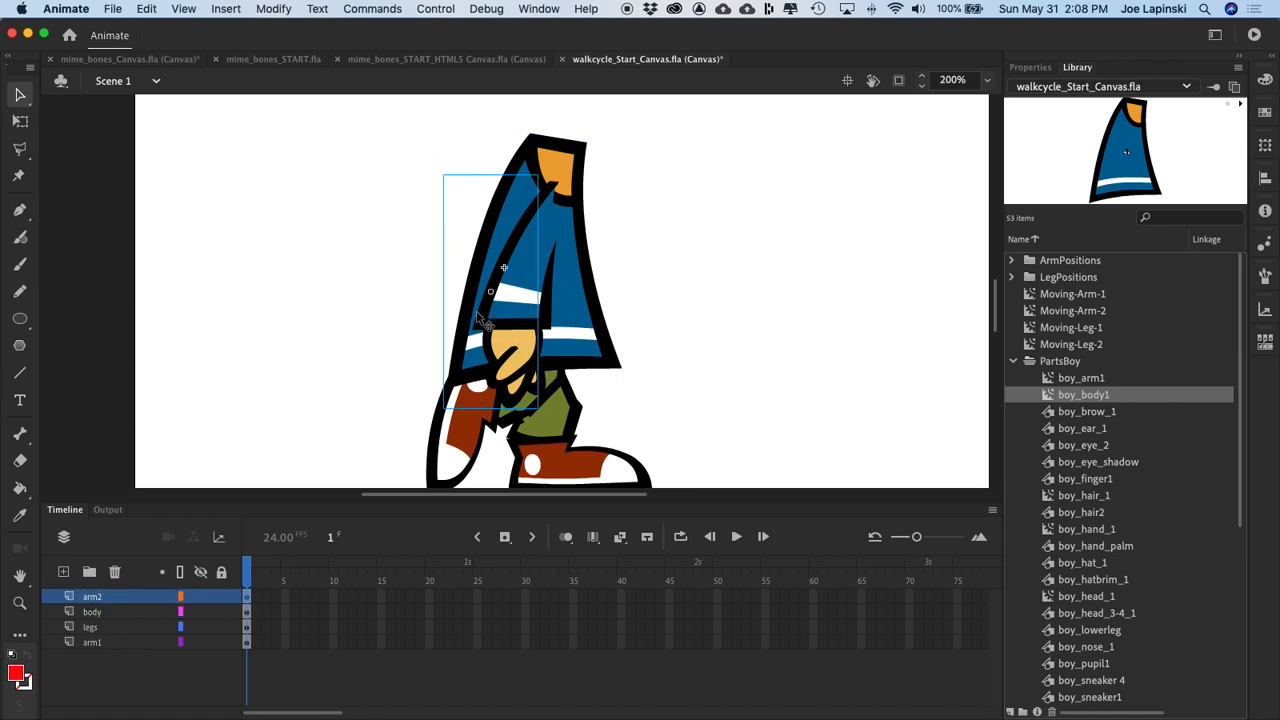
click(200, 612)
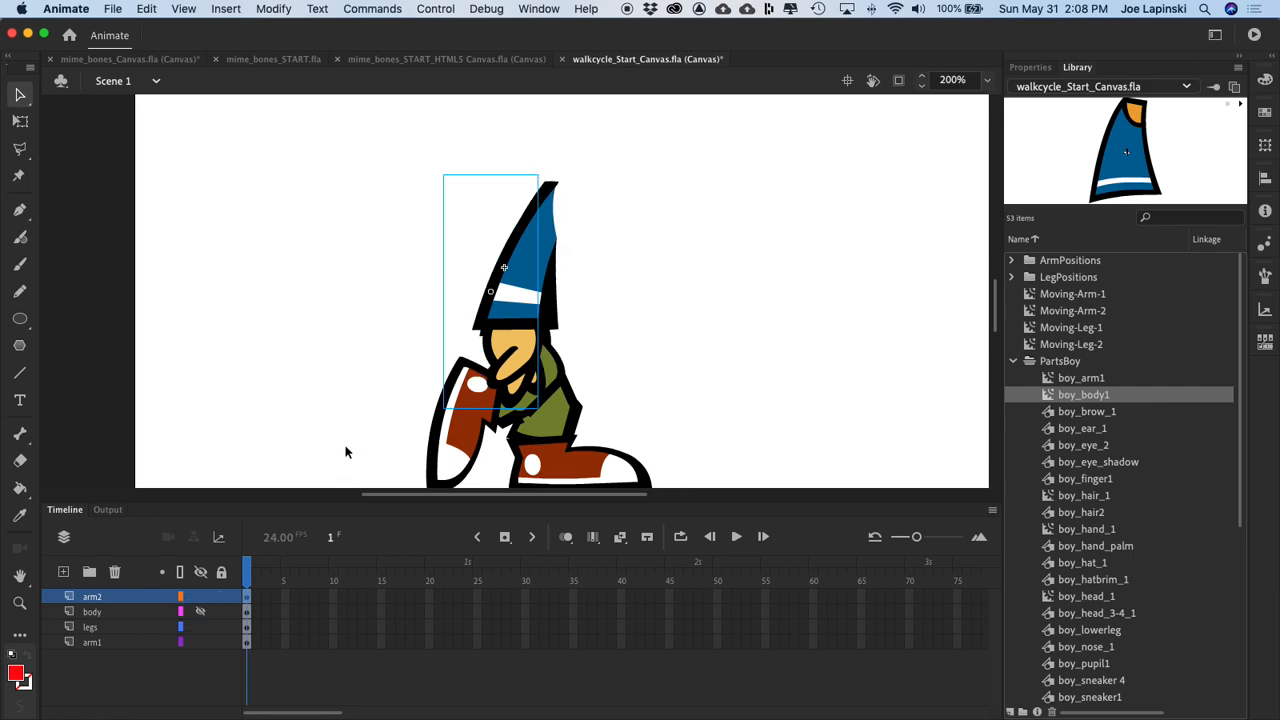
Step: Shift both arms together slightly to the left and make the body layer visible again
click(510, 134)
drag(504, 170, 588, 283)
key(Left)
key(Left)
key(Left)
key(Left)
key(Left)
key(Left)
key(Left)
key(Left)
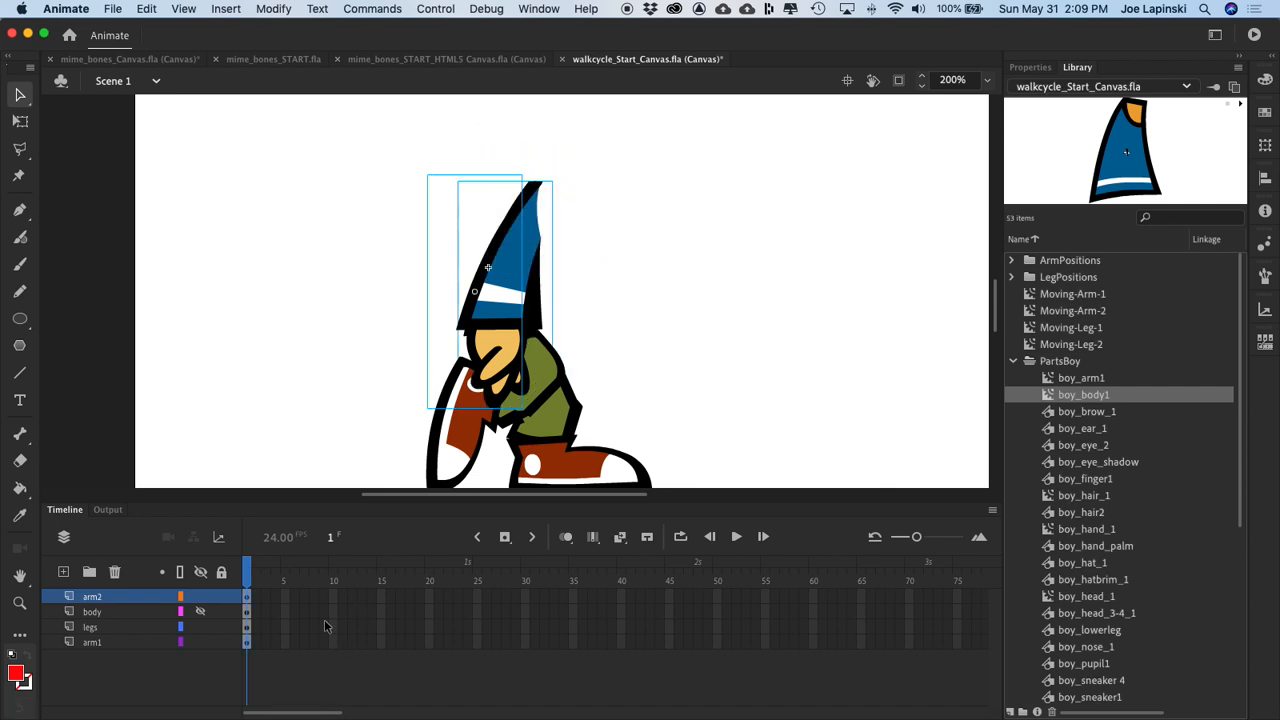
click(197, 614)
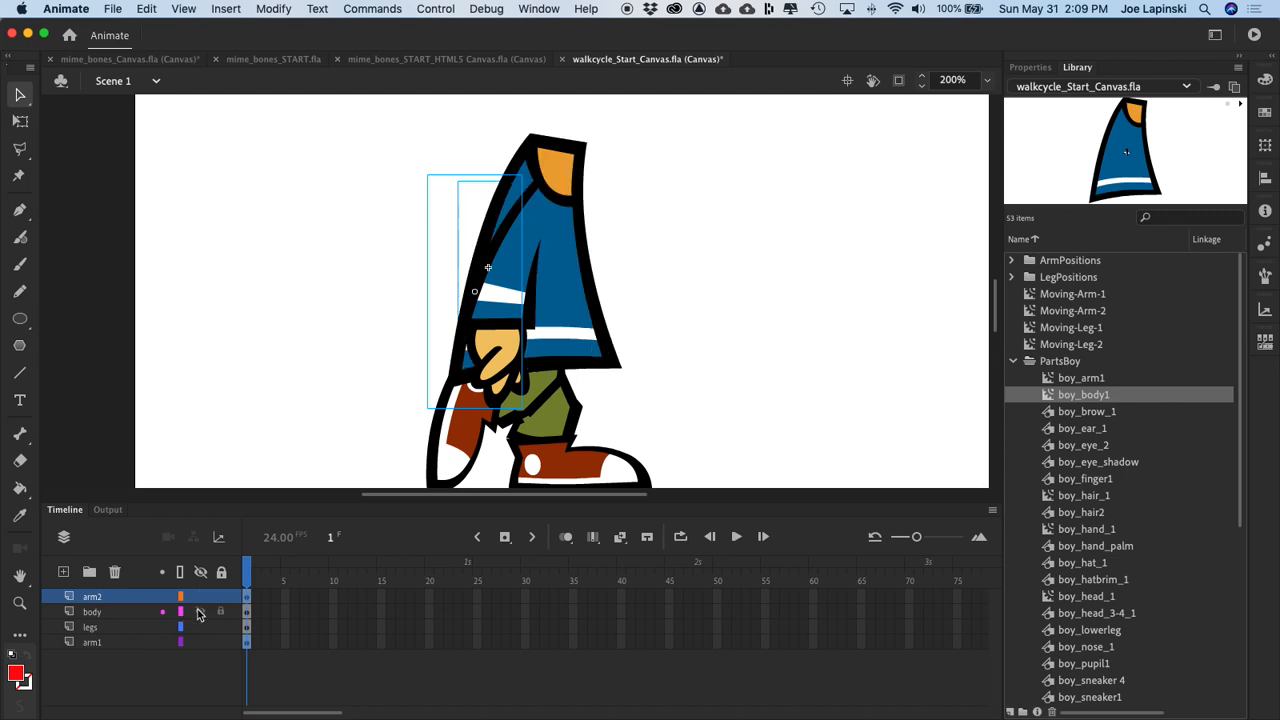
Step: Test the movie in the browser, and move both arms slightly right and lower on the body in Animate
key(super+Return)
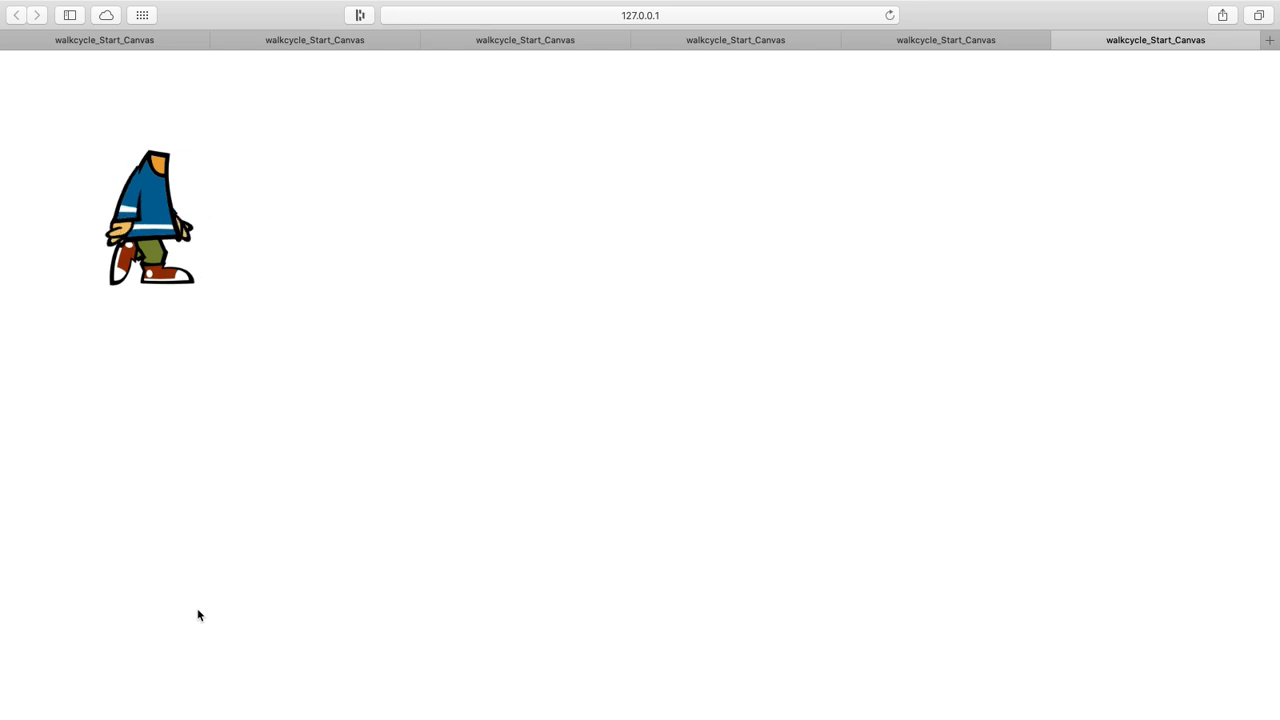
key(ctrl+Left)
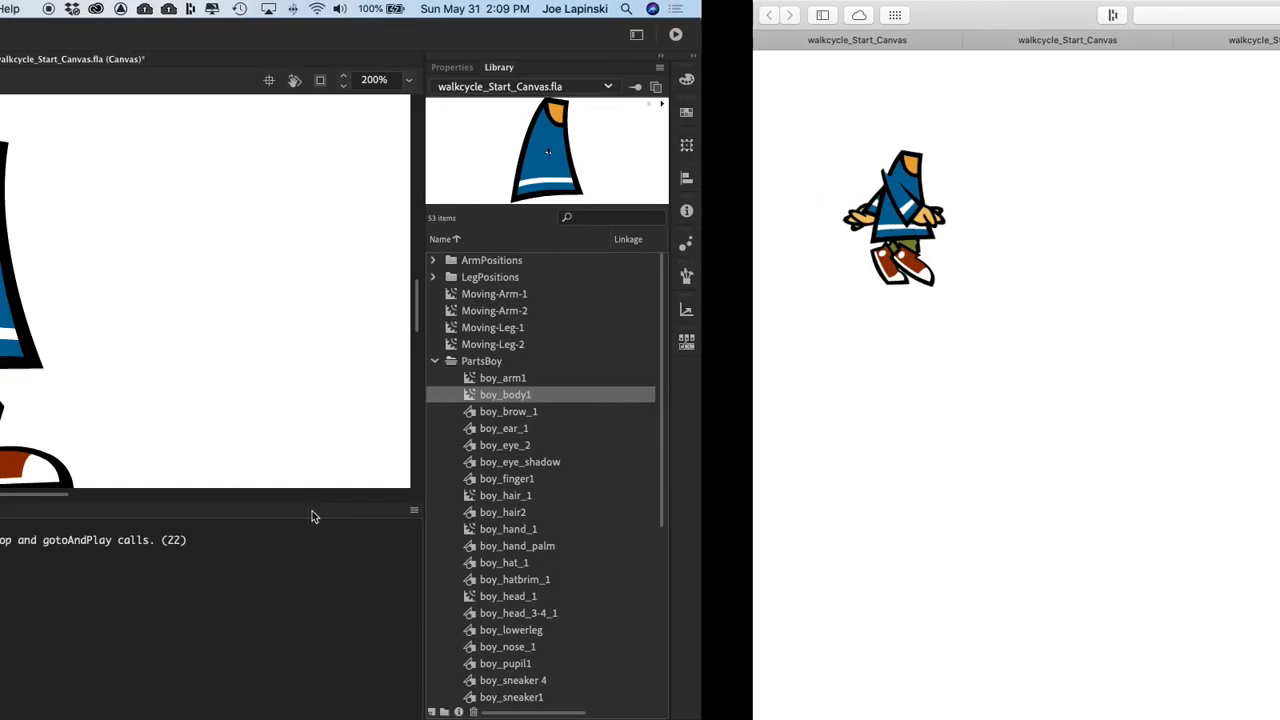
key(Right)
key(Right)
key(Right)
key(Right)
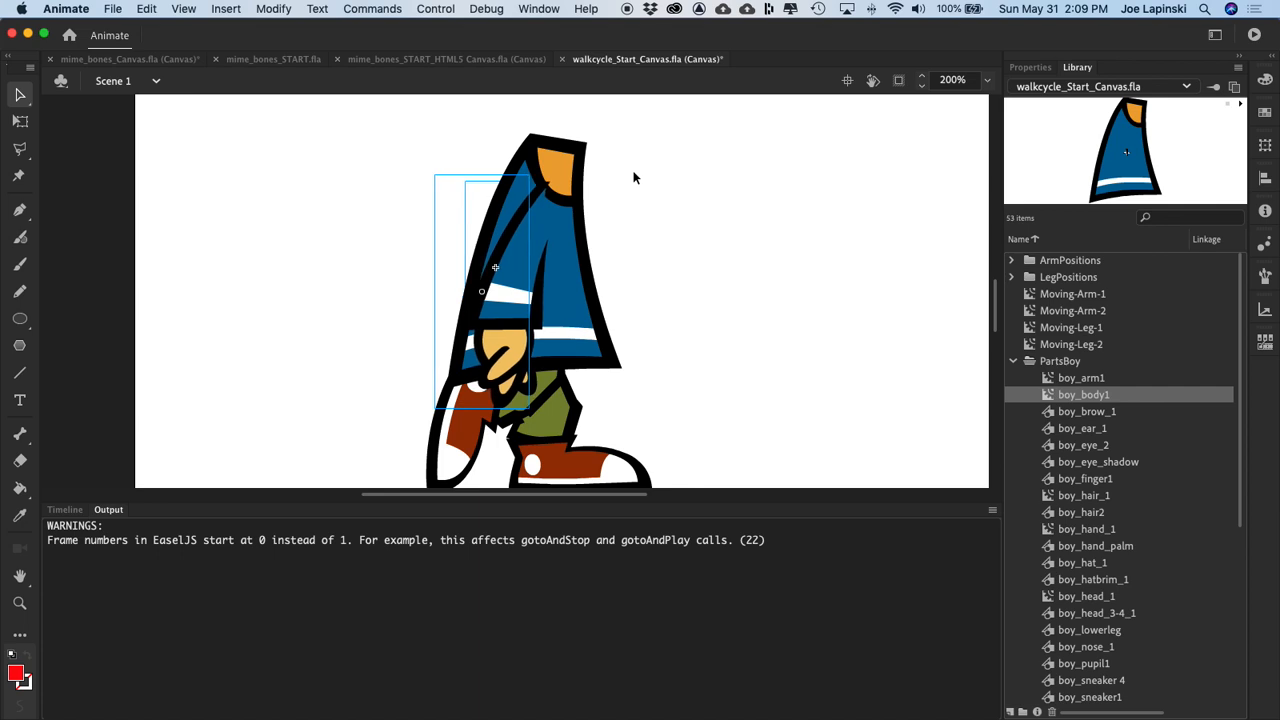
key(Down)
key(Down)
key(Down)
key(Down)
key(Down)
key(Down)
key(Down)
key(Down)
key(Down)
key(Down)
key(Down)
key(Down)
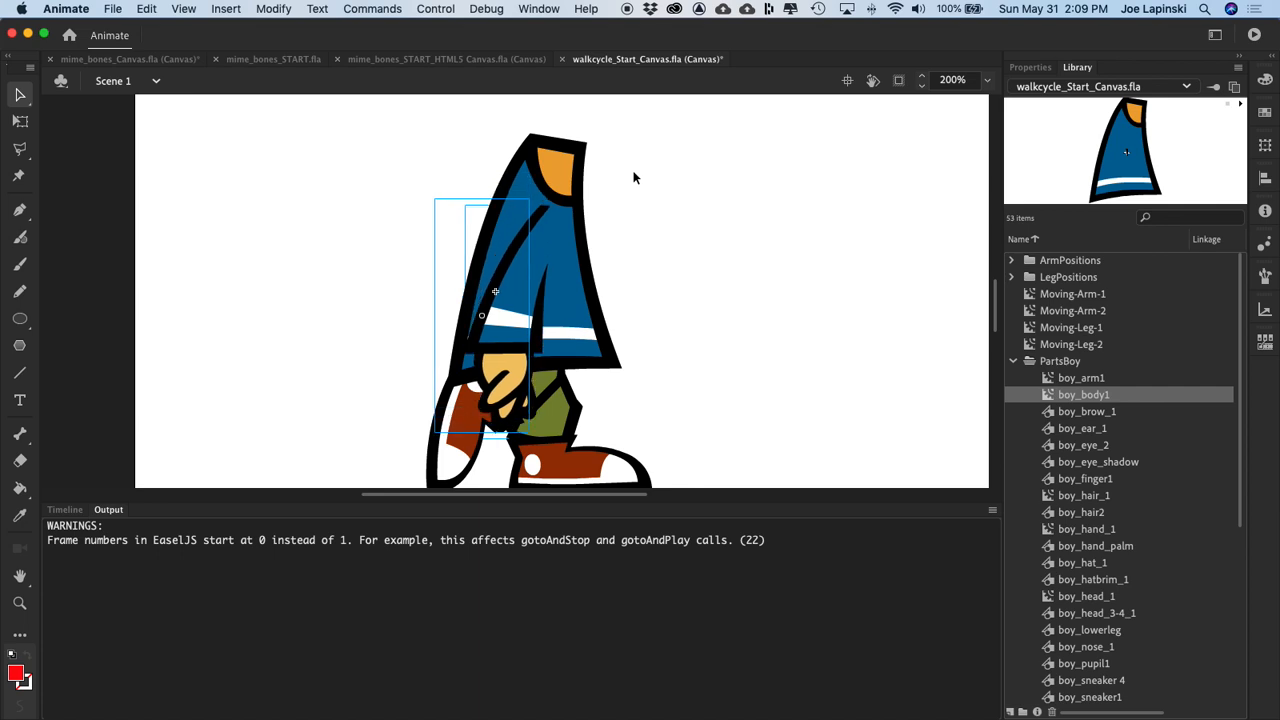
key(Down)
key(Down)
key(Down)
key(Down)
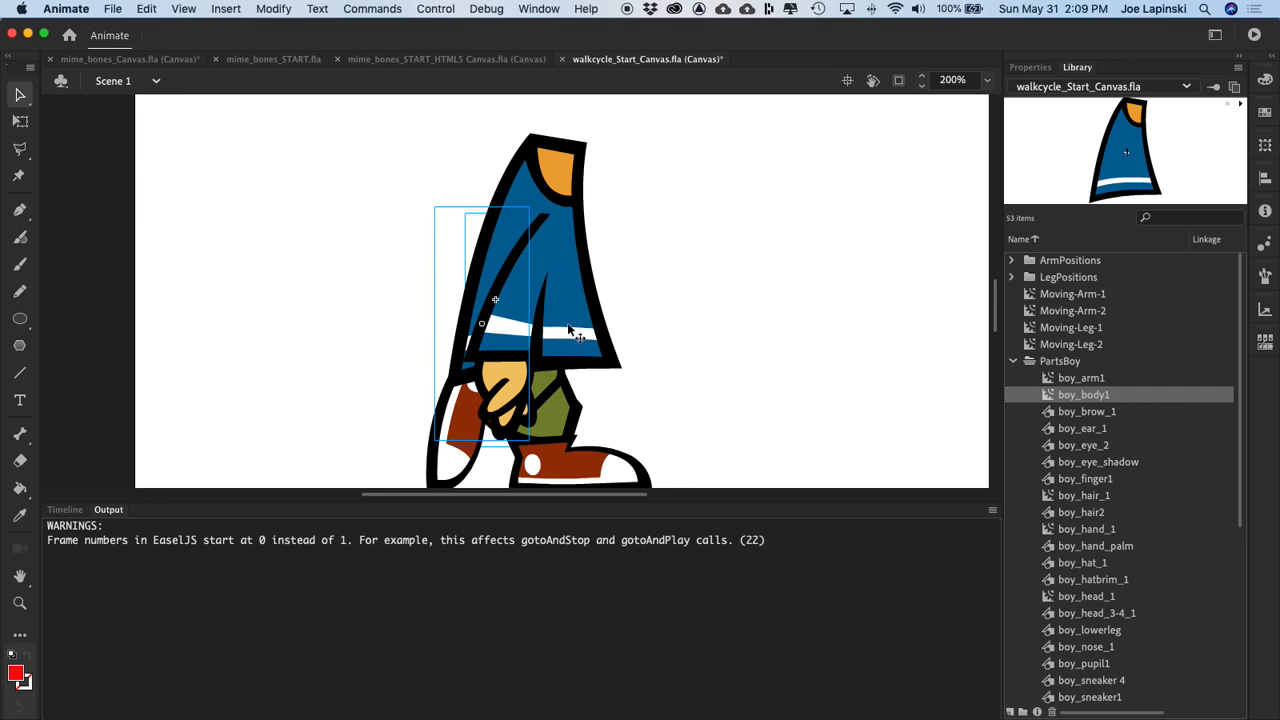
Step: Retest the movie in the browser, and shift both arms a little further right on the body
key(super+Return)
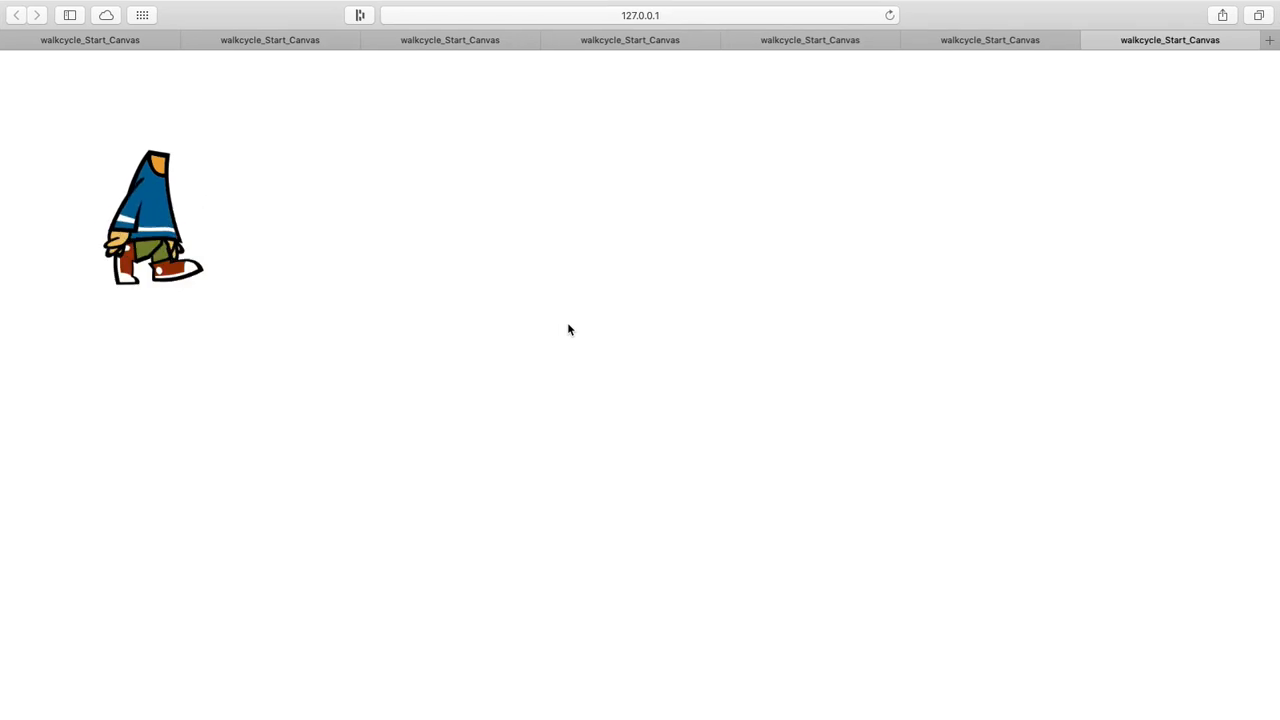
key(ctrl+Left)
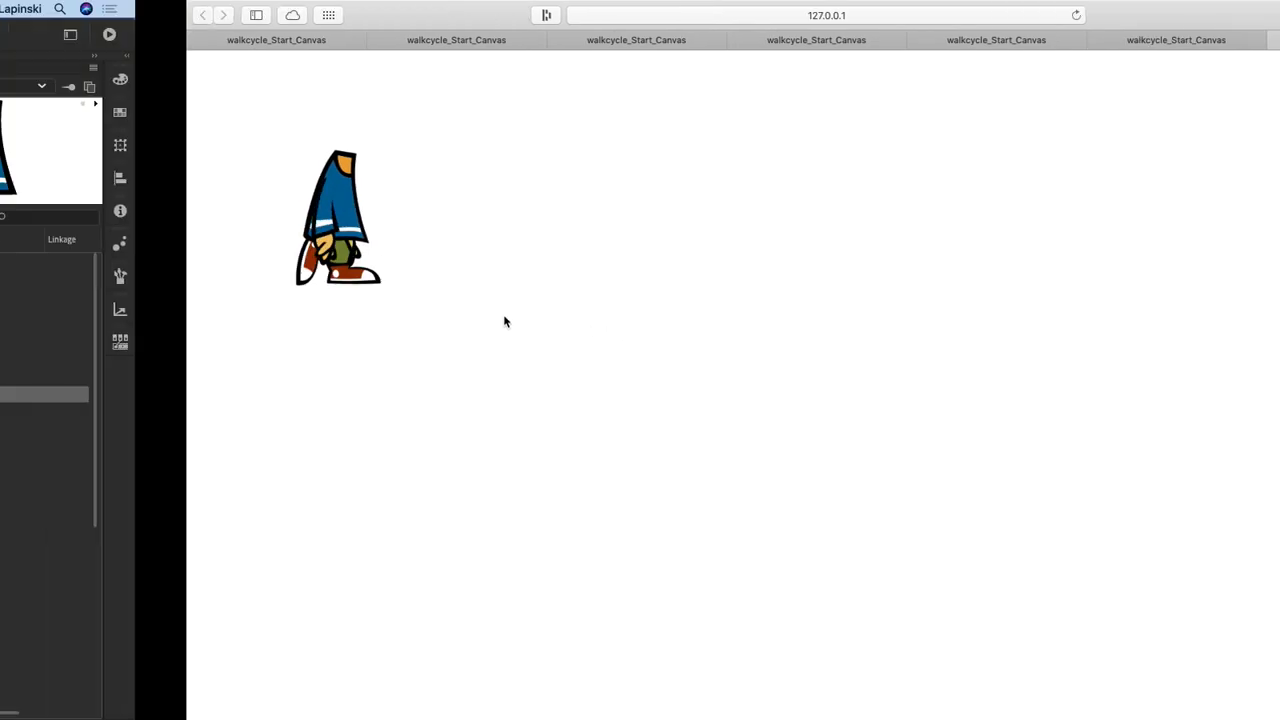
key(Right)
key(Right)
key(super+Return)
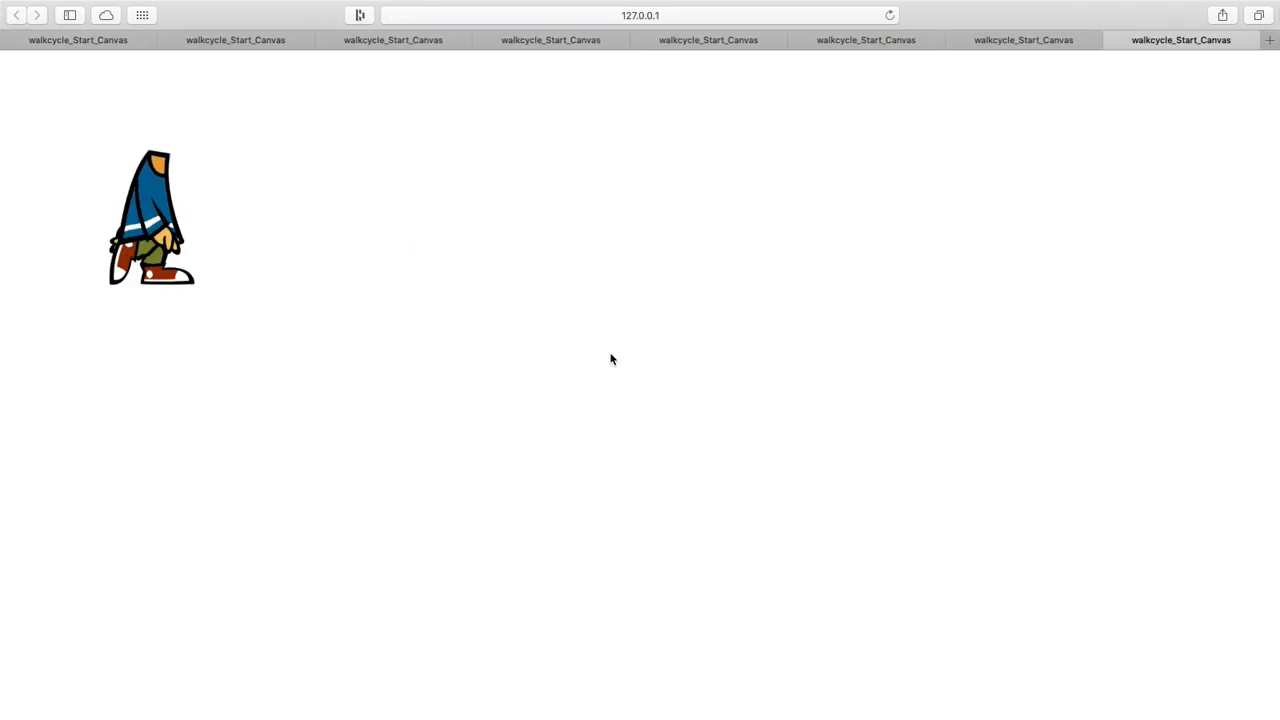
key(ctrl+Left)
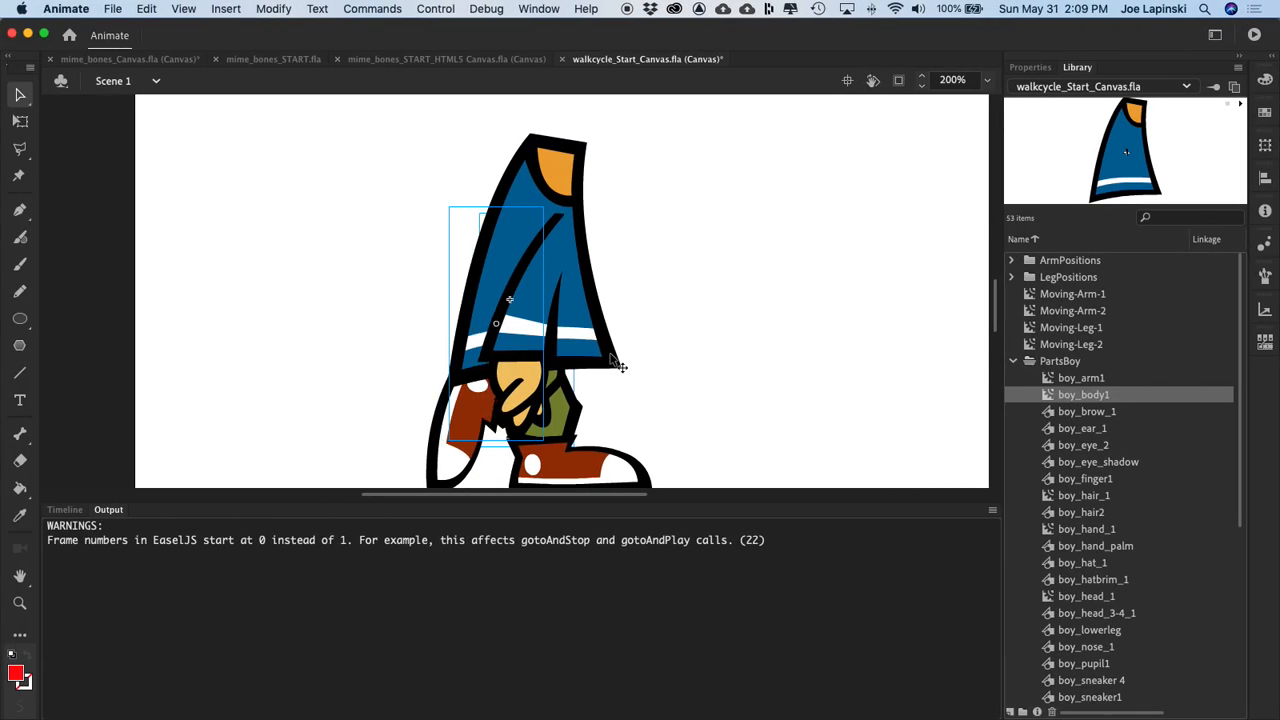
key(super+Return)
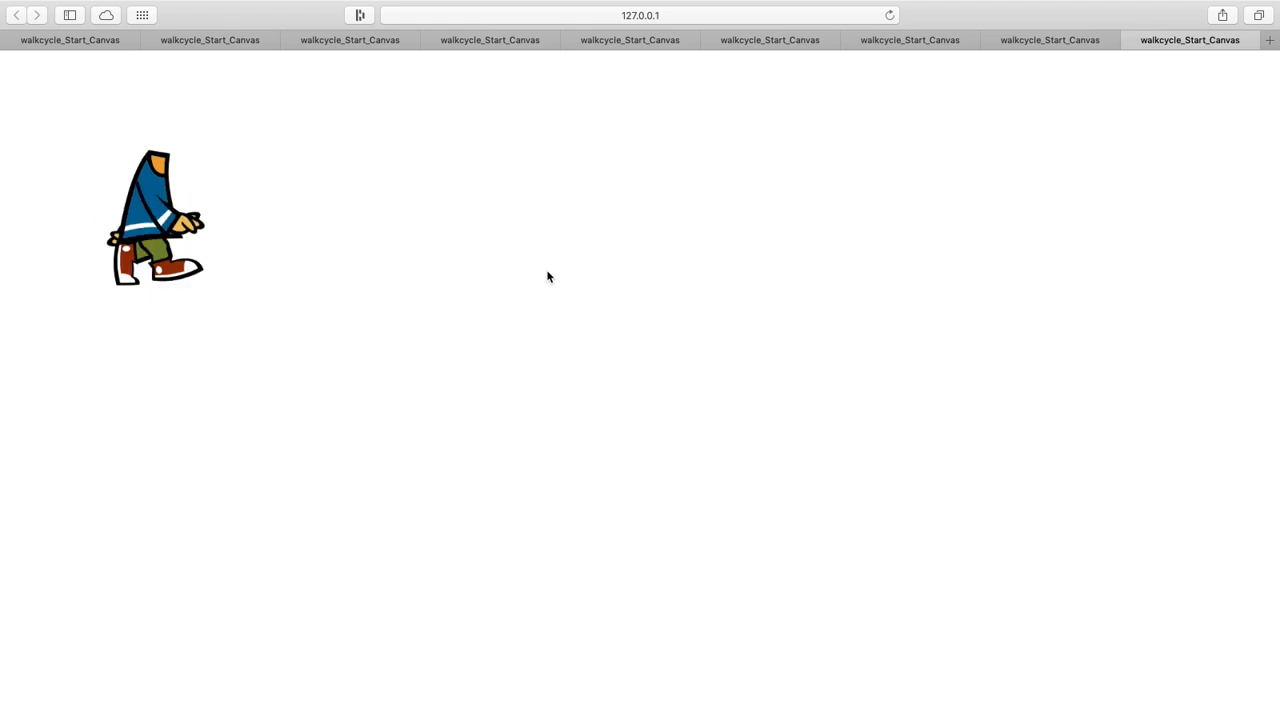
key(ctrl+Left)
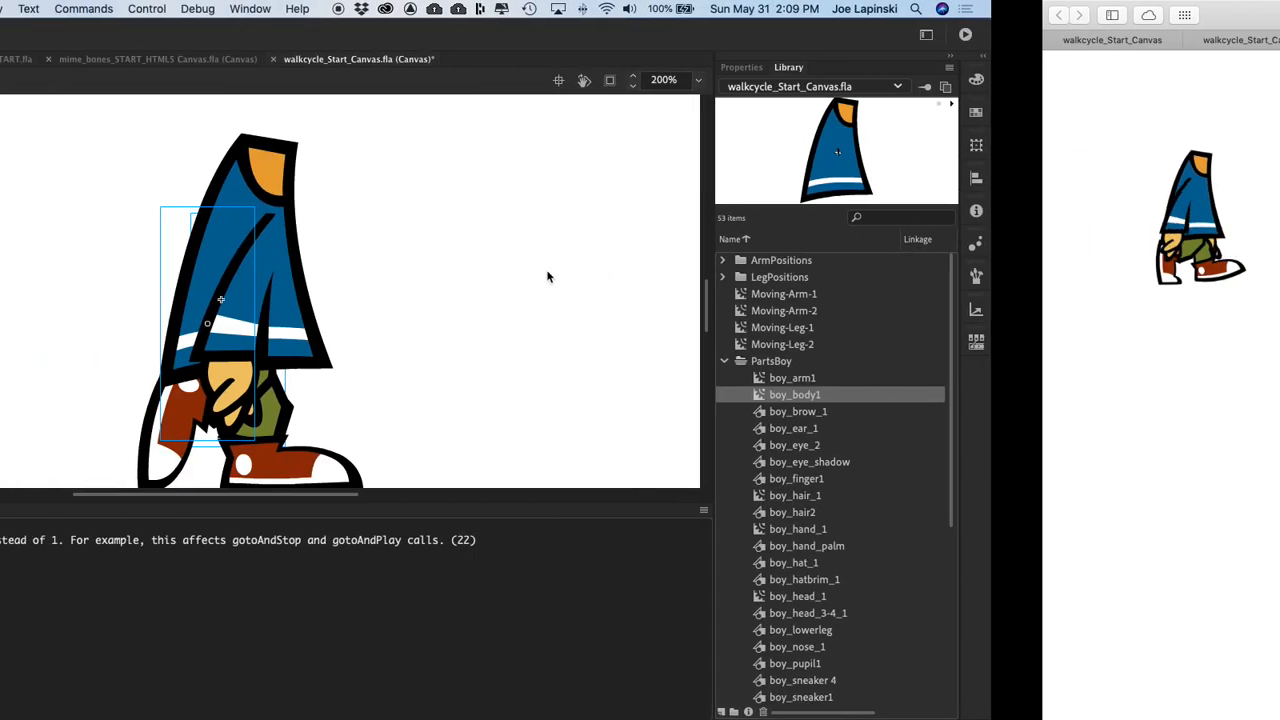
Step: Create a new movie clip symbol named Swinging-Head
click(65, 509)
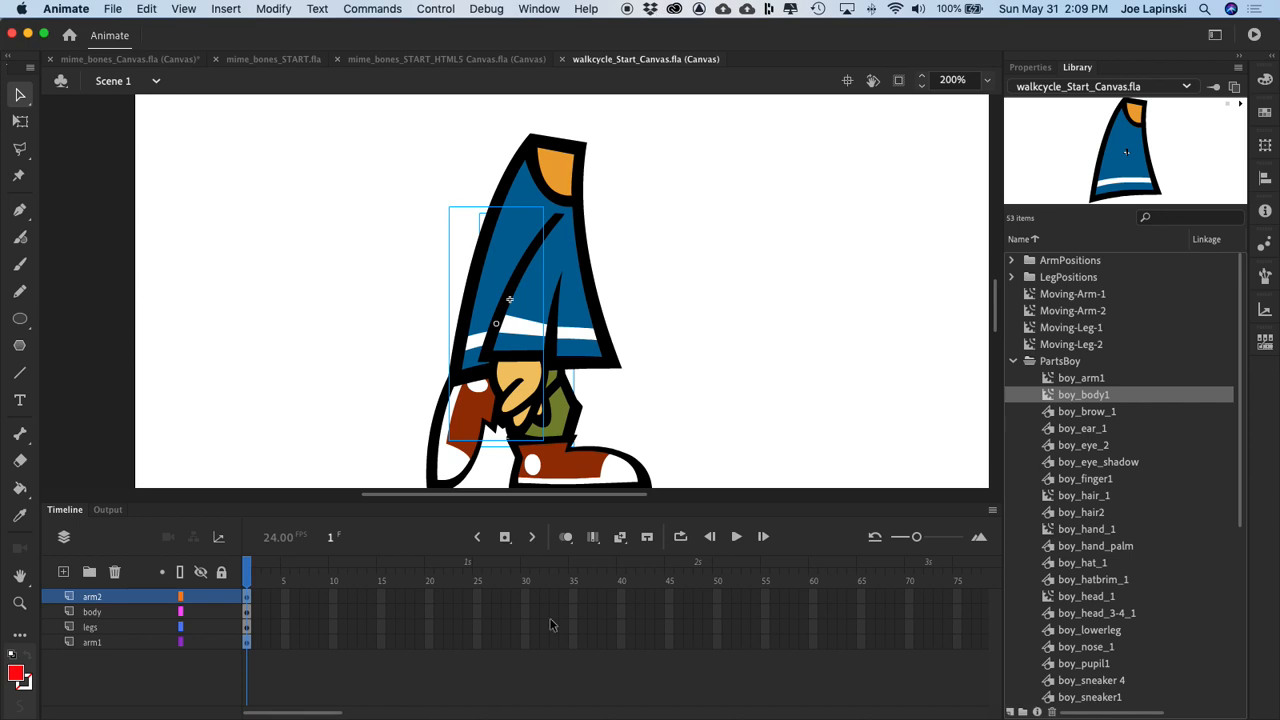
click(227, 9)
click(232, 31)
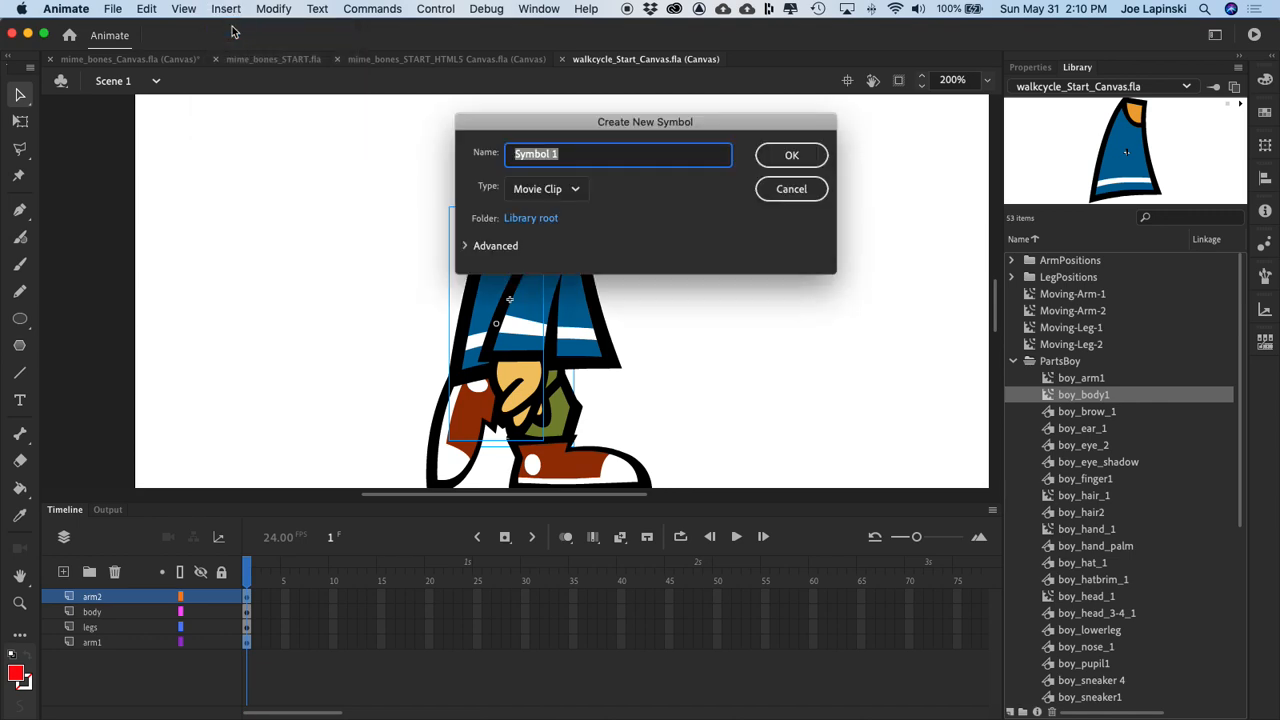
text(winging-Head)
key(Return)
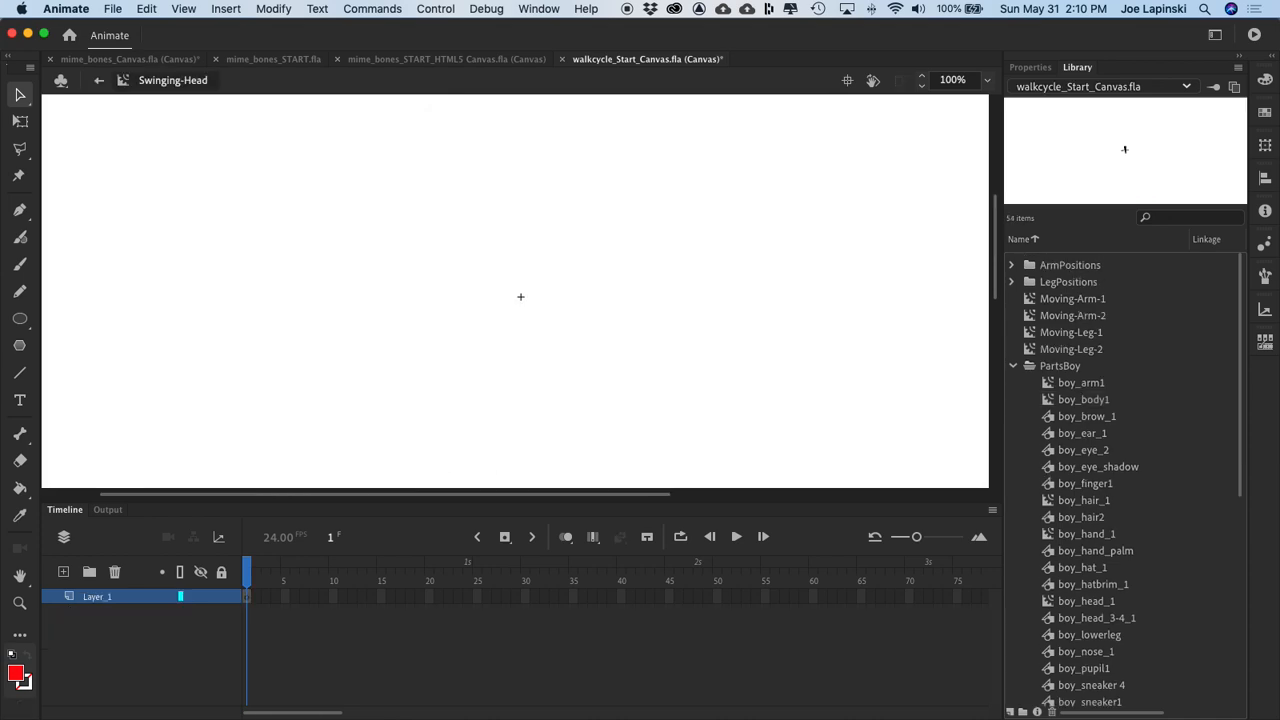
Step: Place an instance of full_head from the PartsBoy folder near the registration point of Swinging-Head
scroll(1060, 368, down, 1)
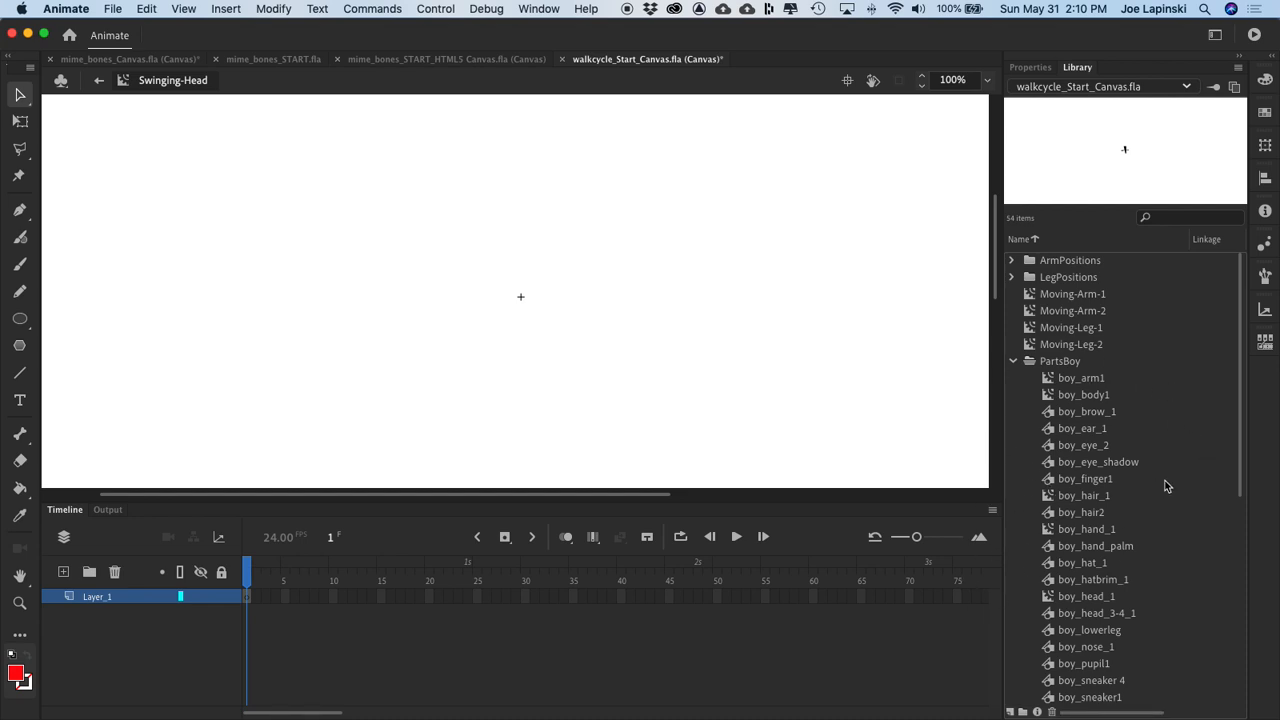
scroll(1165, 486, down, 5)
click(1048, 476)
drag(1048, 476, 499, 299)
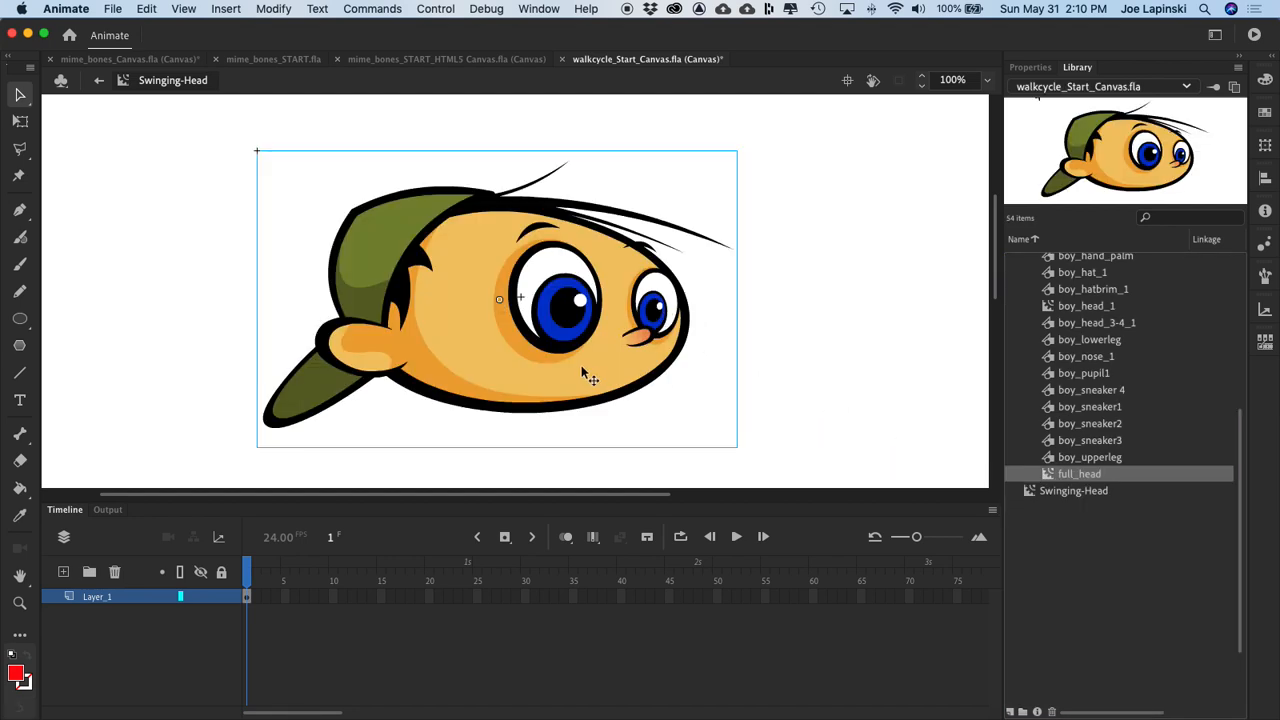
Step: Center the full_head instance horizontally and vertically on the Swinging-Head registration point, with alignment to the stage enabled
click(1265, 178)
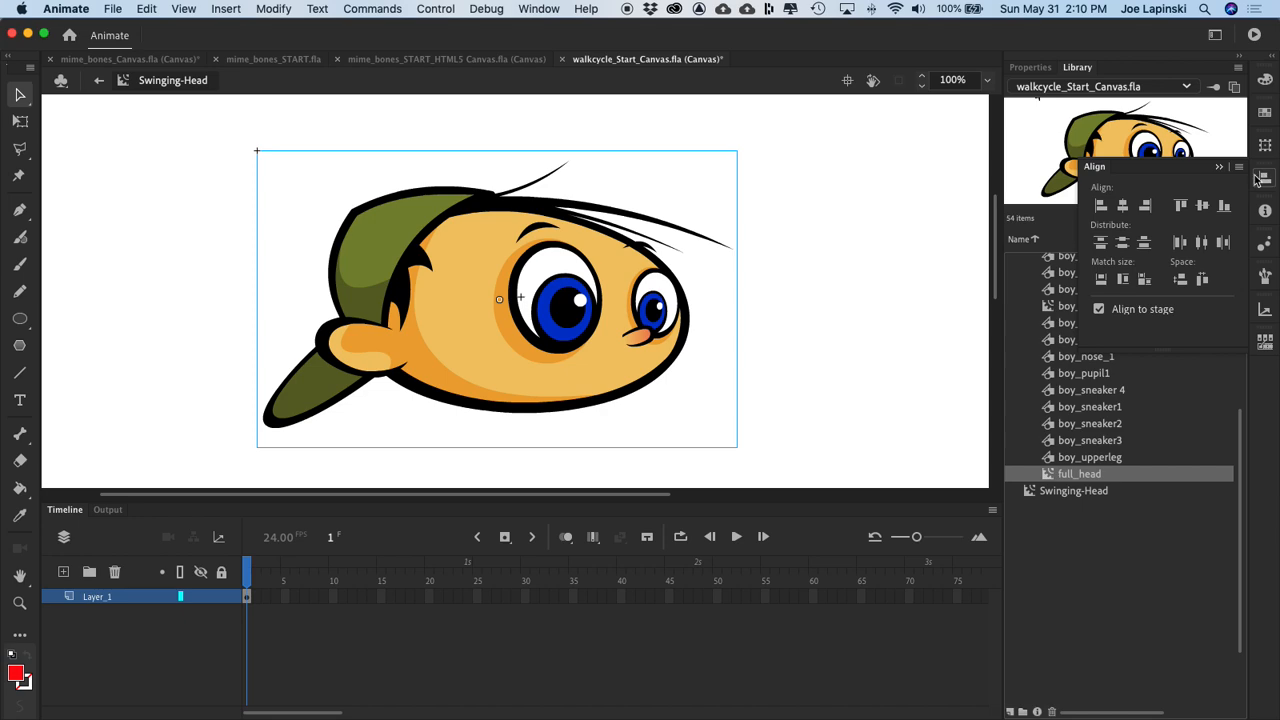
click(1123, 205)
click(1202, 205)
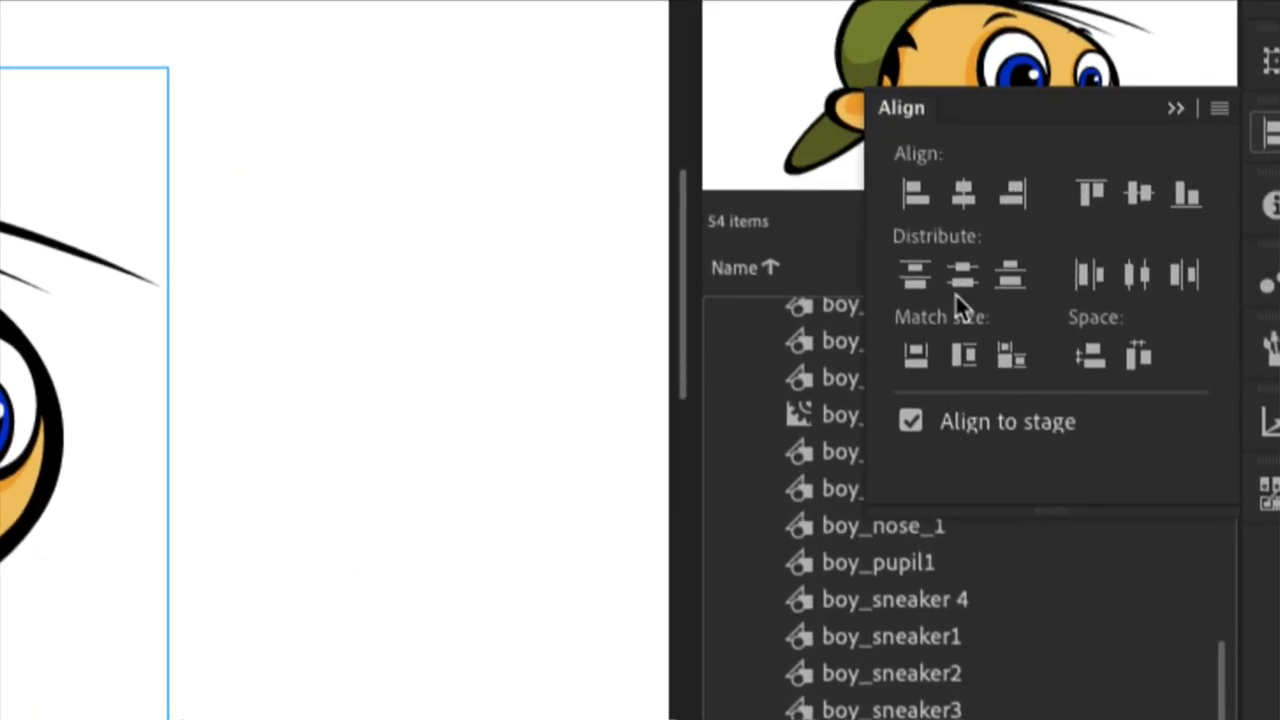
click(918, 422)
click(918, 422)
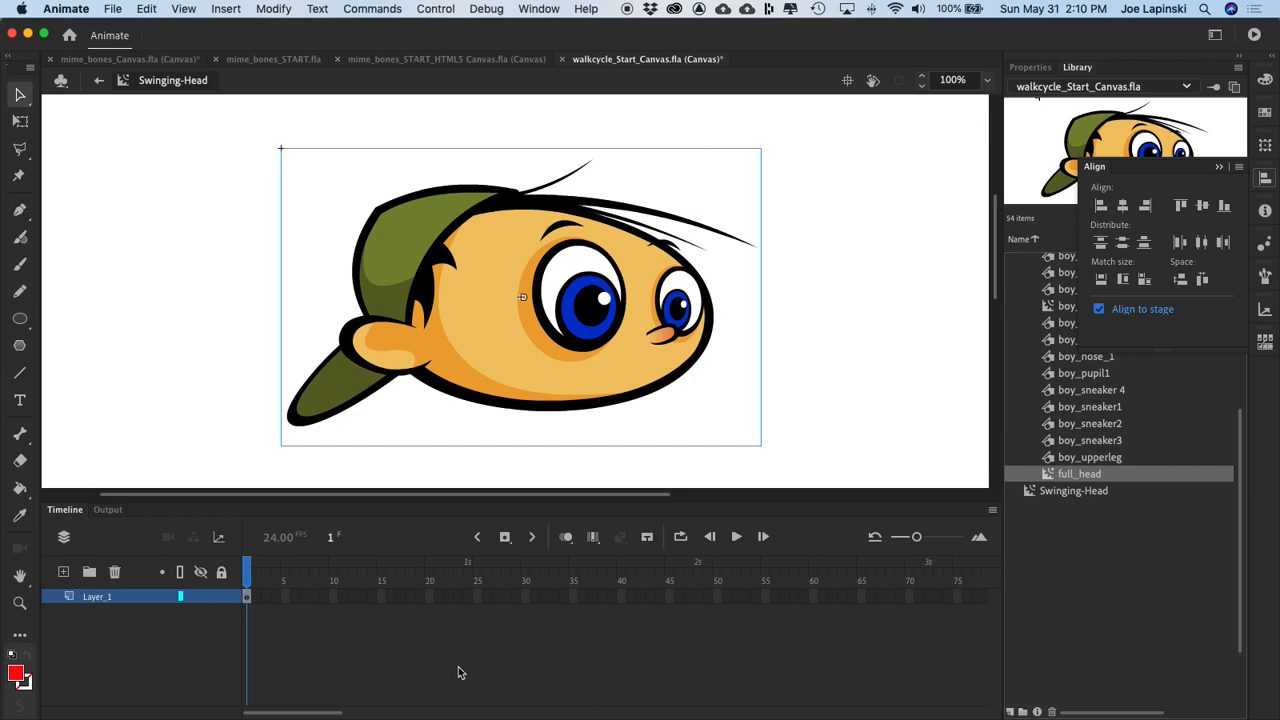
Step: Extend Layer_1 of Swinging-Head to frame 30 and create a motion tween on the head
click(391, 636)
click(524, 598)
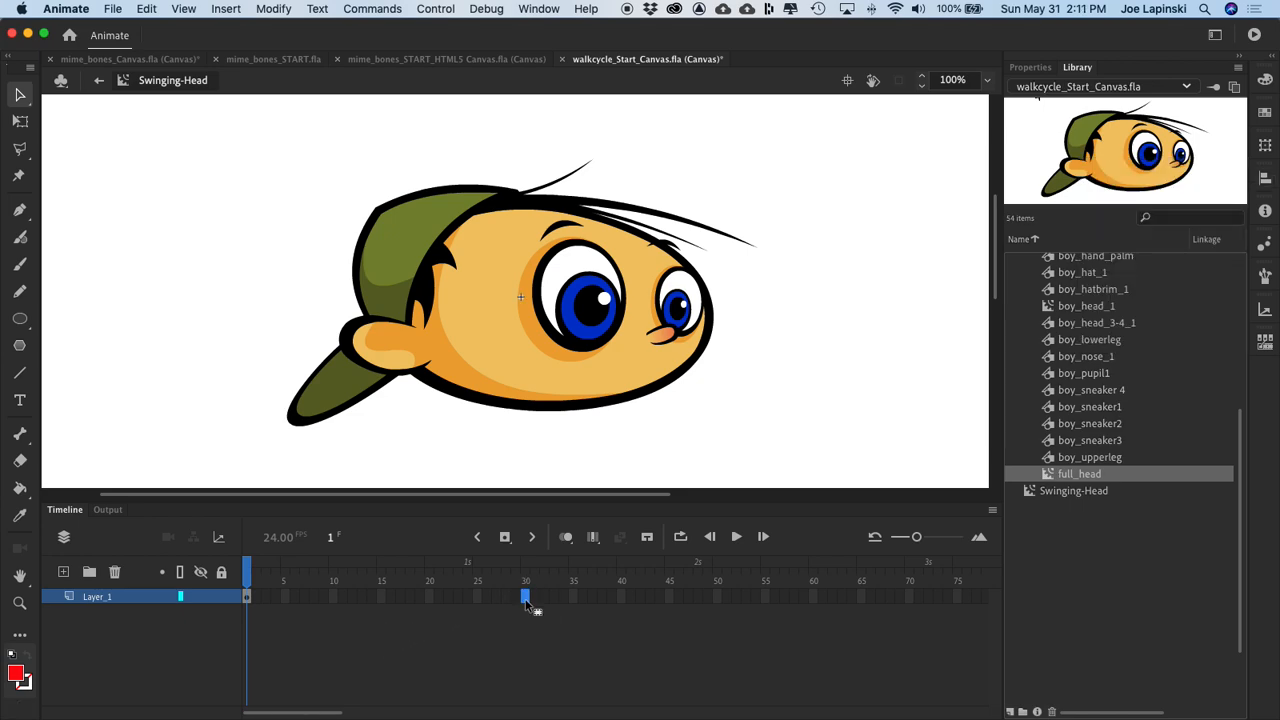
key(F5)
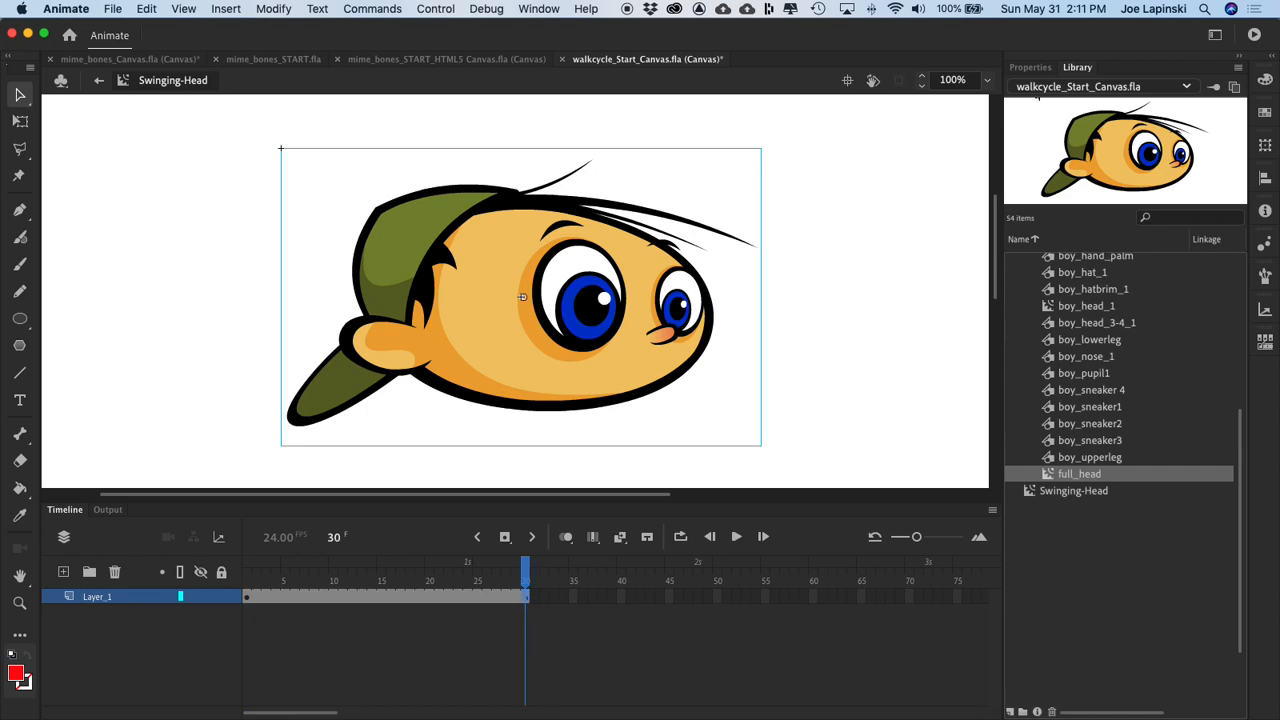
right_click(481, 345)
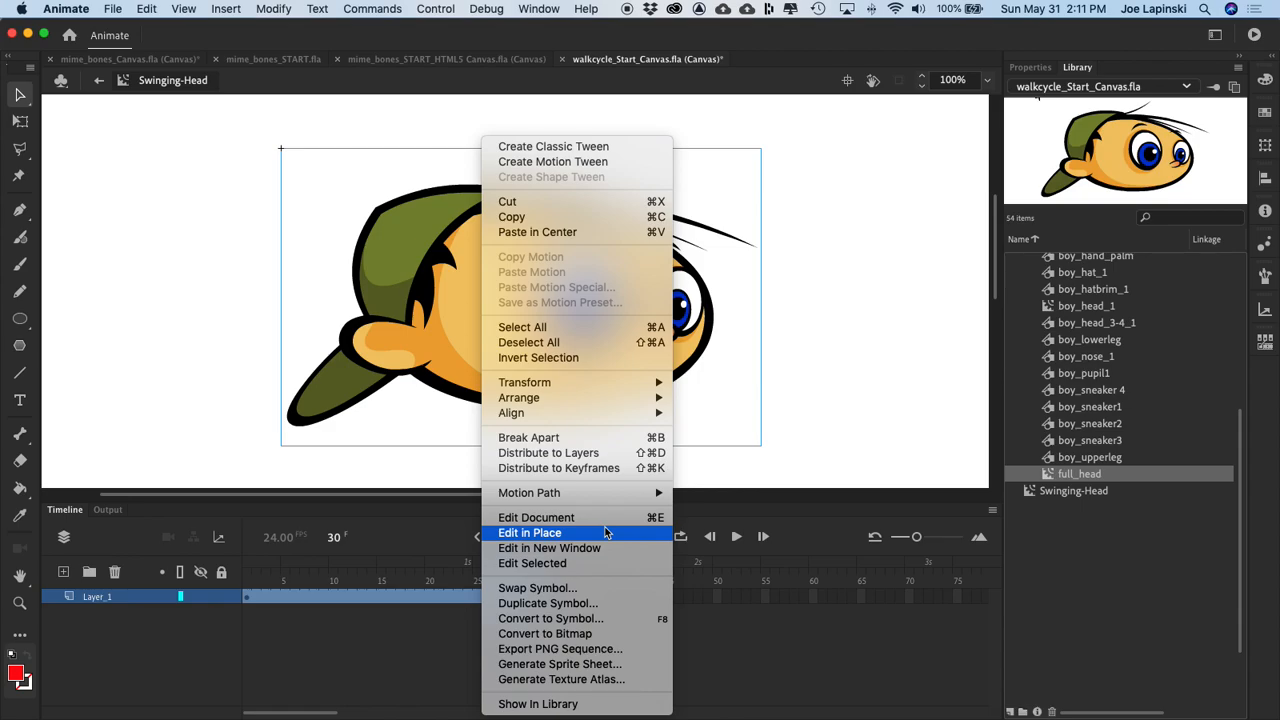
click(590, 162)
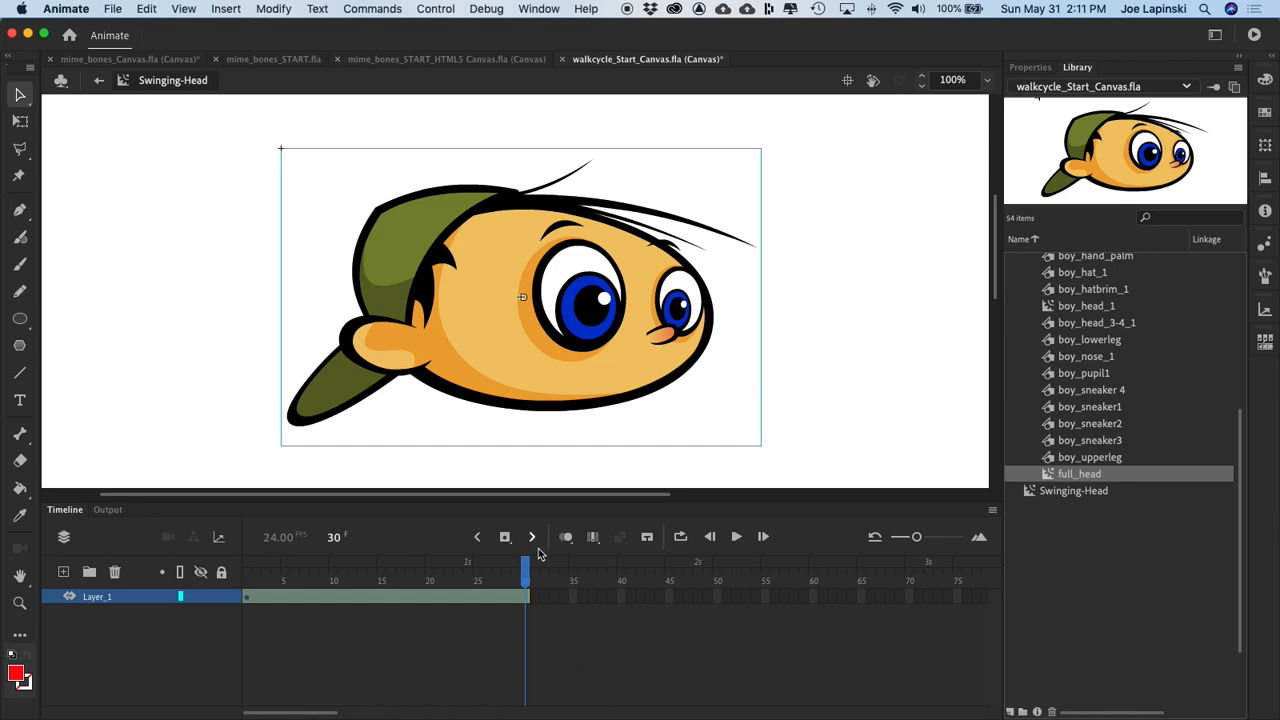
Step: Rotate the head to 10° at frame 8 of the motion tween
drag(526, 580, 313, 591)
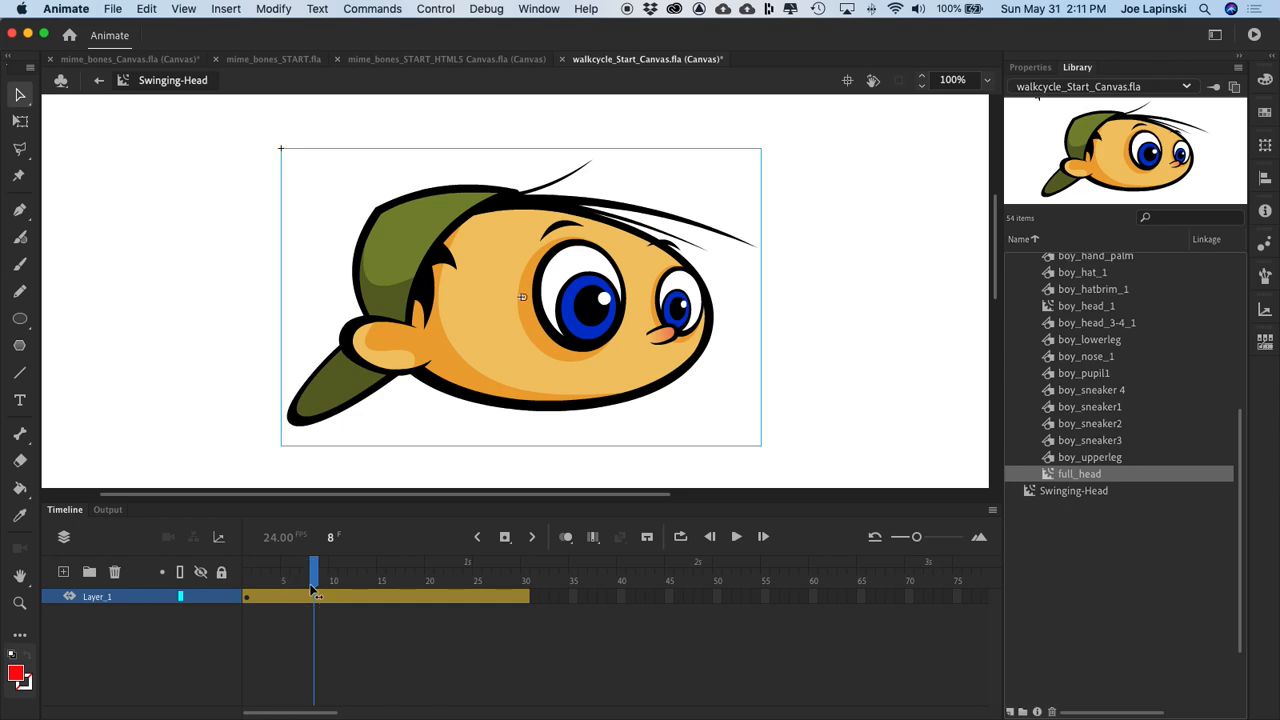
click(507, 338)
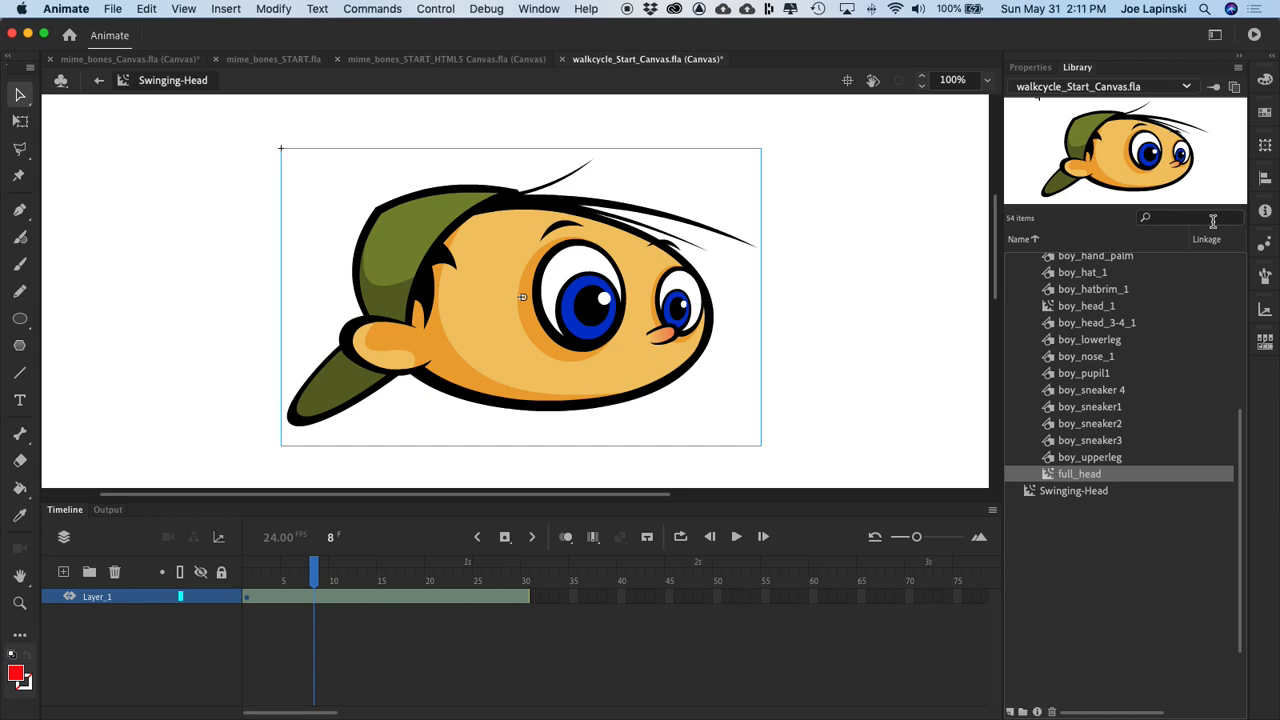
click(1266, 147)
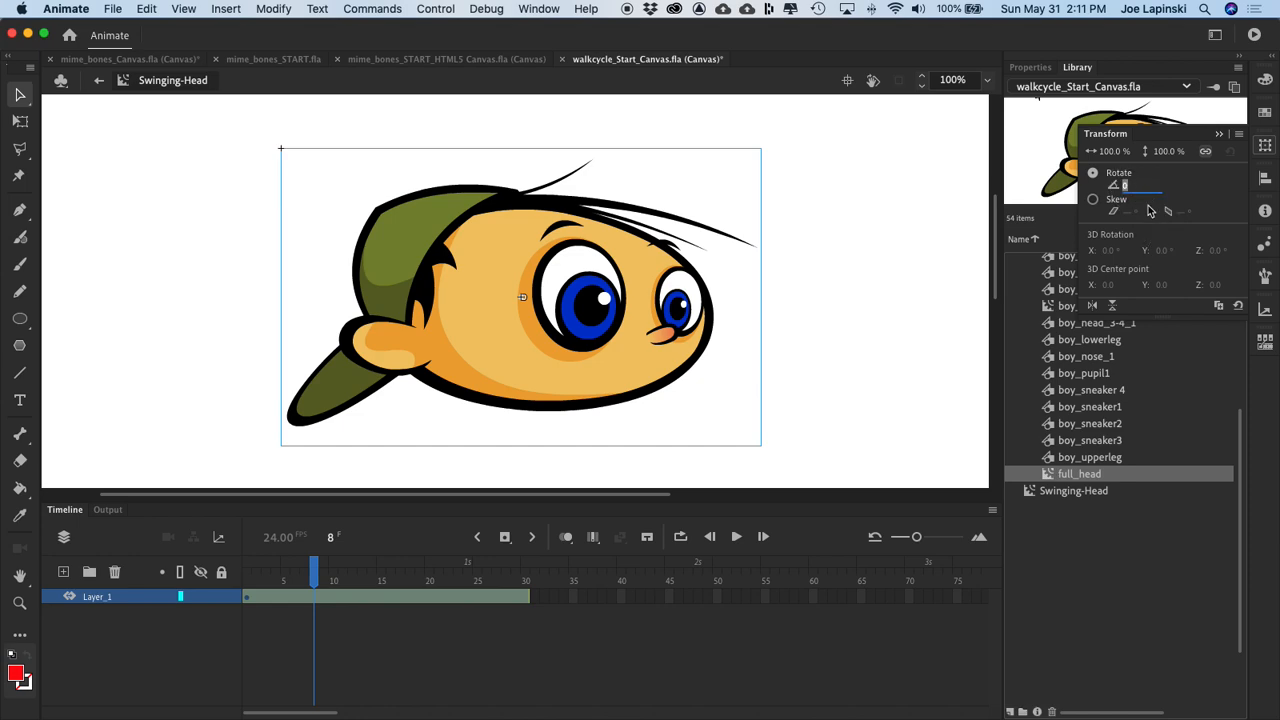
click(1130, 190)
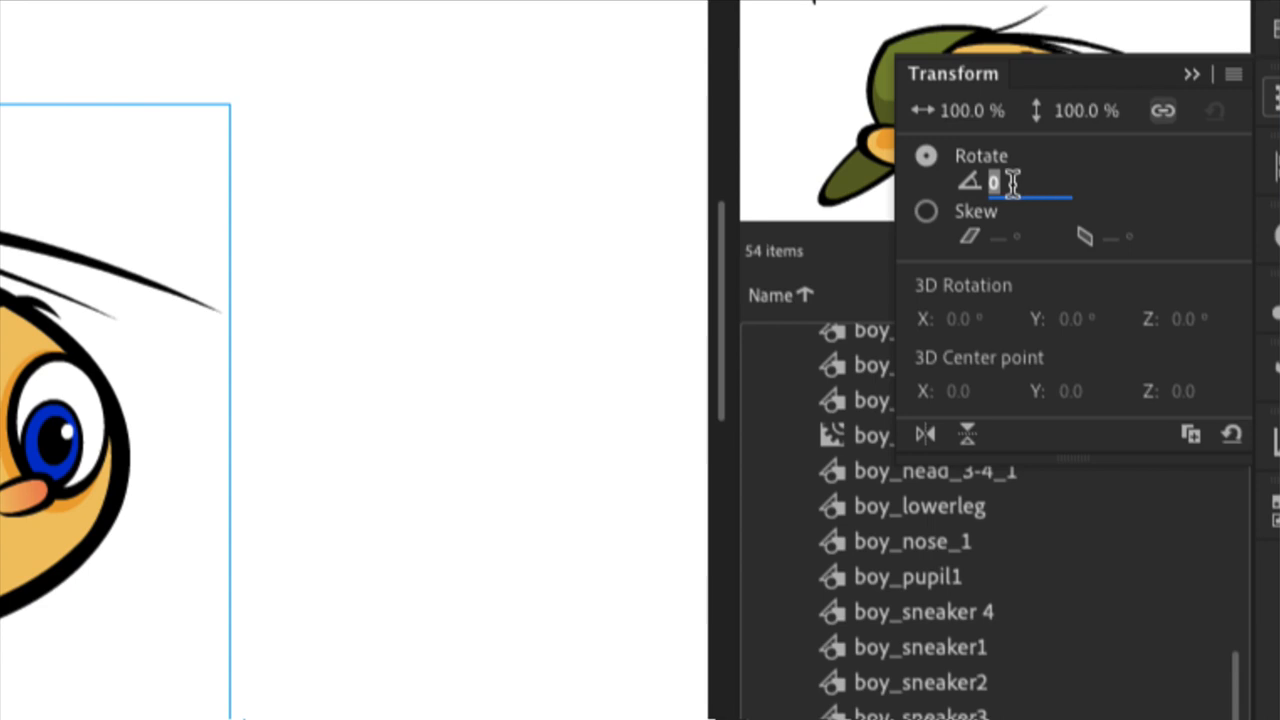
text(10)
key(Return)
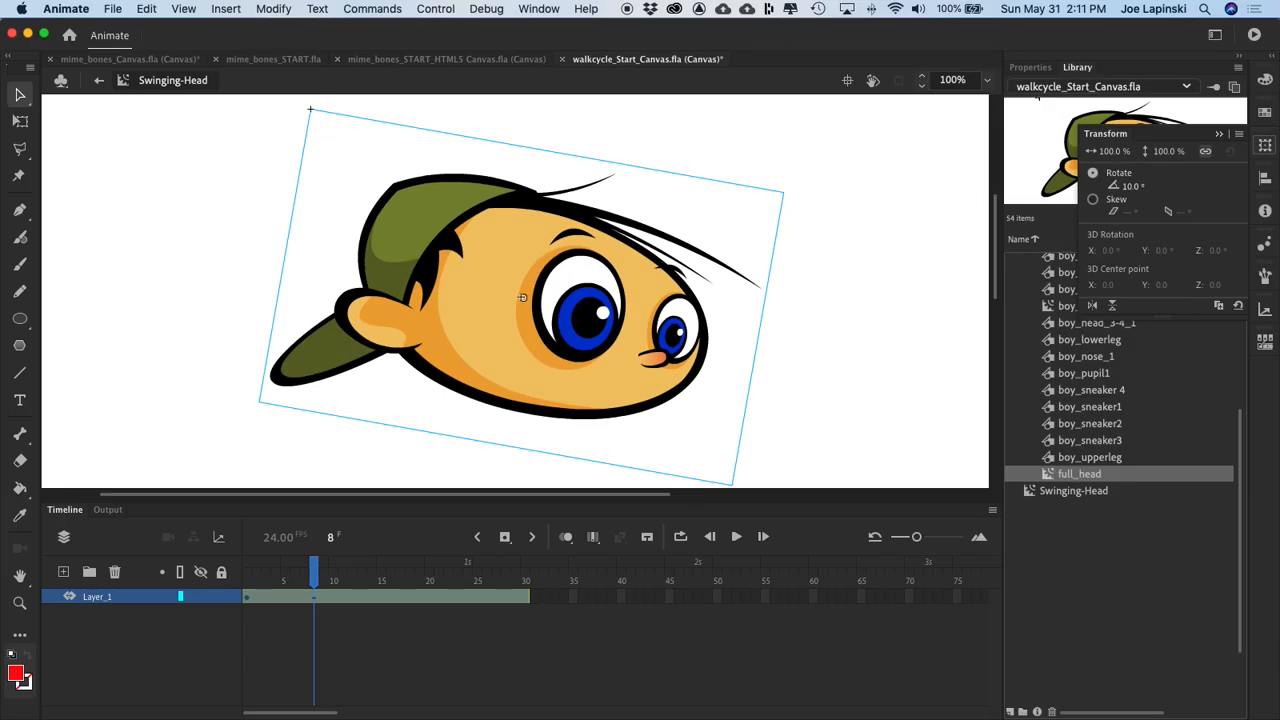
mouse_move(314, 572)
mouse_down()
mouse_move(266, 572)
mouse_move(314, 572)
mouse_up()
click(521, 297)
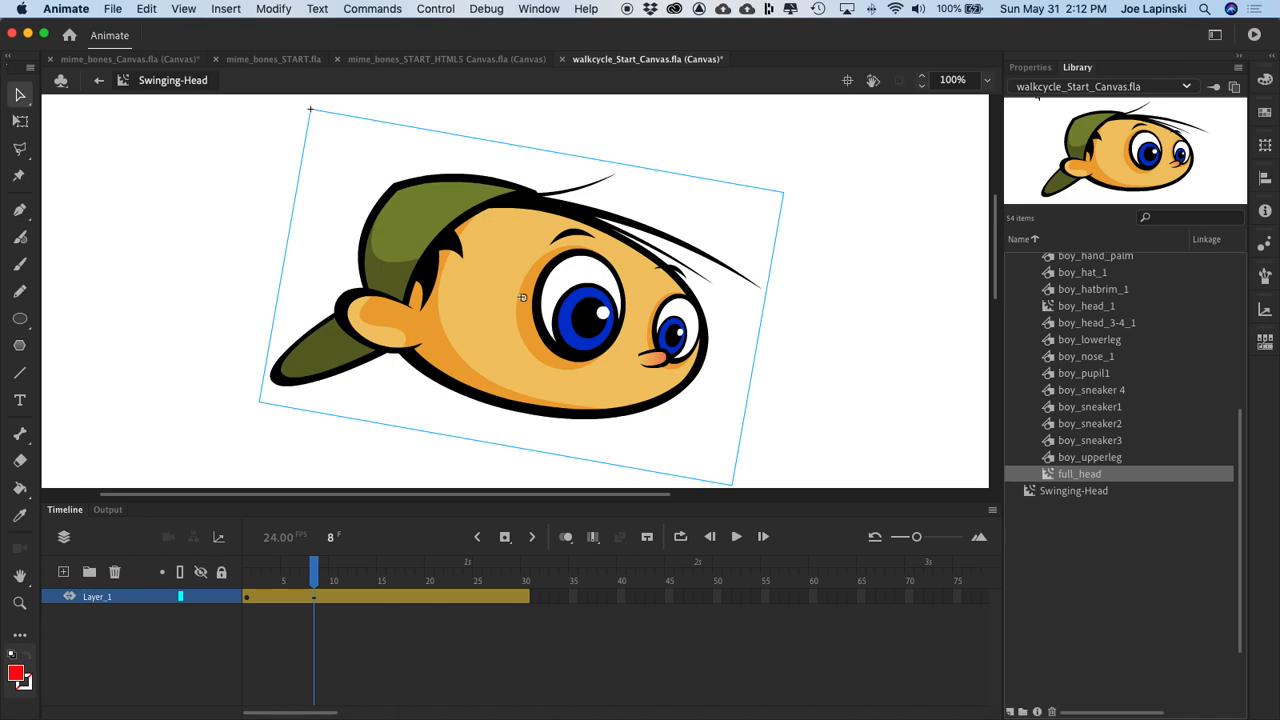
Step: Set the head's rotation back to 0° at frame 15 of the motion tween
drag(314, 572, 381, 572)
key(super+t)
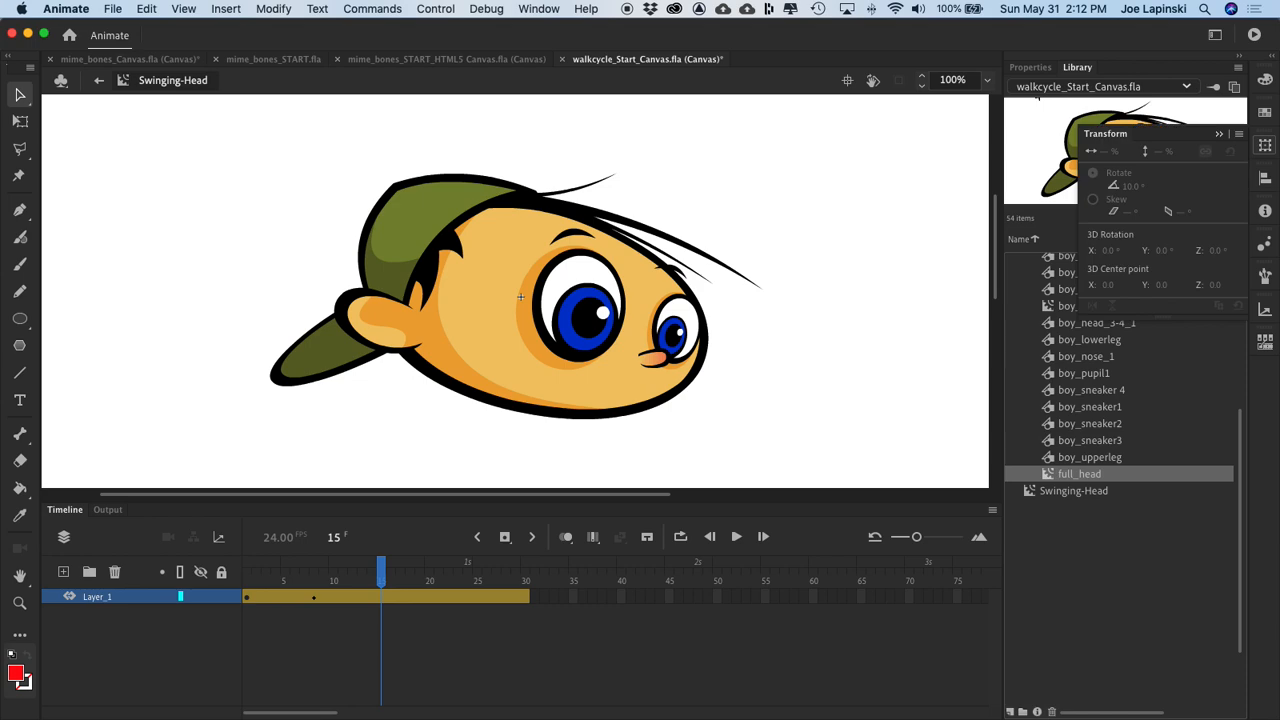
click(520, 297)
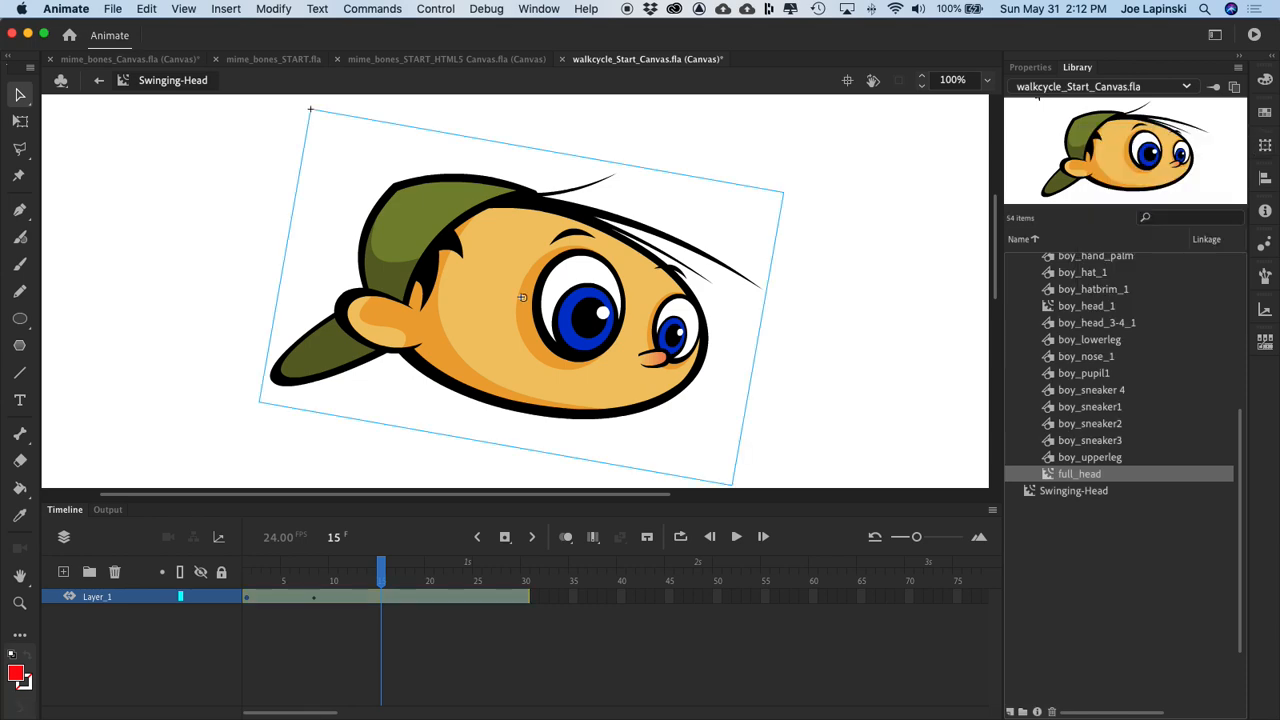
key(super+t)
click(1131, 186)
text(0)
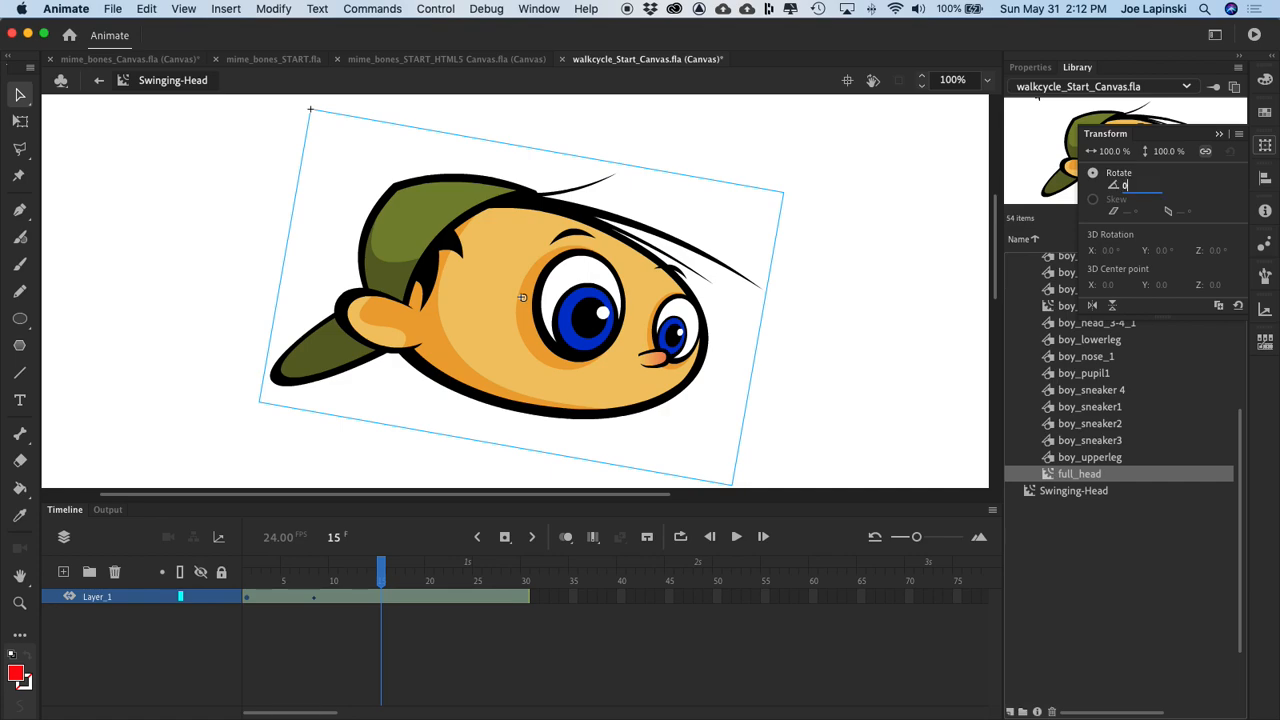
key(Return)
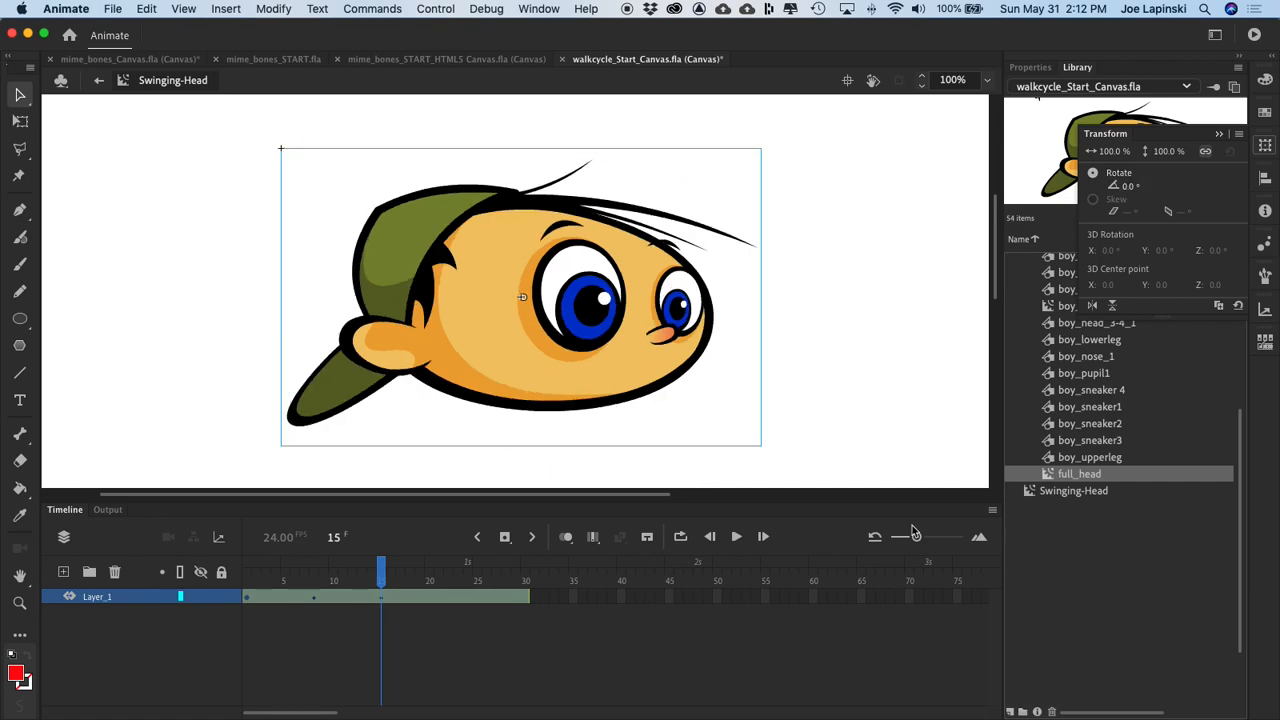
Step: Rotate the head to -10° at frame 22 of the motion tween
click(383, 572)
drag(385, 574, 452, 586)
click(508, 376)
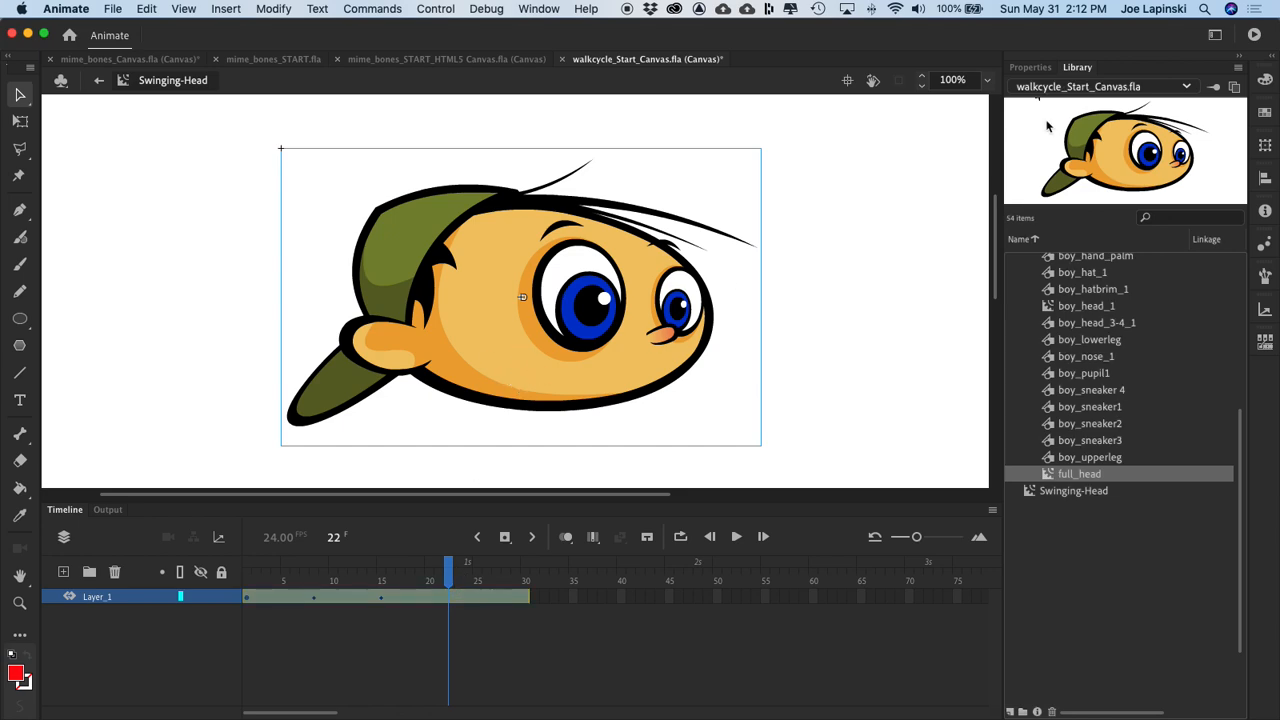
click(1265, 146)
click(1128, 186)
text(-10)
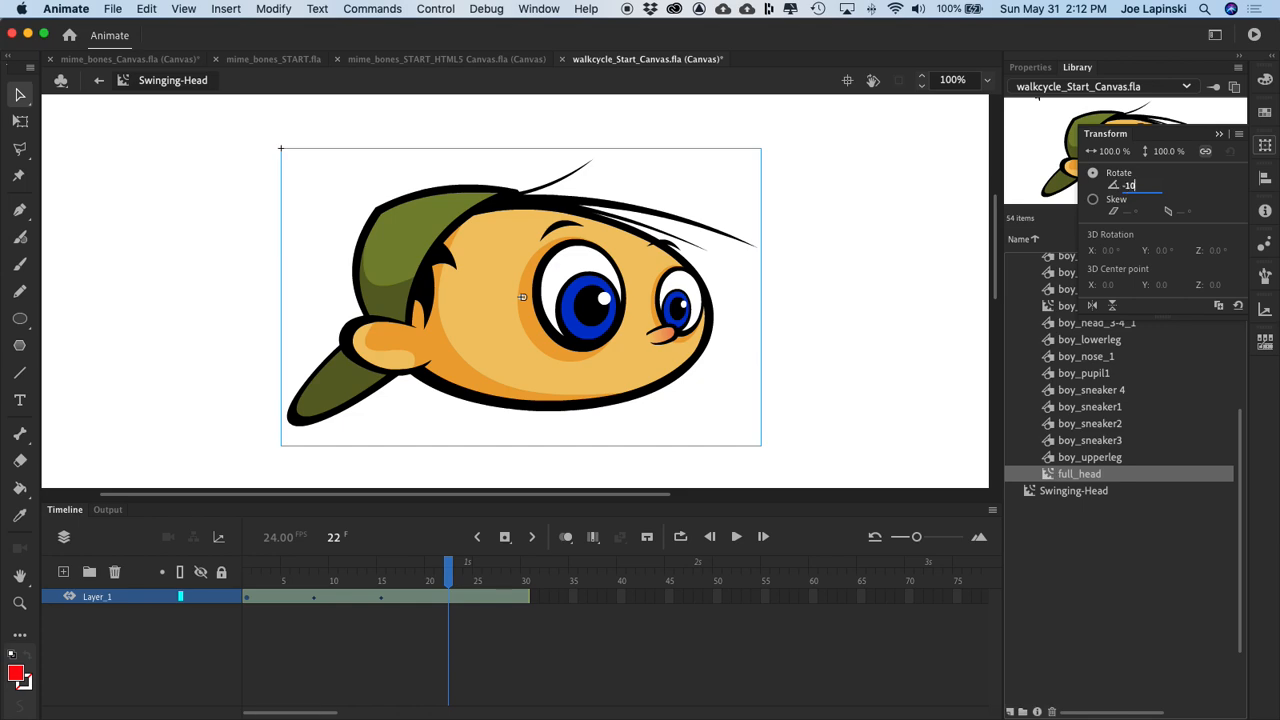
key(Return)
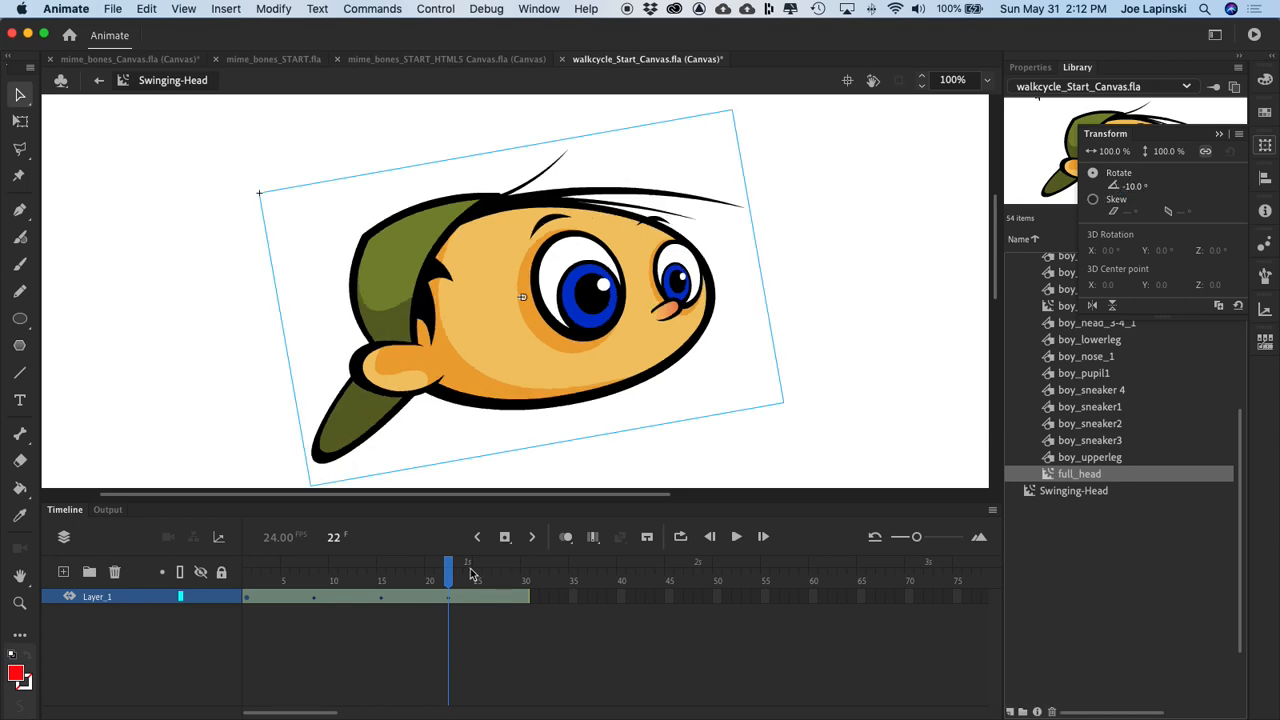
Step: Set the head's rotation to 0° at frame 30 to close the swing cycle
drag(447, 578, 524, 571)
click(511, 410)
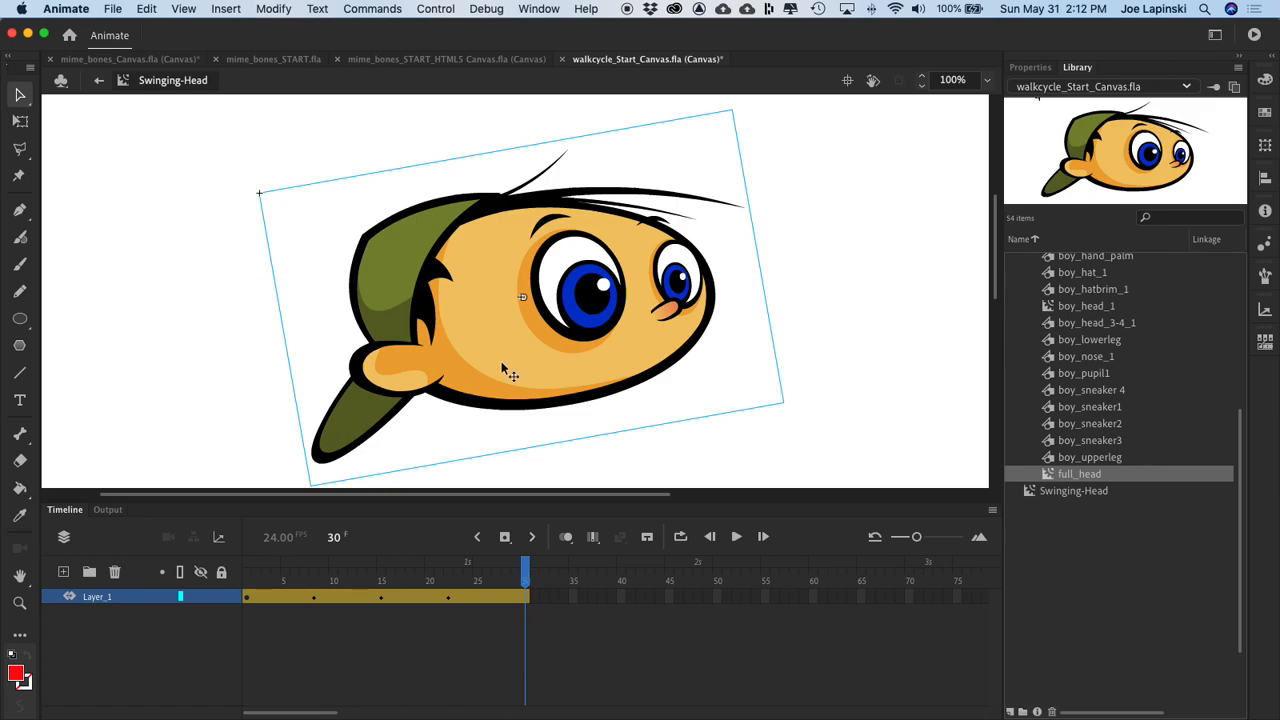
click(1265, 145)
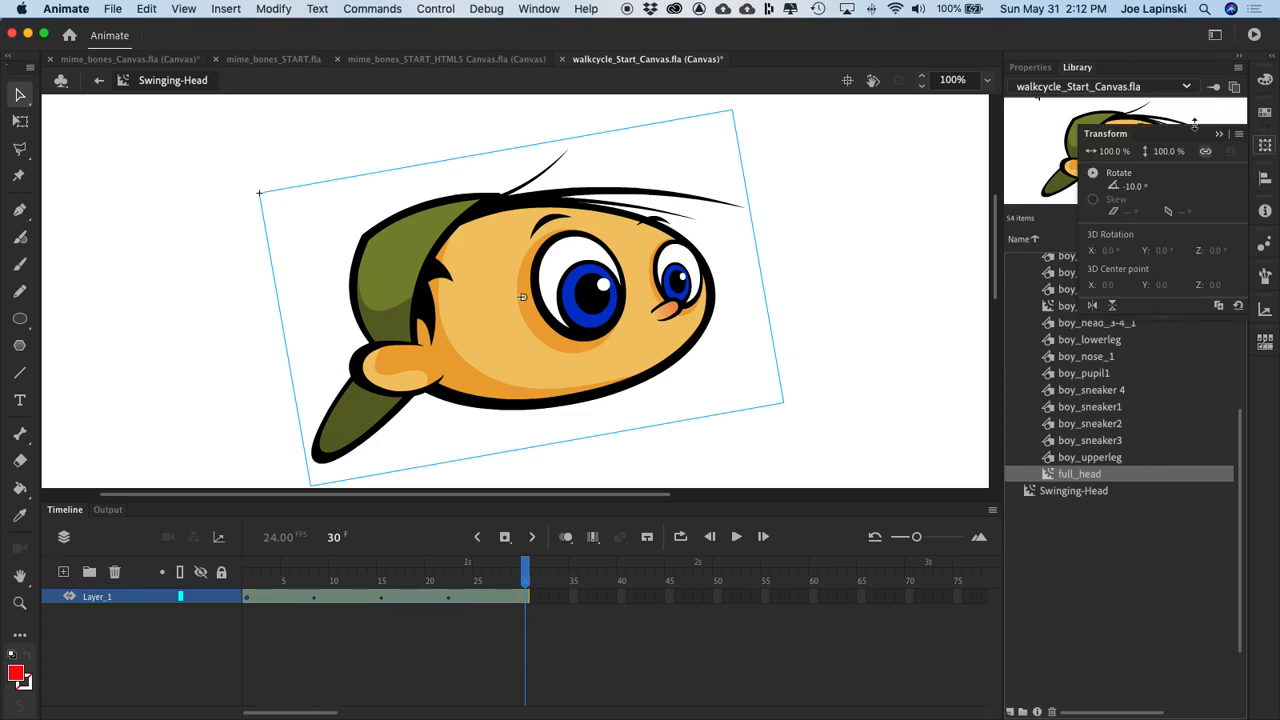
click(1132, 186)
text(0)
key(Return)
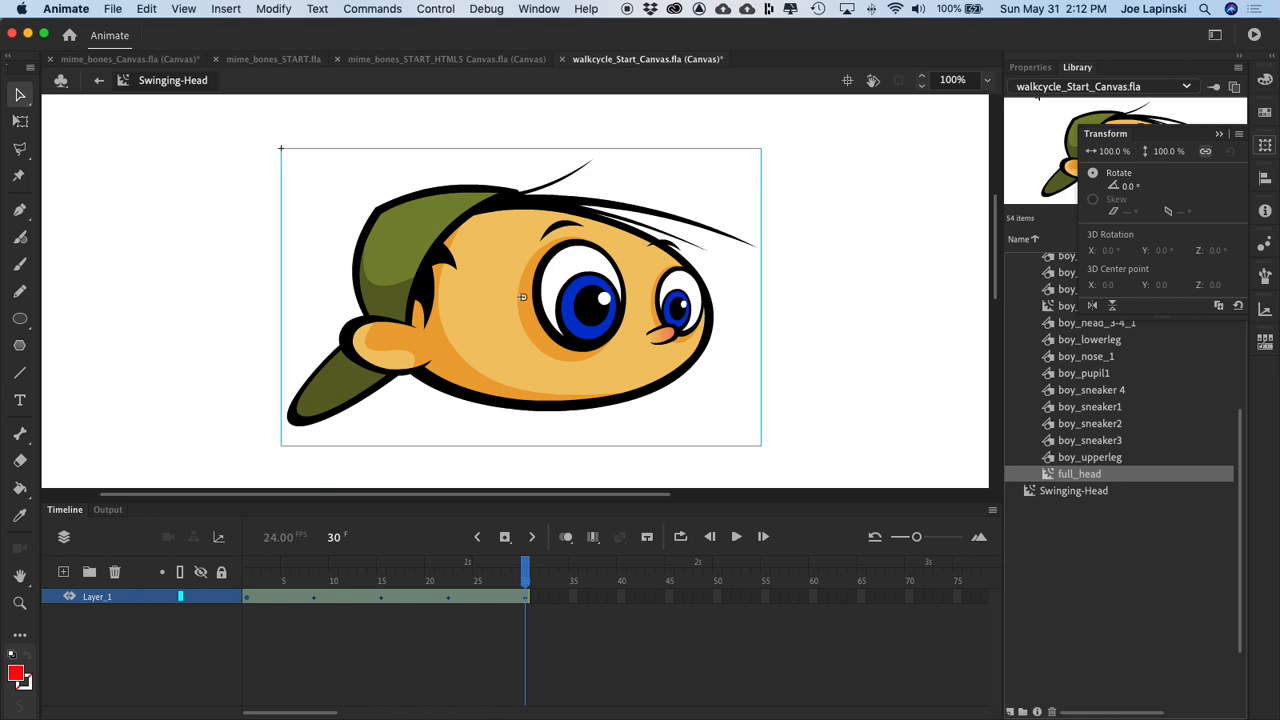
Step: Deselect the head and play back the Swinging-Head timeline to preview the swing
click(857, 194)
key(Return)
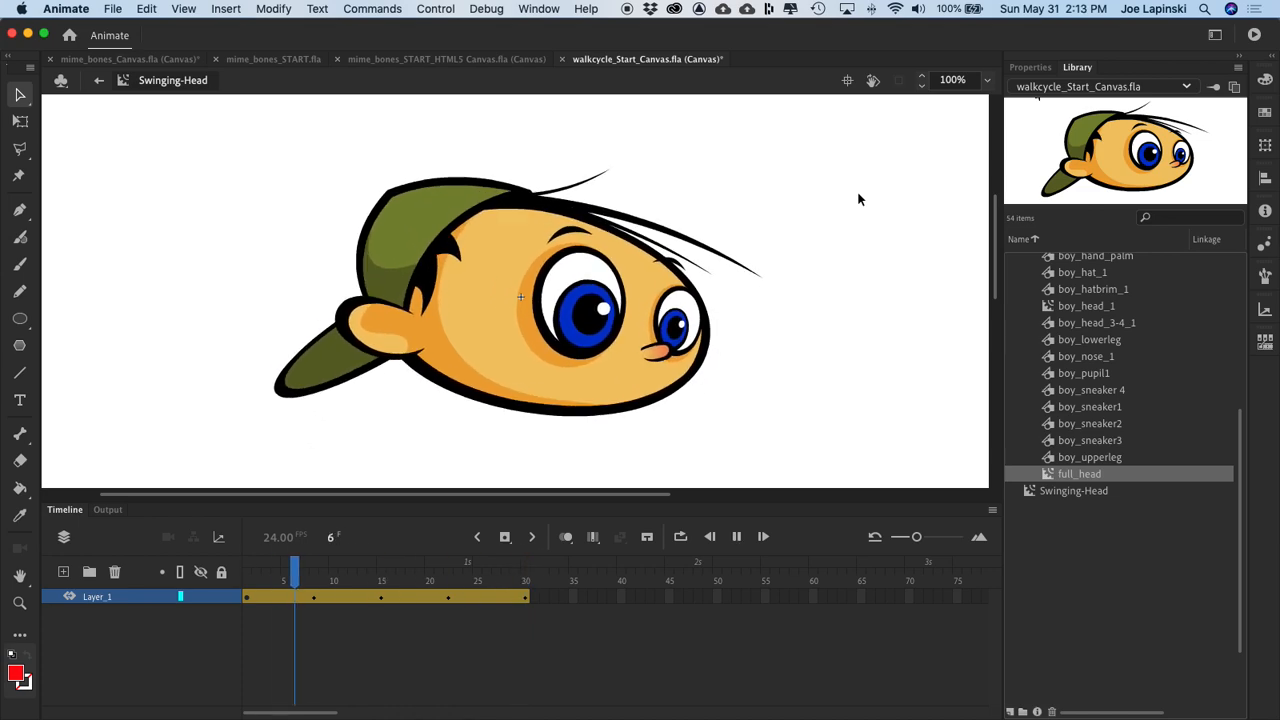
key(Return)
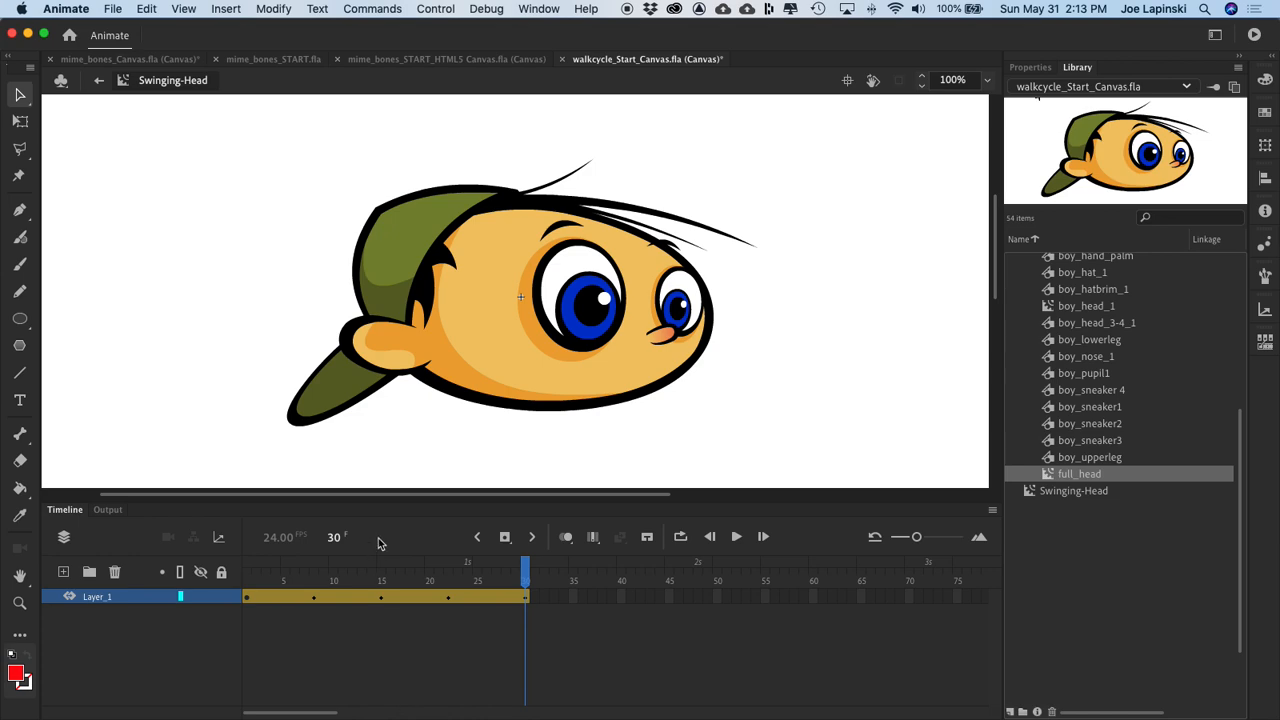
Step: Return to Scene 1 and add a new layer named head above arm2
click(99, 80)
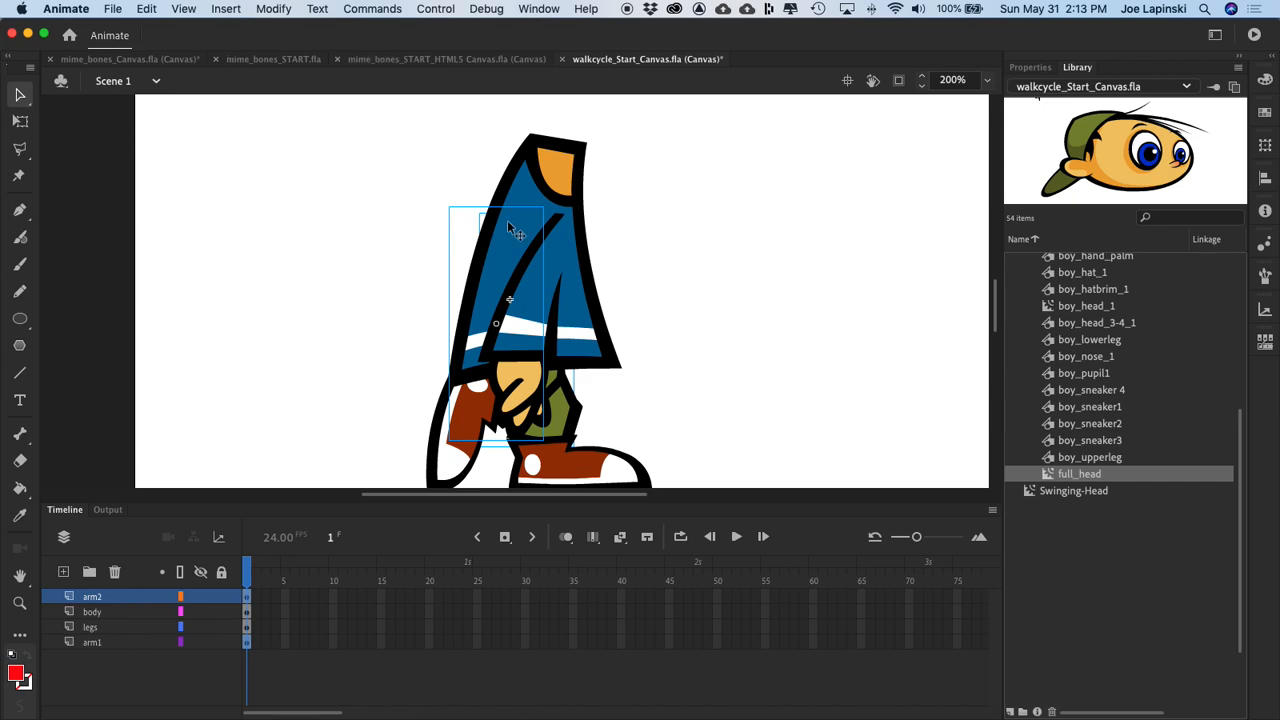
key(super+minus)
scroll(597, 277, up, 3)
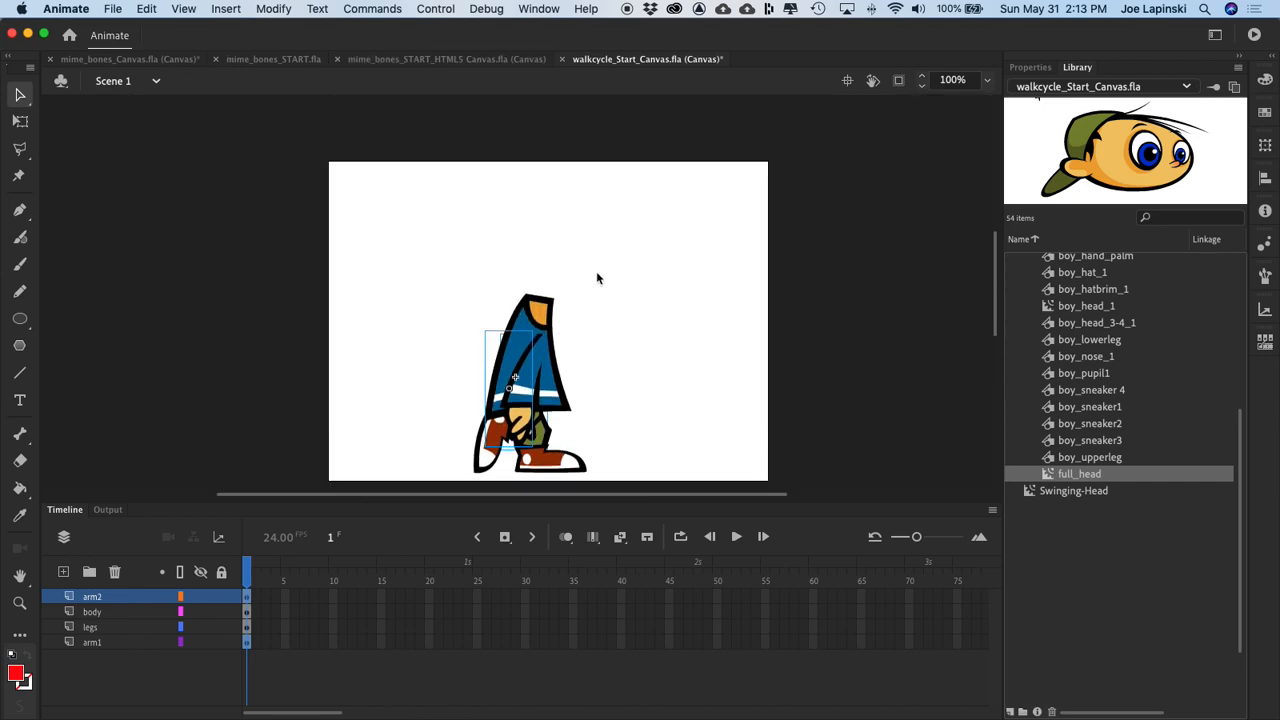
click(1032, 490)
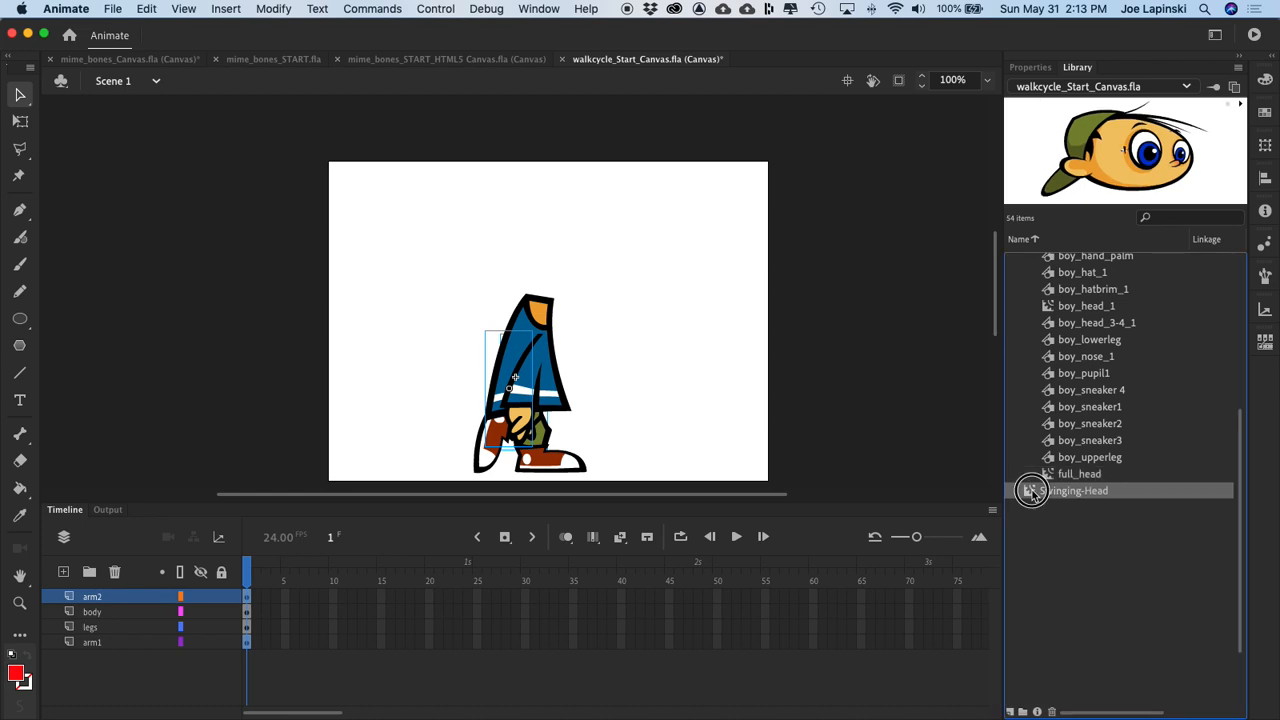
click(62, 572)
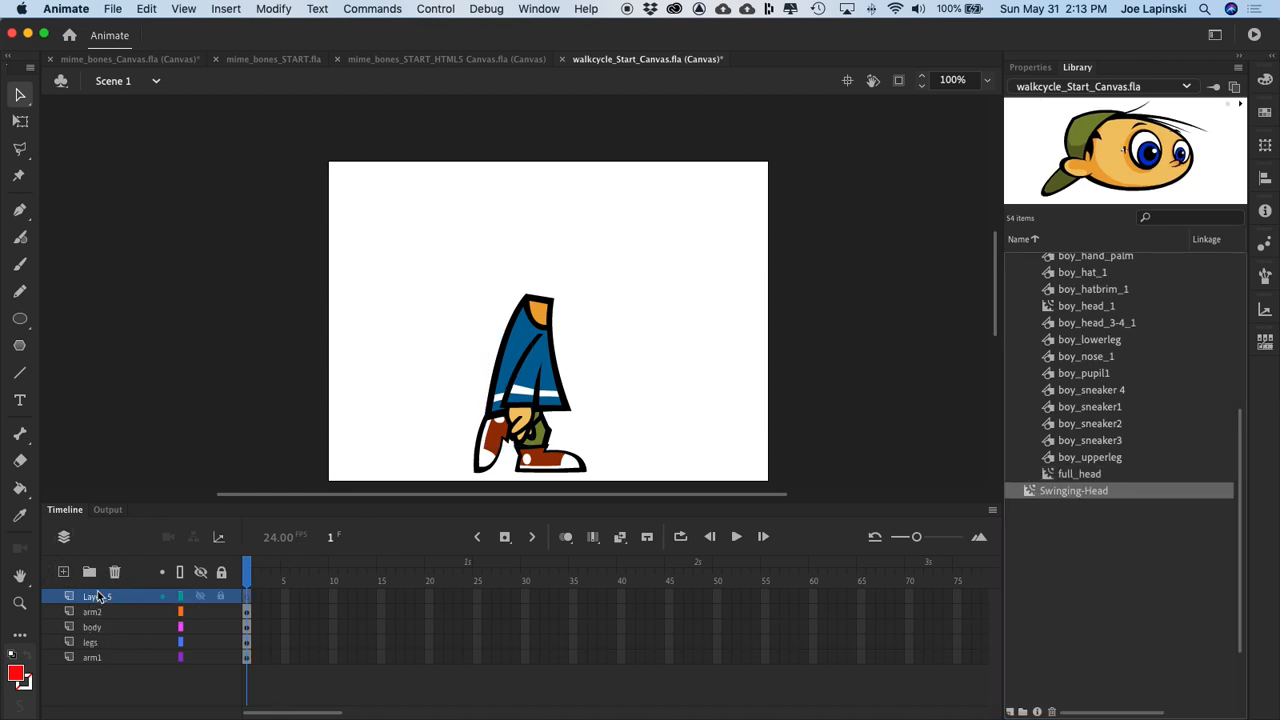
double_click(97, 594)
text(head)
key(Return)
Step: Place an instance of Swinging-Head on the head layer over the body and scale it to 50%
drag(1030, 497, 528, 271)
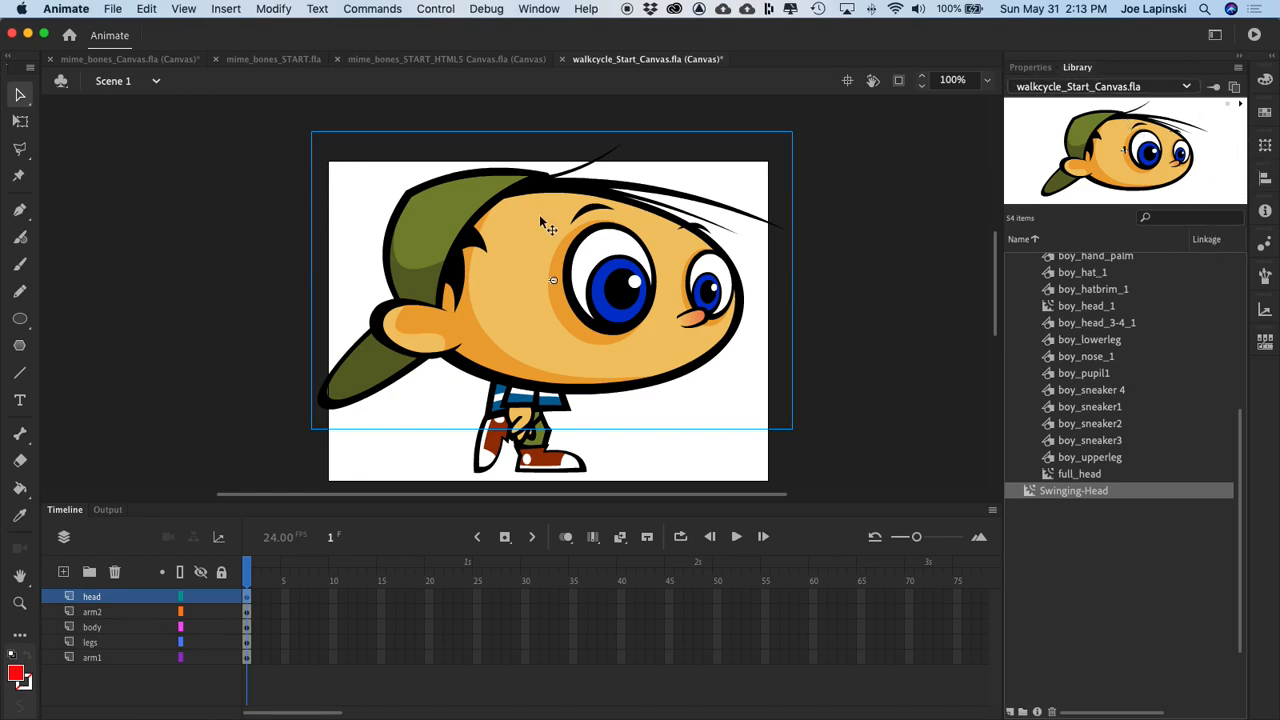
click(1266, 146)
click(1107, 150)
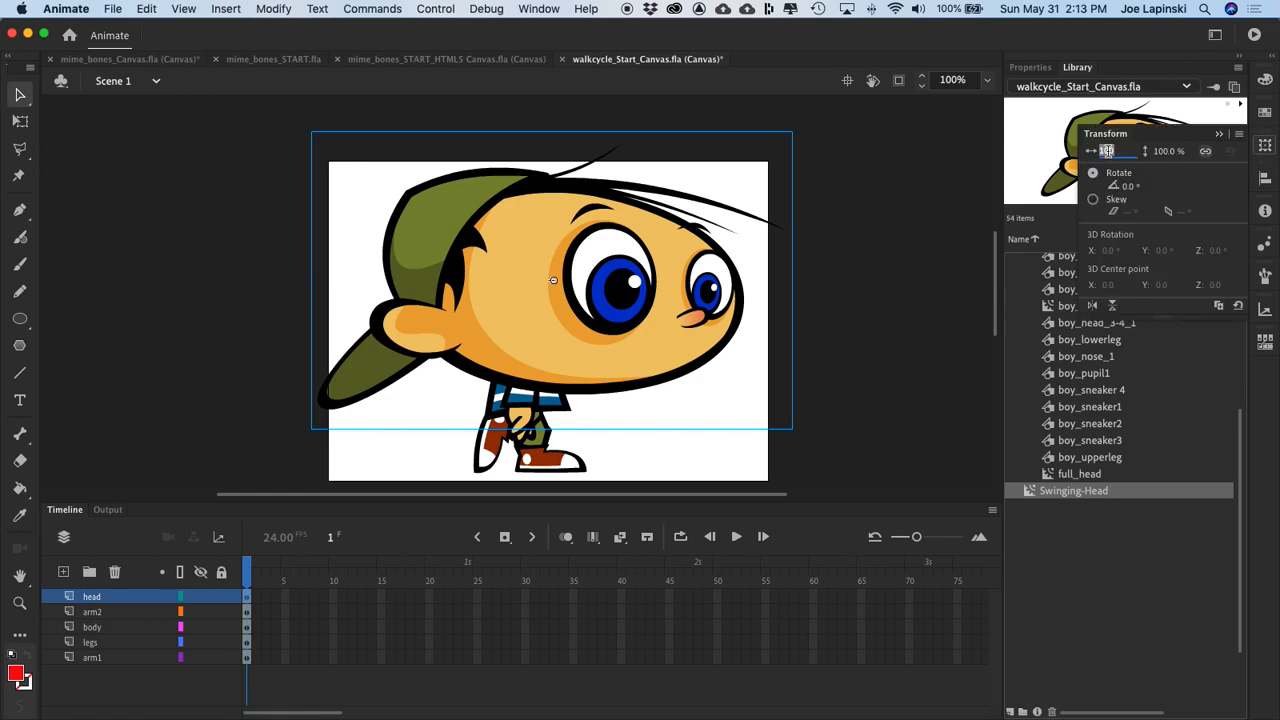
text(50)
key(Return)
Step: Position the head on top of the boy's neck, test the movie in the browser, and return to Animate
drag(517, 280, 500, 264)
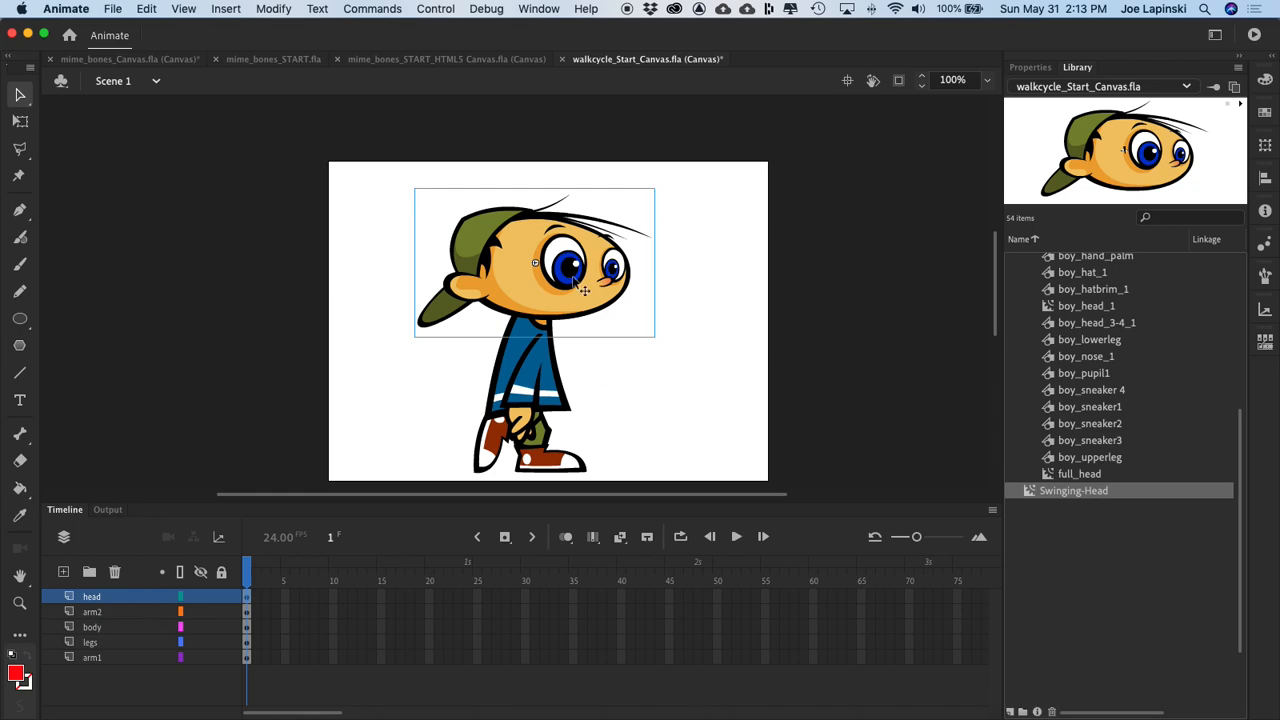
drag(496, 261, 588, 272)
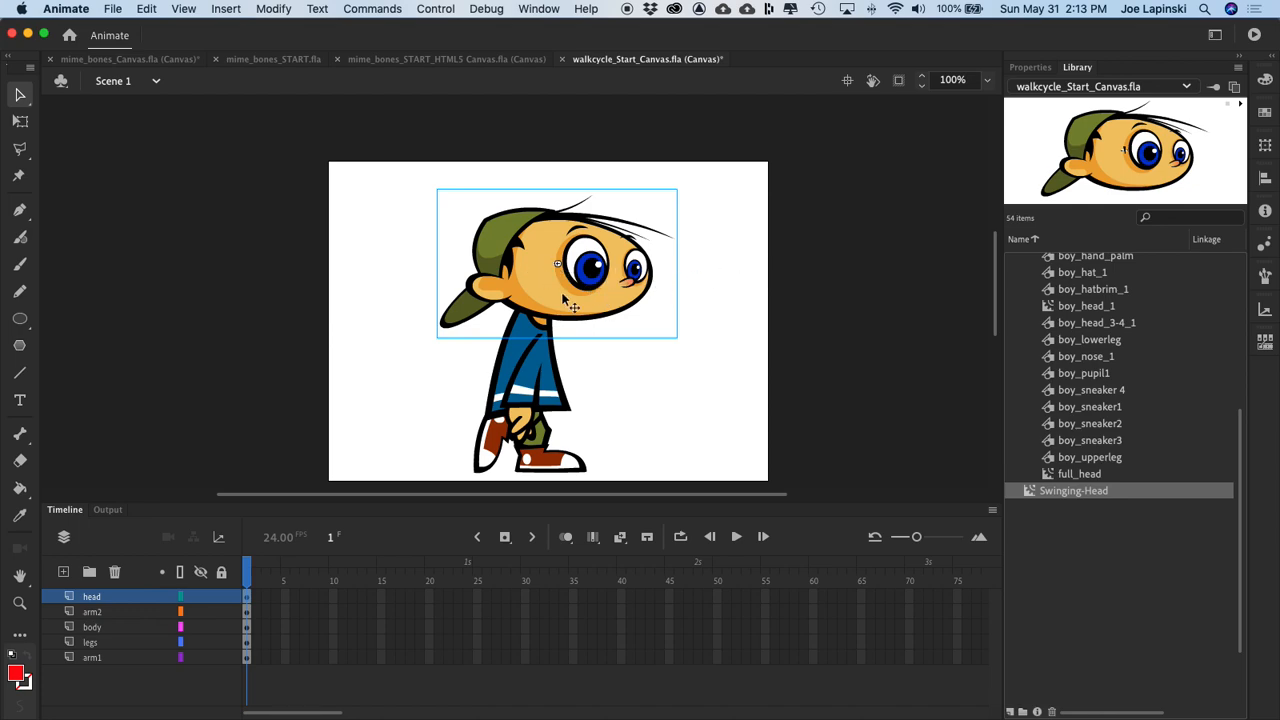
key(super+Return)
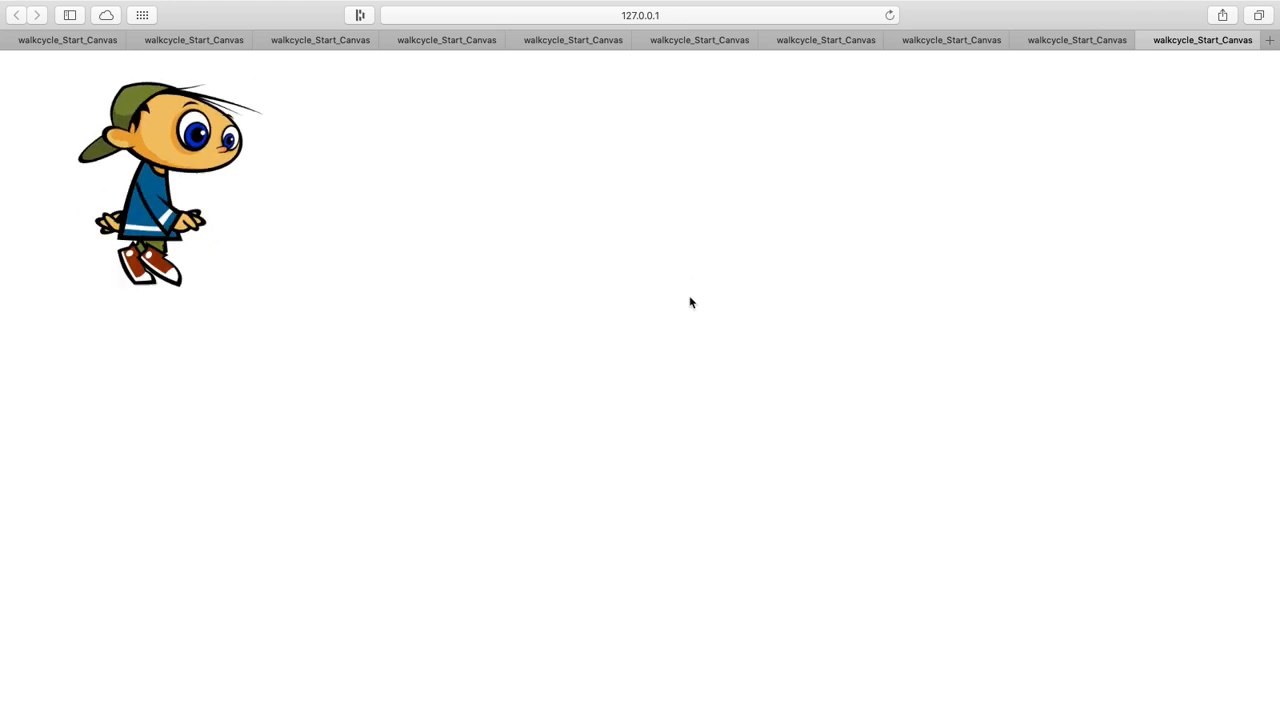
key(ctrl+Left)
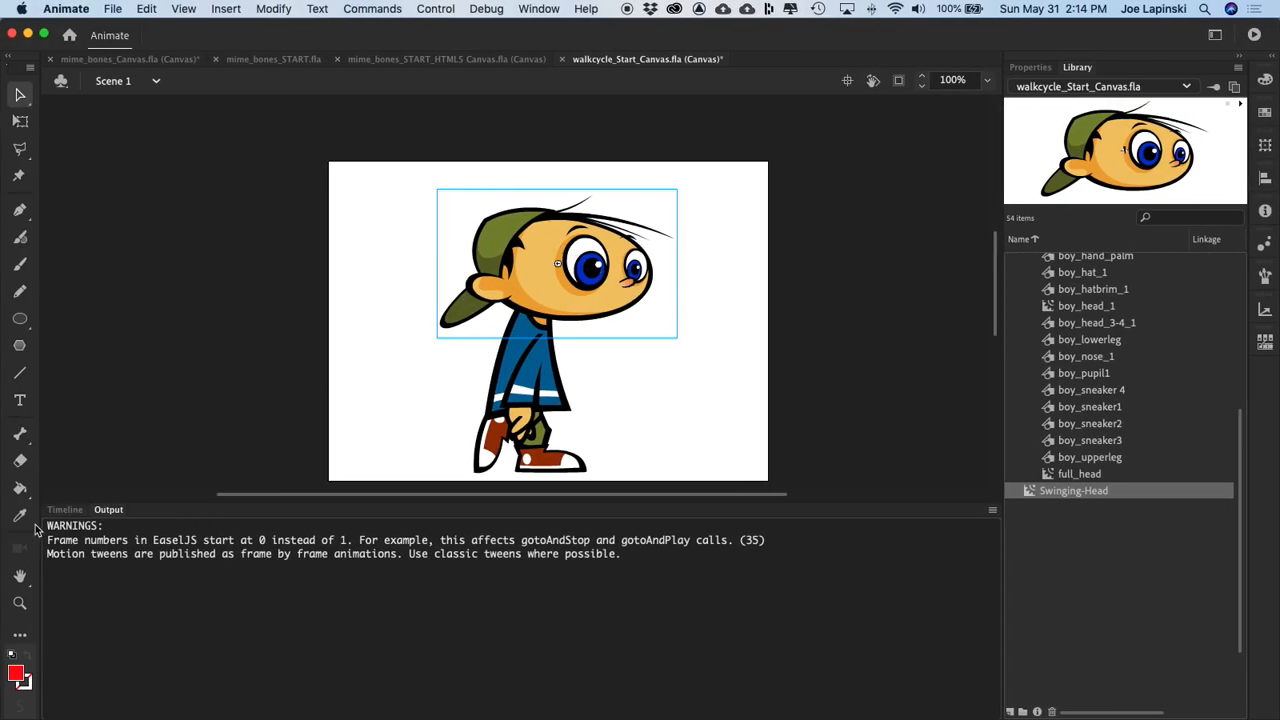
Step: Test the assembled boy in the browser and return to the Scene 1 timeline in Animate
click(62, 510)
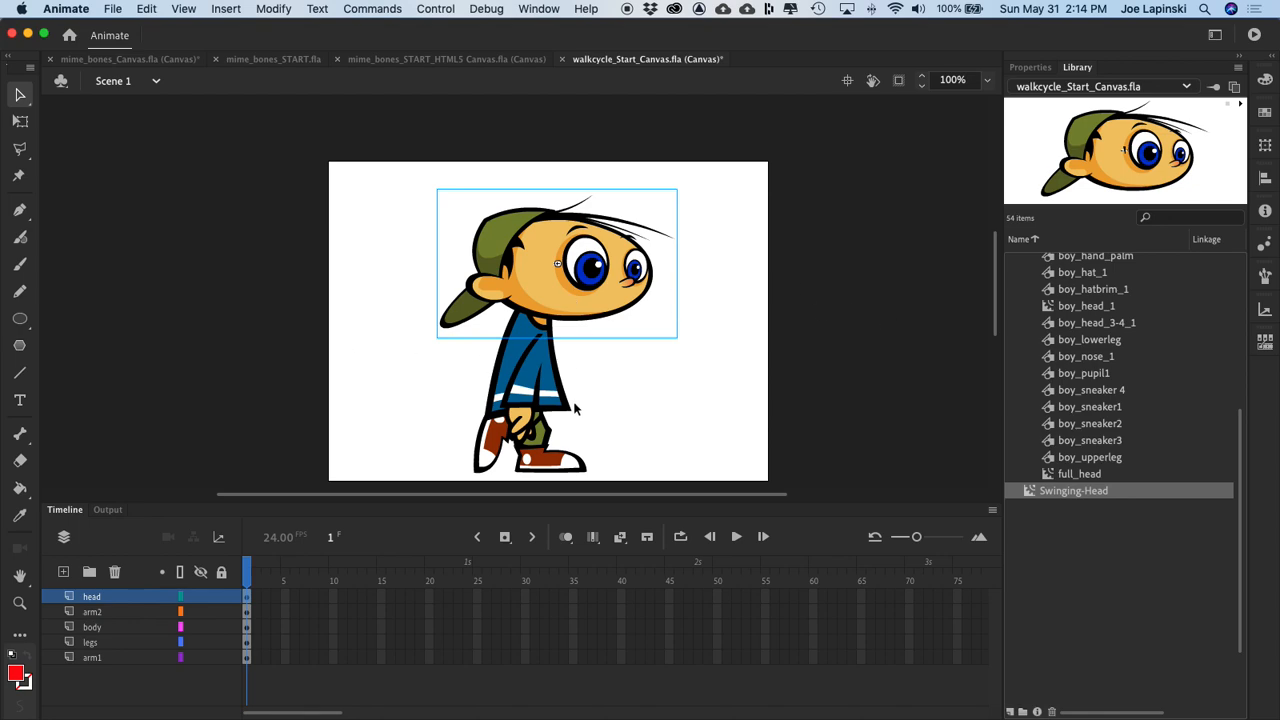
key(super+Return)
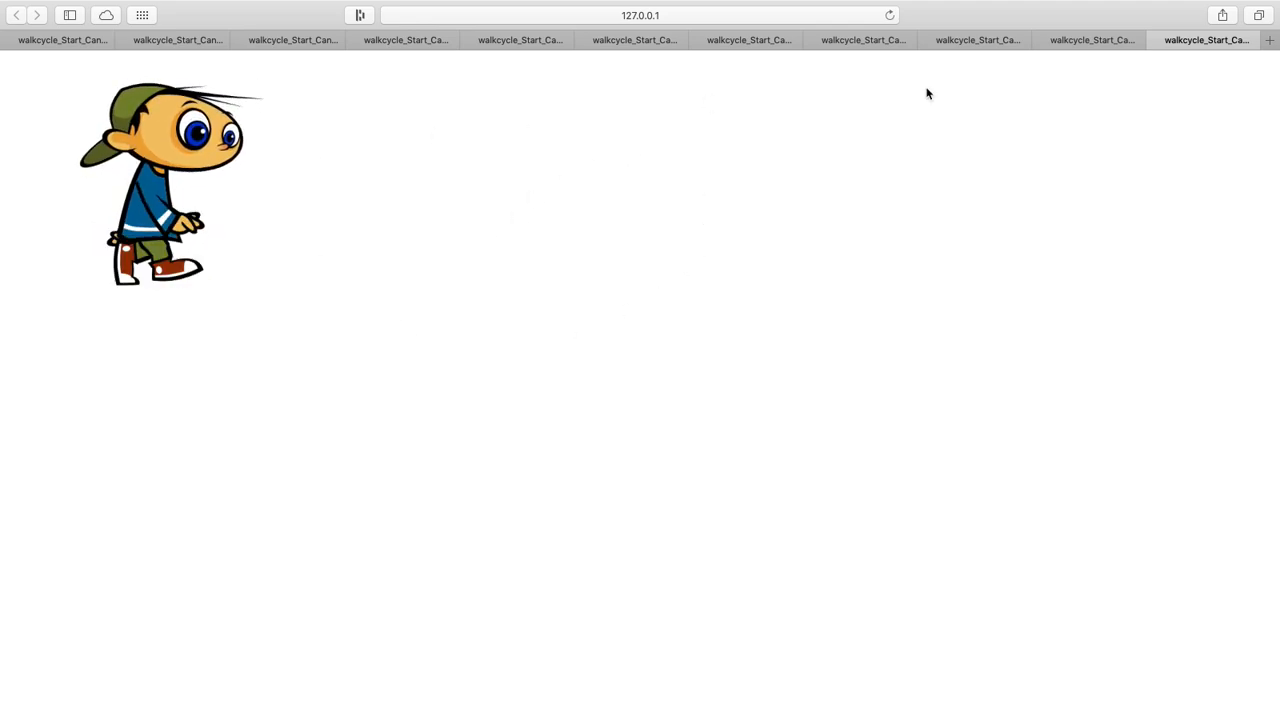
key(super+Tab)
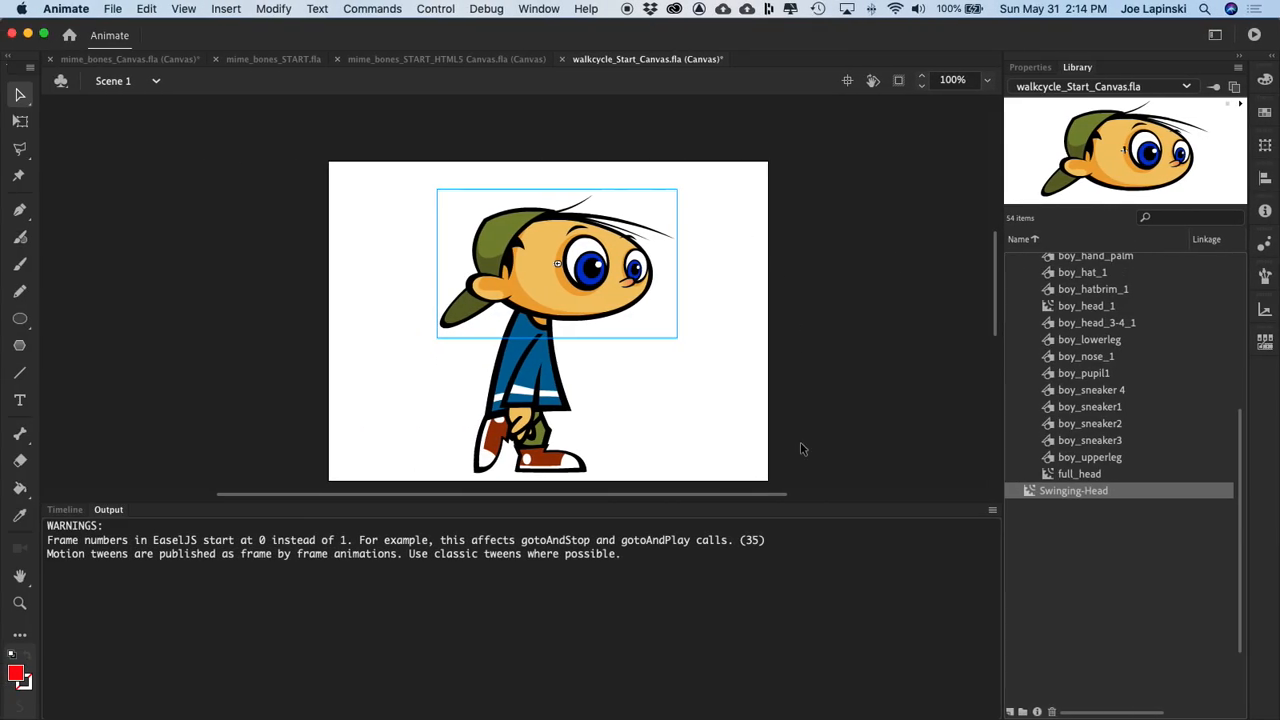
click(65, 512)
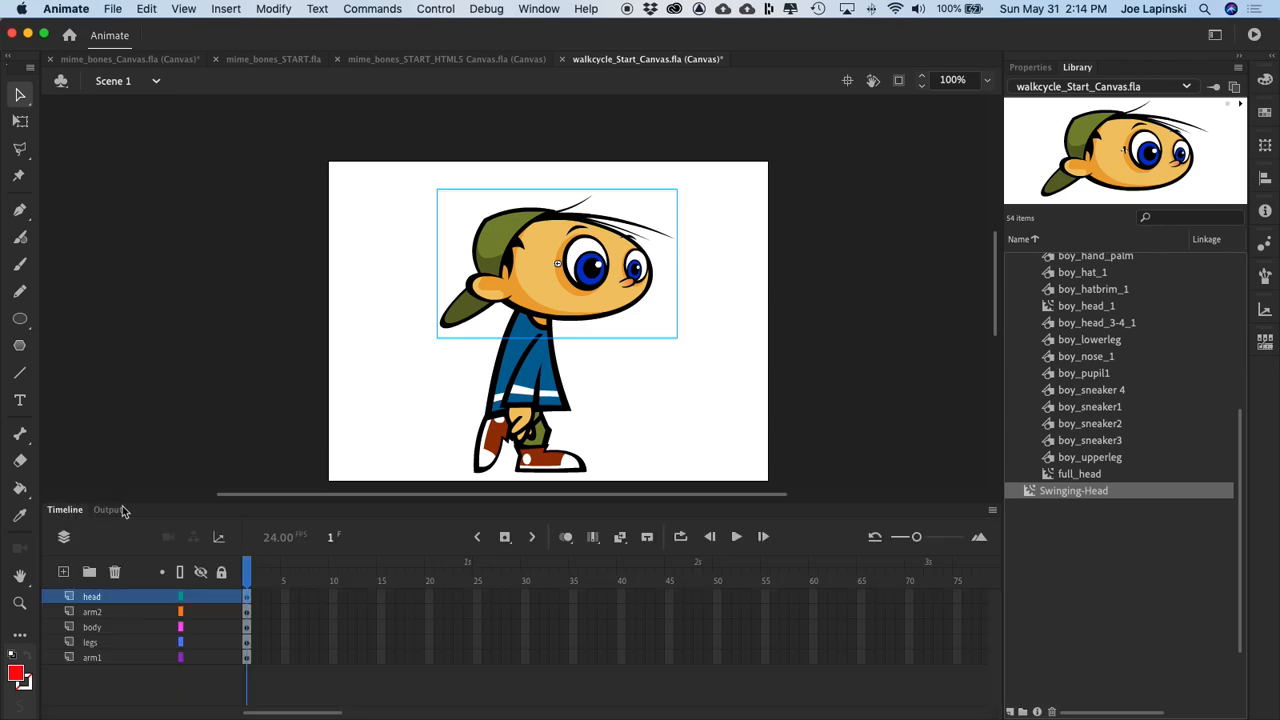
Step: Copy frame 1 of all five layers, from head down to arm1
click(673, 318)
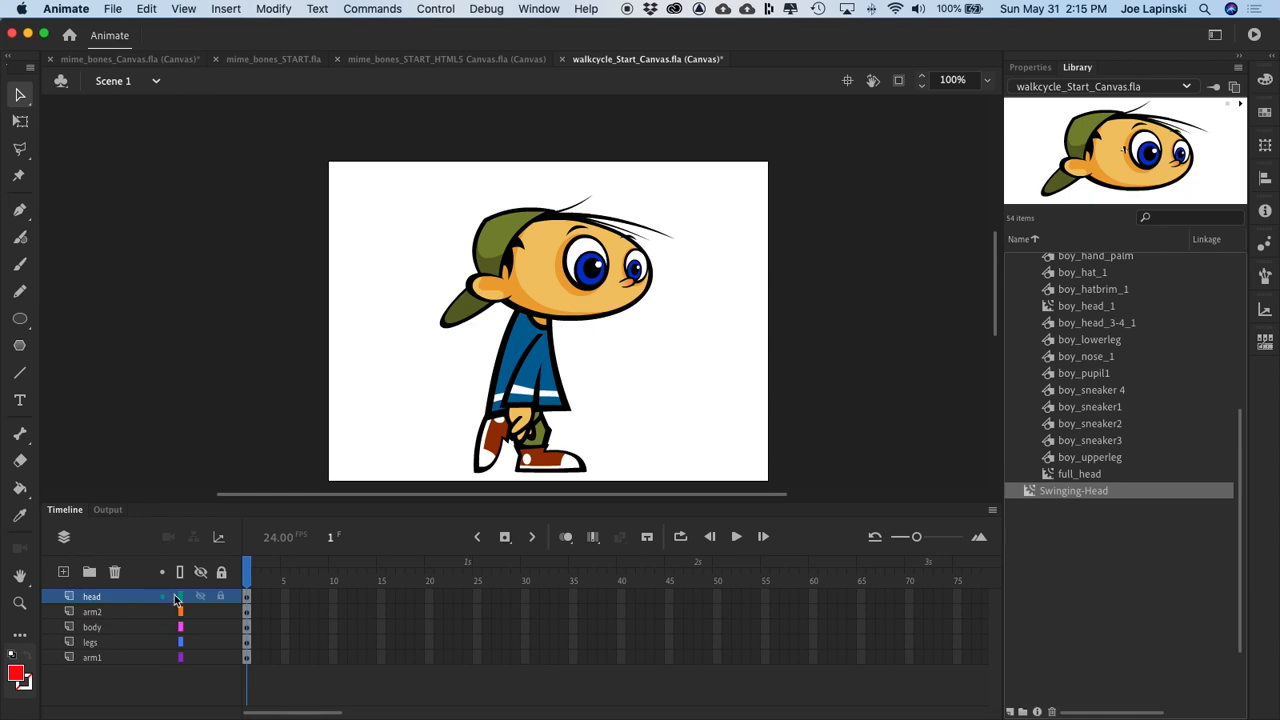
click(248, 600)
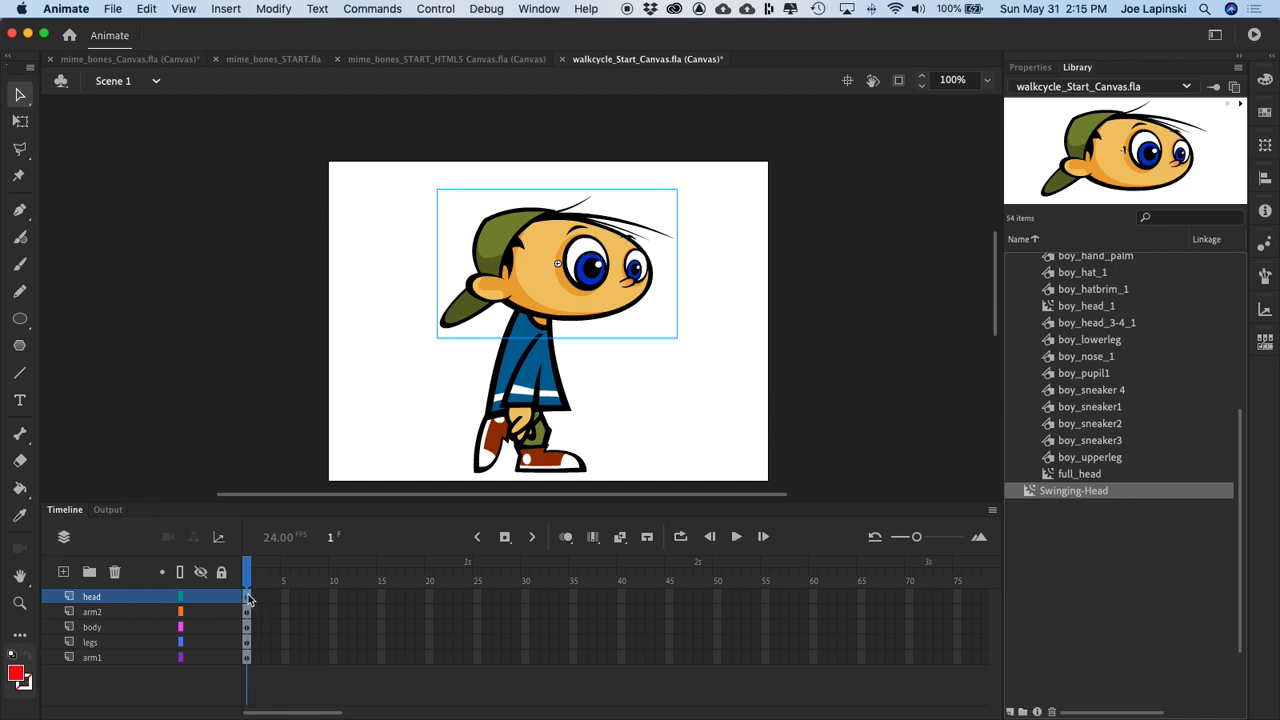
shift+click(249, 657)
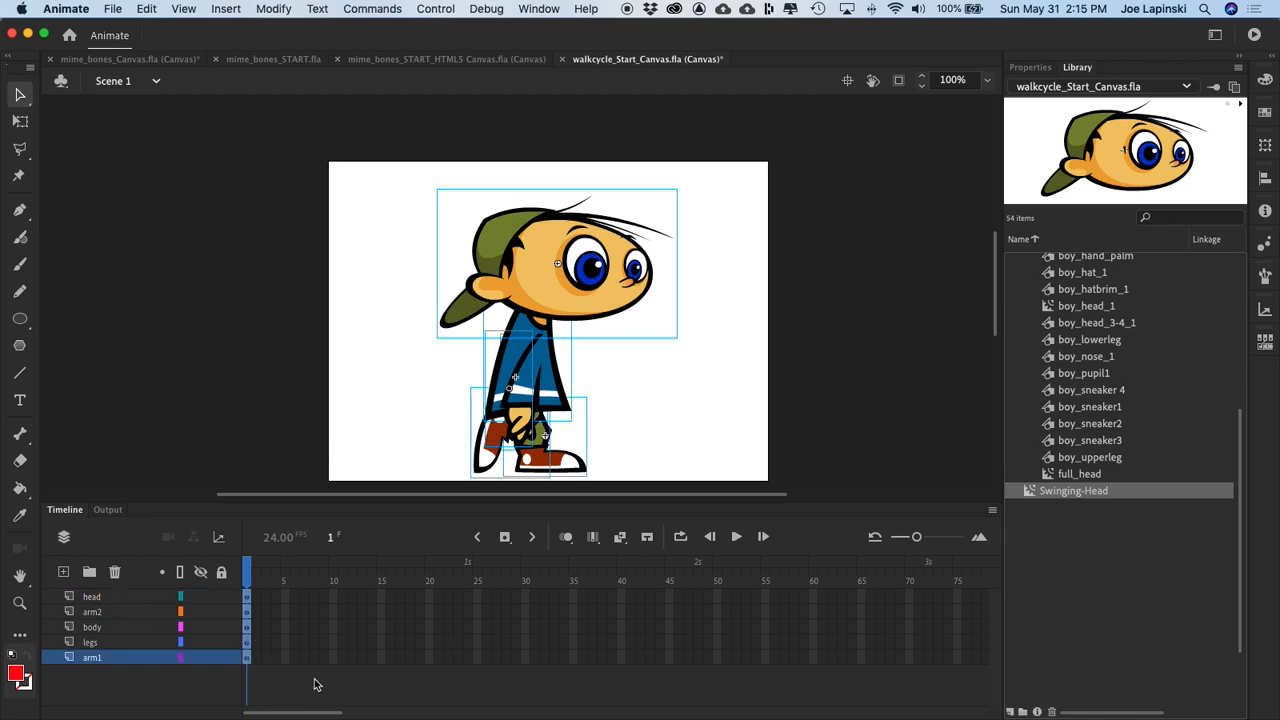
right_click(246, 626)
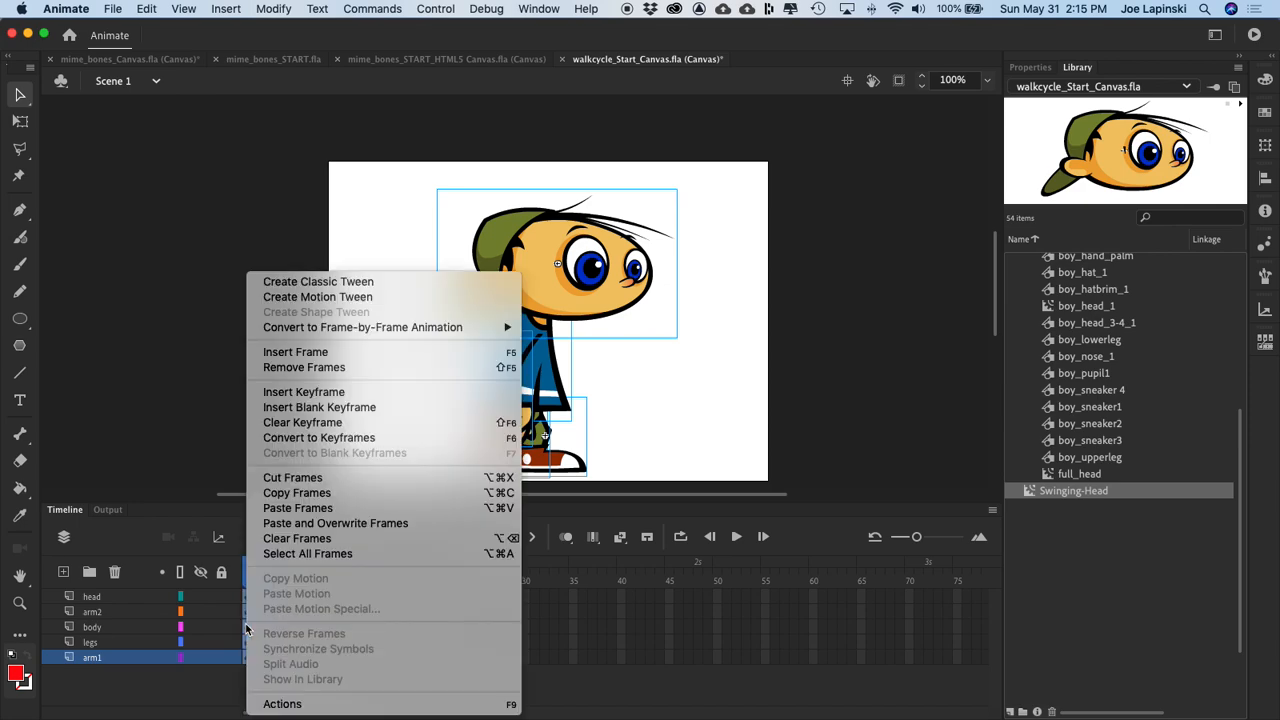
click(332, 494)
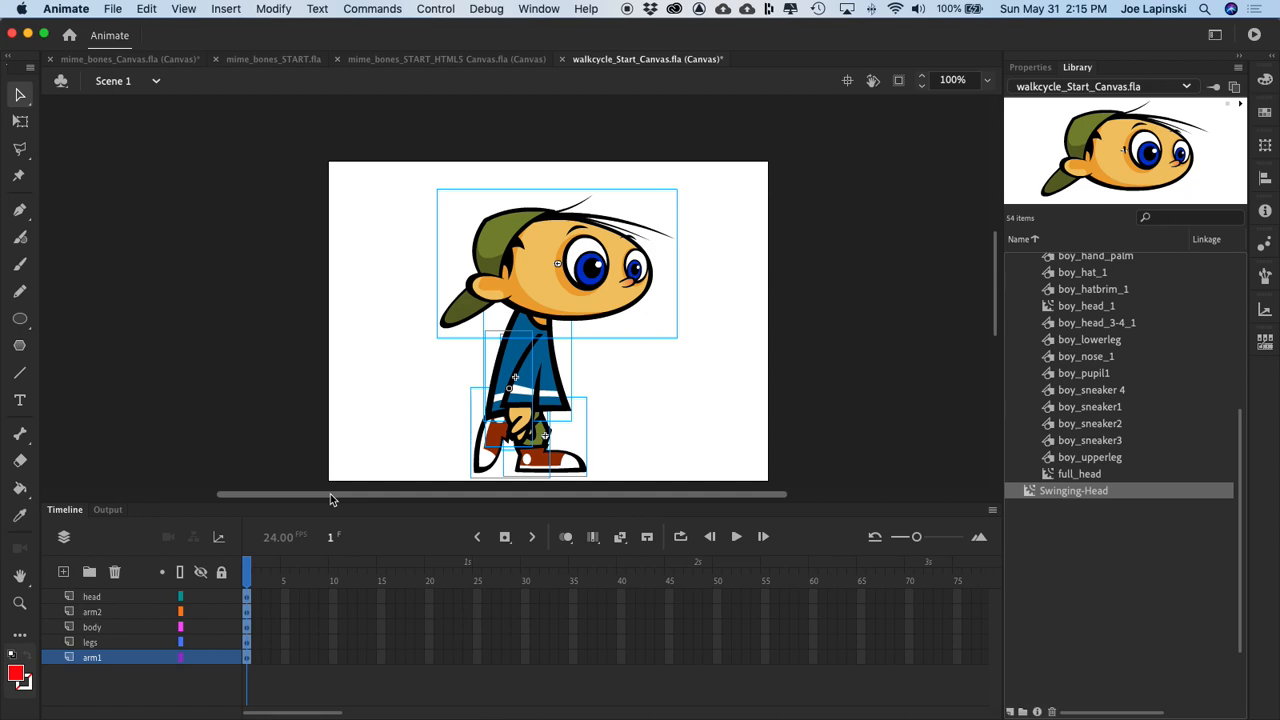
Step: Create a new movie clip symbol named Walking-Boy and paste the copied frames into its first frame
click(230, 9)
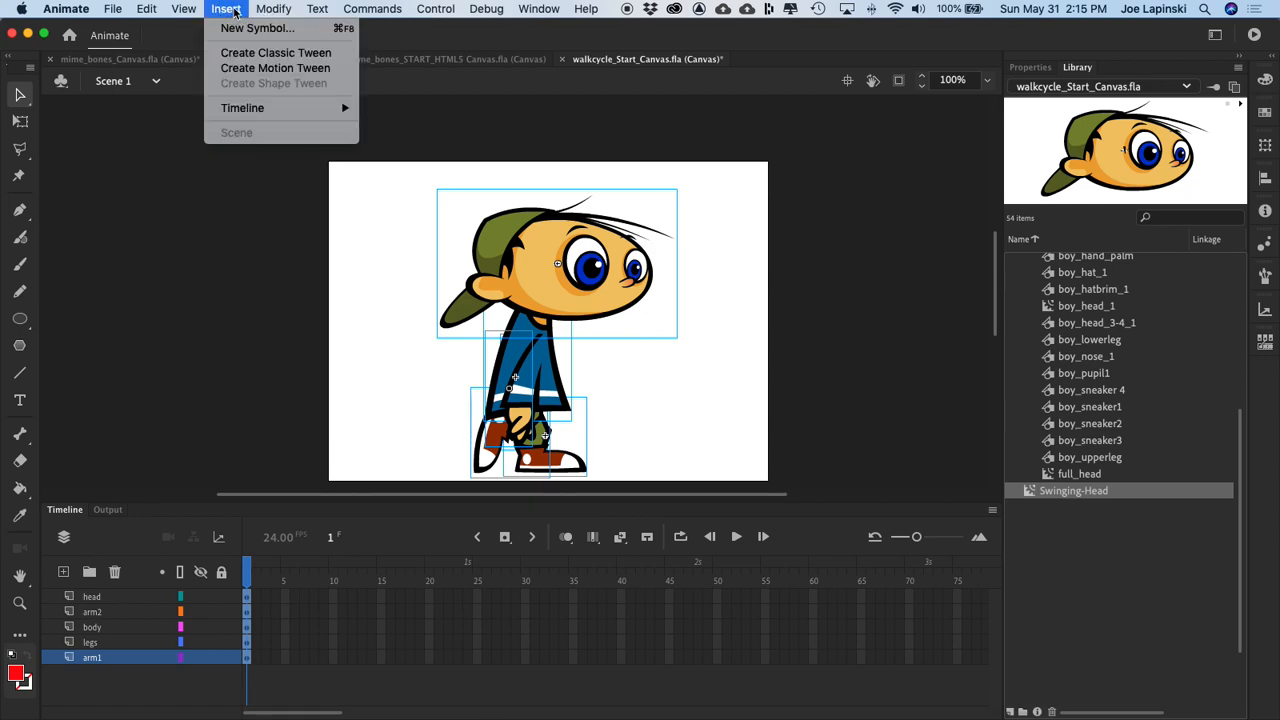
click(250, 26)
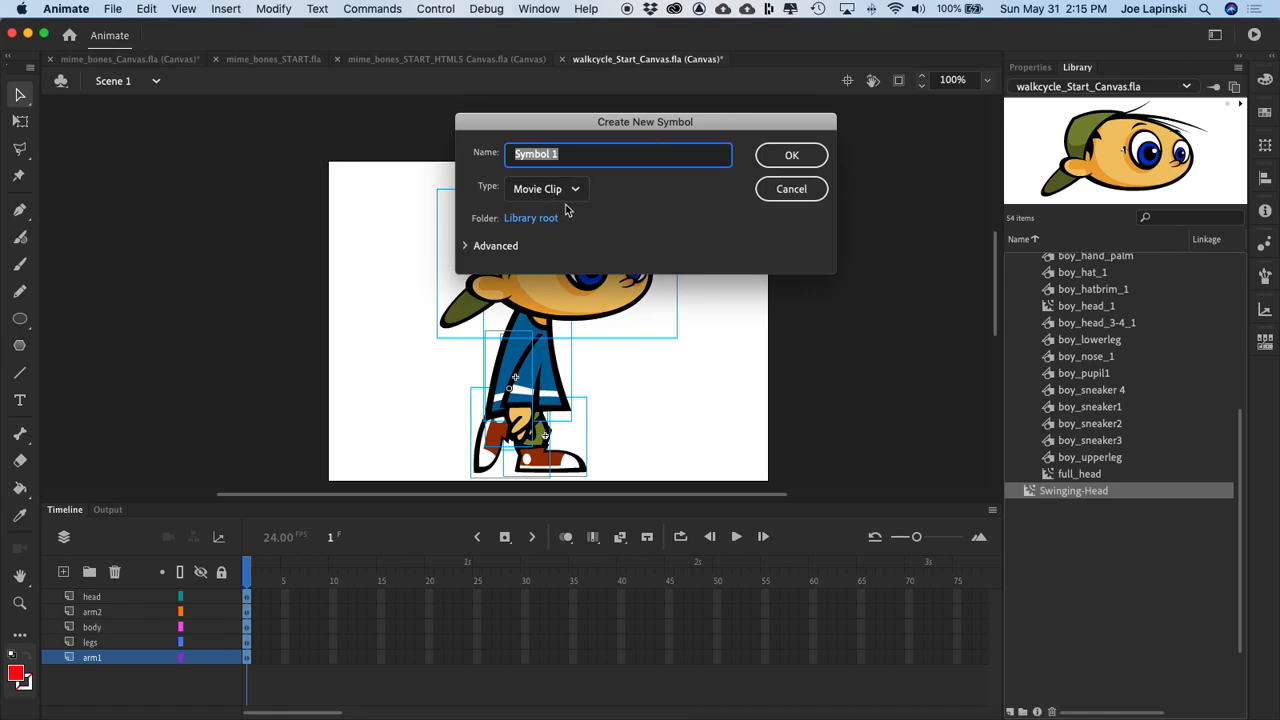
text(Walking-Boy)
key(Return)
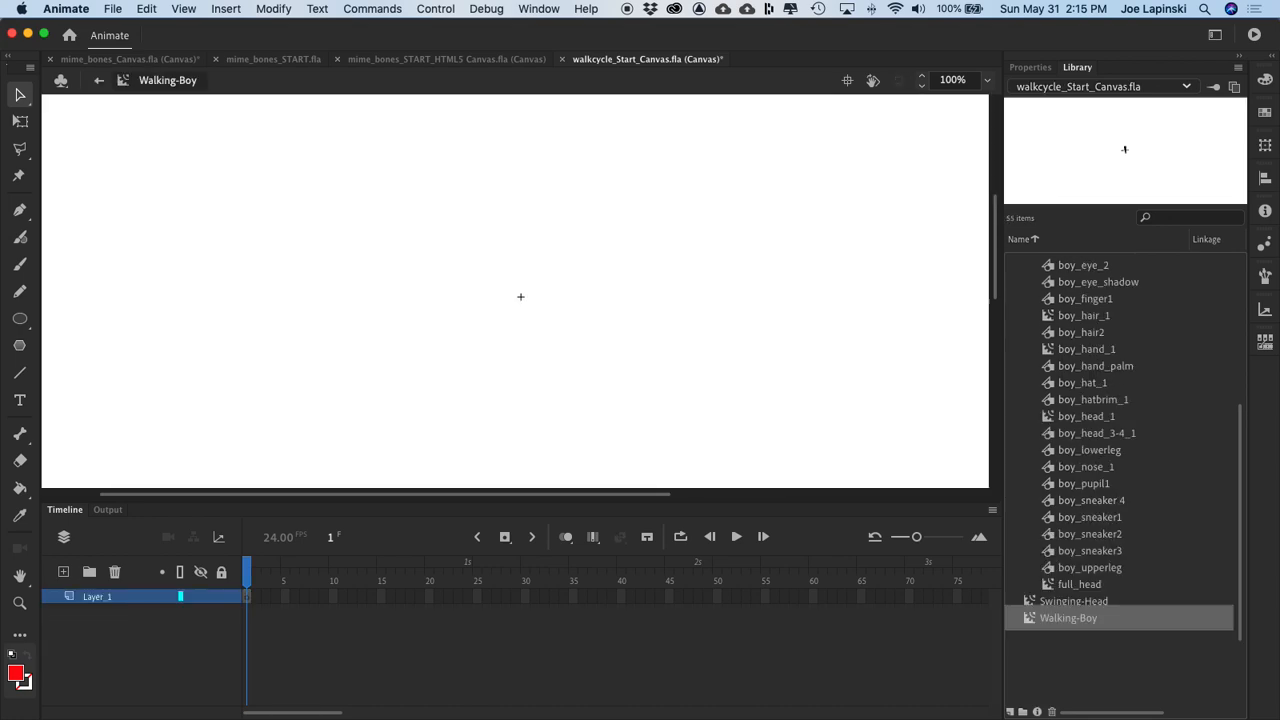
right_click(248, 598)
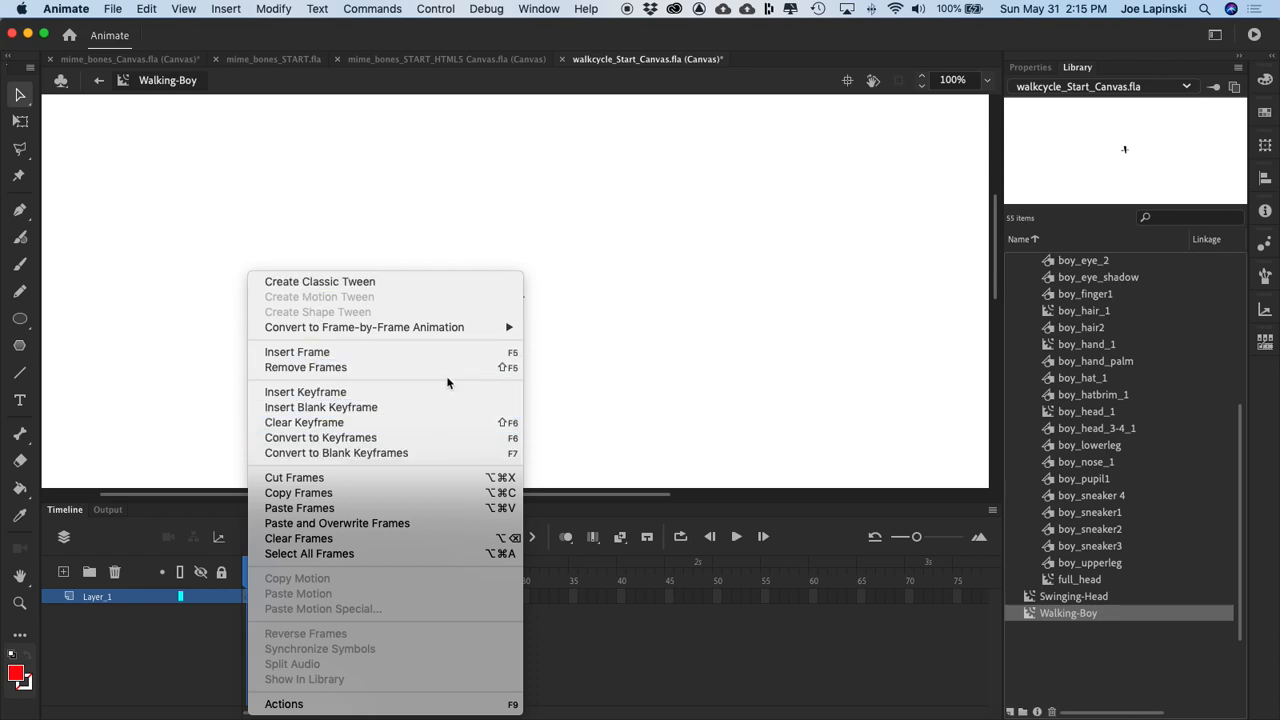
click(391, 510)
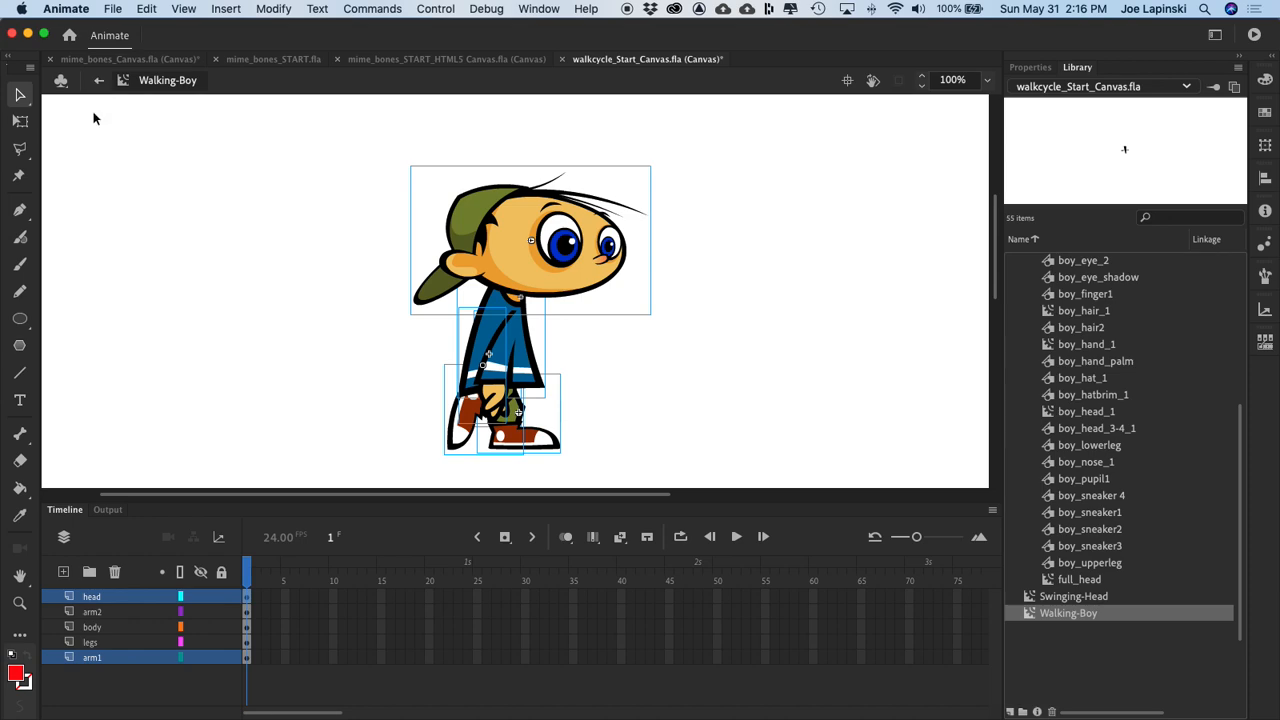
Step: Back in Scene 1, delete the head, arm2, body and legs layers and remove the arm from the arm1 layer
click(101, 82)
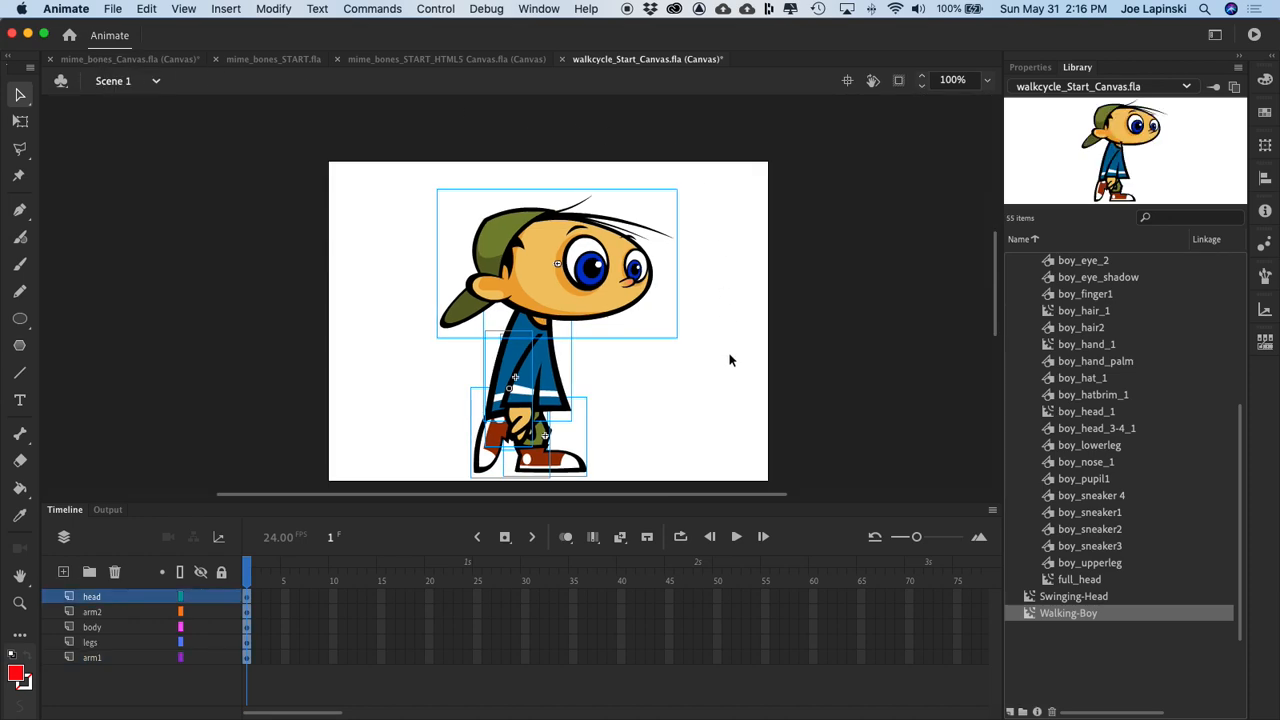
click(114, 571)
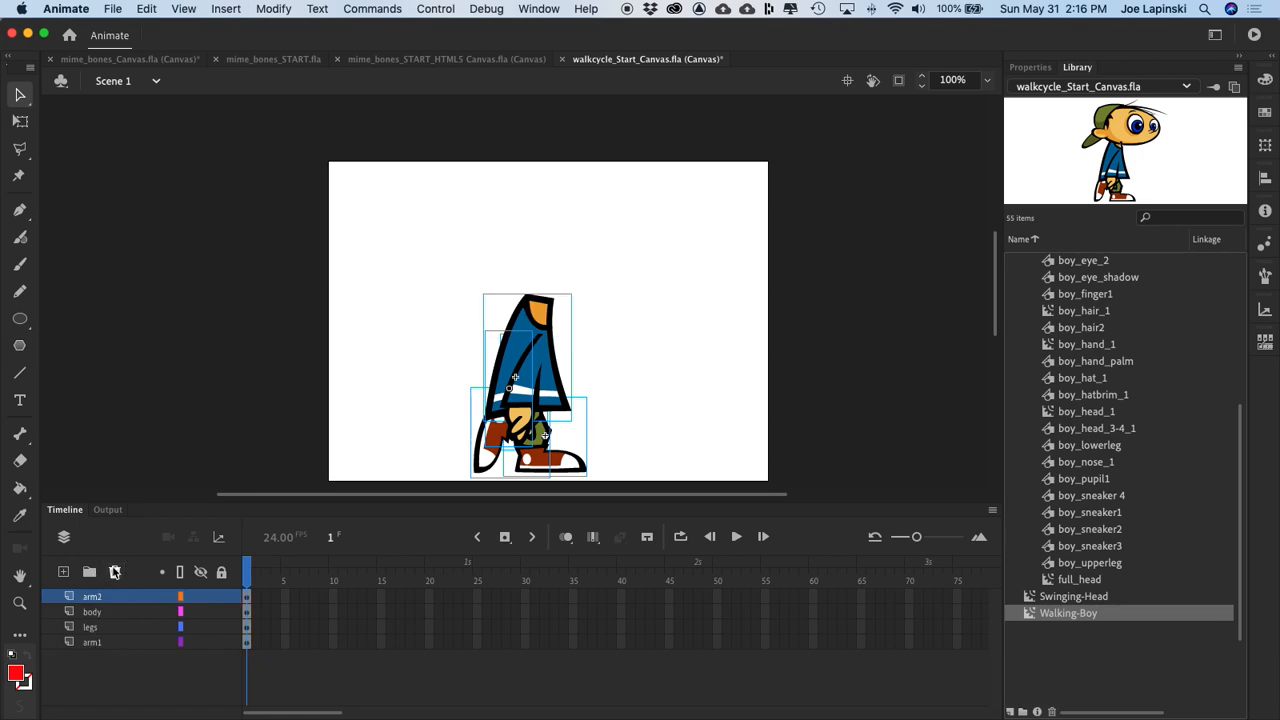
click(114, 571)
click(114, 571)
click(114, 571)
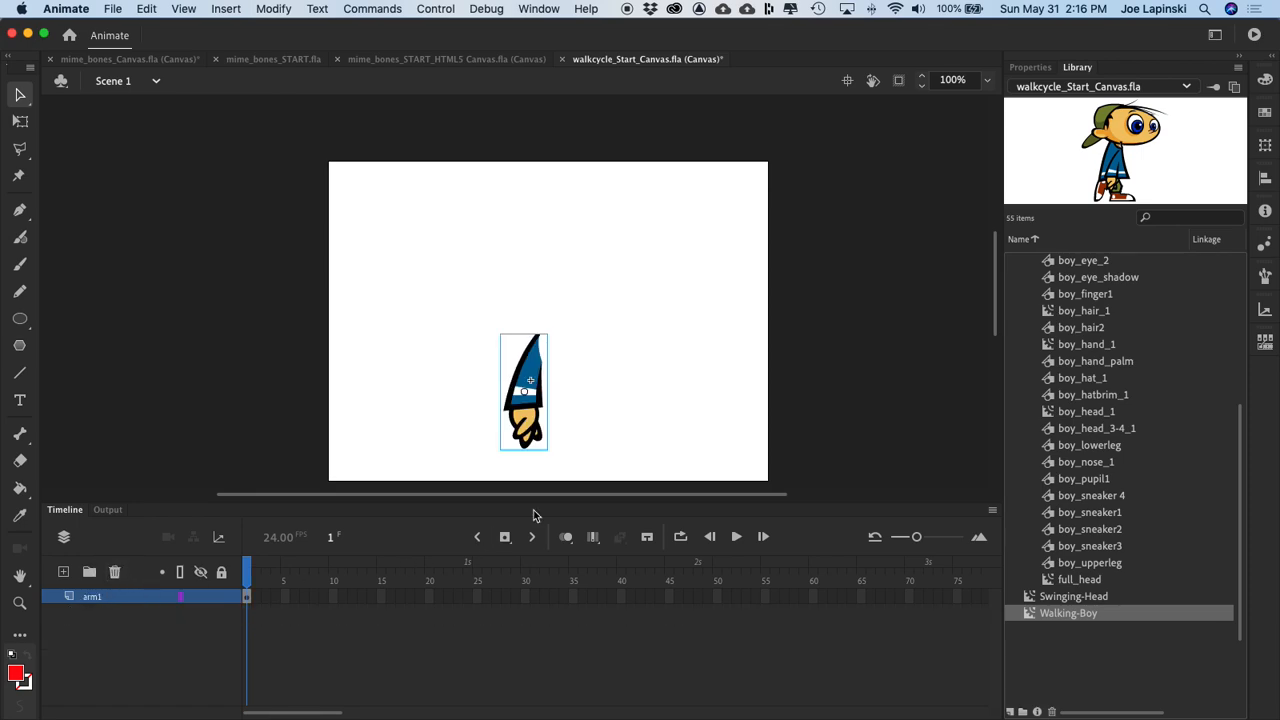
key(Delete)
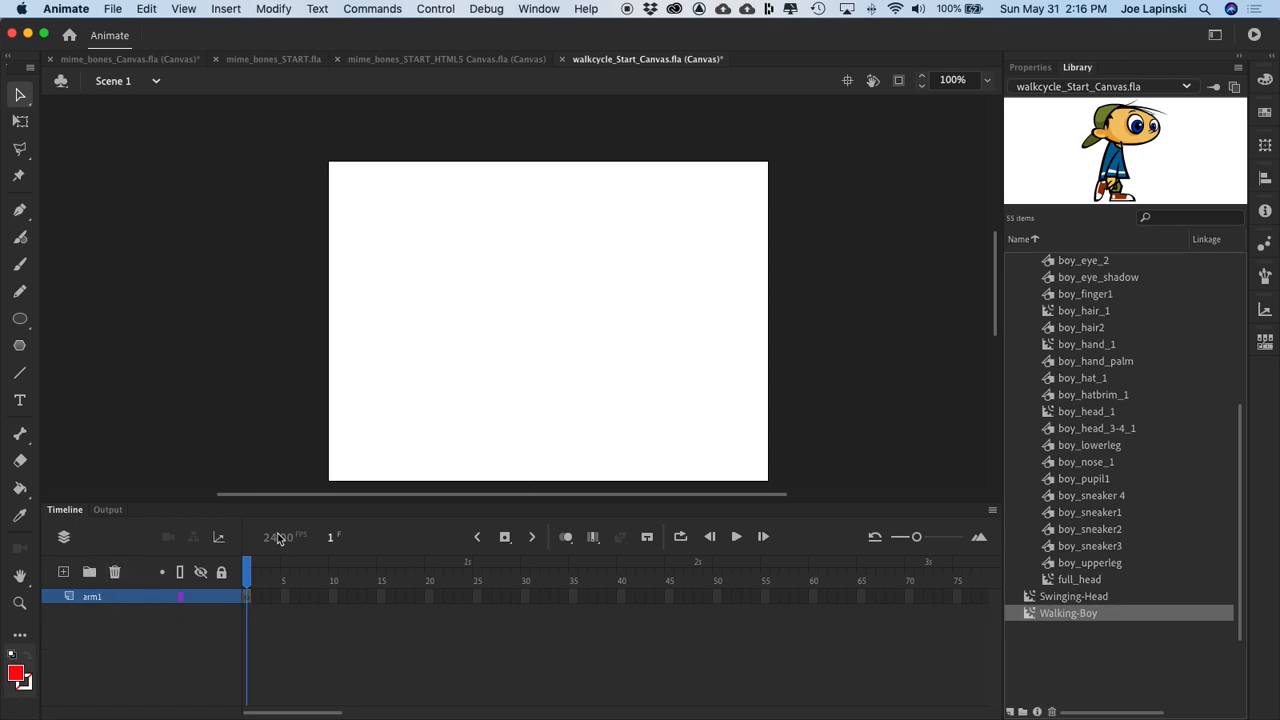
Step: Rename the remaining arm1 layer as WalkingBoy
double_click(95, 598)
text(Walking Bo)
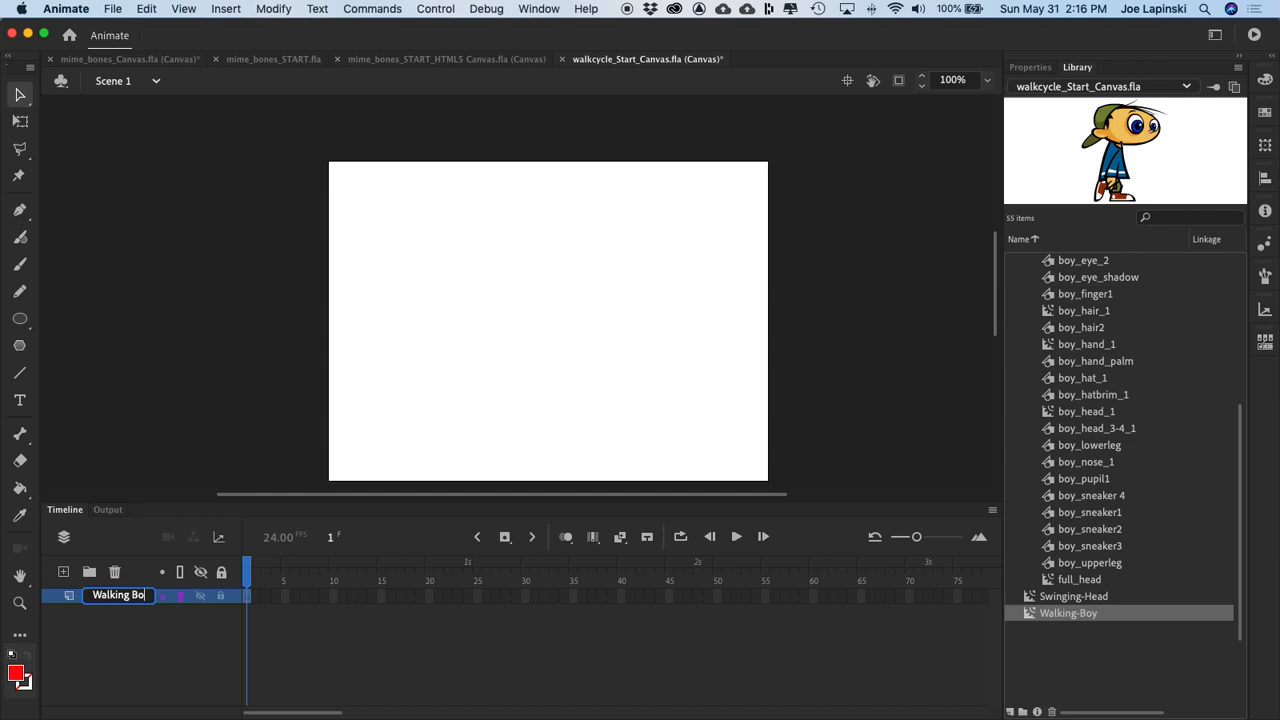
key(BackSpace)
key(BackSpace)
key(BackSpace)
key(Return)
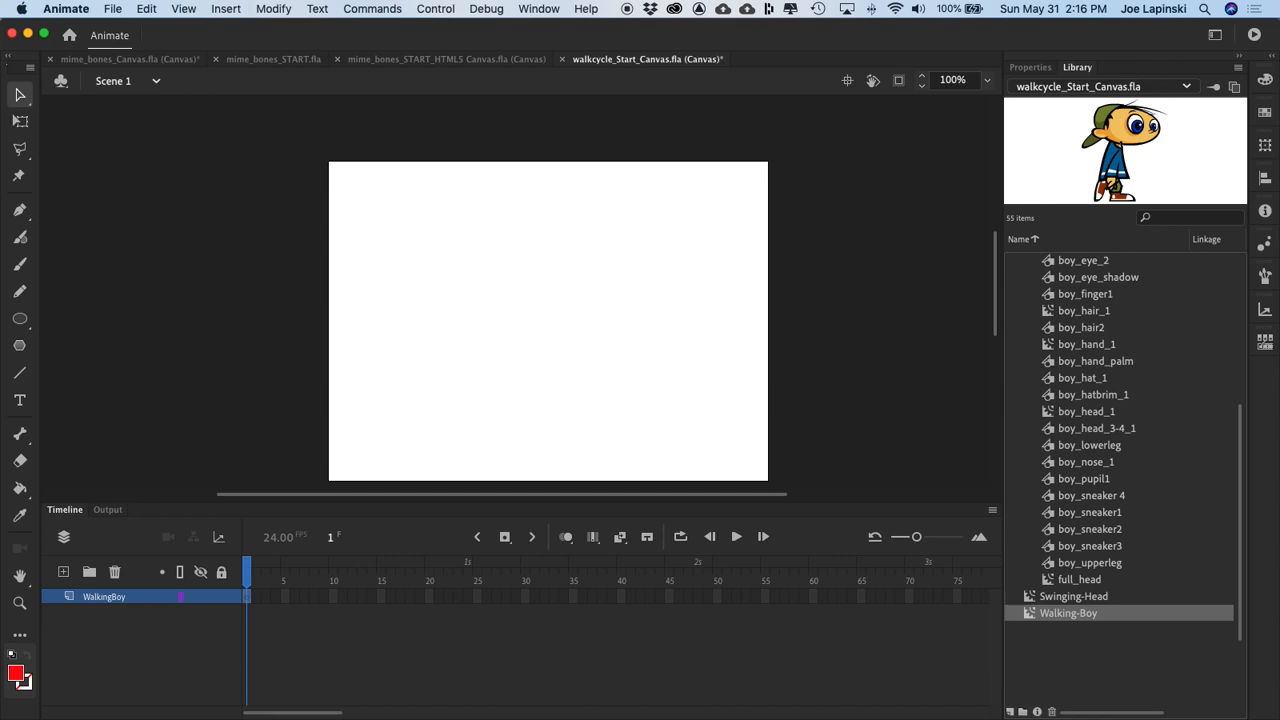
Step: Place a Walking-Boy instance on the left part of the stage and test the movie in the browser
drag(1027, 612, 613, 328)
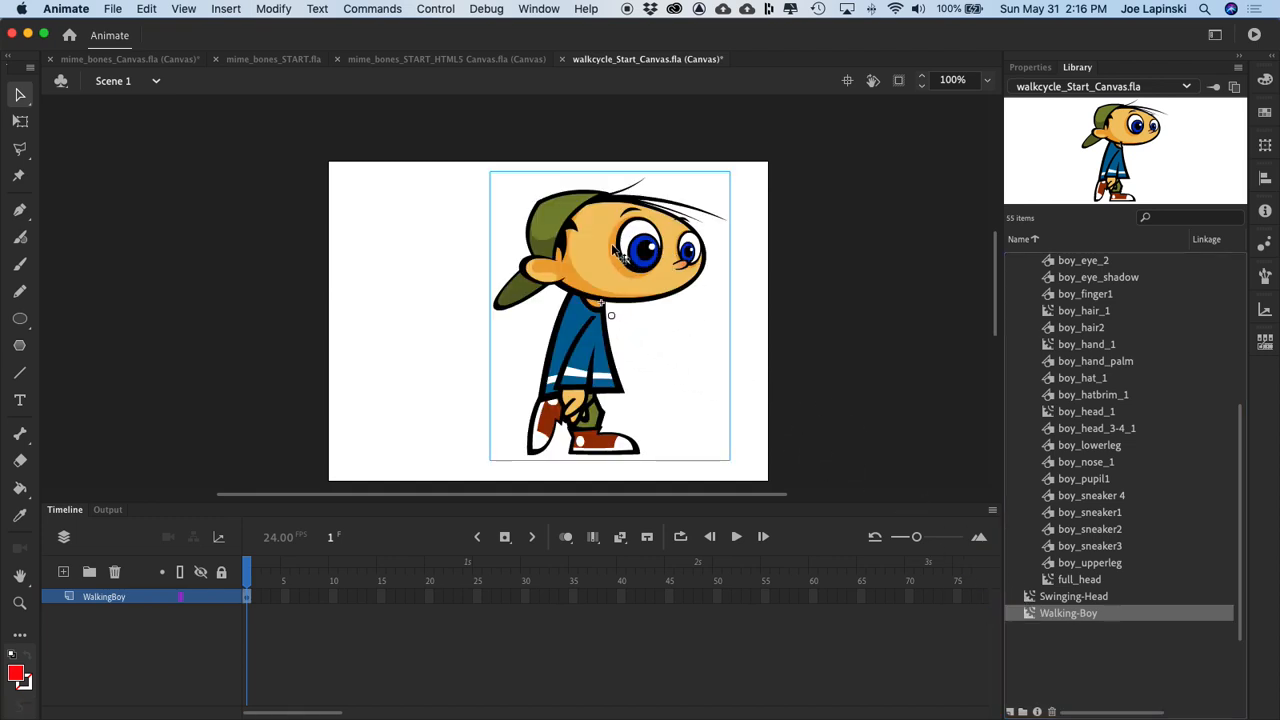
drag(615, 250, 482, 257)
key(super+Return)
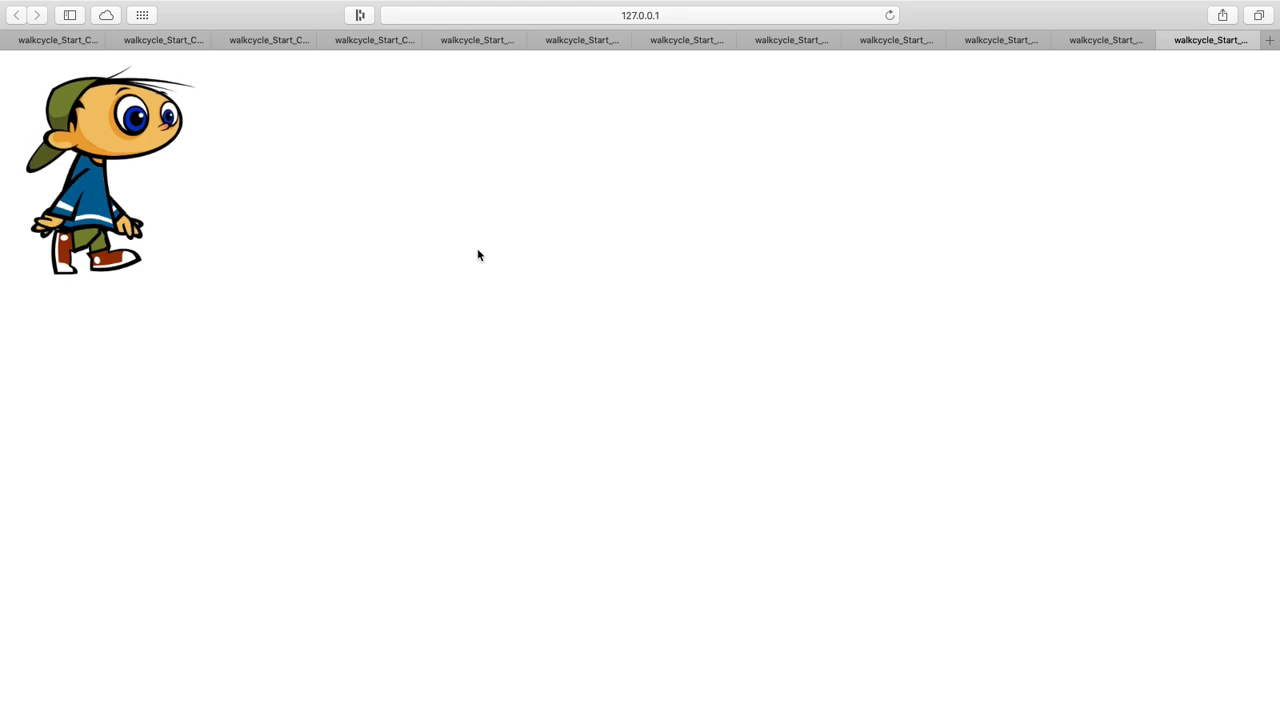
key(super+w)
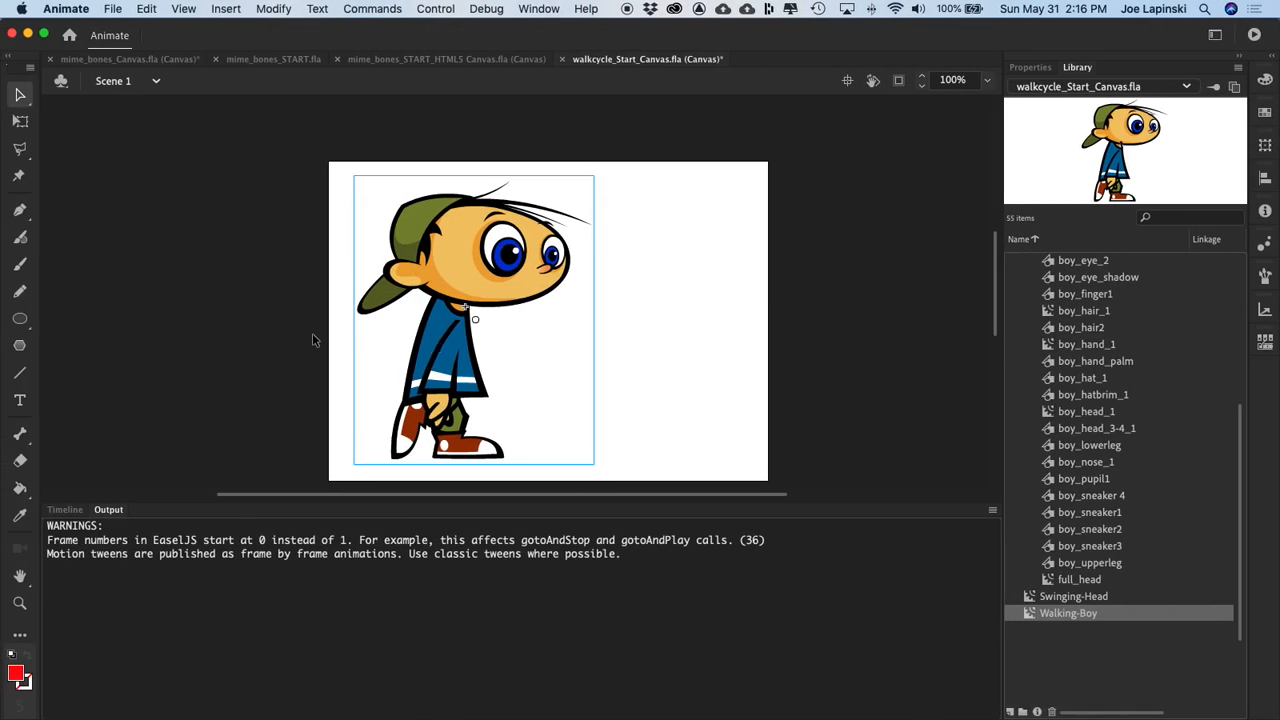
click(64, 509)
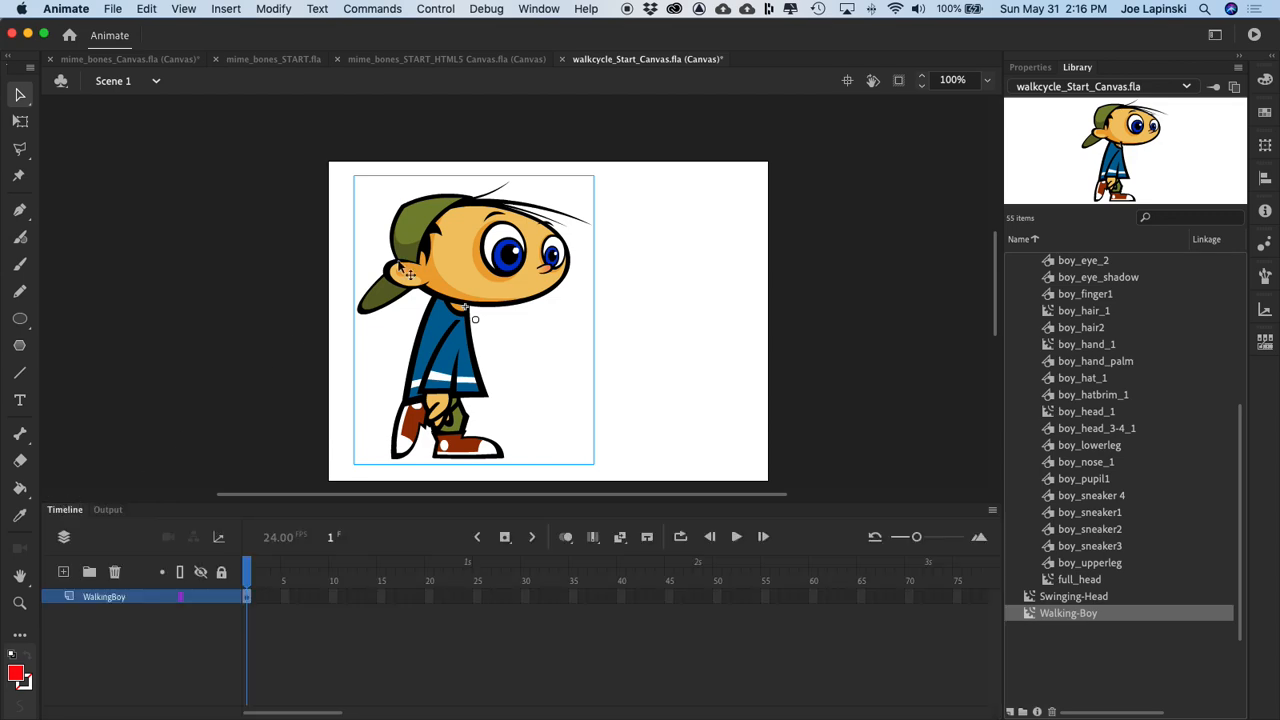
drag(437, 244, 428, 242)
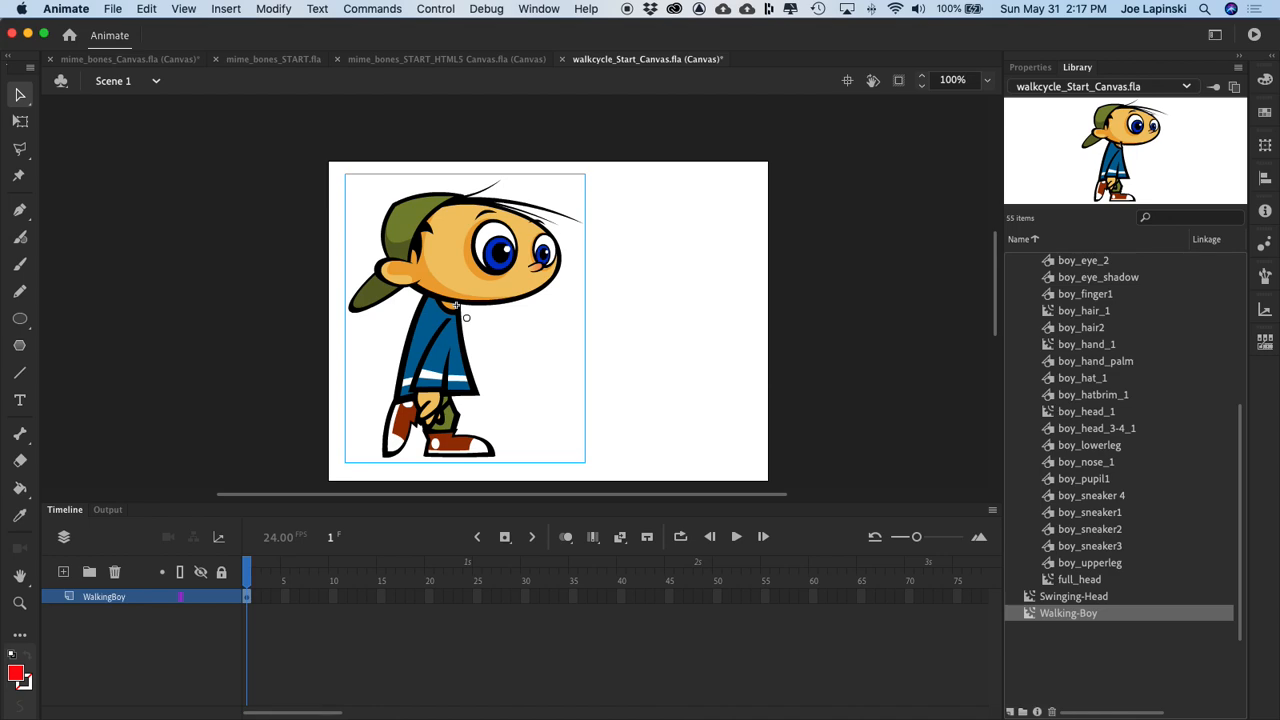
Step: Extend the WalkingBoy layer's frames to frame 570
scroll(832, 605, right, 15)
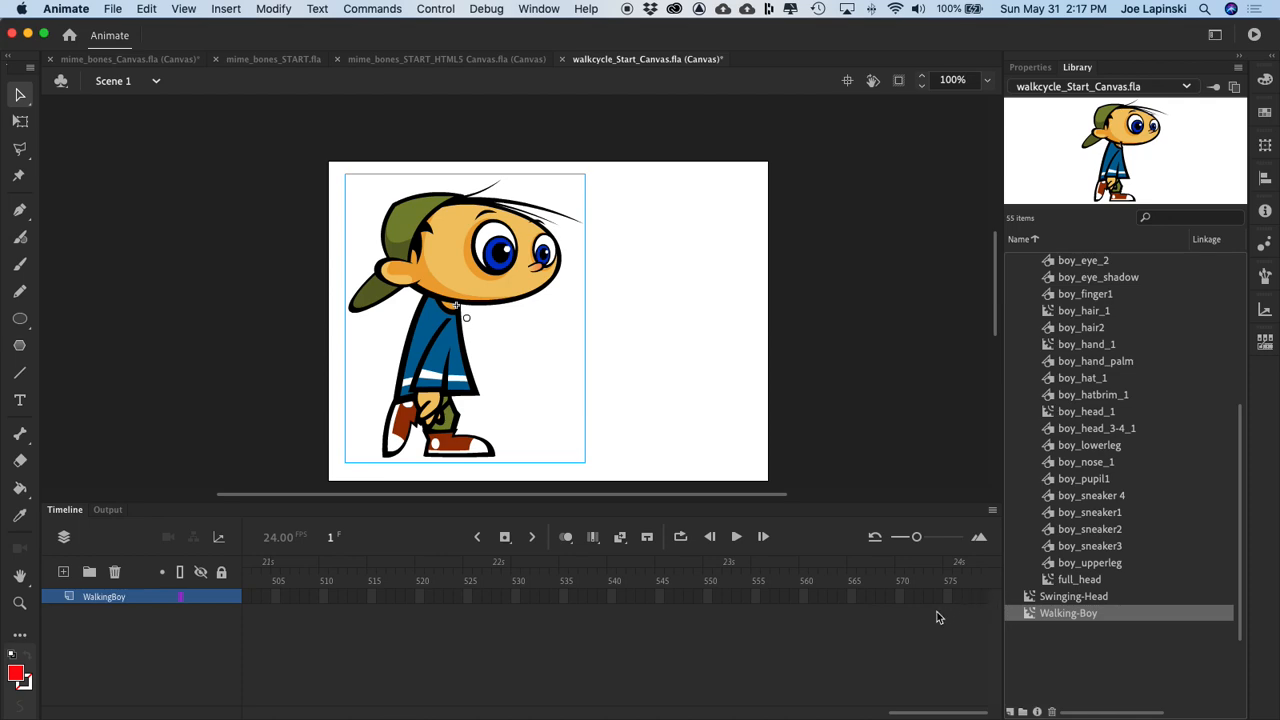
click(900, 597)
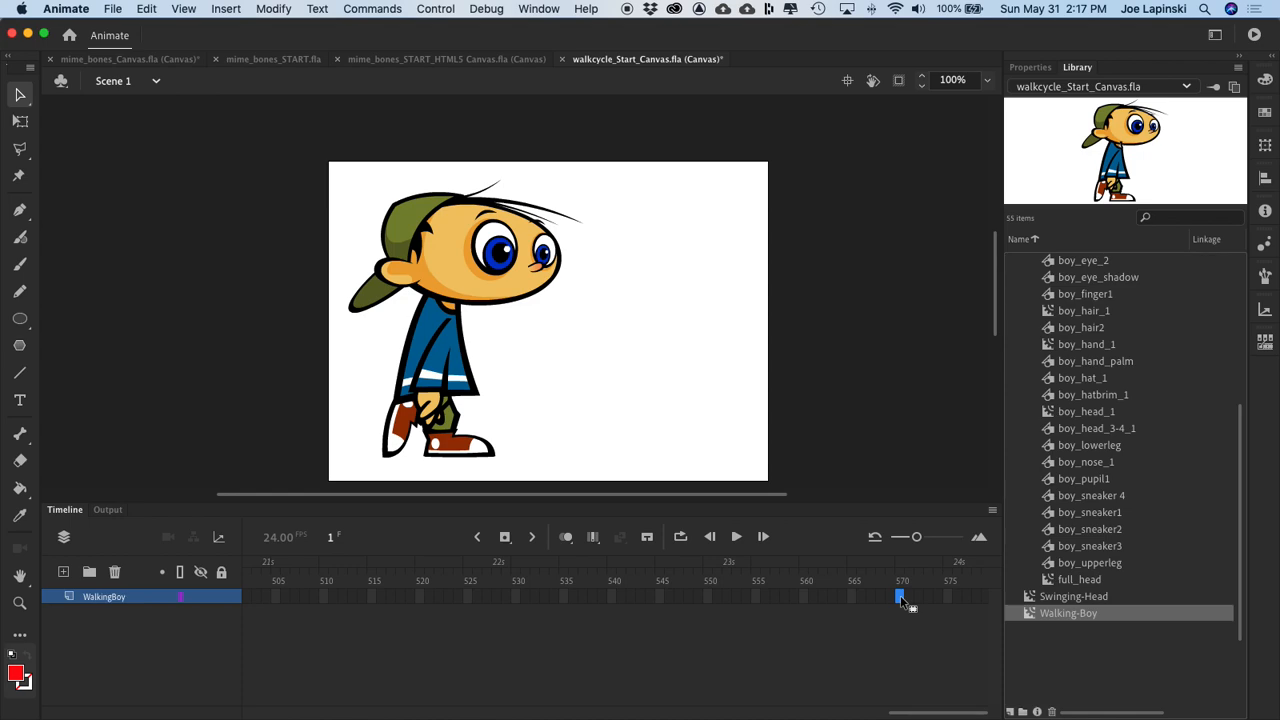
key(F5)
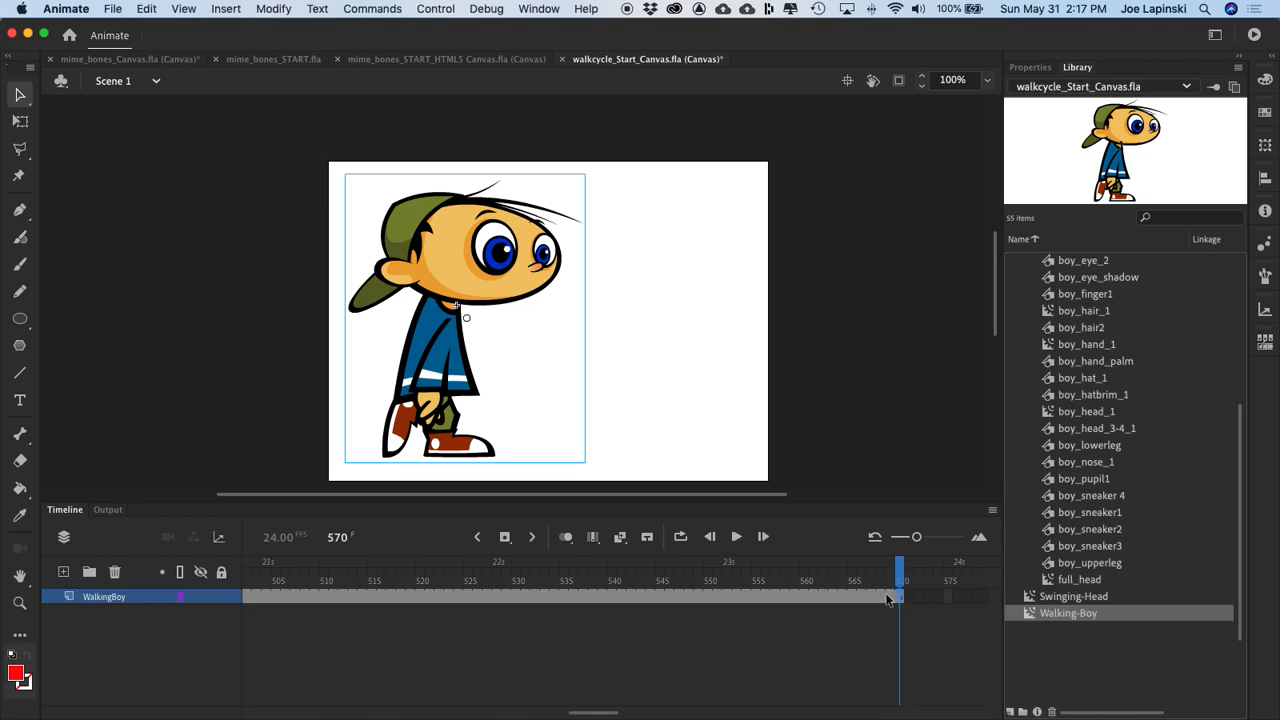
Step: Return to frame 1 and move the boy horizontally off the stage past its left edge
click(900, 570)
drag(900, 570, 8, 495)
drag(1, 499, 1, 499)
drag(450, 228, 172, 233)
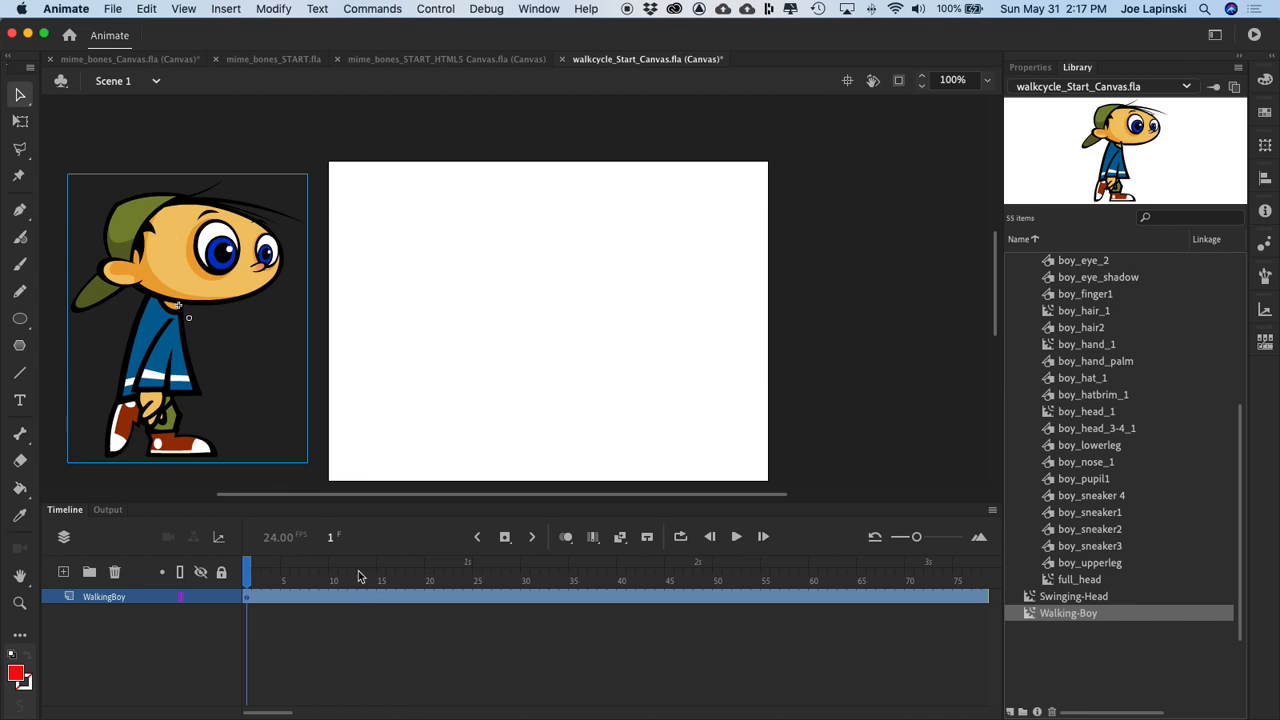
Step: Create a motion tween on the boy and, at frame 570, move him straight across past the stage's right edge
drag(247, 568, 1276, 518)
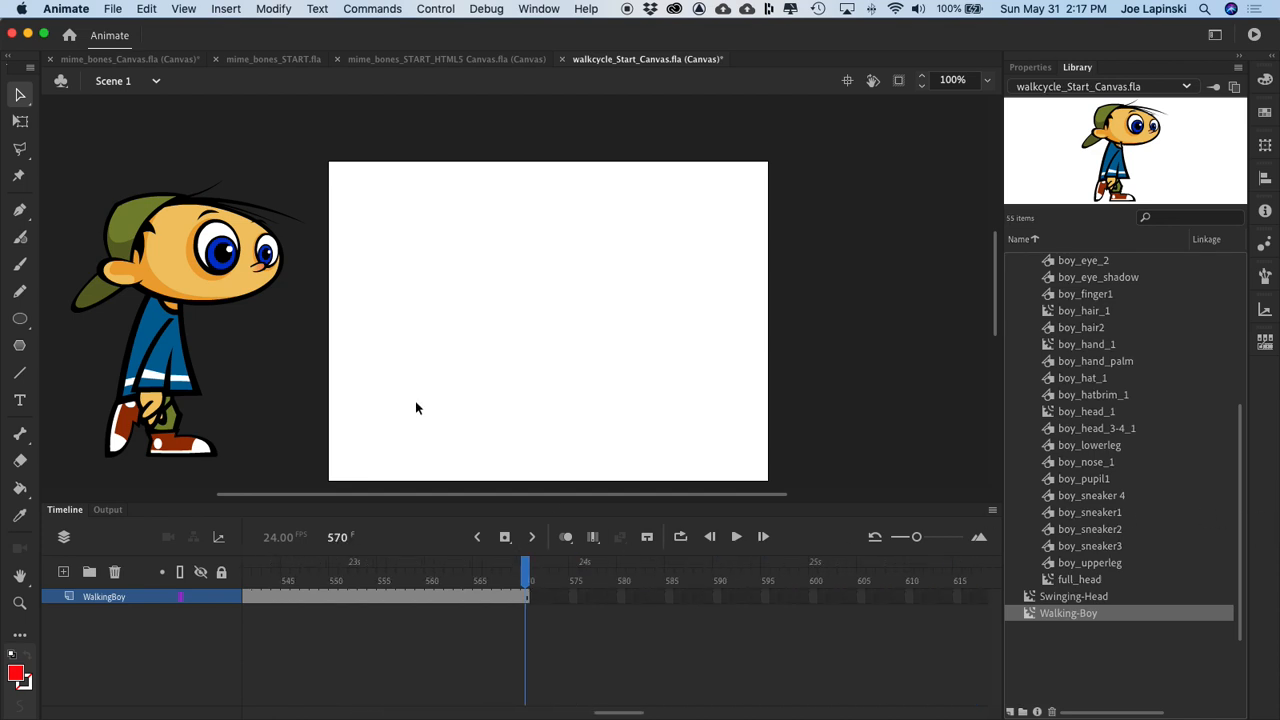
right_click(180, 265)
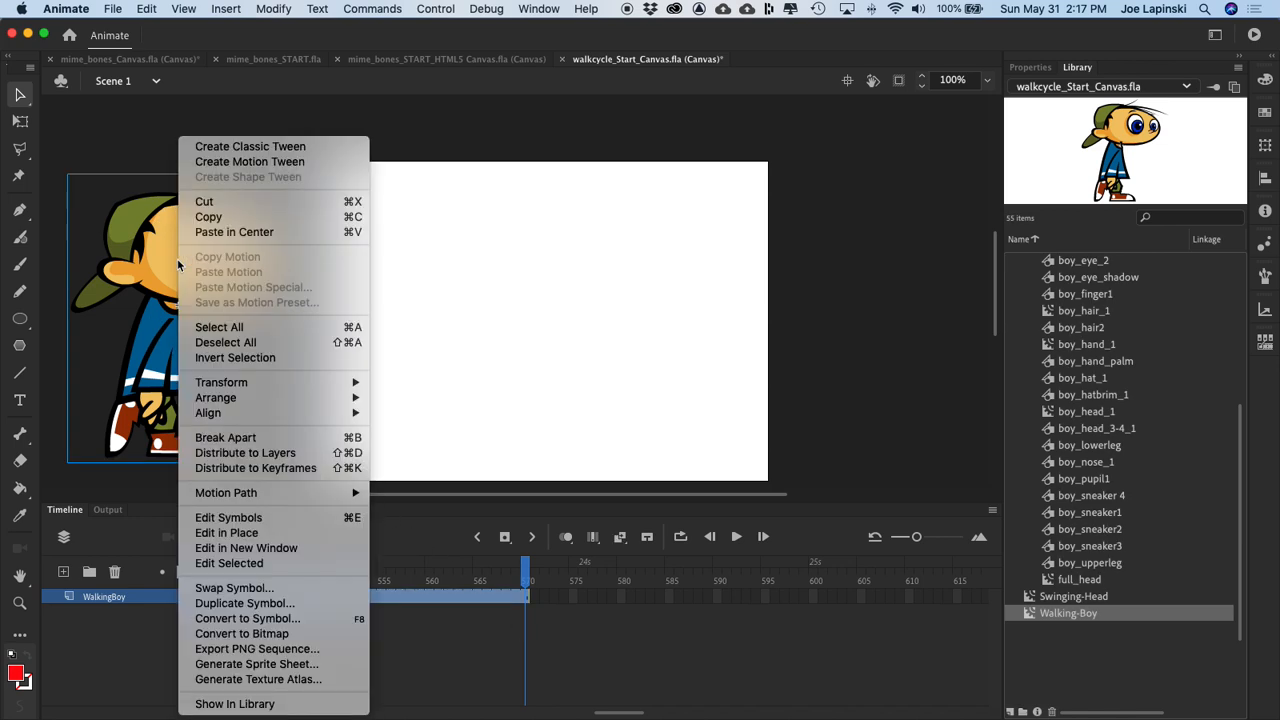
click(281, 162)
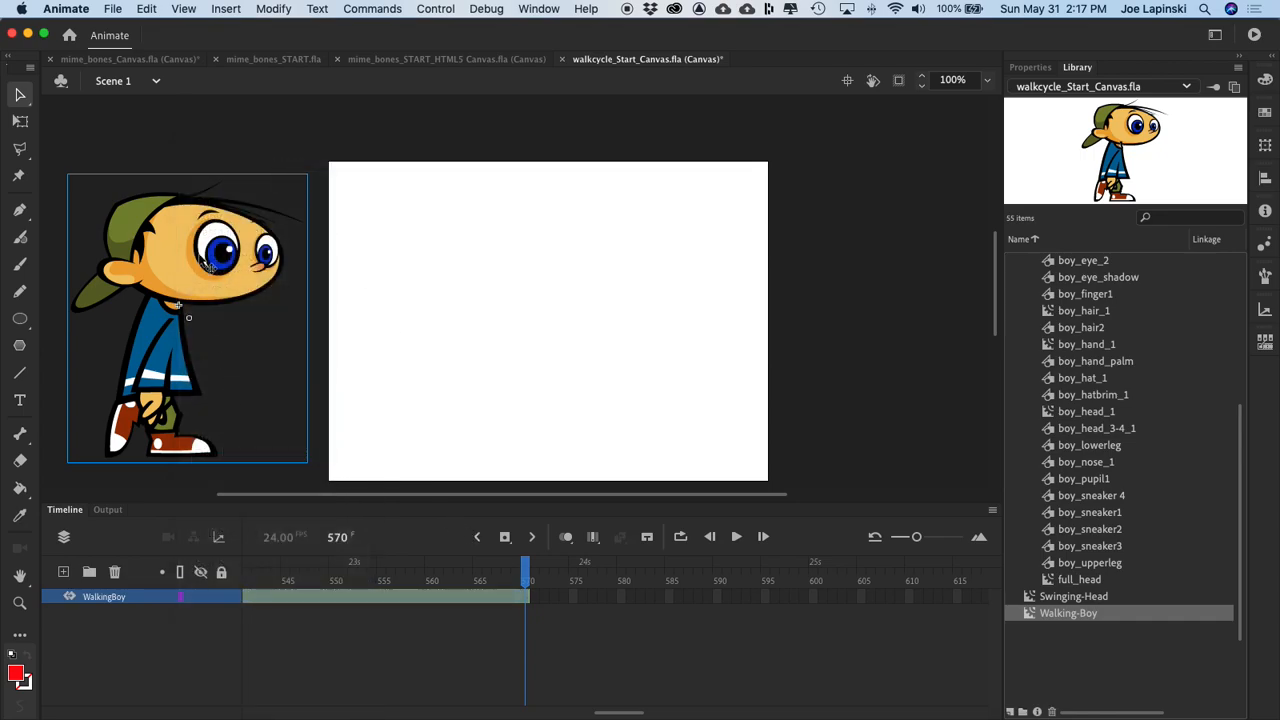
drag(178, 248, 890, 287)
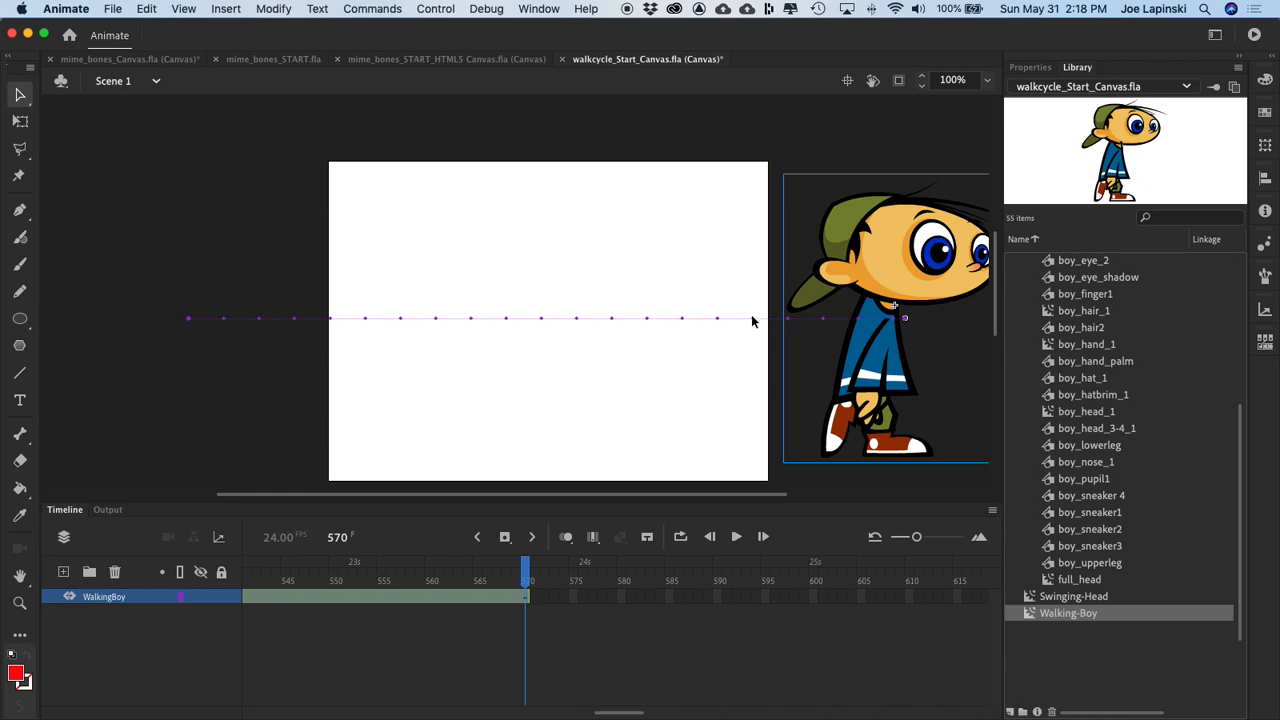
Step: Test the boy's walk across the stage in the browser, return to the timeline, and deselect the boy
key(super+Return)
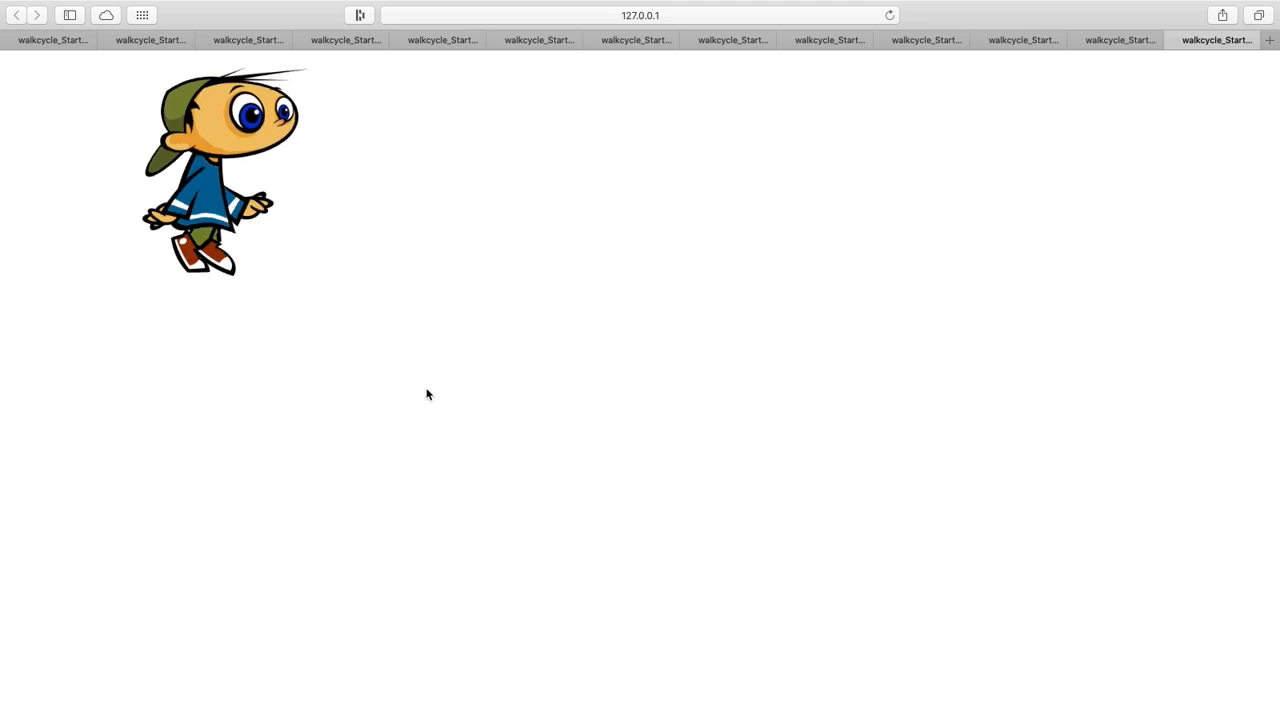
key(ctrl+Left)
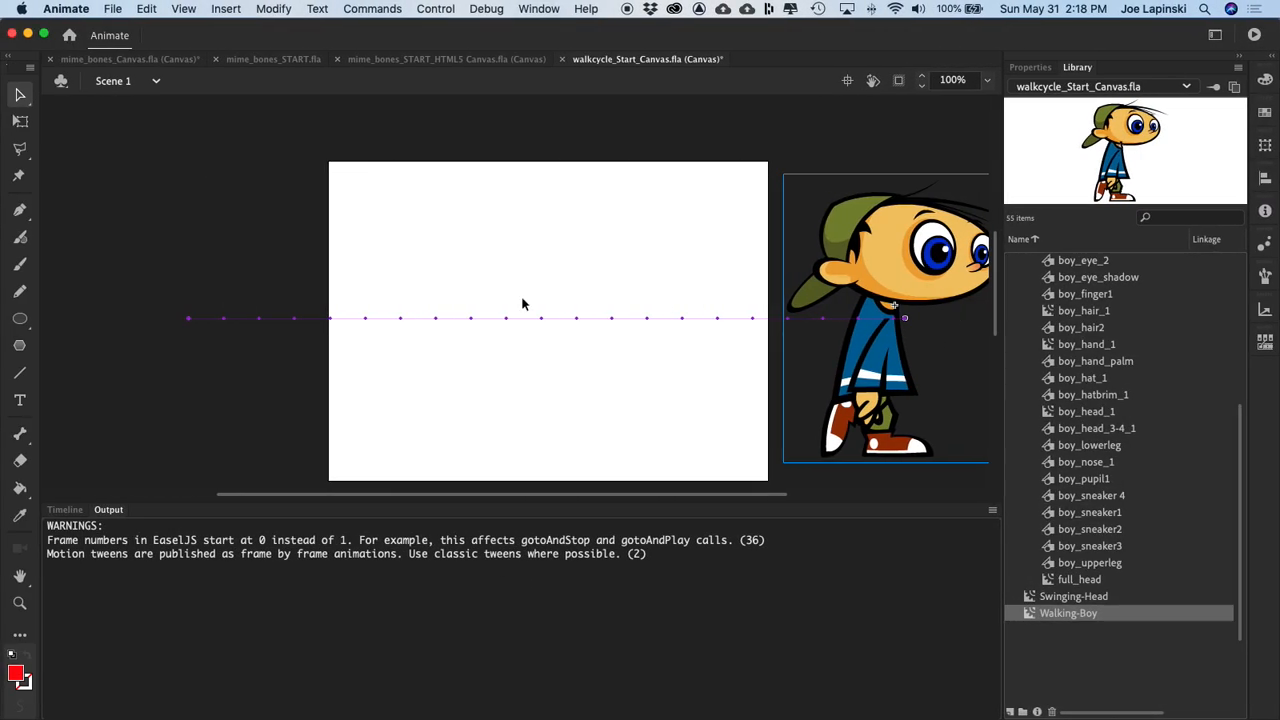
click(63, 511)
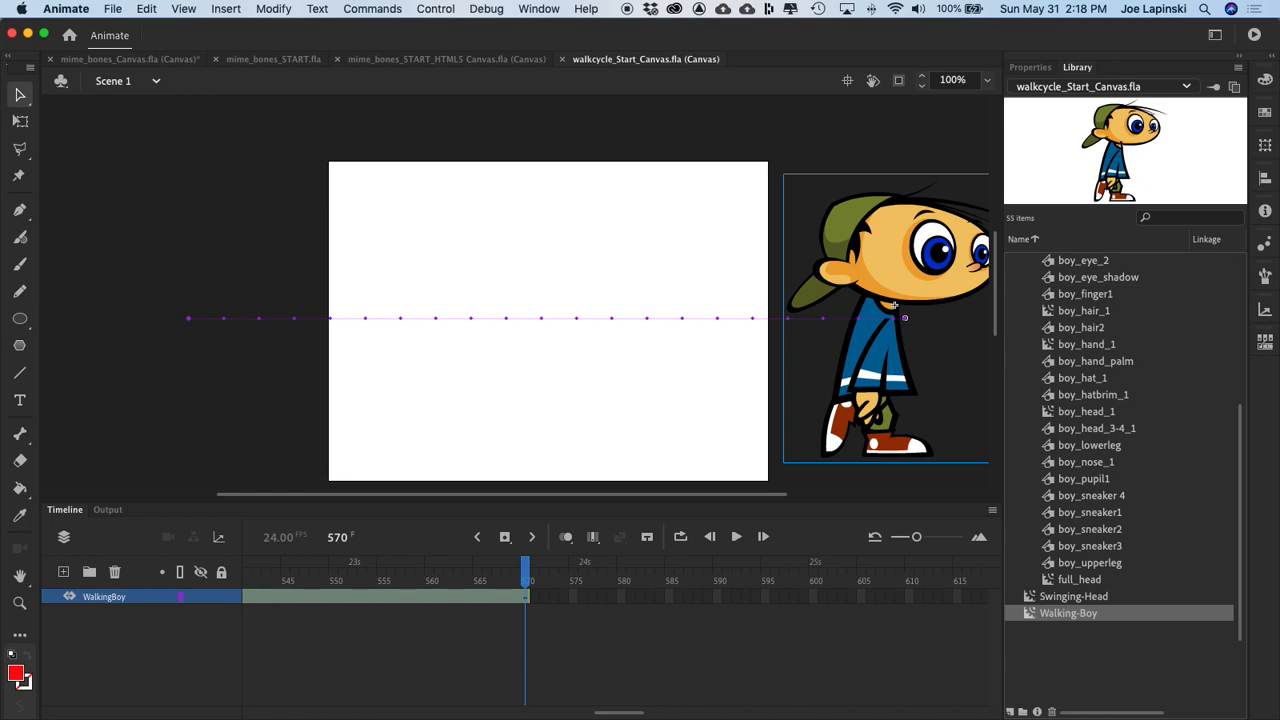
click(547, 435)
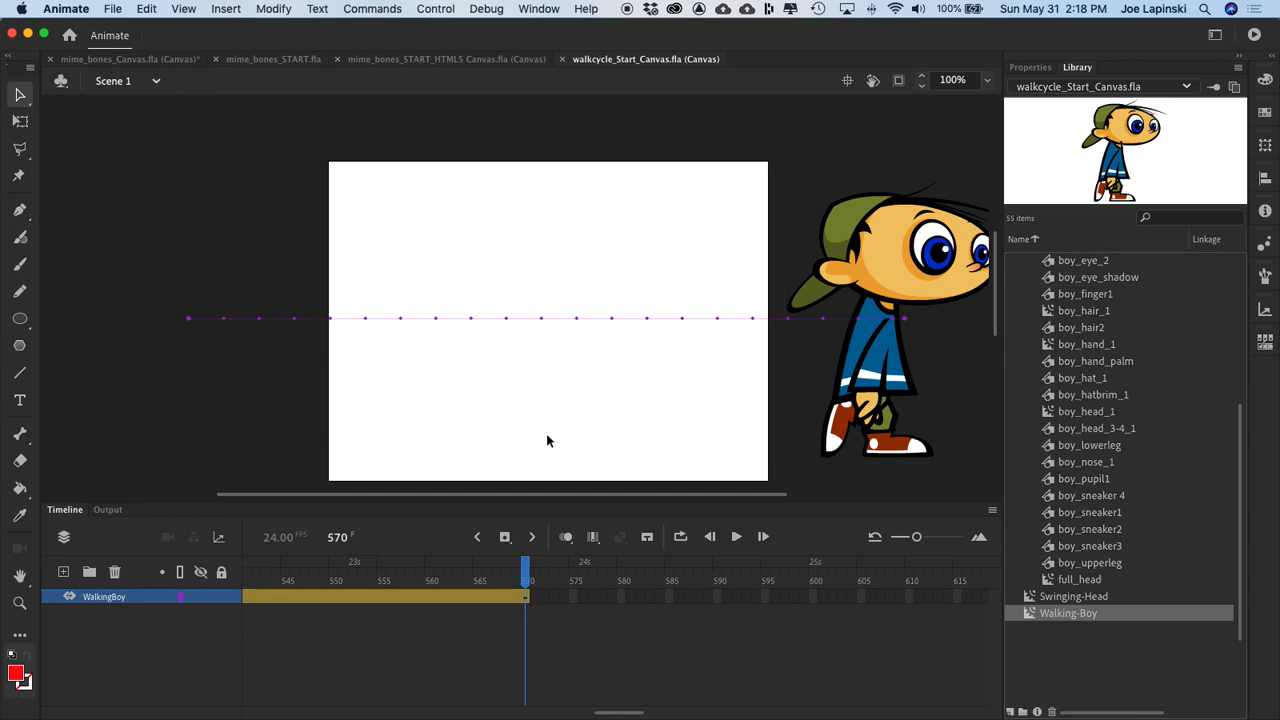